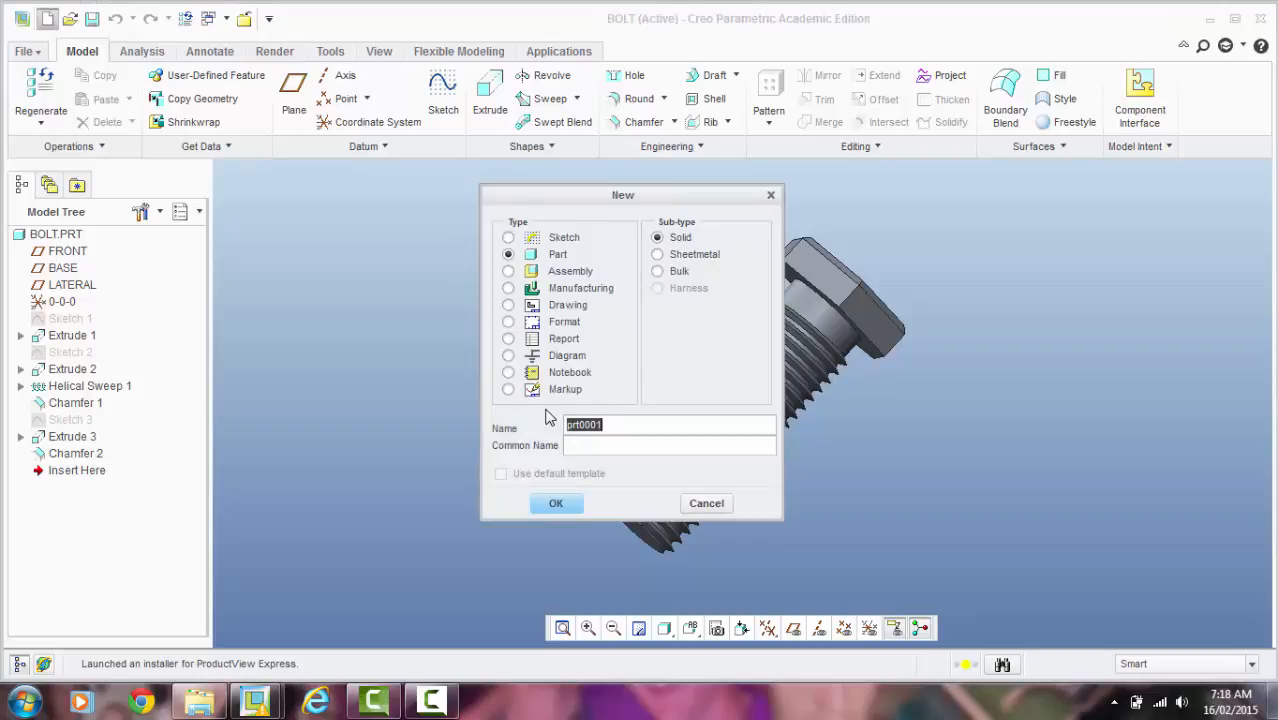
# Step: Create a new solid part named Bolt_1
pyautogui.write('Bolt_1')
pyautogui.click(557, 503)
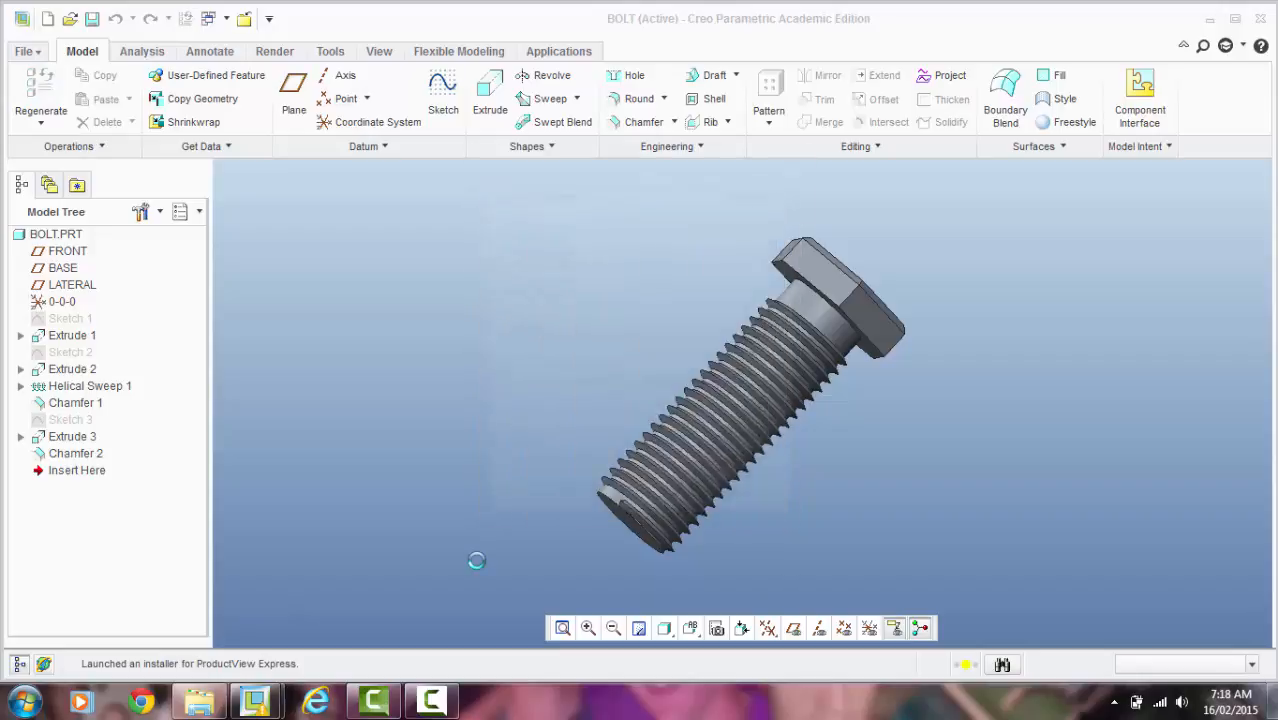
pyautogui.click(553, 516)
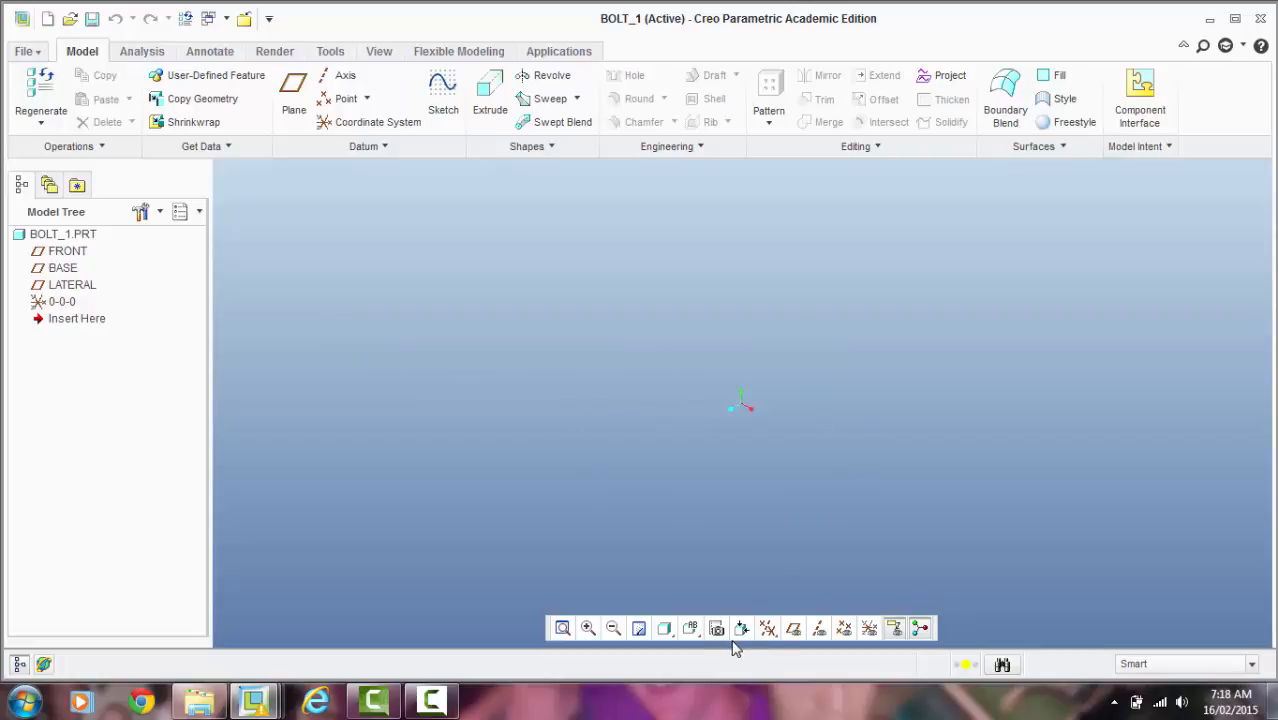
# Step: Turn on the display of datum planes, axes, points and coordinate systems
pyautogui.click(795, 632)
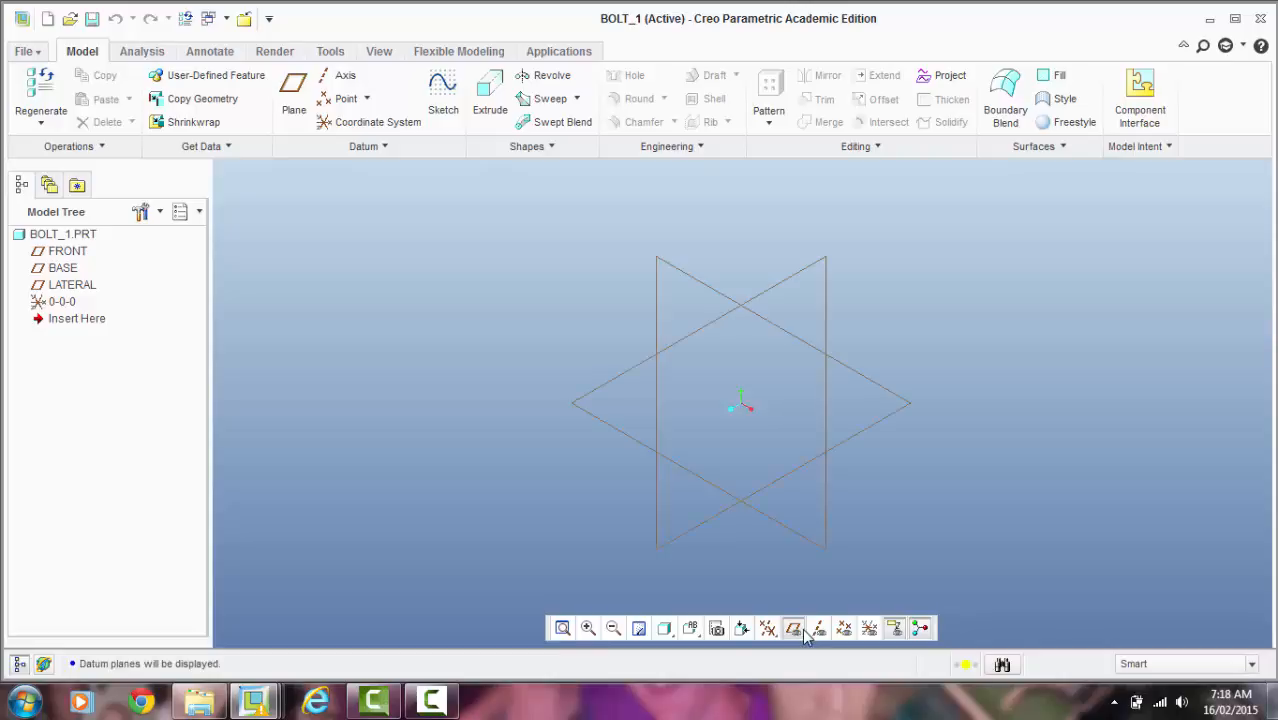
pyautogui.click(820, 632)
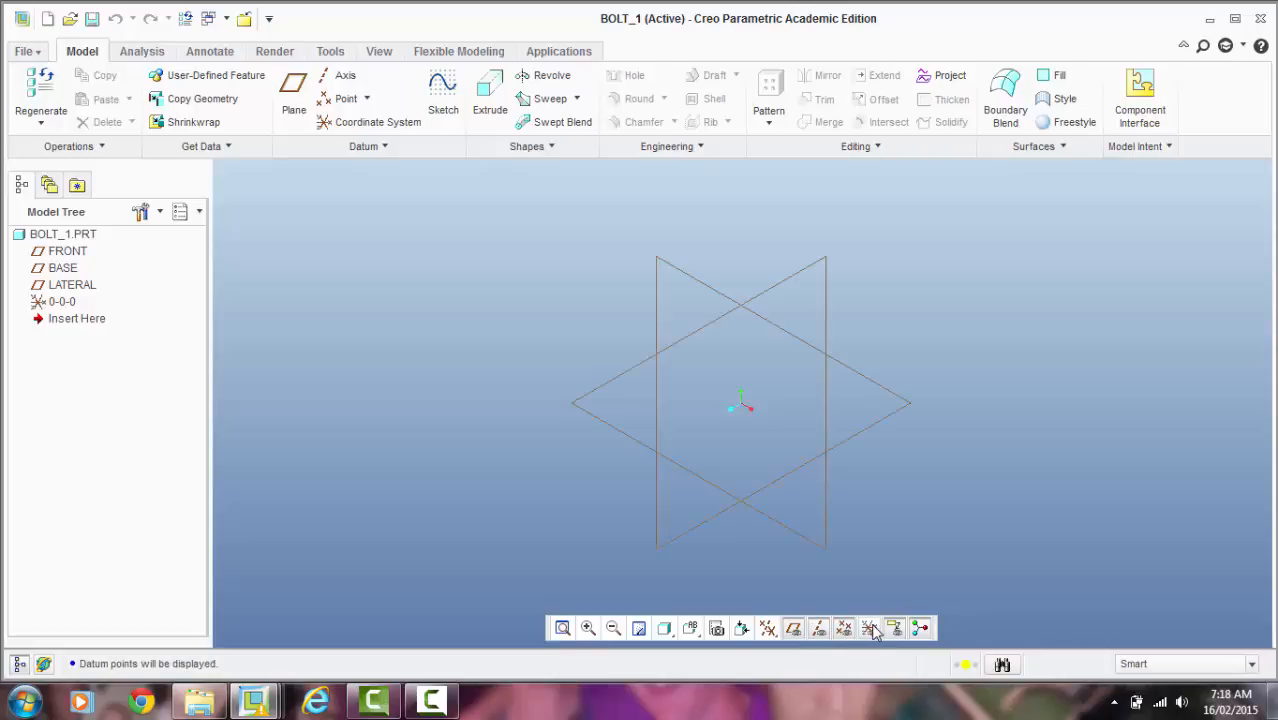
pyautogui.click(869, 628)
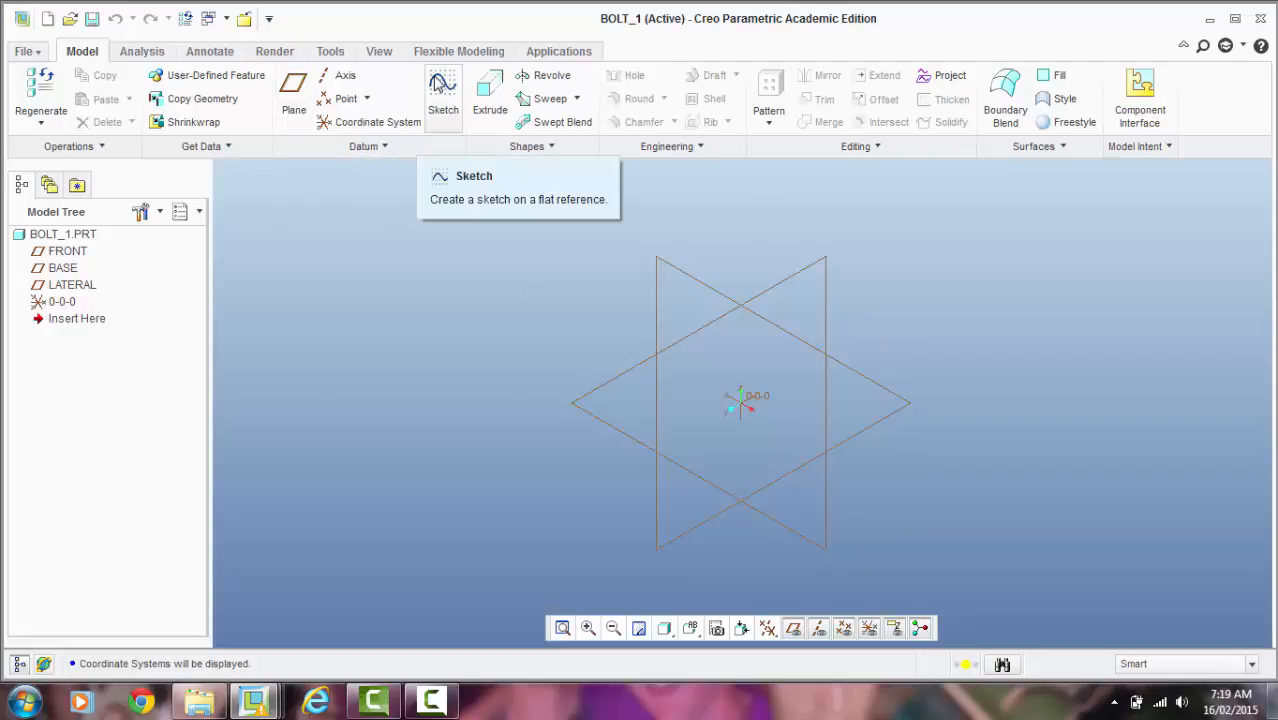
# Step: Start a sketch on the BASE datum plane with the default orientation
pyautogui.click(443, 95)
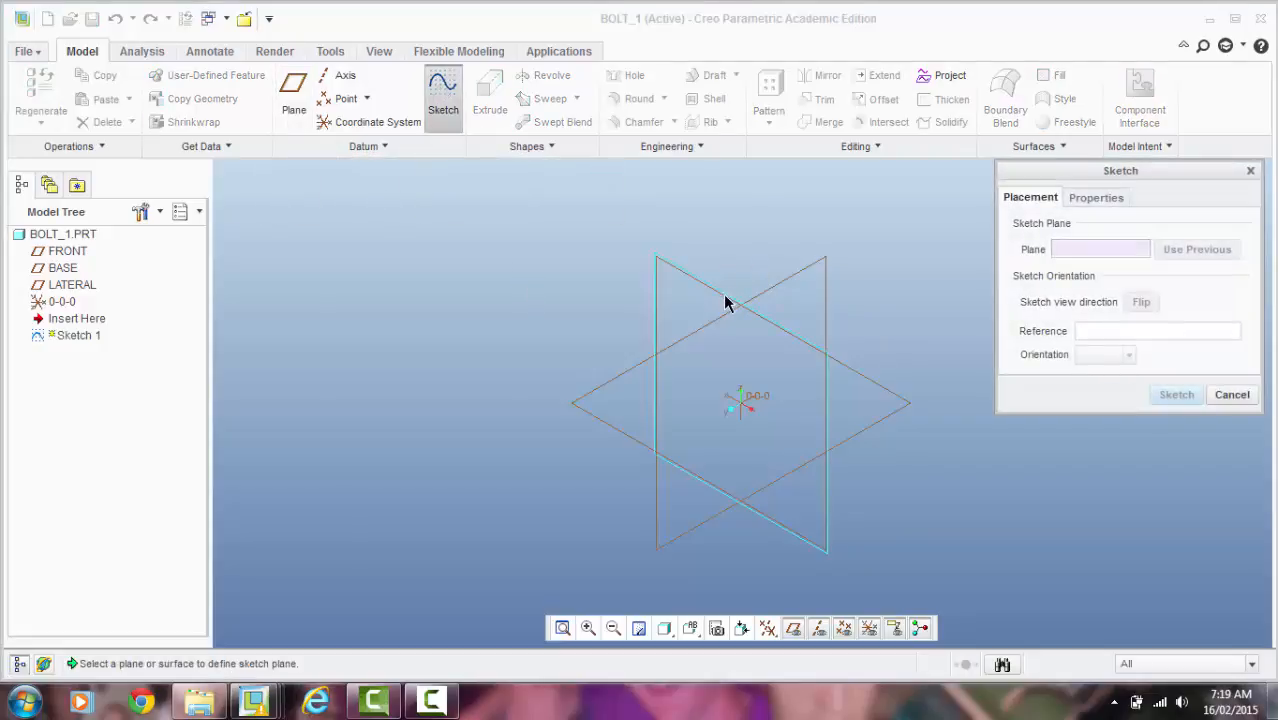
pyautogui.click(727, 300)
pyautogui.click(1165, 397)
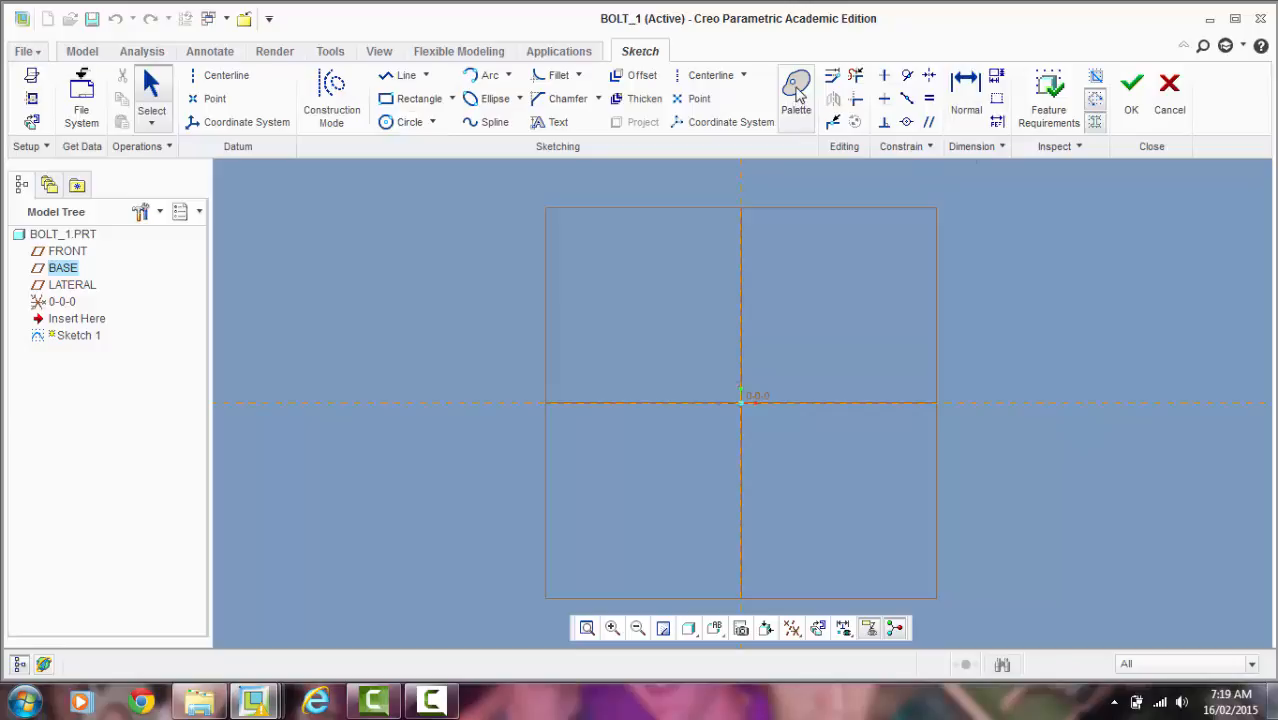
# Step: Look through the polygons, profiles, shapes and stars available in the Sketcher Palette
pyautogui.click(797, 90)
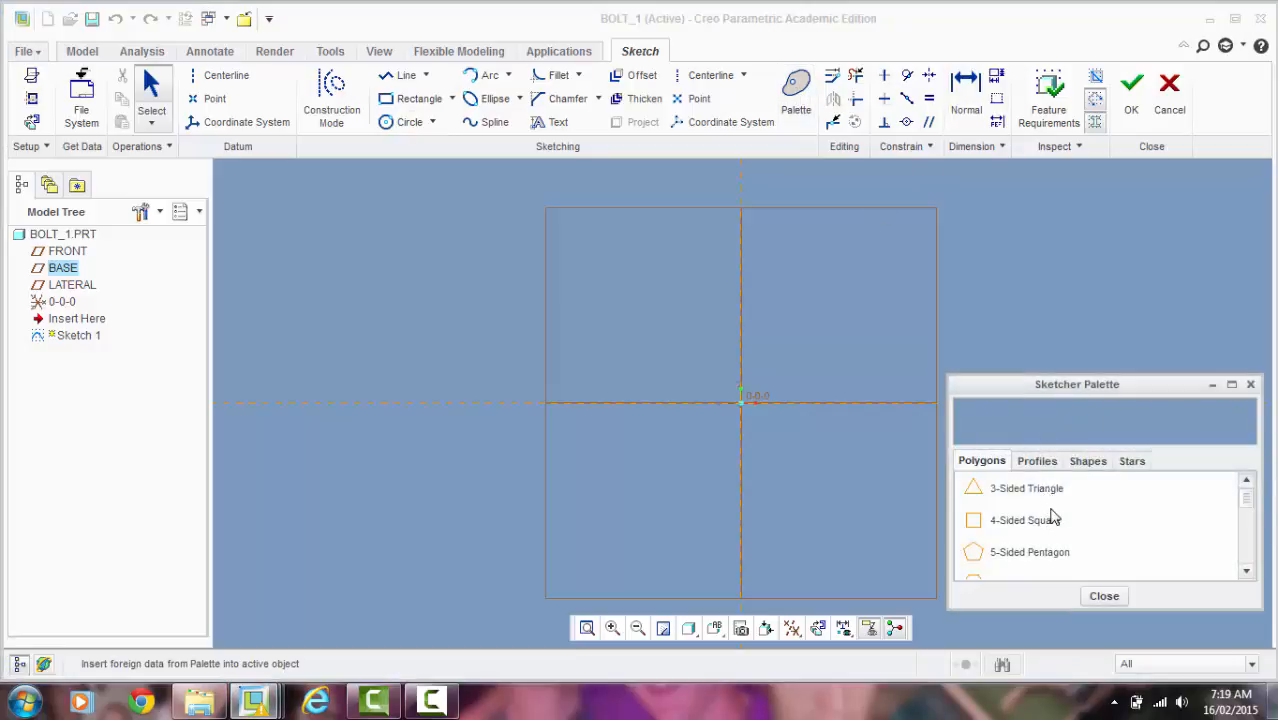
pyautogui.scroll(-3, 1052, 519)
pyautogui.scroll(3, 1052, 519)
pyautogui.click(1040, 461)
pyautogui.scroll(-1, 1037, 538)
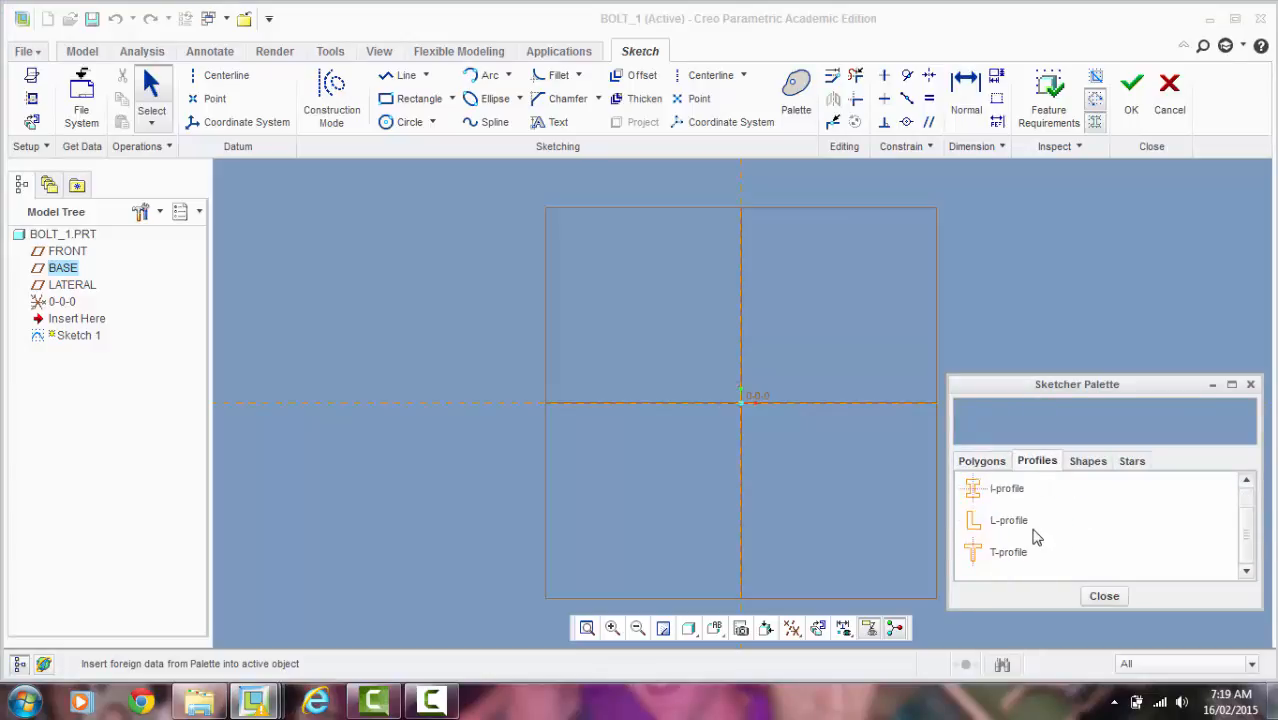
pyautogui.scroll(1, 1038, 525)
pyautogui.click(1085, 461)
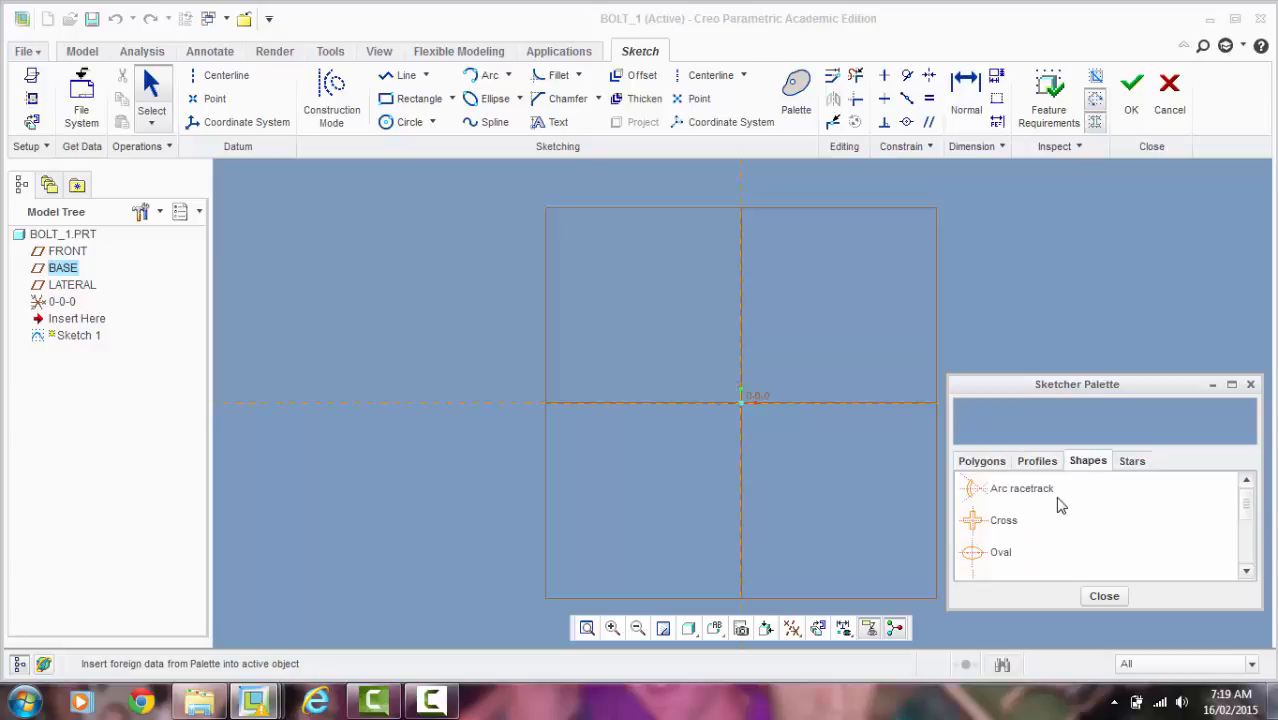
pyautogui.scroll(-1, 1060, 506)
pyautogui.scroll(1, 1061, 508)
pyautogui.click(1133, 462)
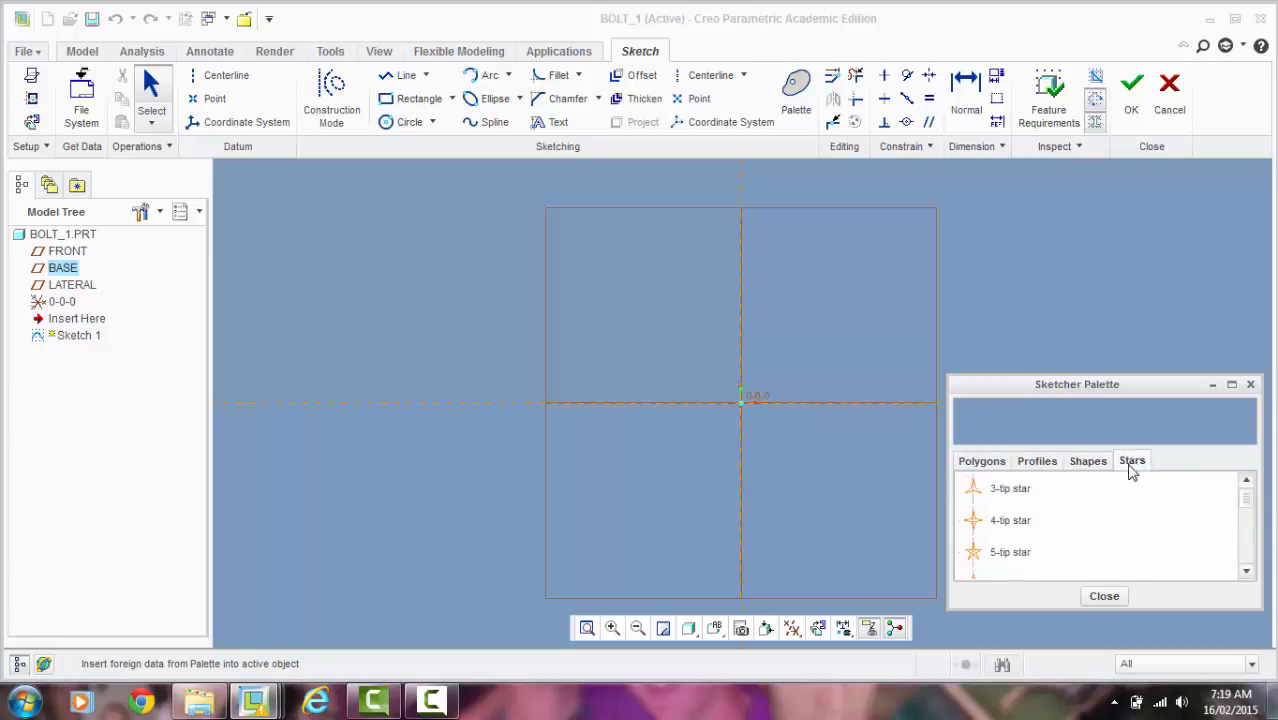
pyautogui.scroll(-1, 1104, 494)
pyautogui.scroll(1, 1062, 490)
# Step: Place a 6-Sided Hexagon from the palette centred on the sketch origin
pyautogui.click(984, 463)
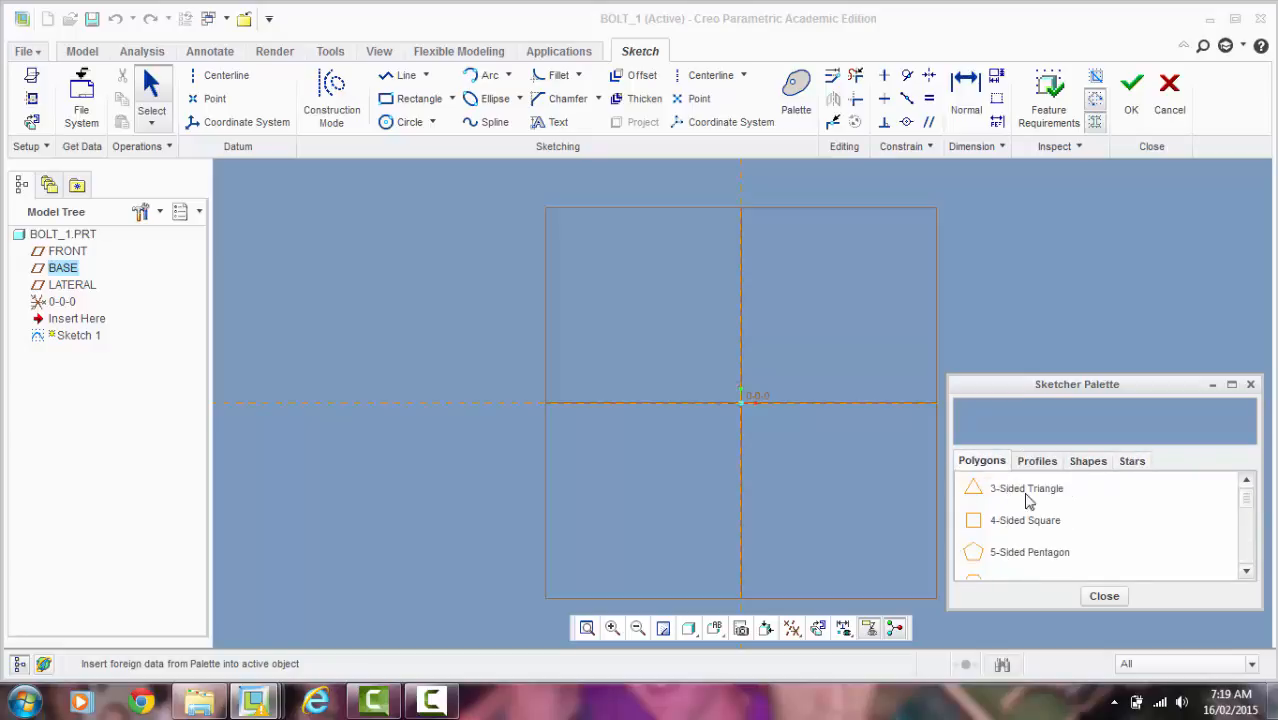
pyautogui.scroll(-1, 1023, 531)
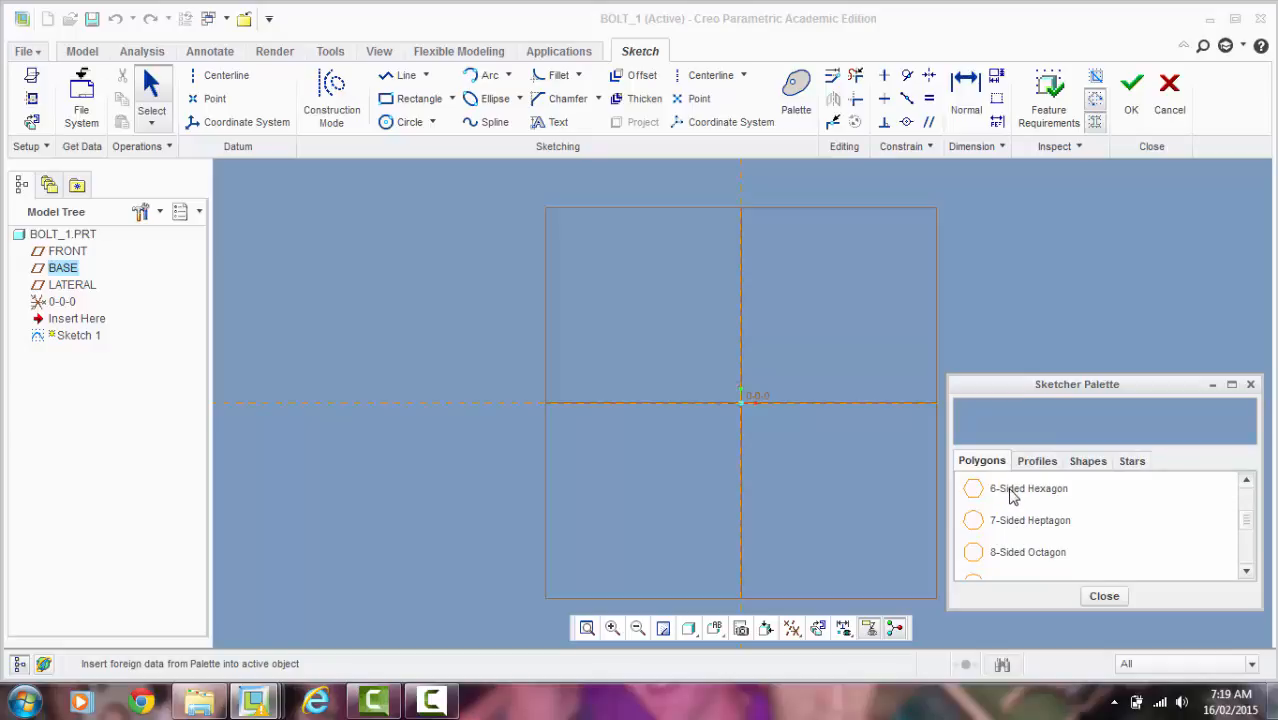
pyautogui.doubleClick(1013, 496)
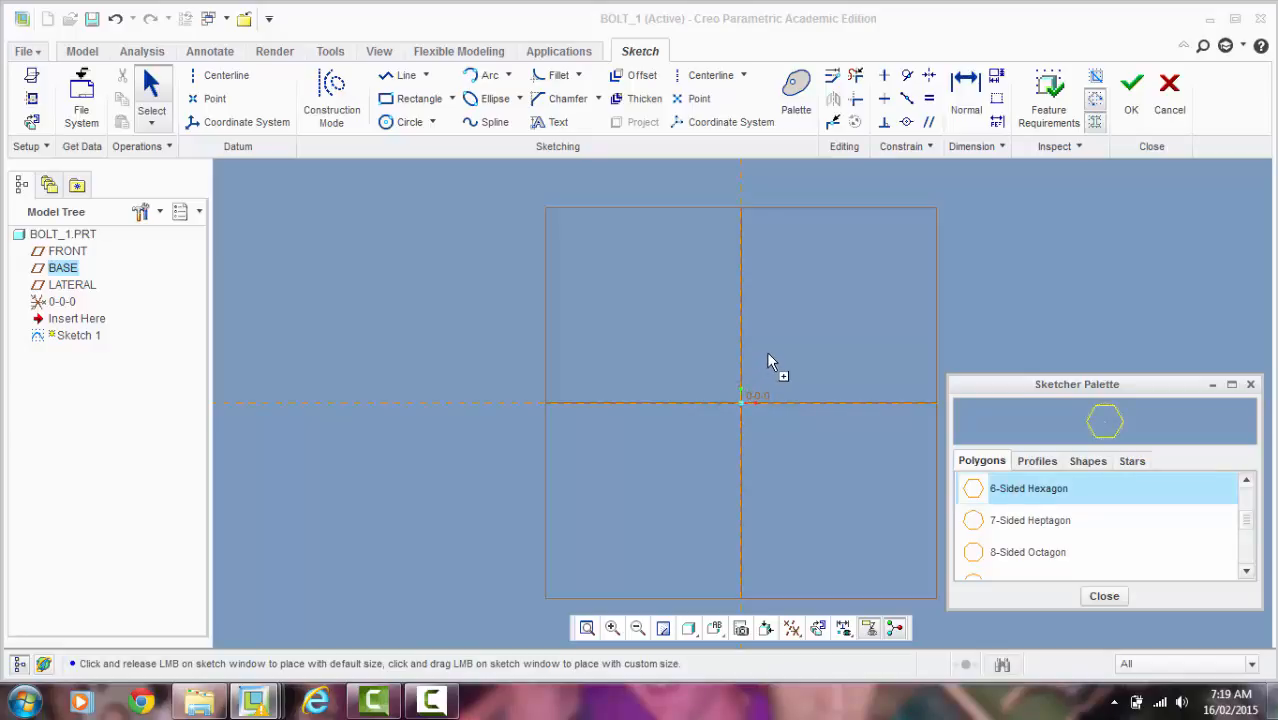
pyautogui.click(740, 404)
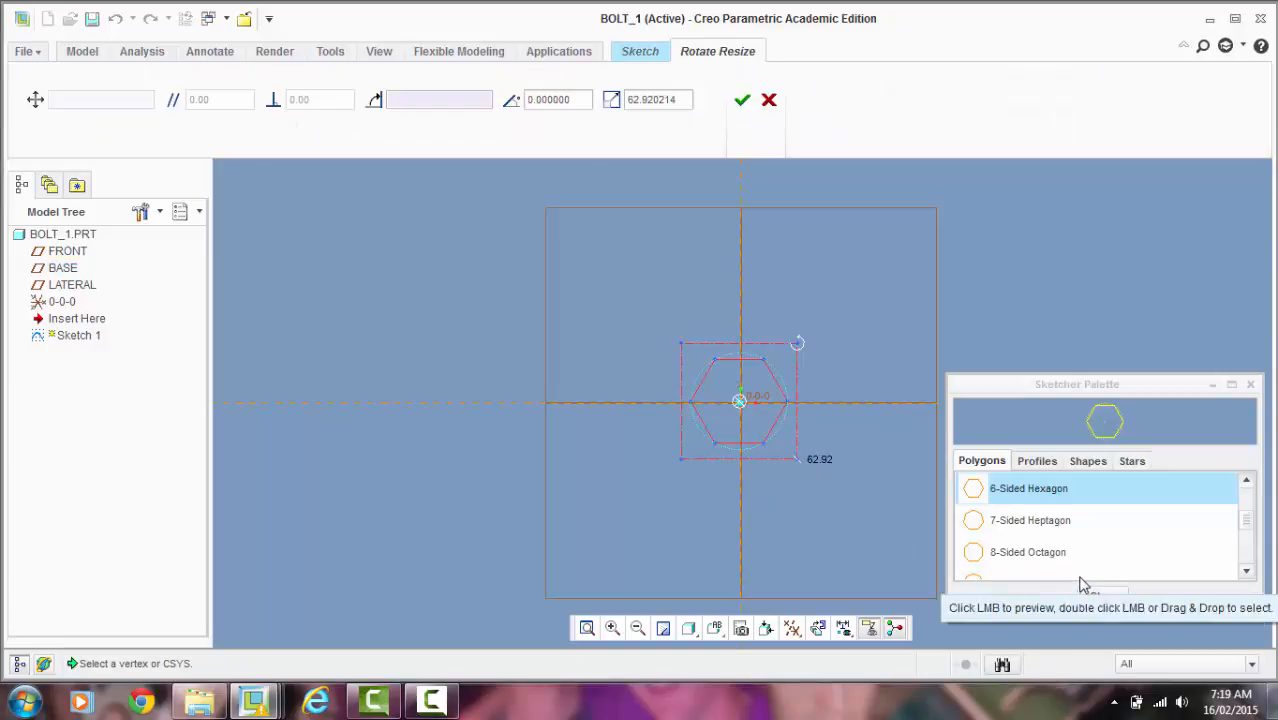
pyautogui.click(1100, 596)
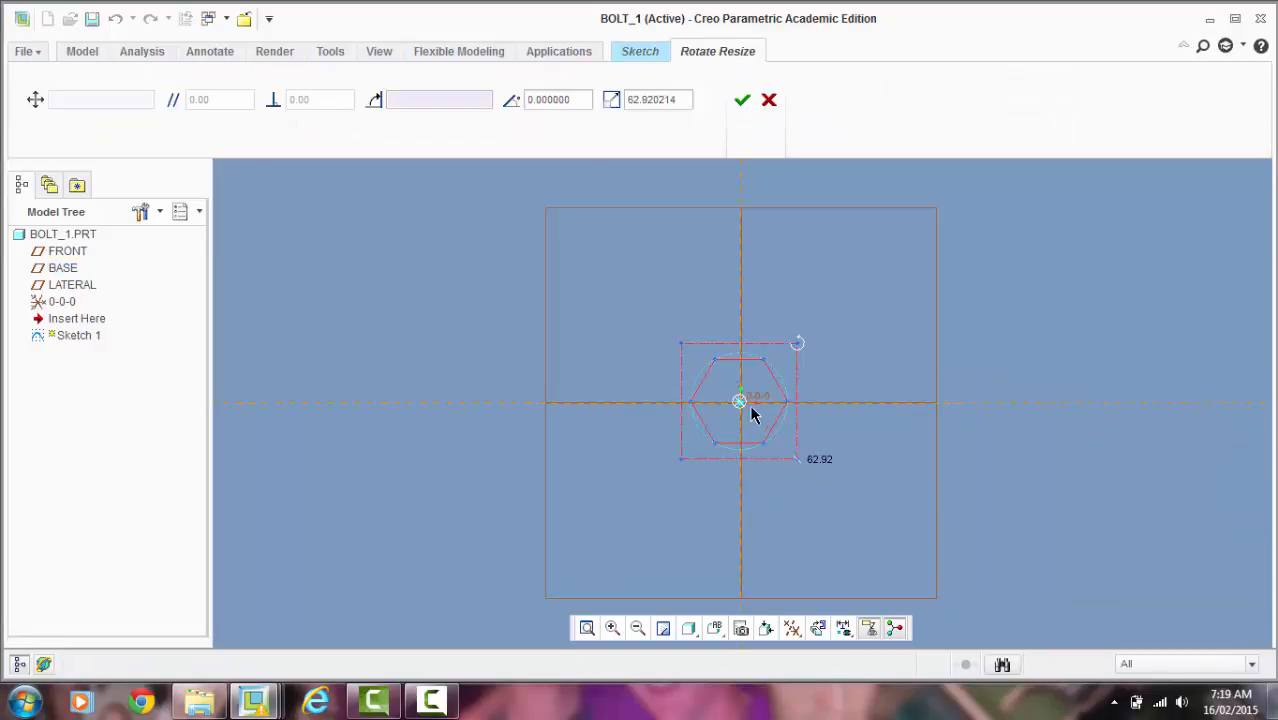
pyautogui.moveTo(752, 415)
pyautogui.mouseDown()
pyautogui.moveTo(793, 391)
pyautogui.moveTo(744, 415)
pyautogui.moveTo(740, 404)
pyautogui.moveTo(776, 408)
pyautogui.moveTo(740, 402)
pyautogui.mouseUp()
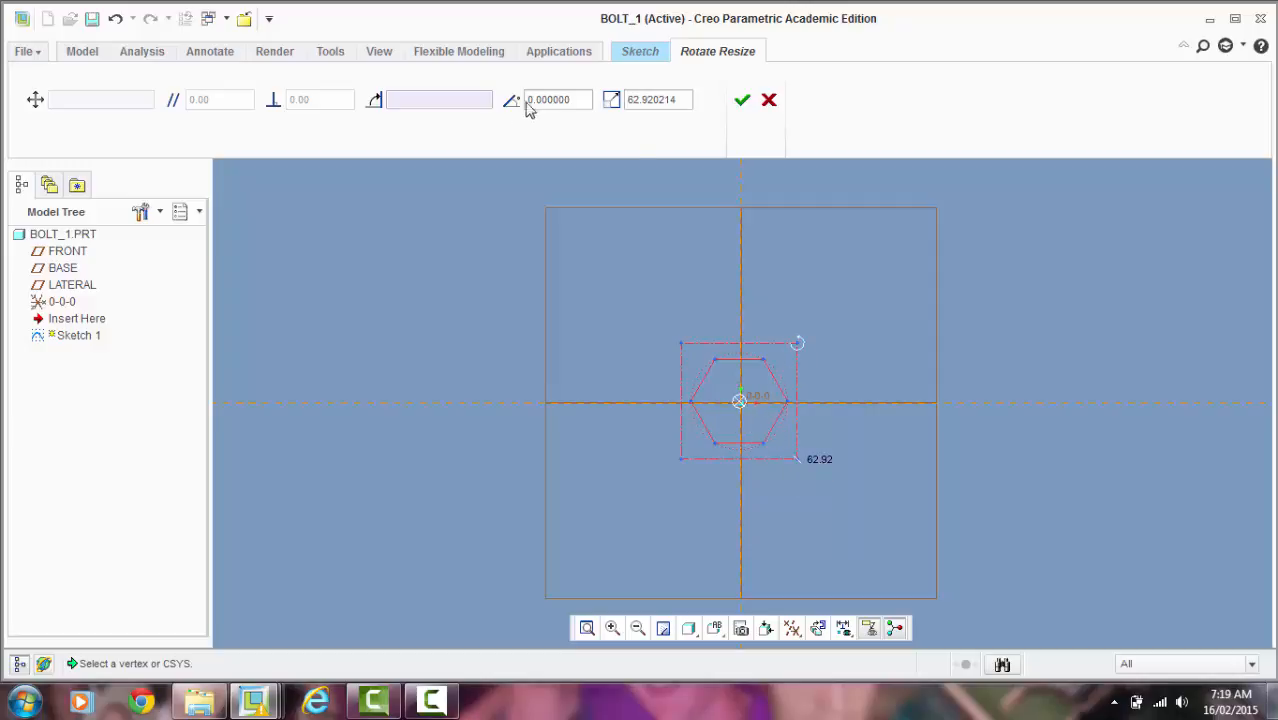
# Step: Set the hexagon's scaling factor to 60, accept the placement and finish the sketch
pyautogui.moveTo(687, 102); pyautogui.dragTo(606, 106)
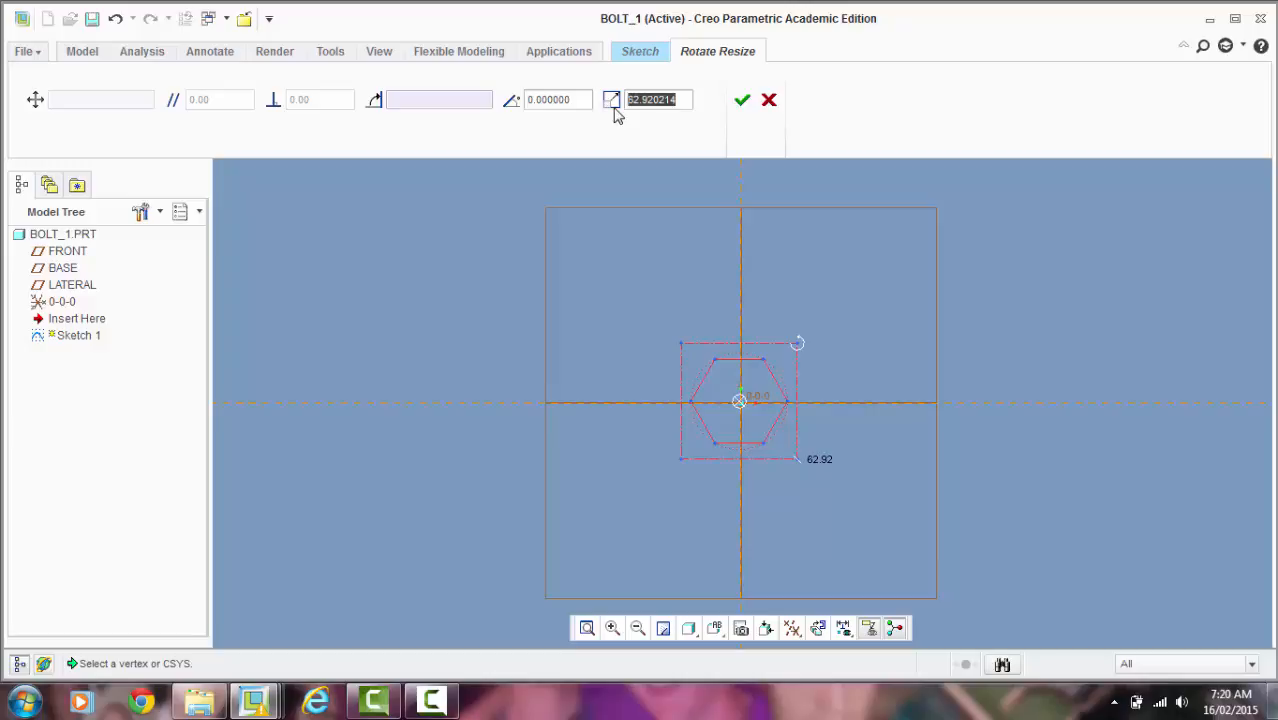
pyautogui.write('60')
pyautogui.press('Return')
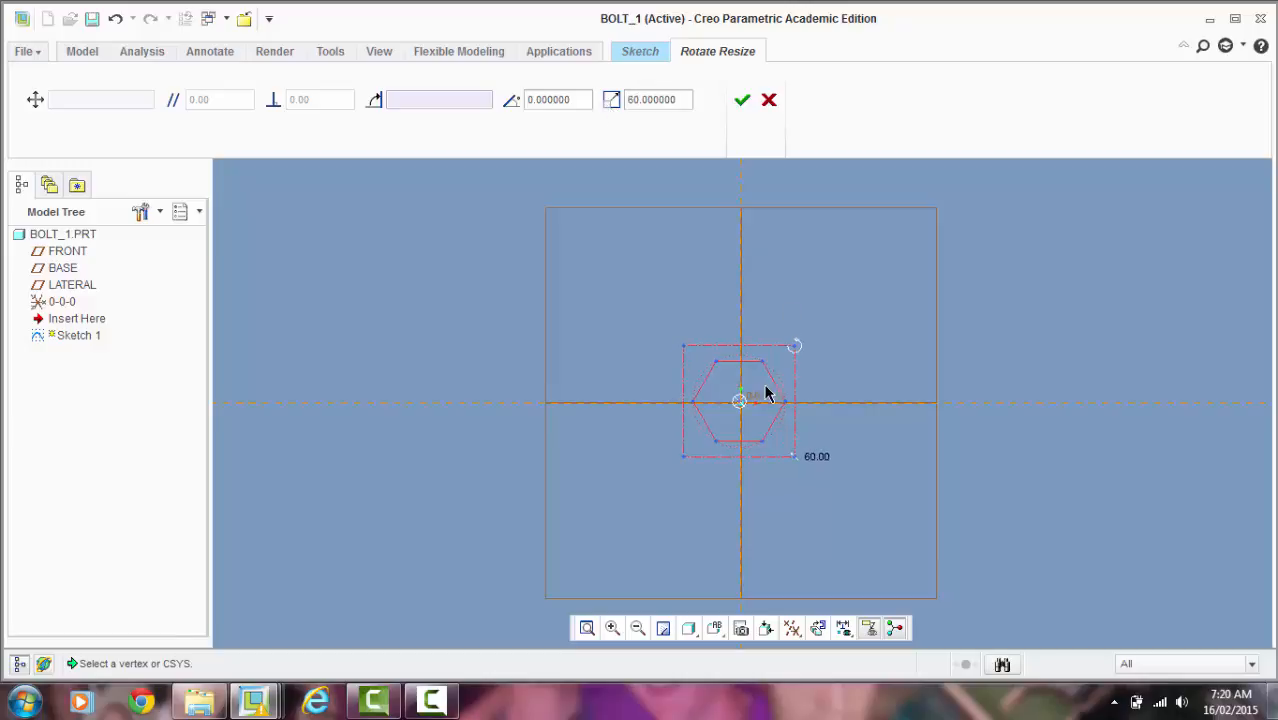
pyautogui.click(743, 102)
pyautogui.moveTo(586, 501)
pyautogui.mouseDown(button='middle')
pyautogui.moveTo(605, 434)
pyautogui.moveTo(562, 439)
pyautogui.moveTo(613, 450)
pyautogui.mouseUp(button='middle')
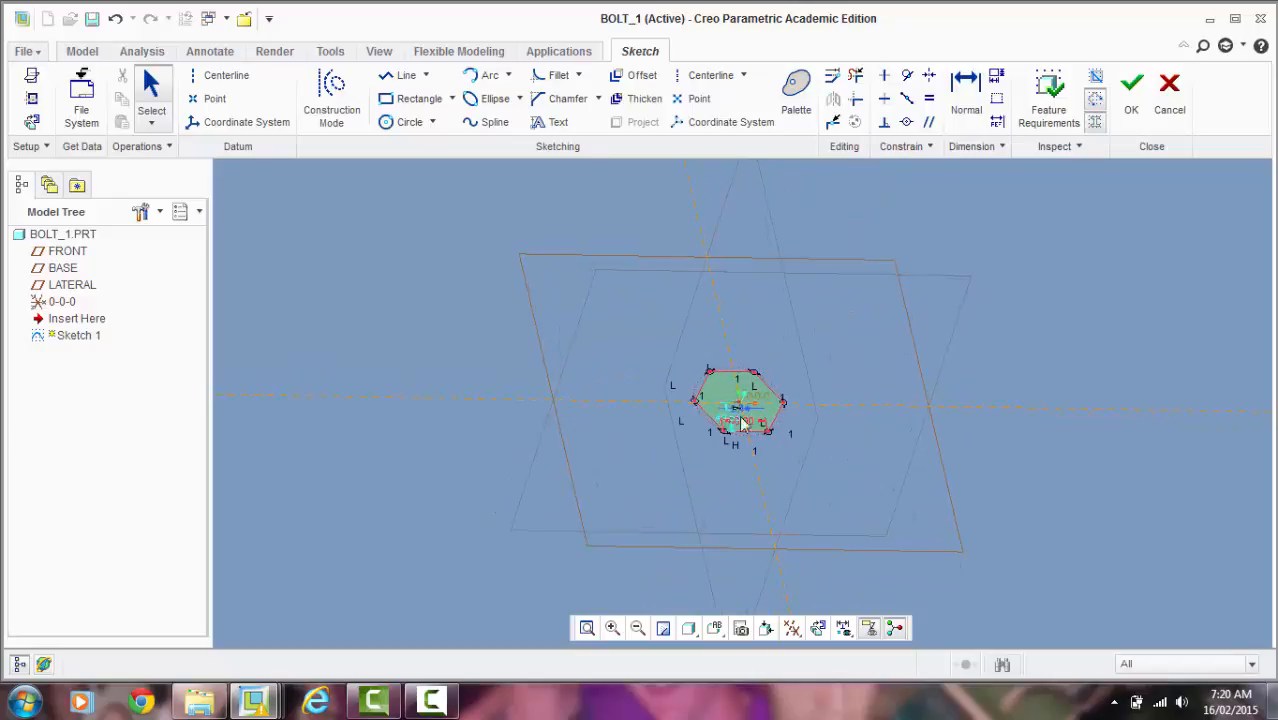
pyautogui.click(1131, 105)
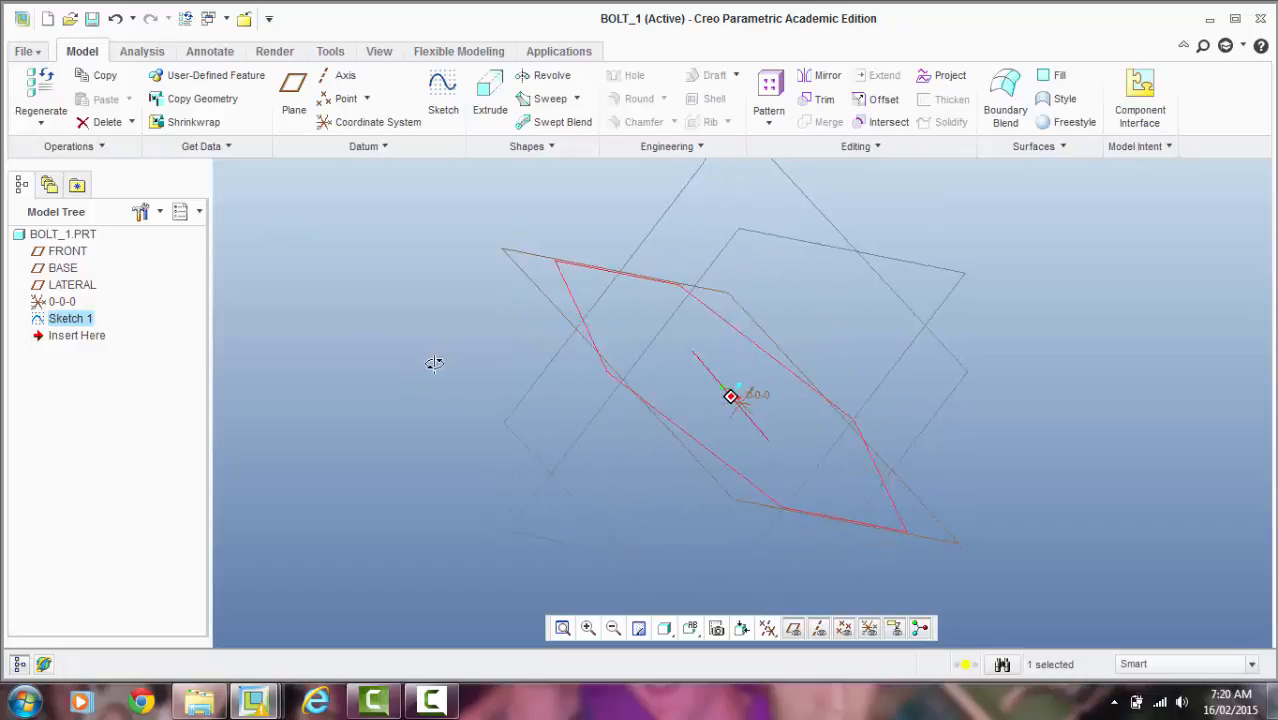
# Step: Start a solid extrusion of the hexagon sketch with a depth of 20
pyautogui.click(489, 97)
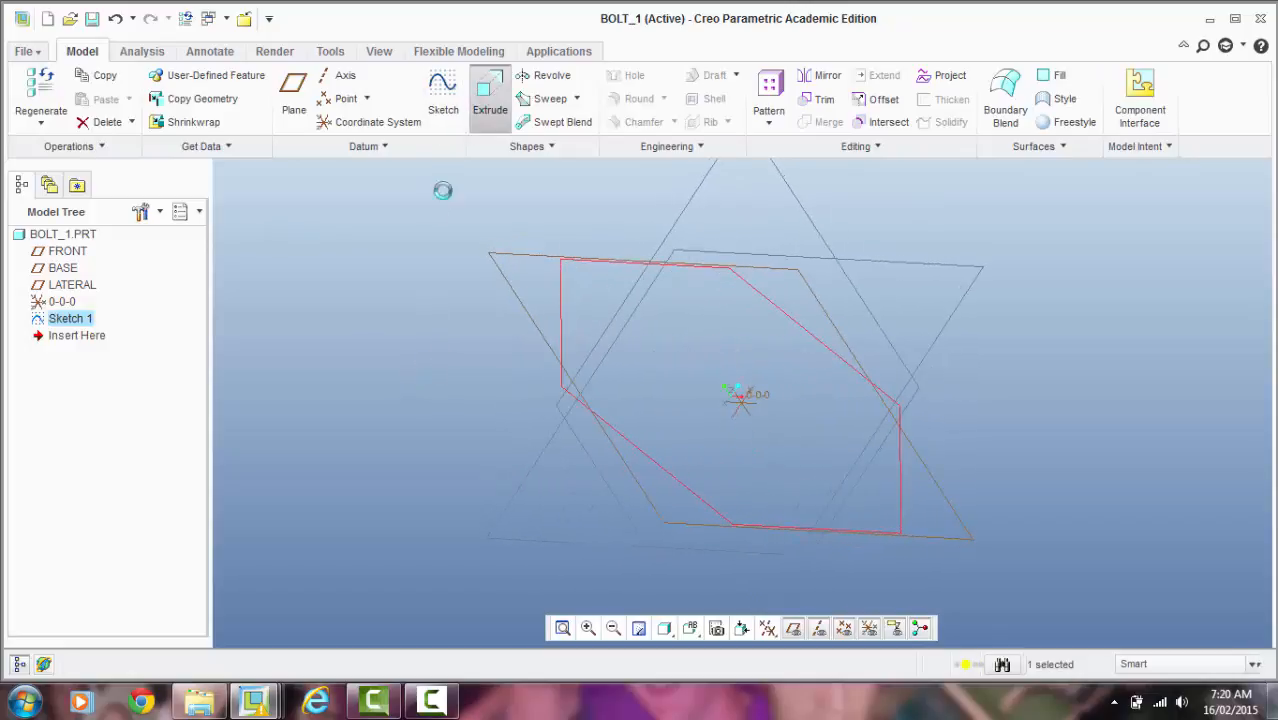
pyautogui.moveTo(402, 284); pyautogui.dragTo(408, 284, button='middle')
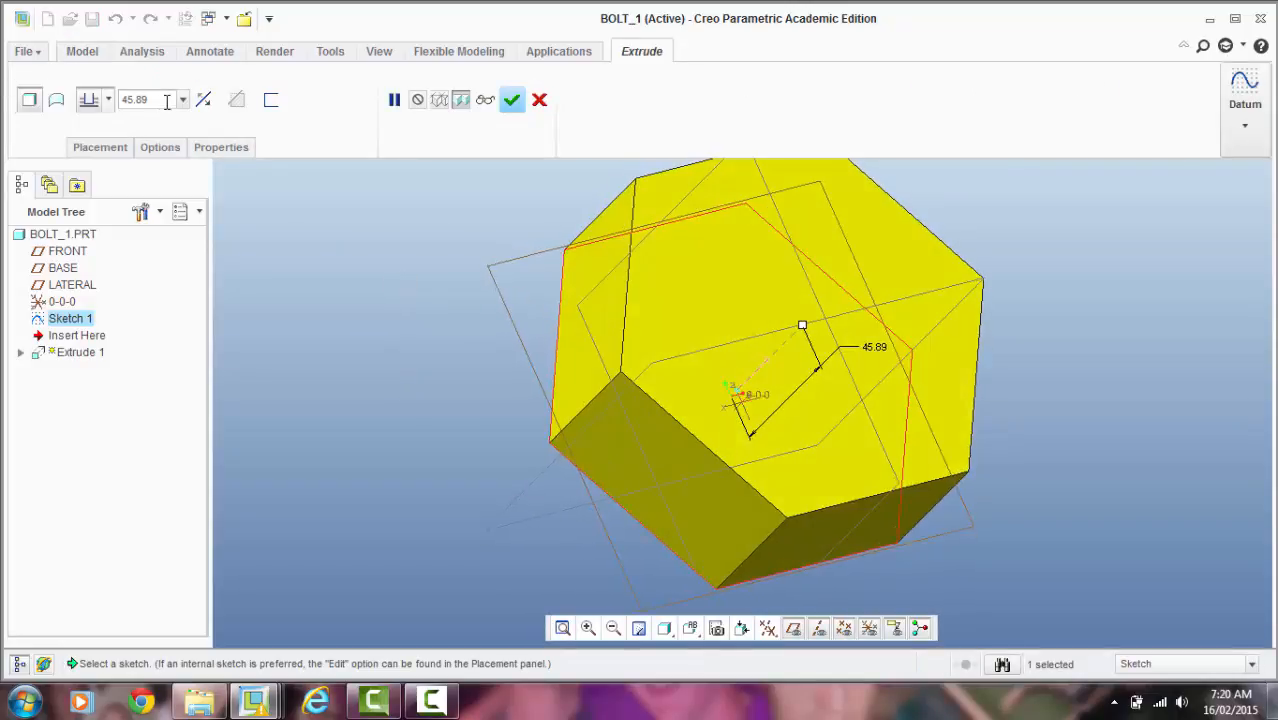
pyautogui.doubleClick(167, 100)
pyautogui.write('20')
pyautogui.press('Return')
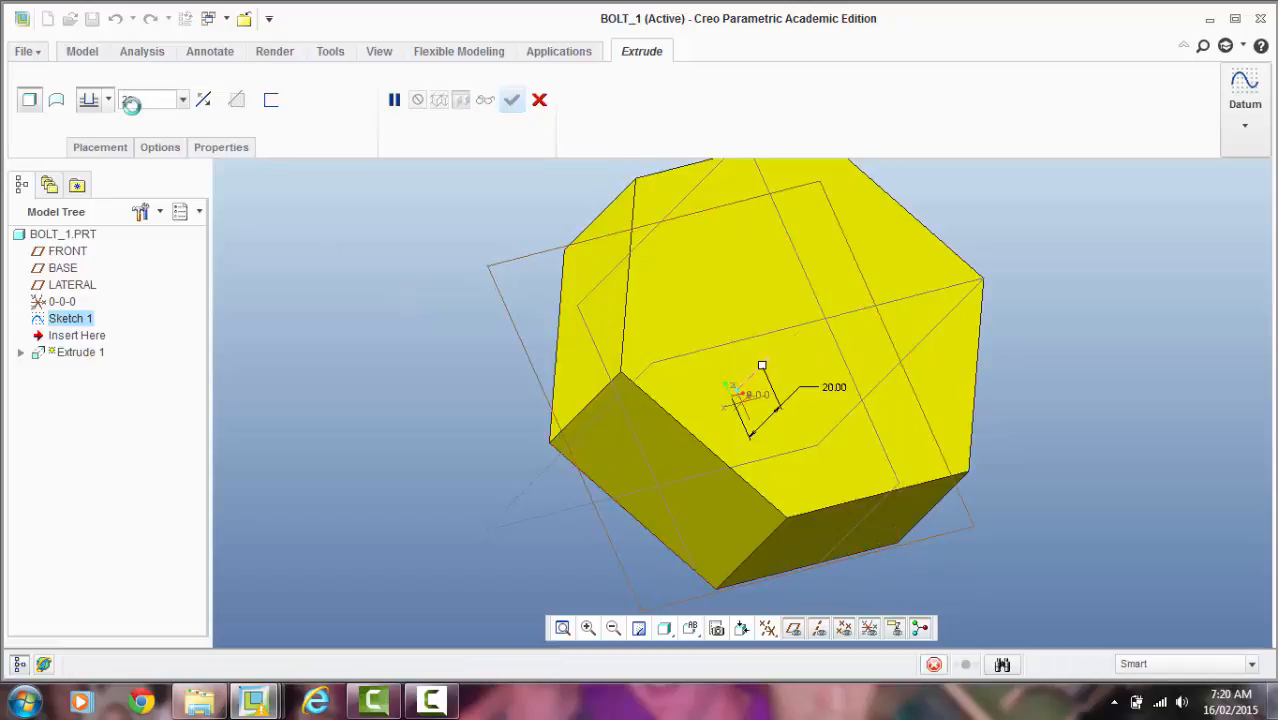
pyautogui.moveTo(368, 371); pyautogui.dragTo(397, 345, button='middle')
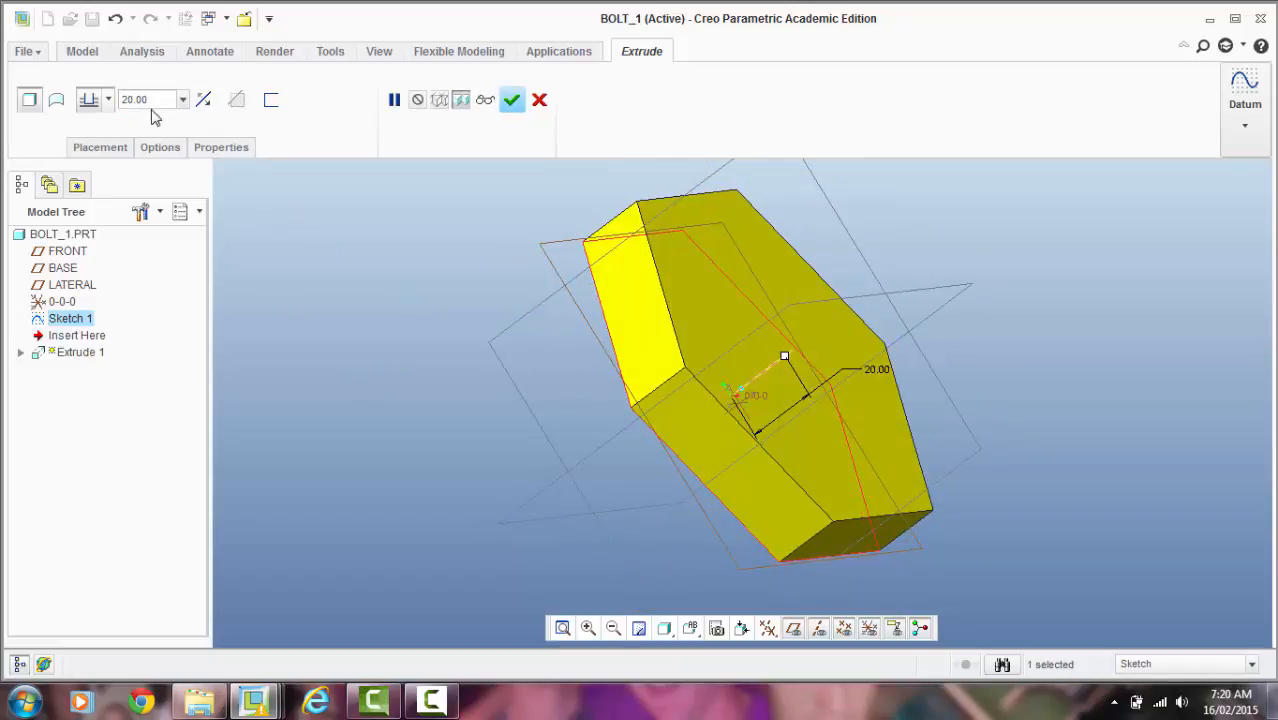
# Step: Set the hexagon extrusion's depth to 30 and complete the feature
pyautogui.write('3')
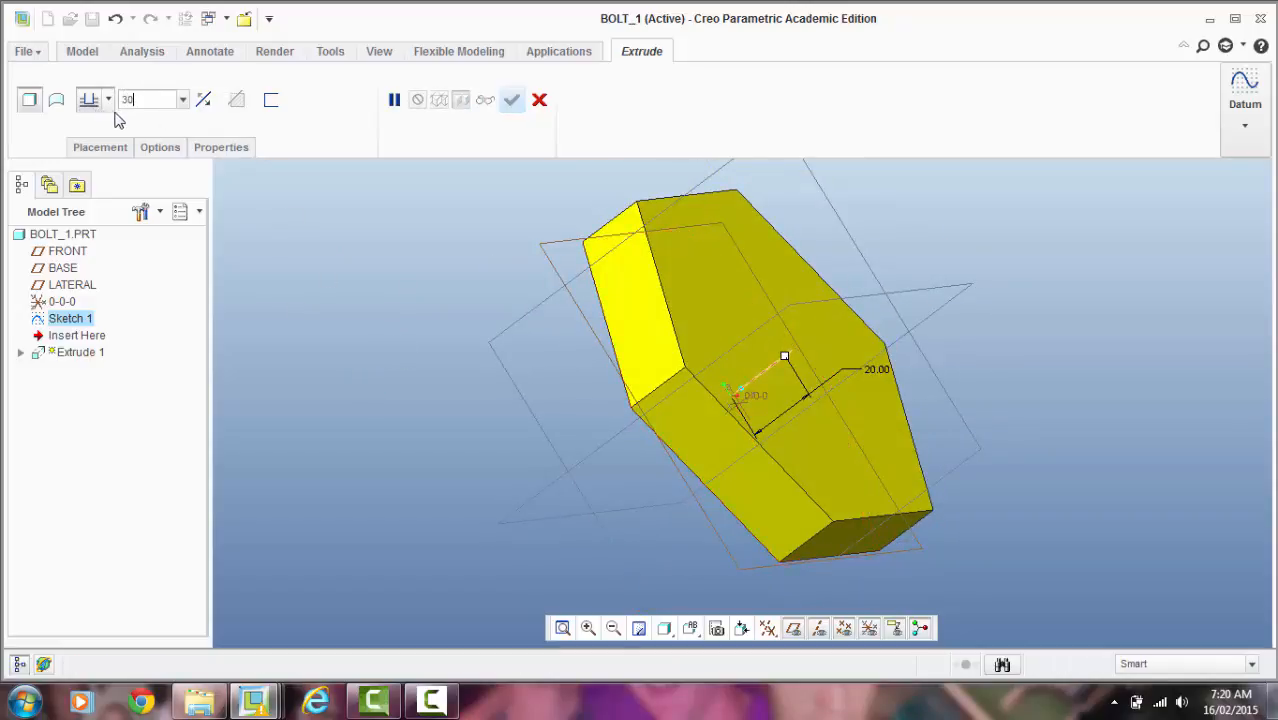
pyautogui.write('0')
pyautogui.press('Return')
pyautogui.moveTo(392, 331); pyautogui.dragTo(415, 258, button='middle')
pyautogui.click(509, 100)
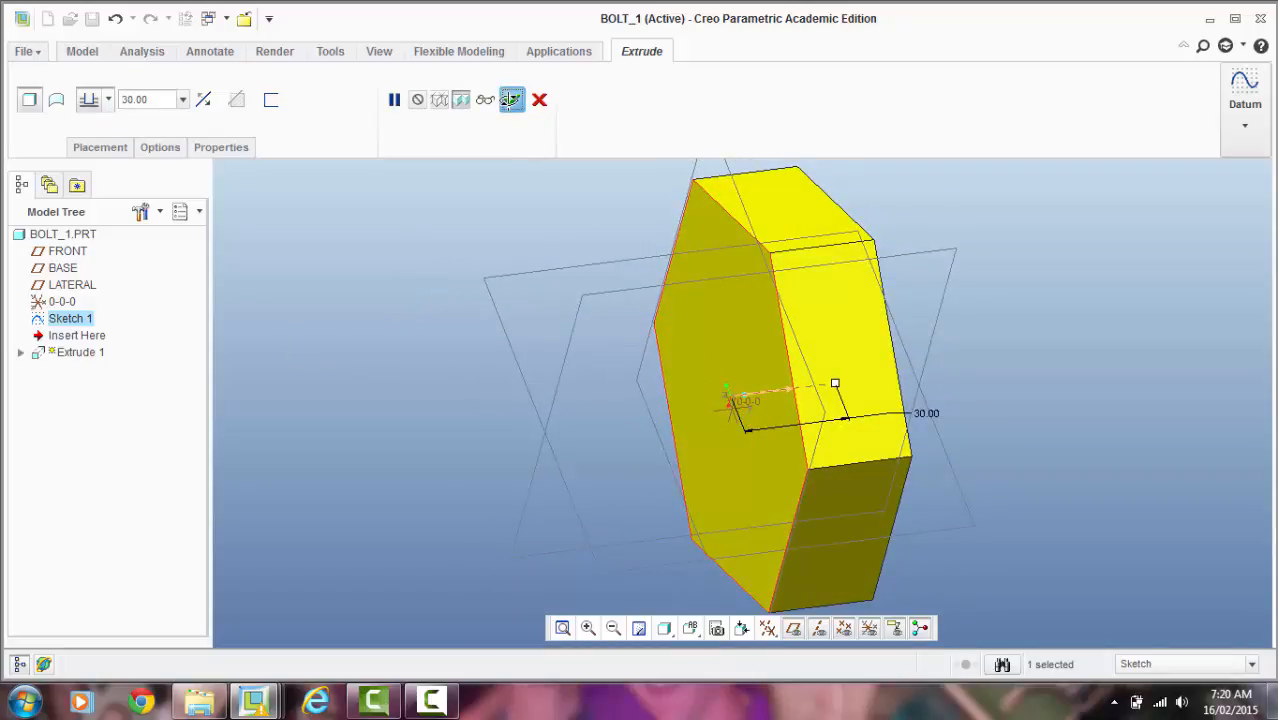
# Step: Select the extruded hexagonal body and open a new sketch on its flat hexagonal side
pyautogui.moveTo(408, 371); pyautogui.dragTo(491, 317, button='middle')
pyautogui.click(392, 410)
pyautogui.moveTo(377, 434); pyautogui.dragTo(532, 299, button='middle')
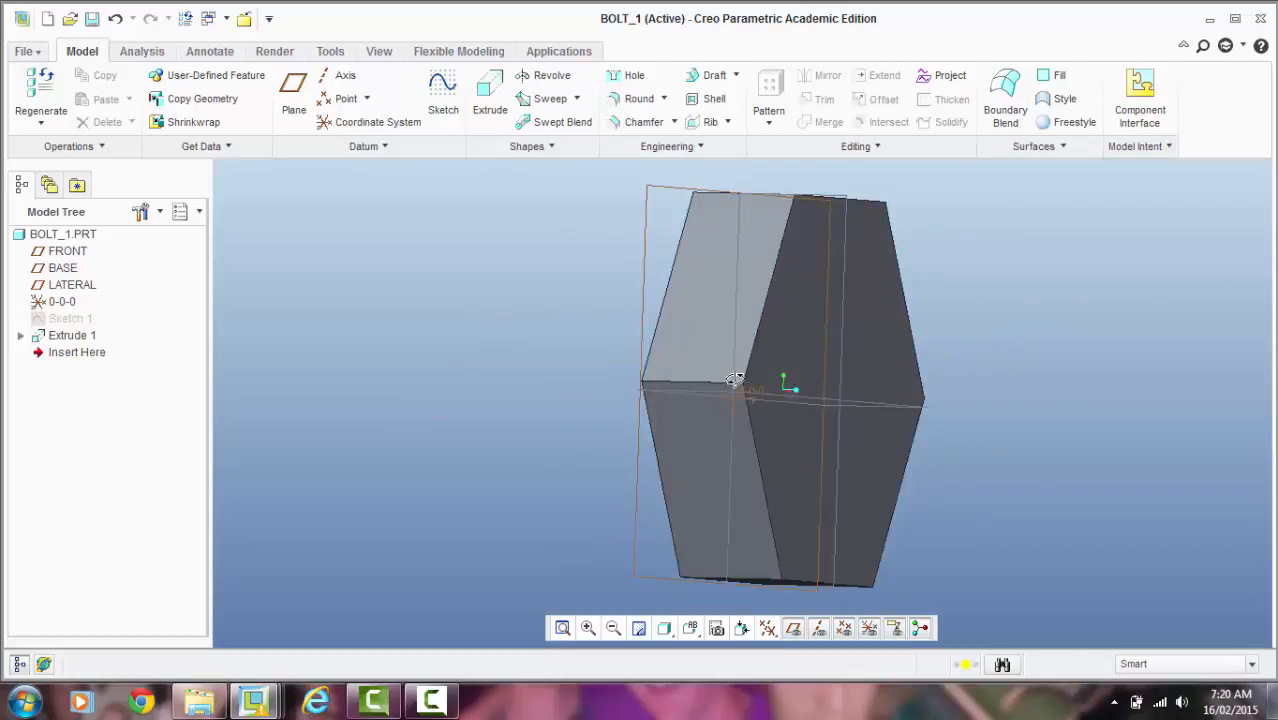
pyautogui.moveTo(1078, 322); pyautogui.dragTo(1093, 314, button='middle')
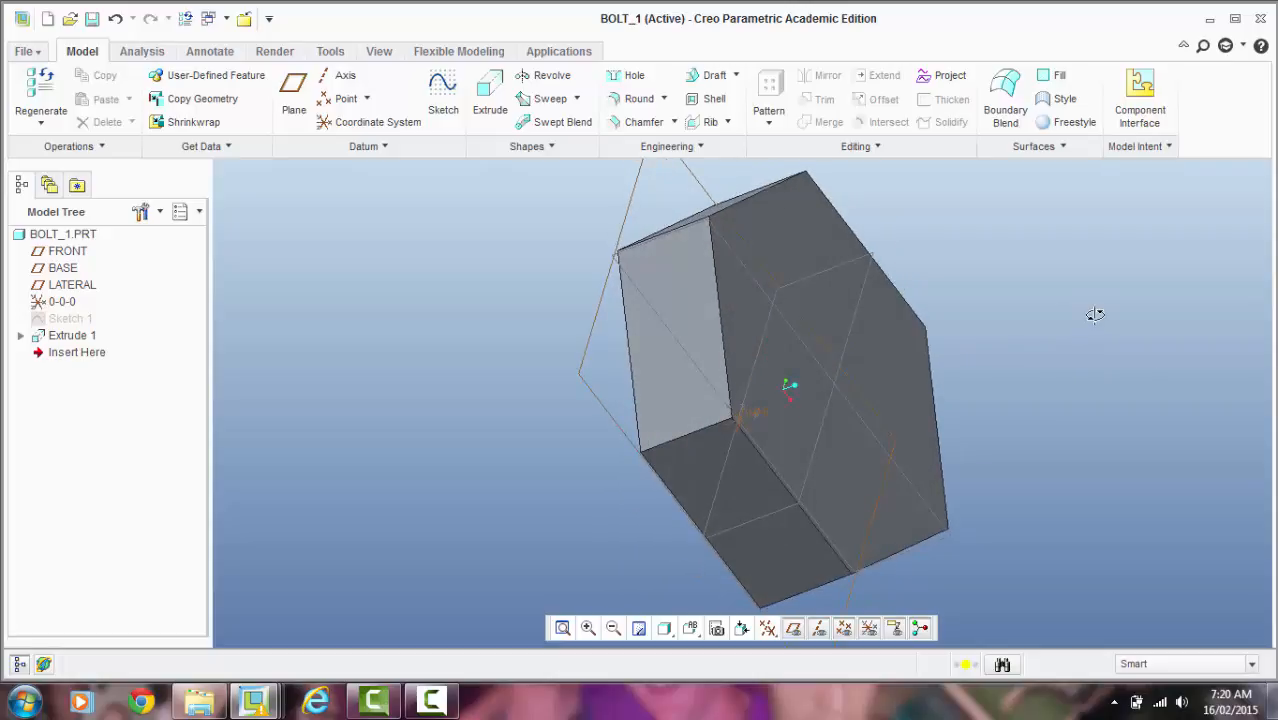
pyautogui.moveTo(335, 372); pyautogui.dragTo(372, 395, button='middle')
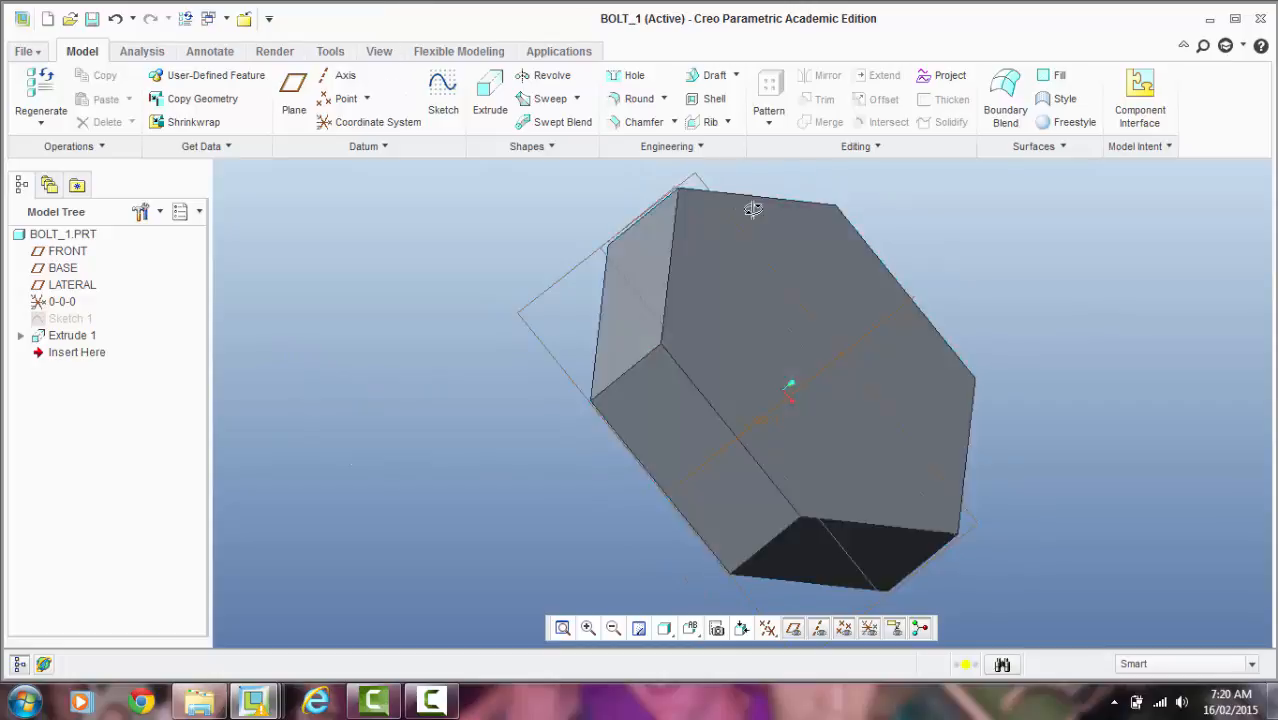
pyautogui.click(753, 333)
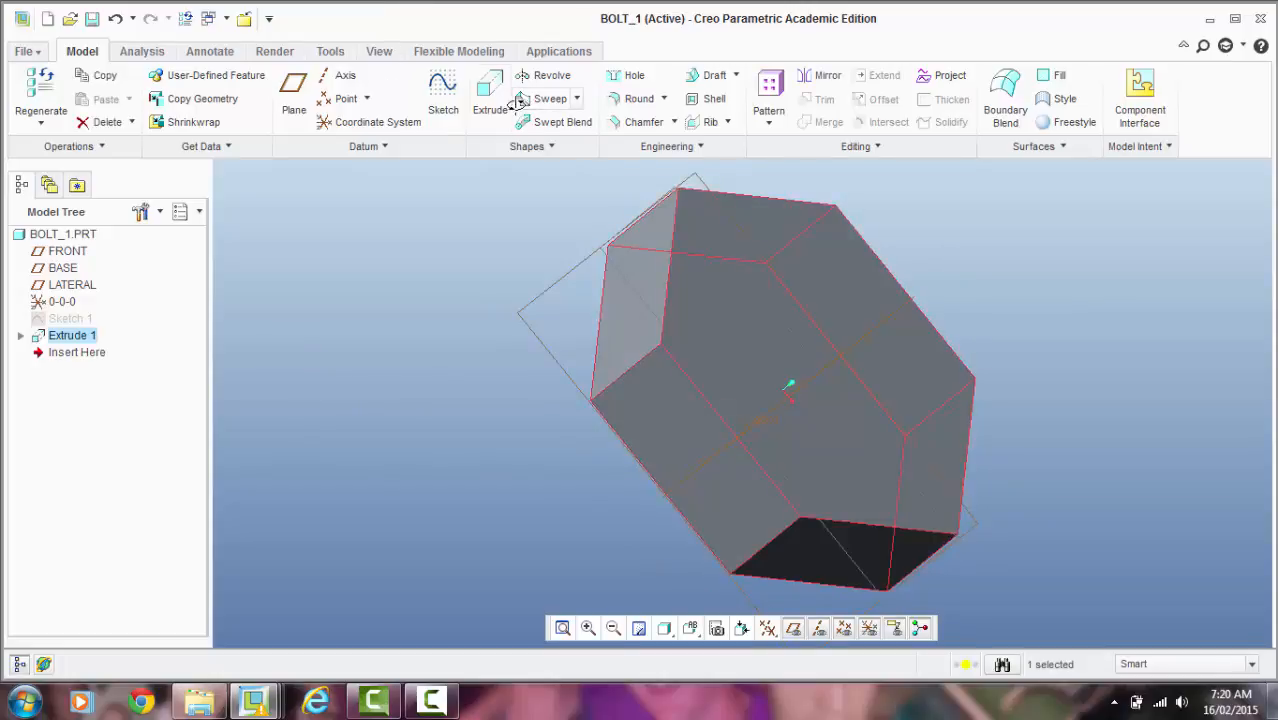
pyautogui.click(443, 95)
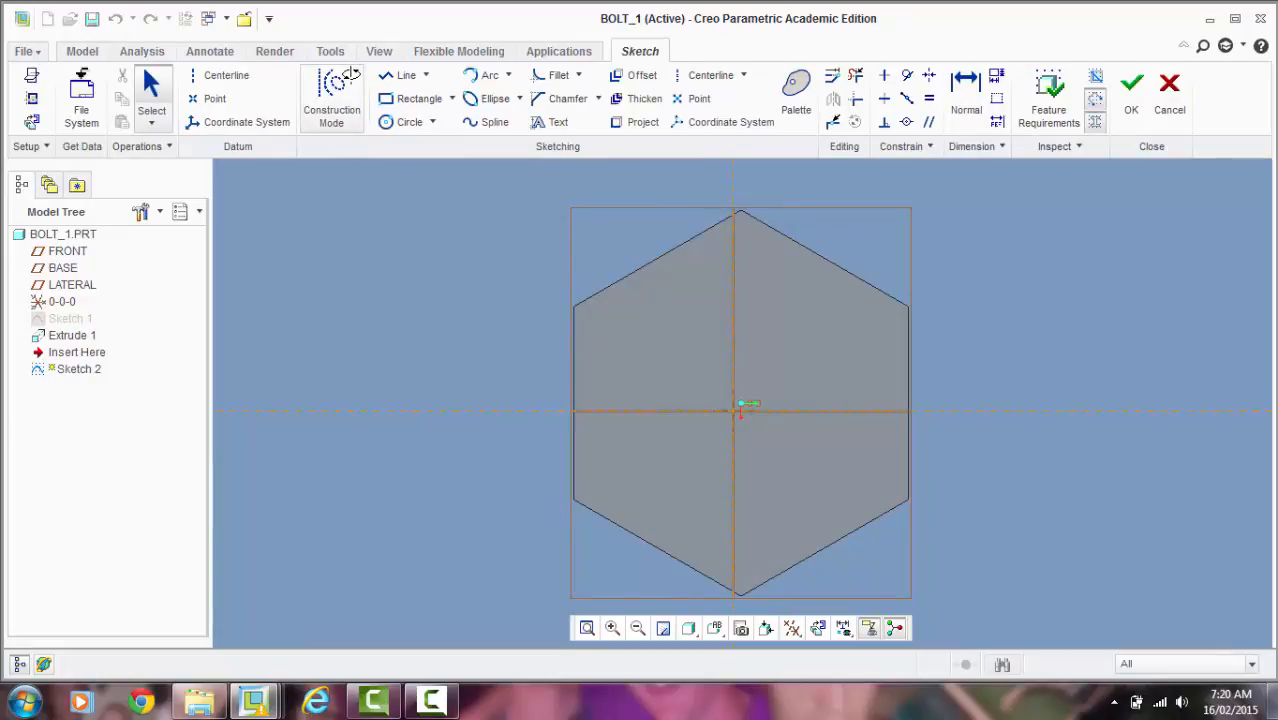
pyautogui.click(386, 122)
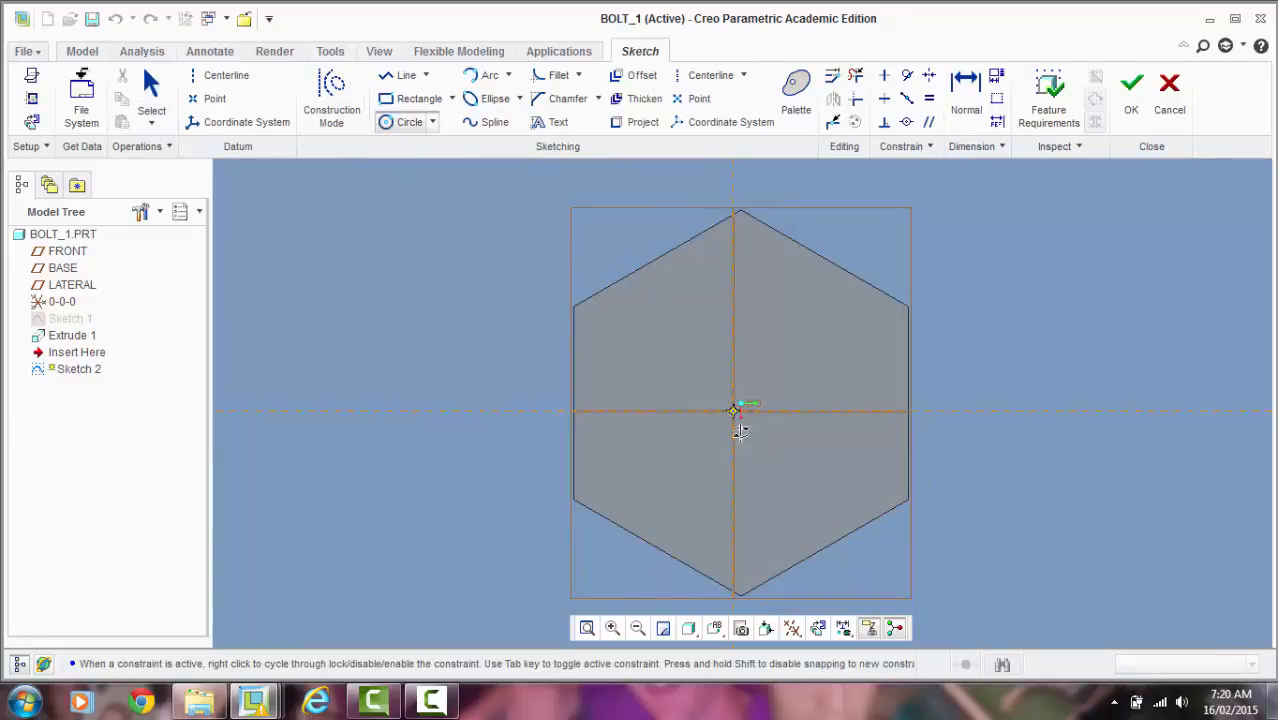
pyautogui.click(734, 411)
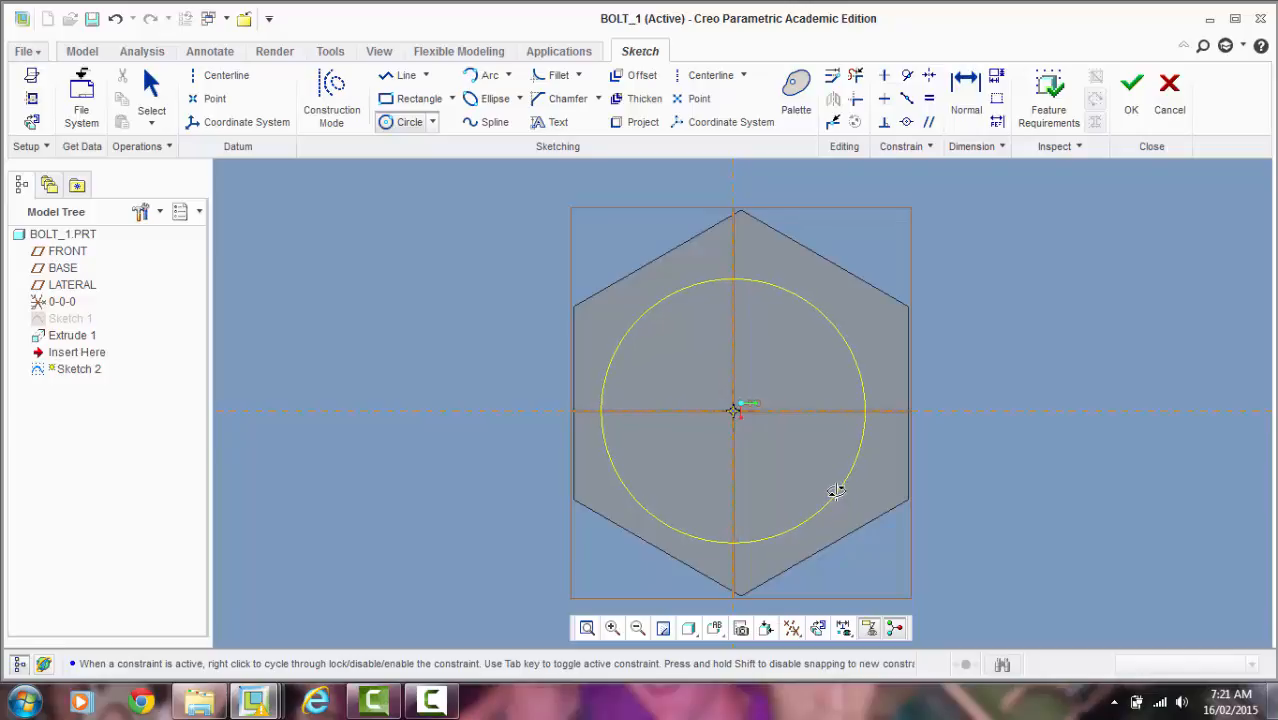
pyautogui.middleClick(832, 494)
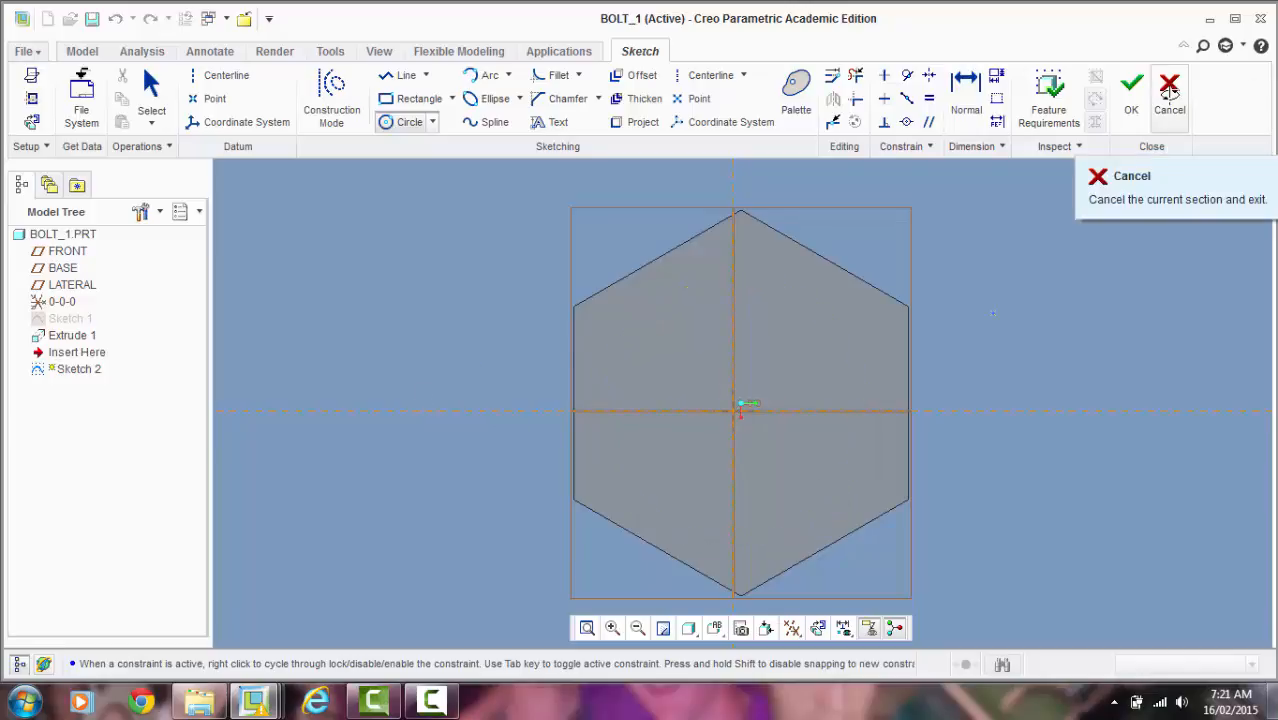
# Step: Discard the empty sketch on the head's face and open the hexagon sketch inside the head extrusion for redefinition
pyautogui.click(1170, 96)
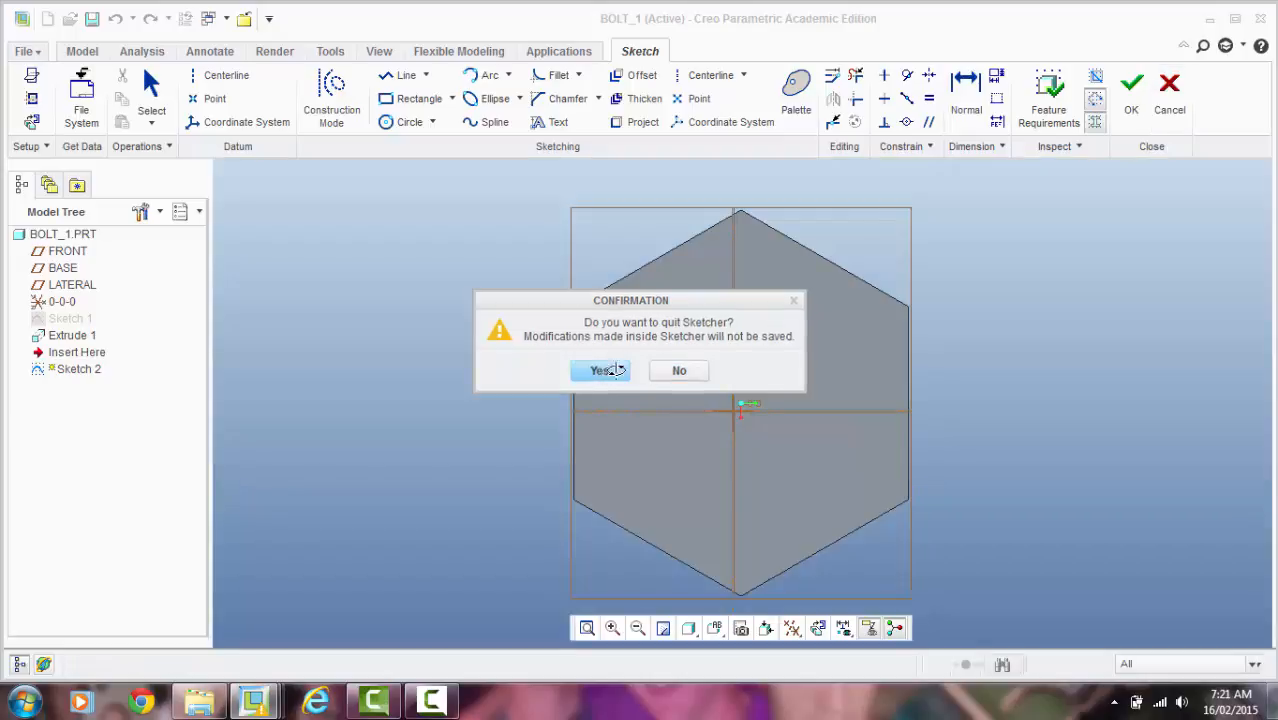
pyautogui.click(599, 371)
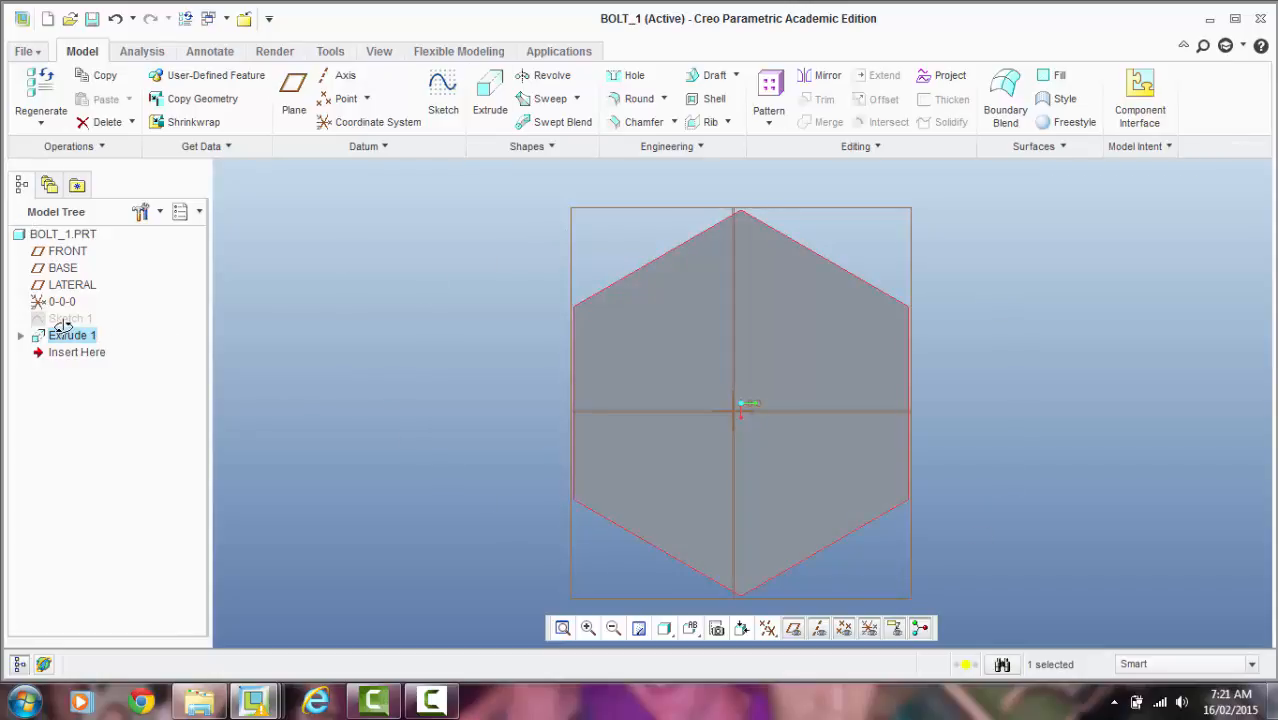
pyautogui.click(20, 335)
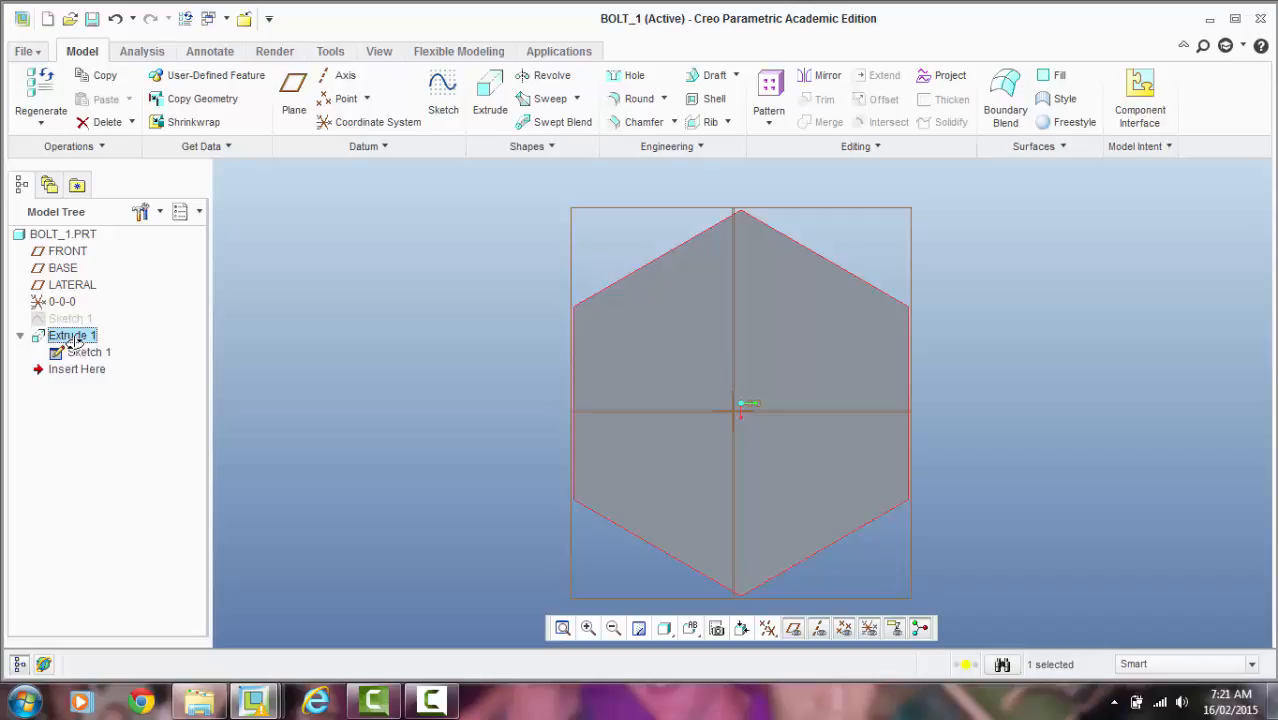
pyautogui.click(20, 335)
pyautogui.click(20, 335)
pyautogui.click(85, 350)
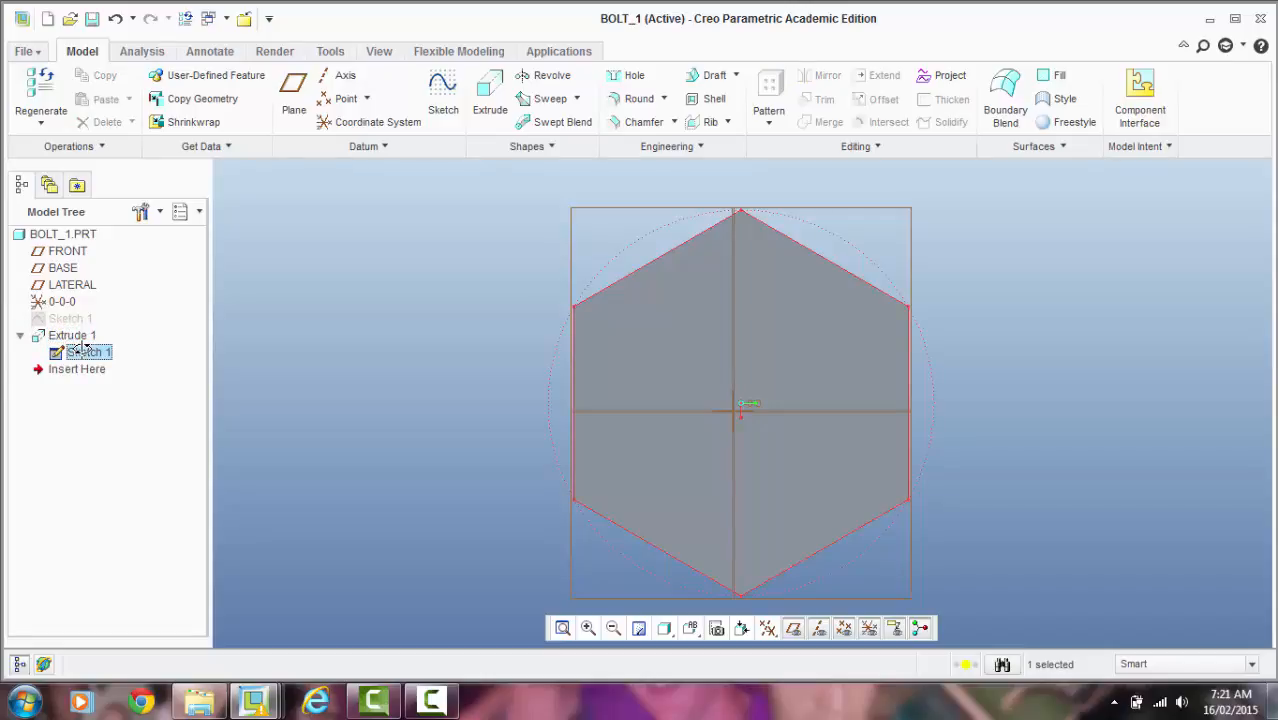
pyautogui.rightClick(85, 350)
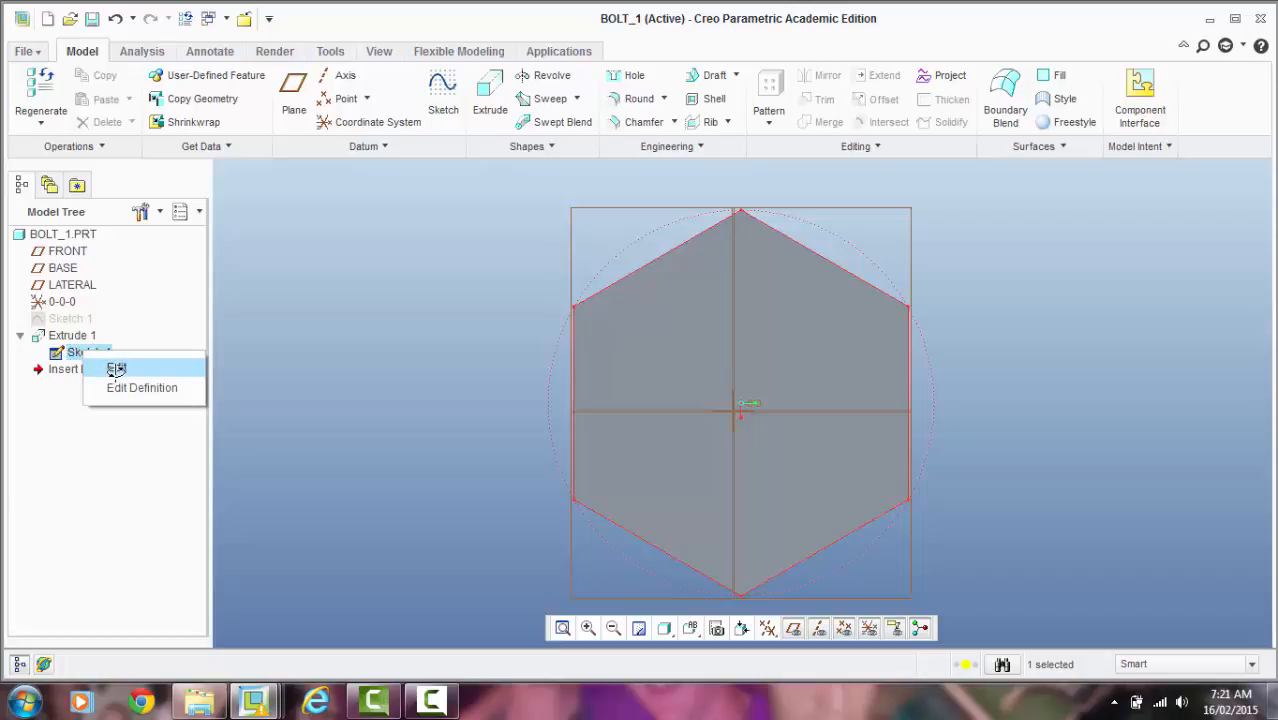
pyautogui.click(130, 387)
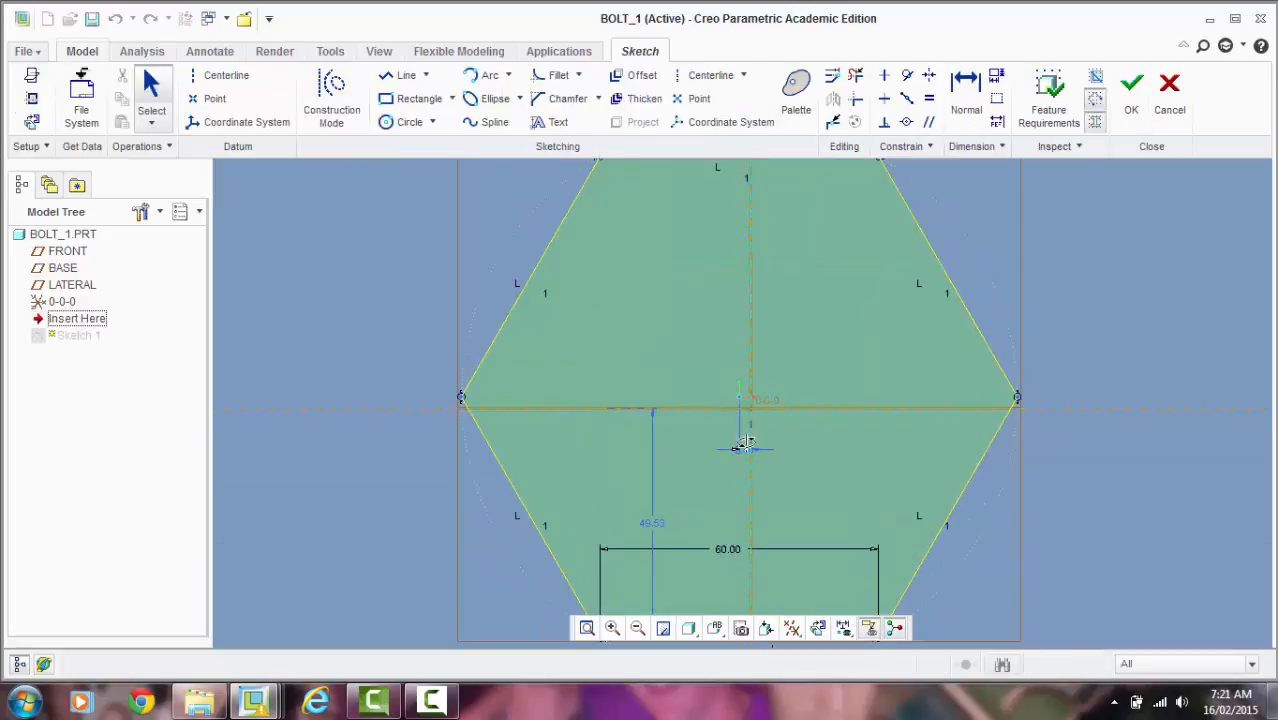
# Step: Move the hexagon's centre onto the origin where the reference axes cross and finish the sketch
pyautogui.scroll(3, 747, 442)
pyautogui.moveTo(731, 374); pyautogui.dragTo(750, 382)
pyautogui.scroll(-4, 677, 445)
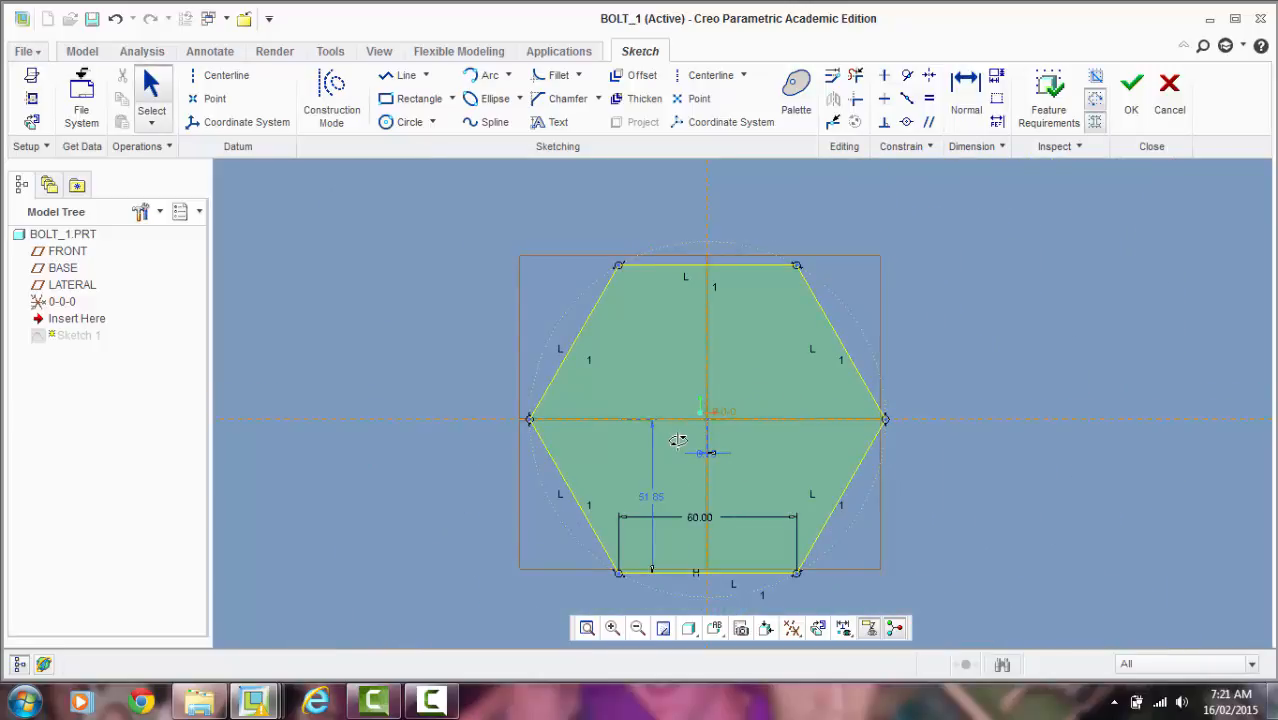
pyautogui.click(1127, 110)
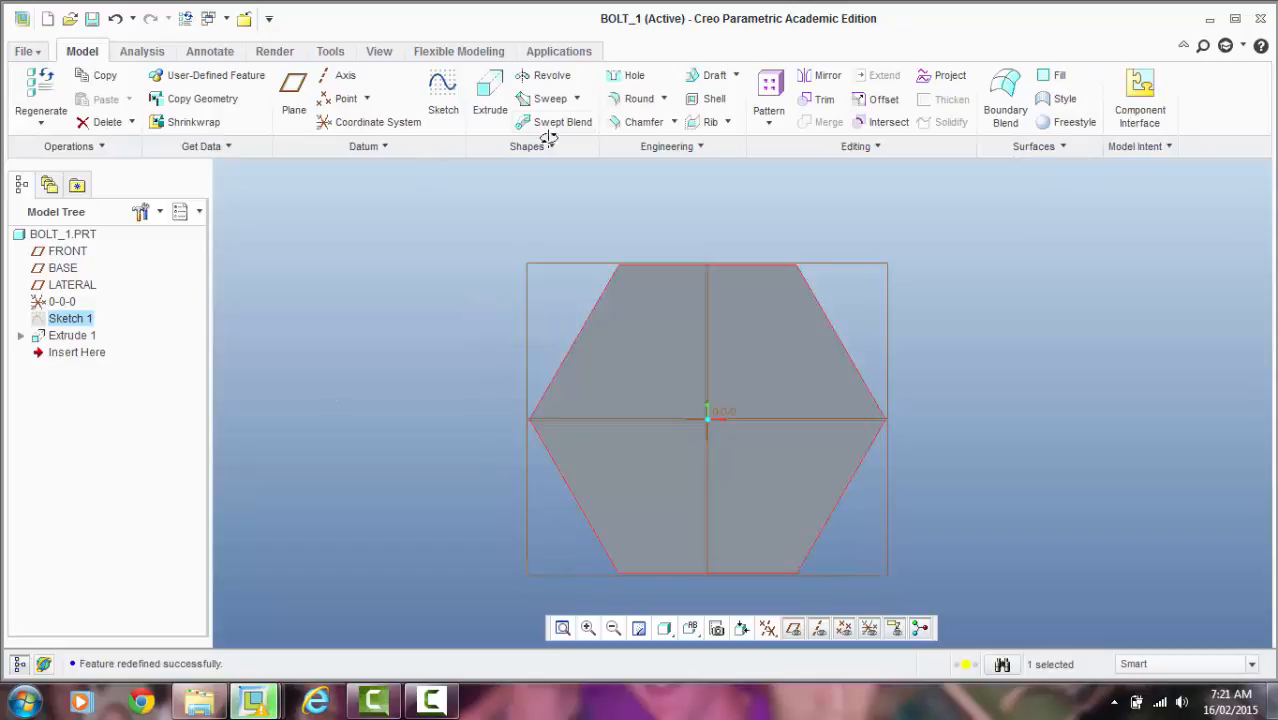
# Step: Start a new sketch on the flat hexagonal face of the extruded bolt head
pyautogui.moveTo(381, 321); pyautogui.dragTo(426, 294, button='middle')
pyautogui.click(322, 417)
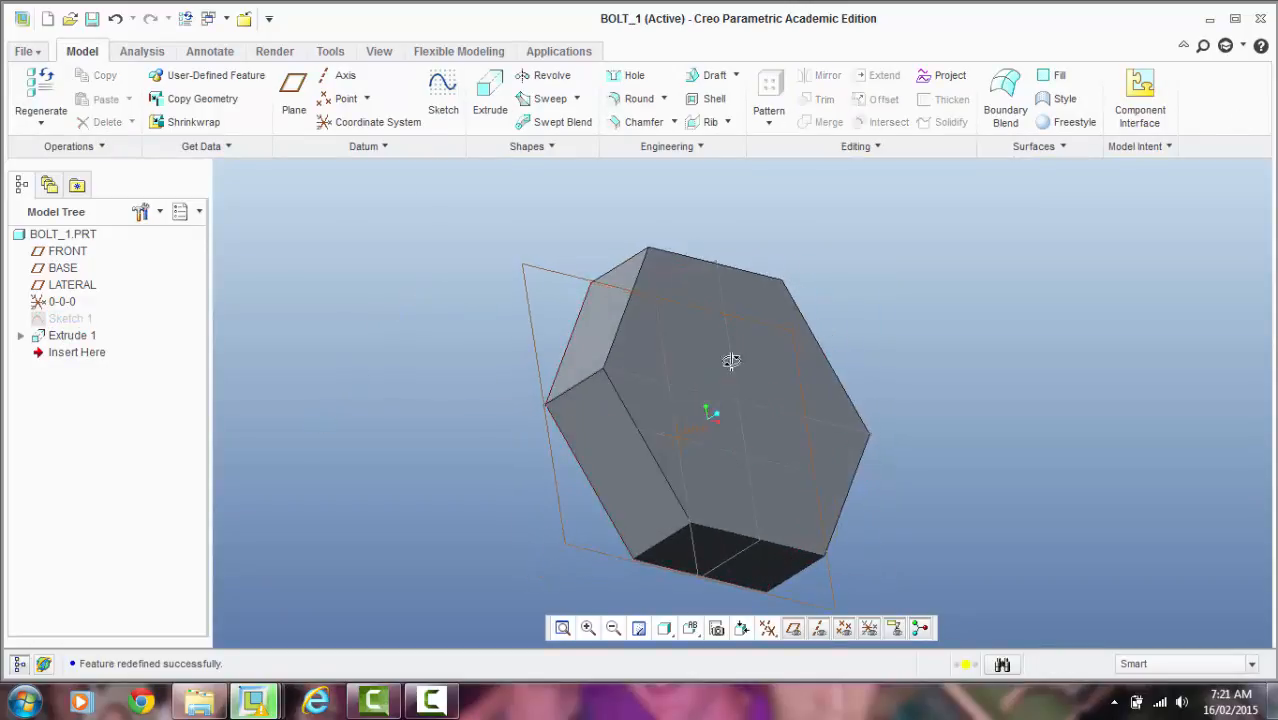
pyautogui.click(778, 381)
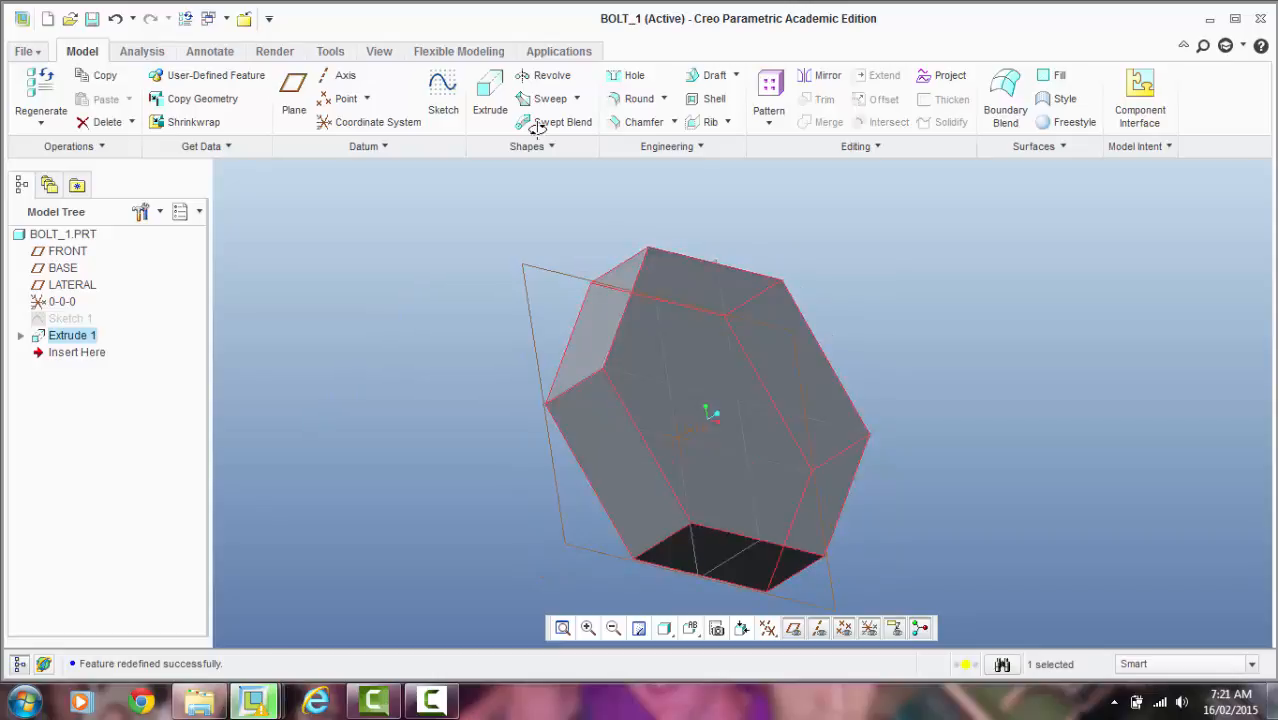
pyautogui.click(443, 95)
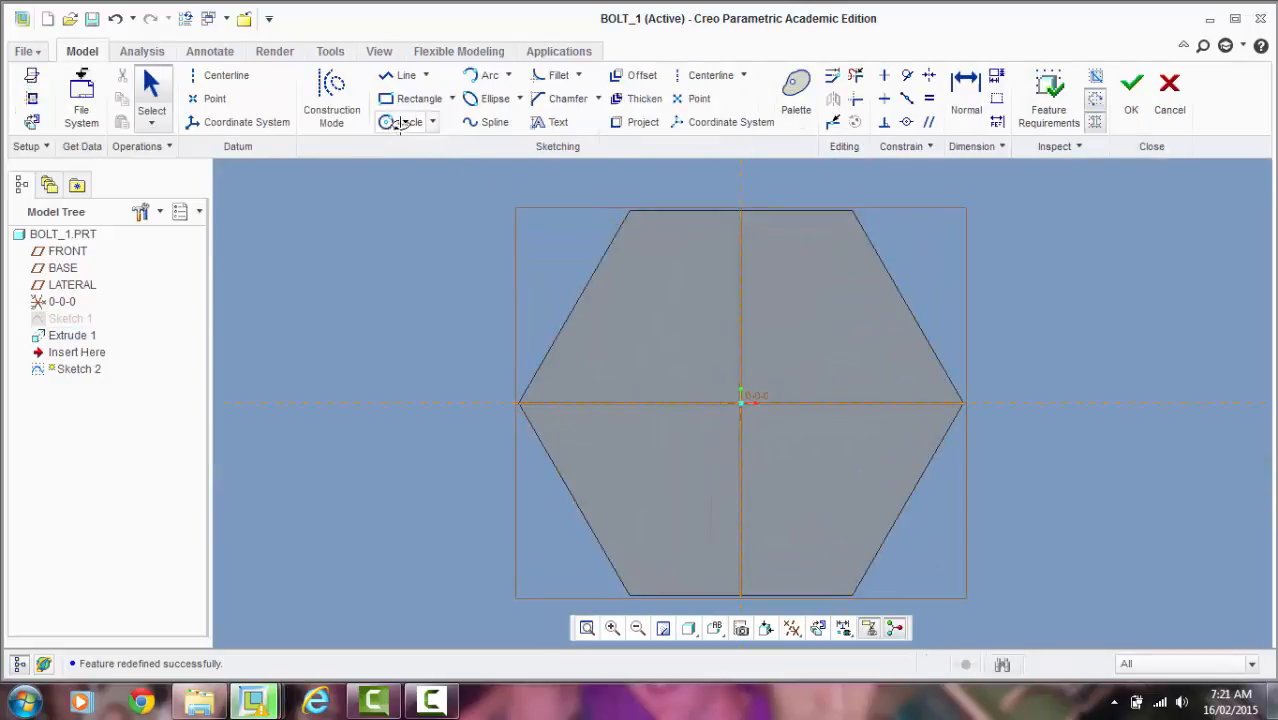
# Step: Draw a circle centred on the origin of the hexagonal face, set its diameter to 70 and finish the sketch
pyautogui.click(401, 121)
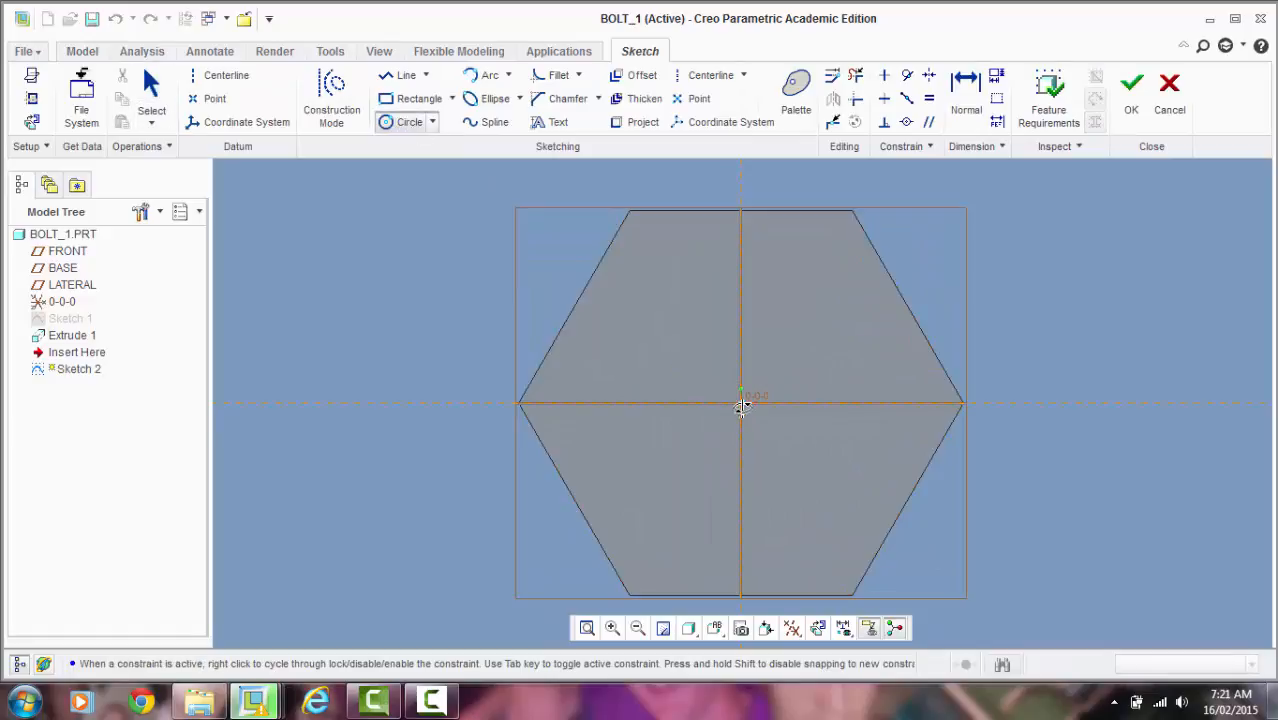
pyautogui.click(741, 403)
pyautogui.middleClick(864, 450)
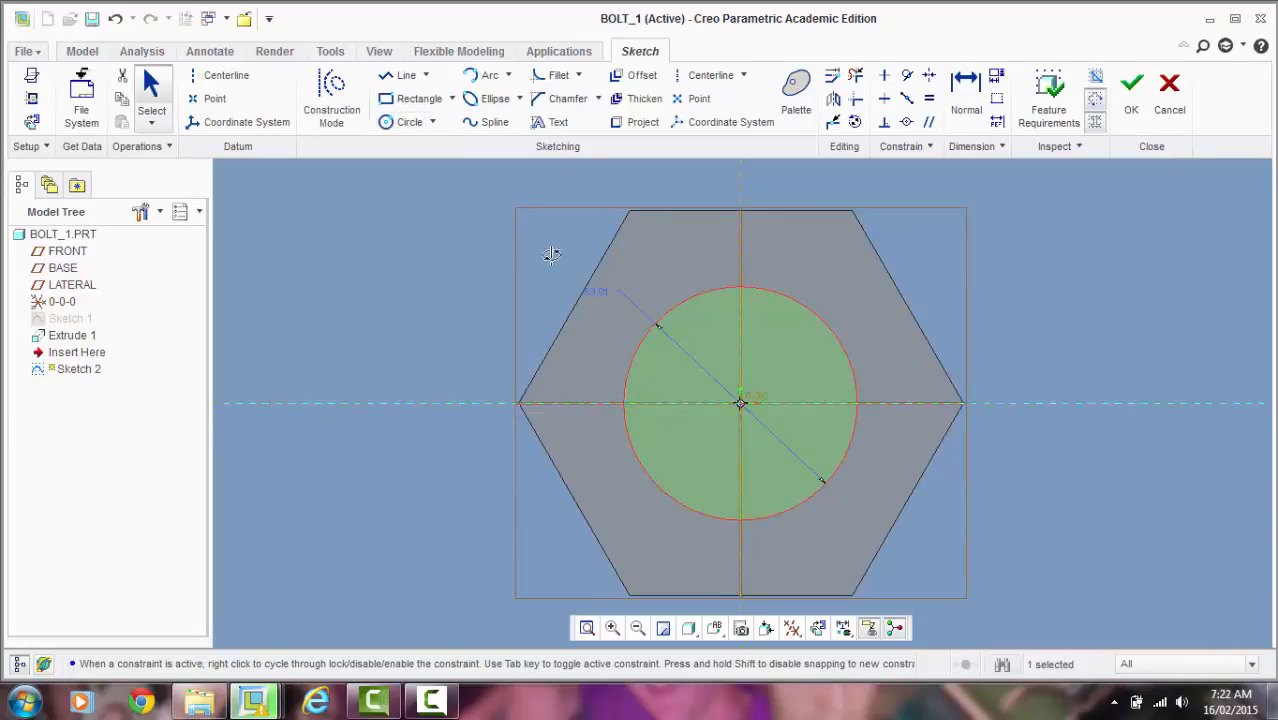
pyautogui.doubleClick(598, 290)
pyautogui.write('70')
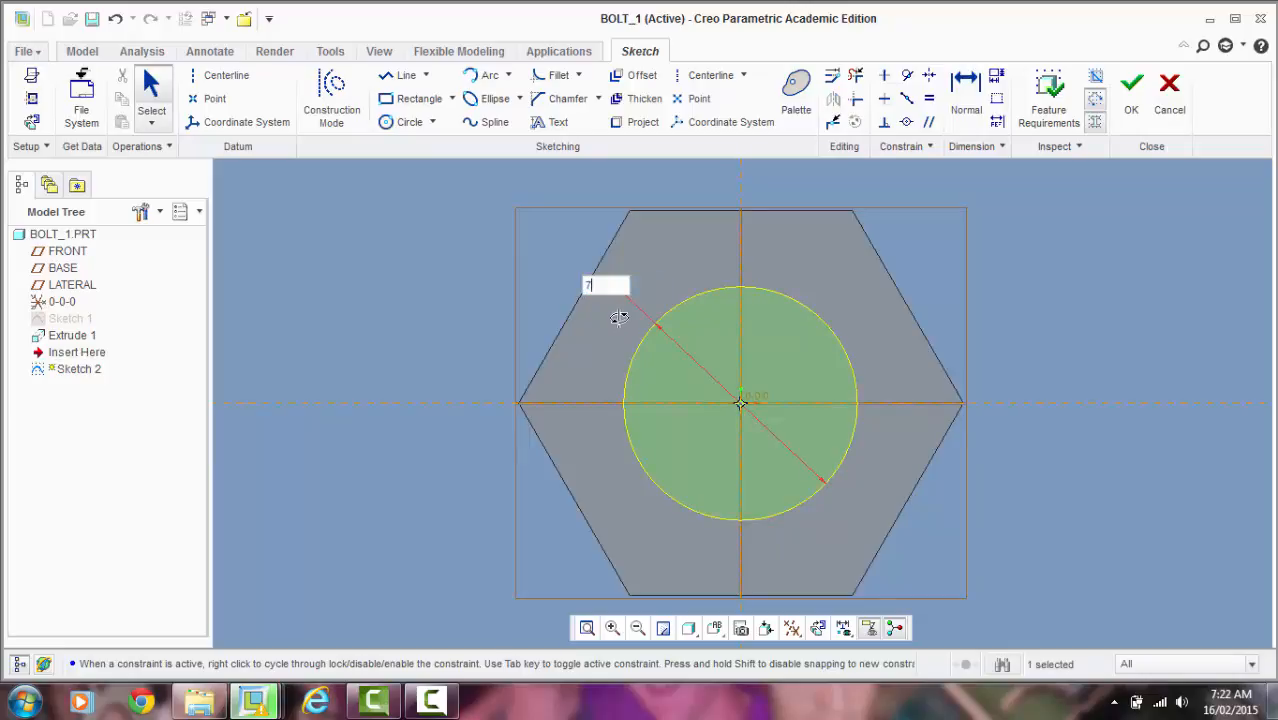
pyautogui.press('Return')
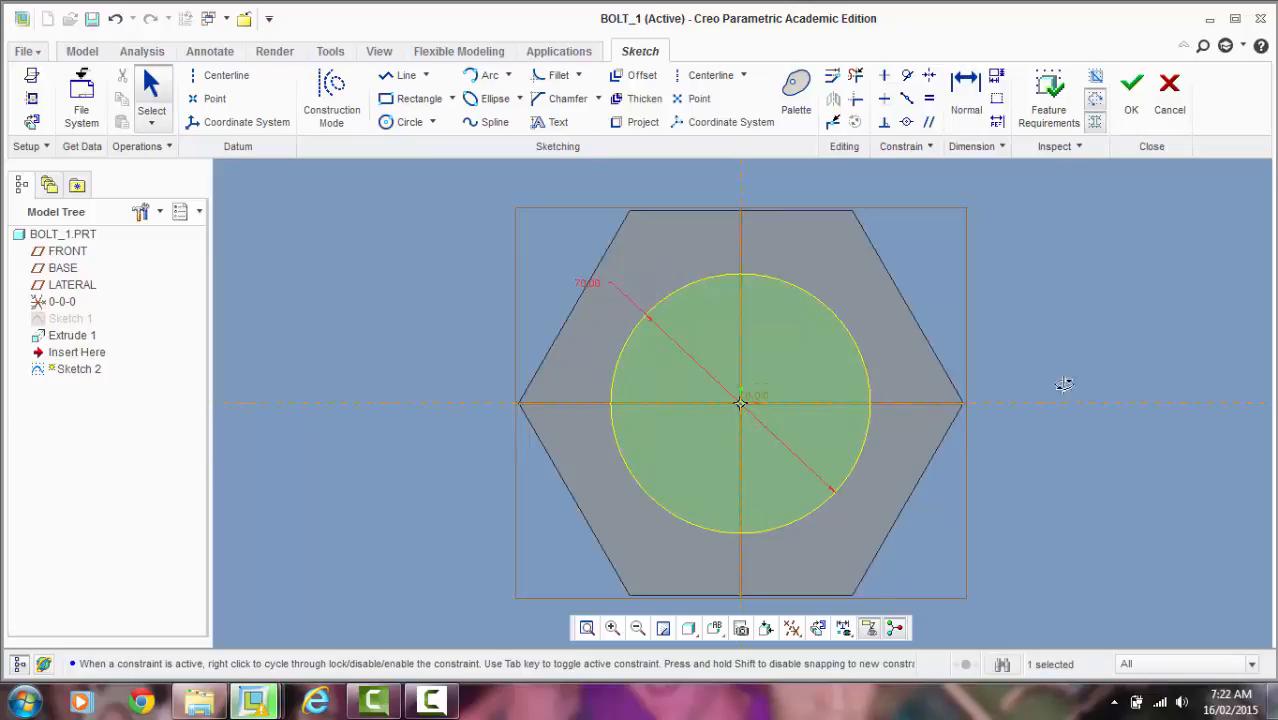
pyautogui.hotkey('ctrl', 'd')
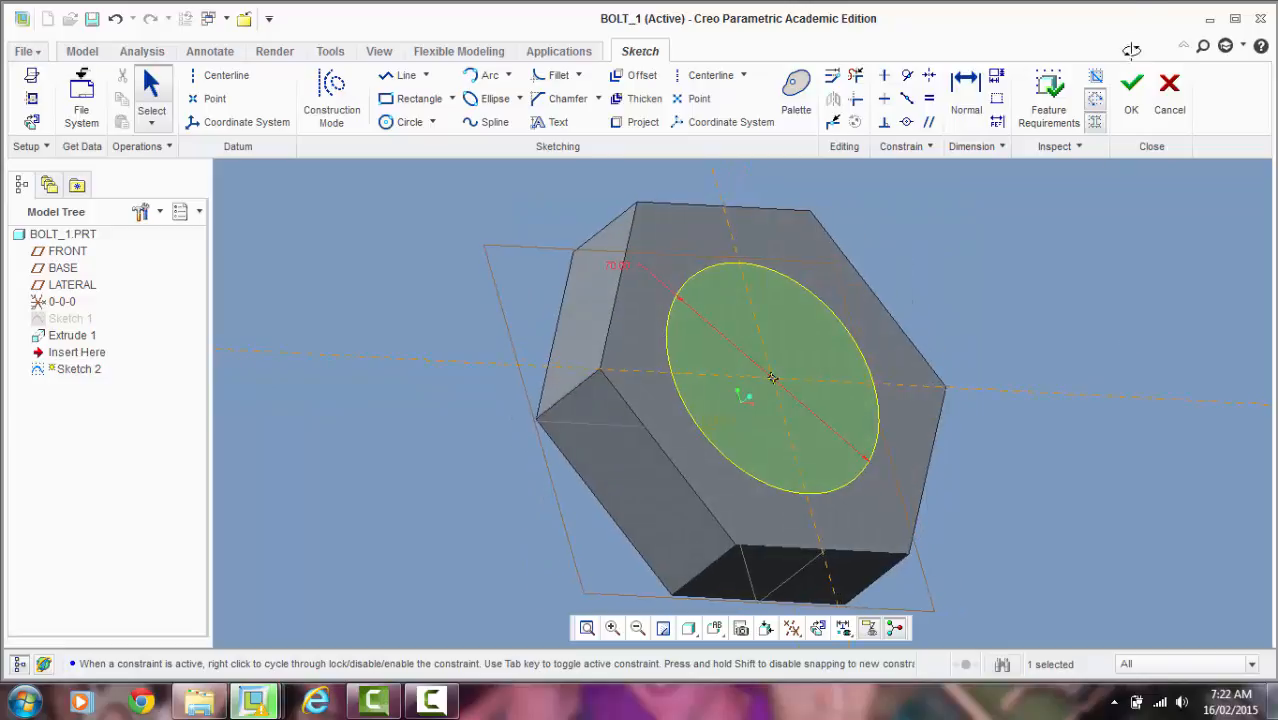
pyautogui.click(1131, 95)
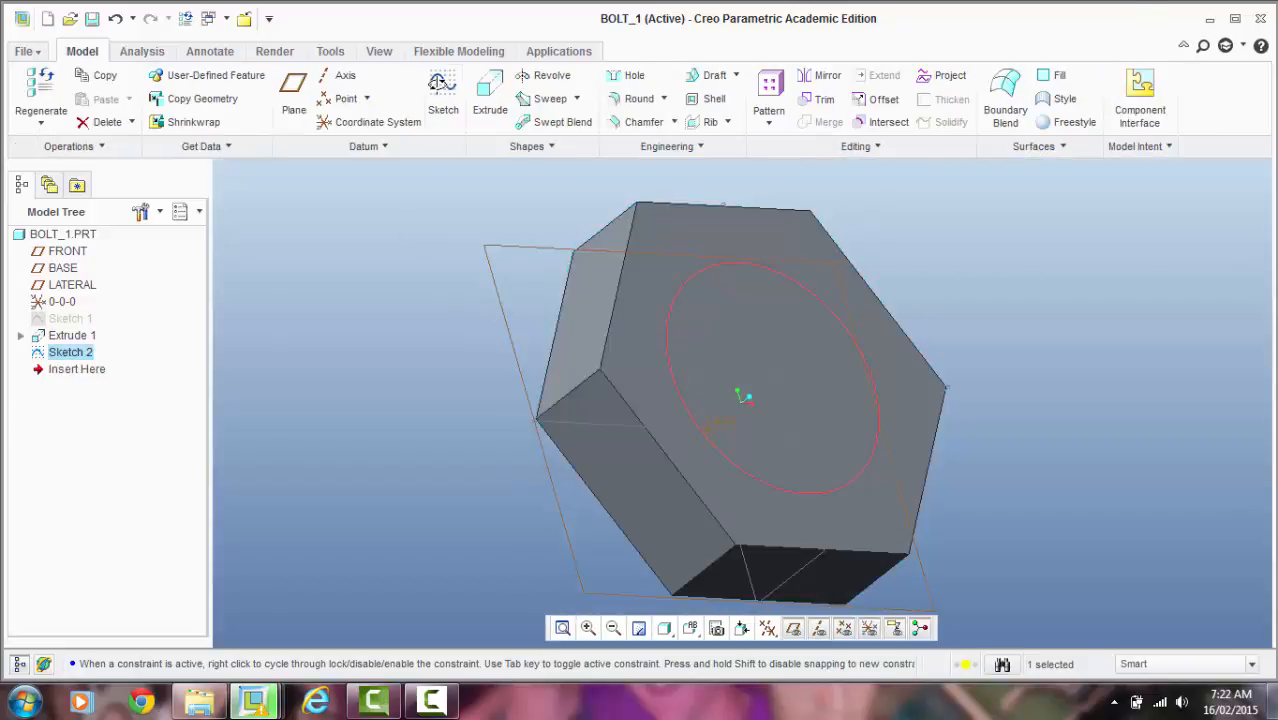
# Step: Extrude the circle sketch away from the head to a depth of 170 as the bolt's solid shank
pyautogui.click(481, 87)
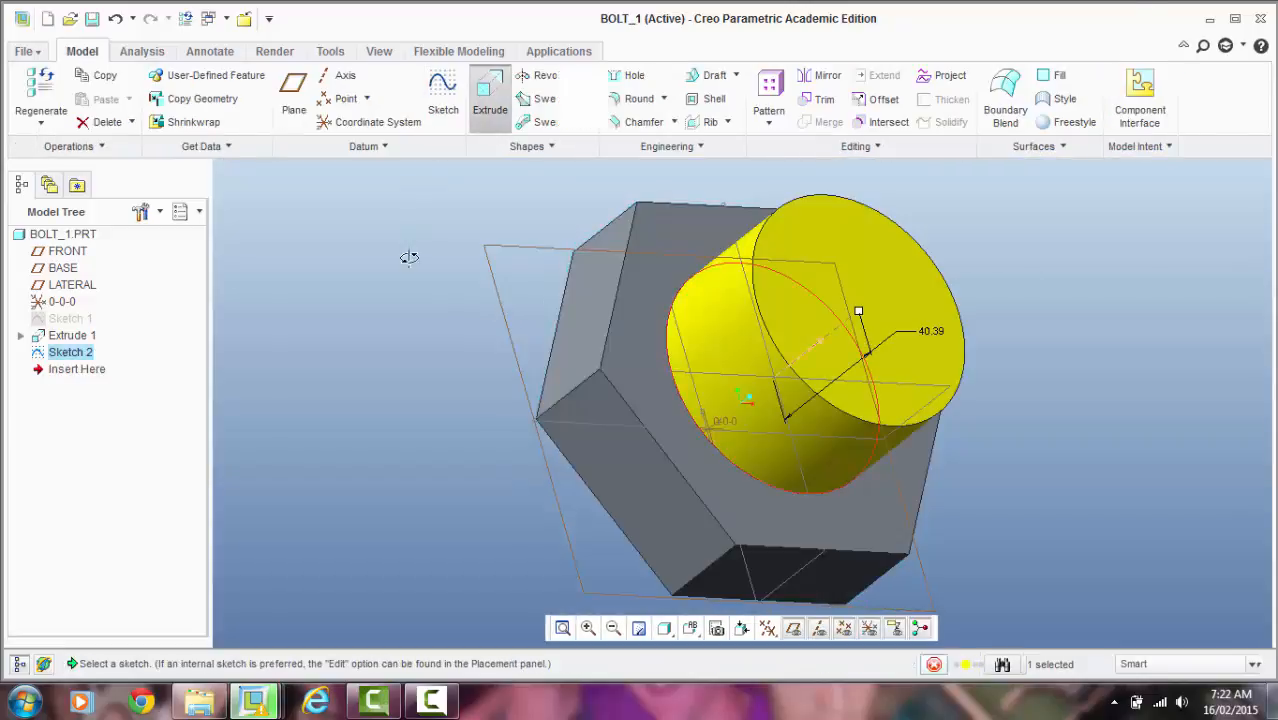
pyautogui.moveTo(379, 316)
pyautogui.mouseDown(button='middle')
pyautogui.moveTo(451, 288)
pyautogui.moveTo(407, 258)
pyautogui.moveTo(379, 331)
pyautogui.mouseUp(button='middle')
pyautogui.moveTo(735, 355); pyautogui.dragTo(1023, 307)
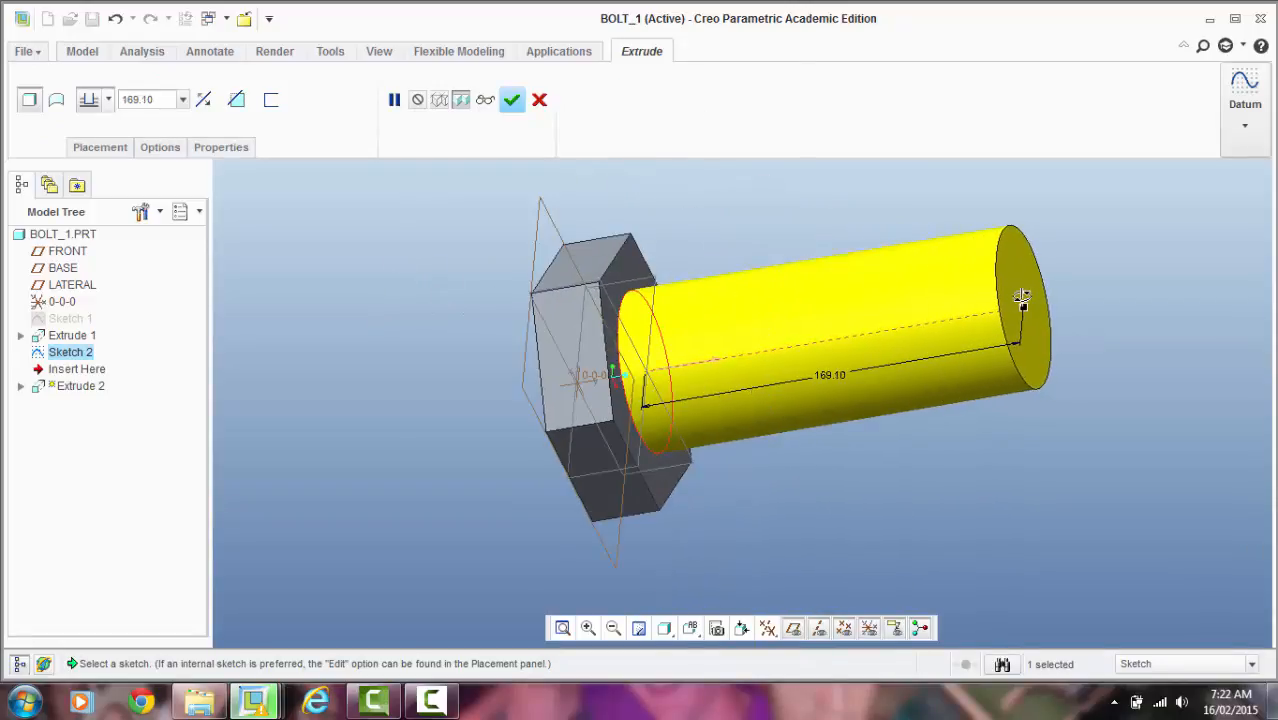
pyautogui.click(100, 107)
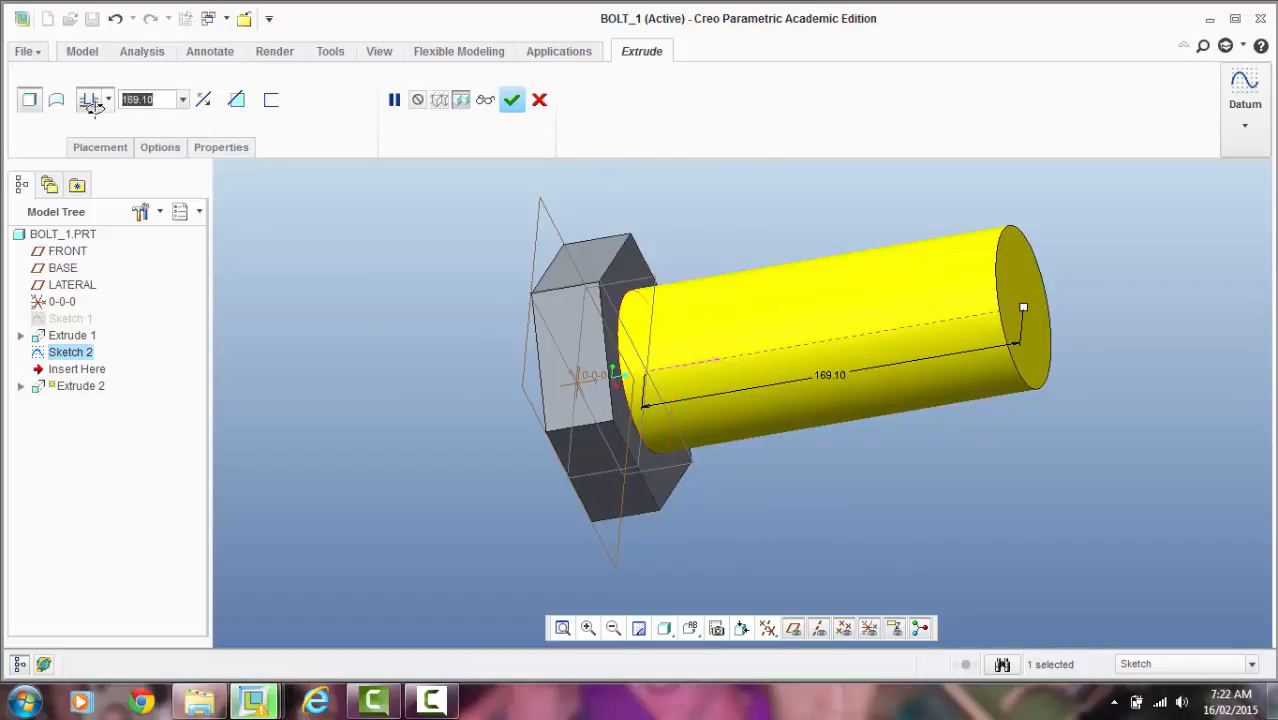
pyautogui.write('170')
pyautogui.press('Return')
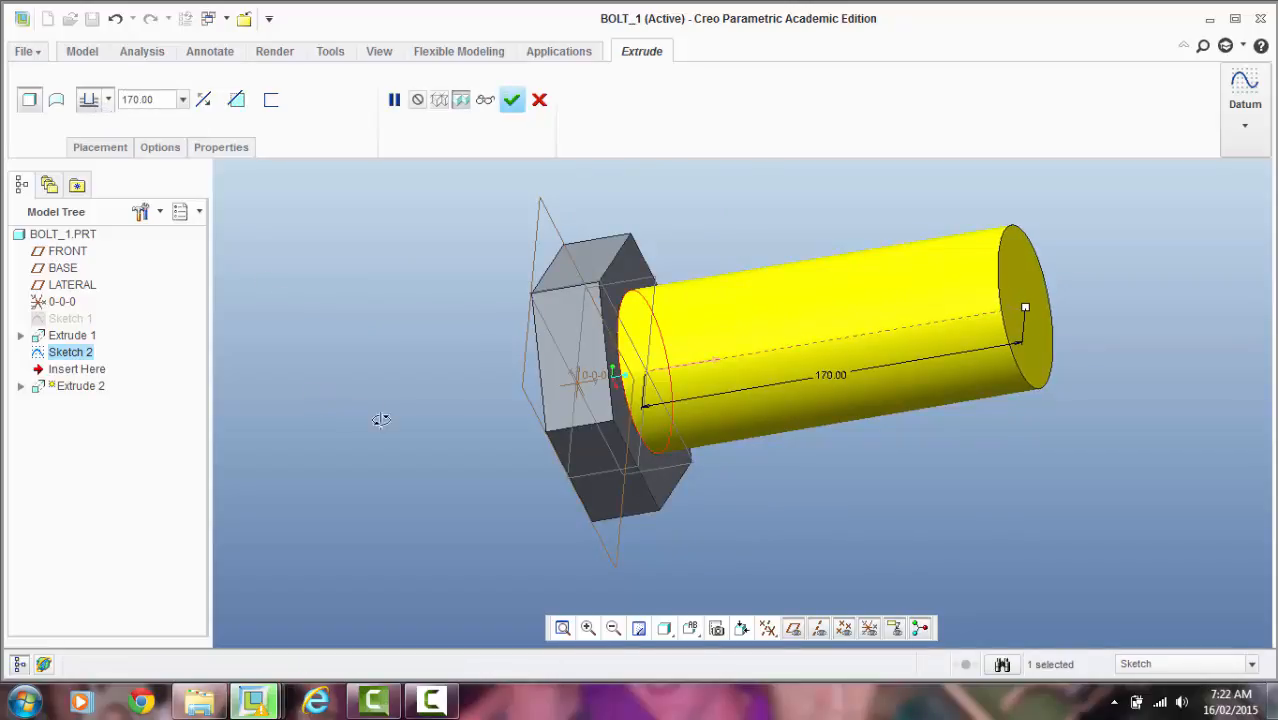
pyautogui.moveTo(378, 418); pyautogui.dragTo(419, 351, button='middle')
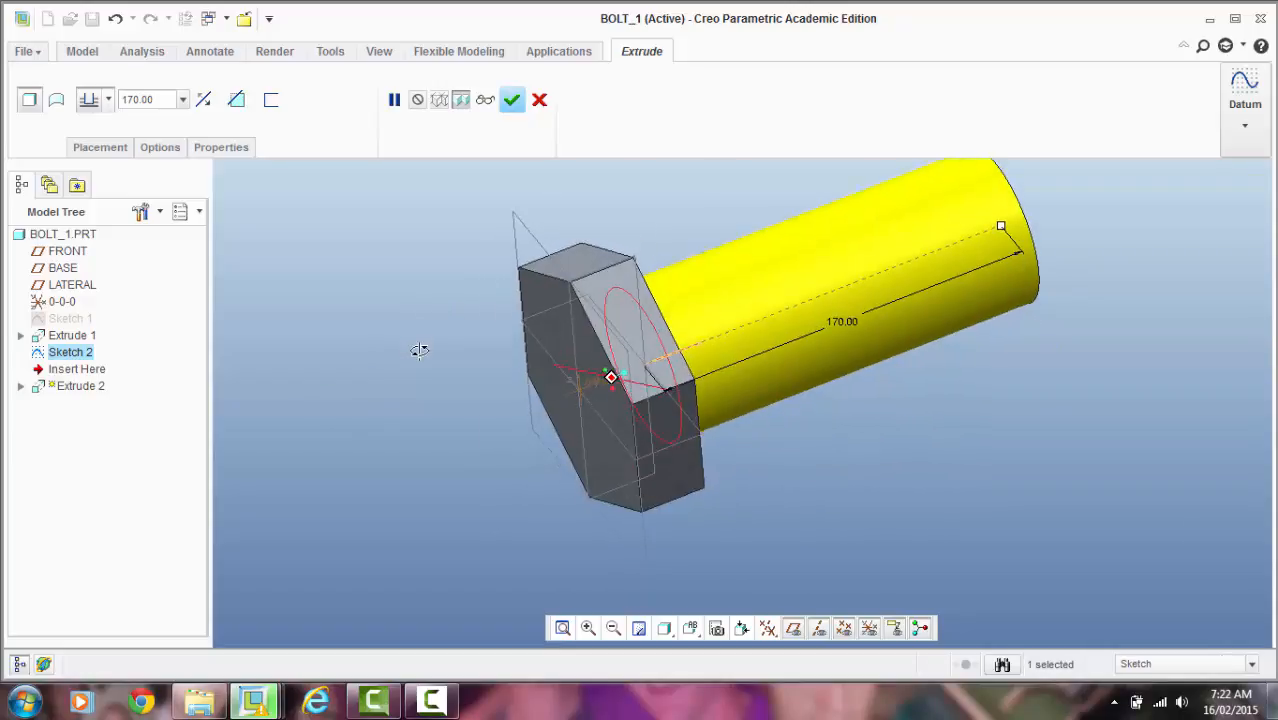
pyautogui.click(513, 99)
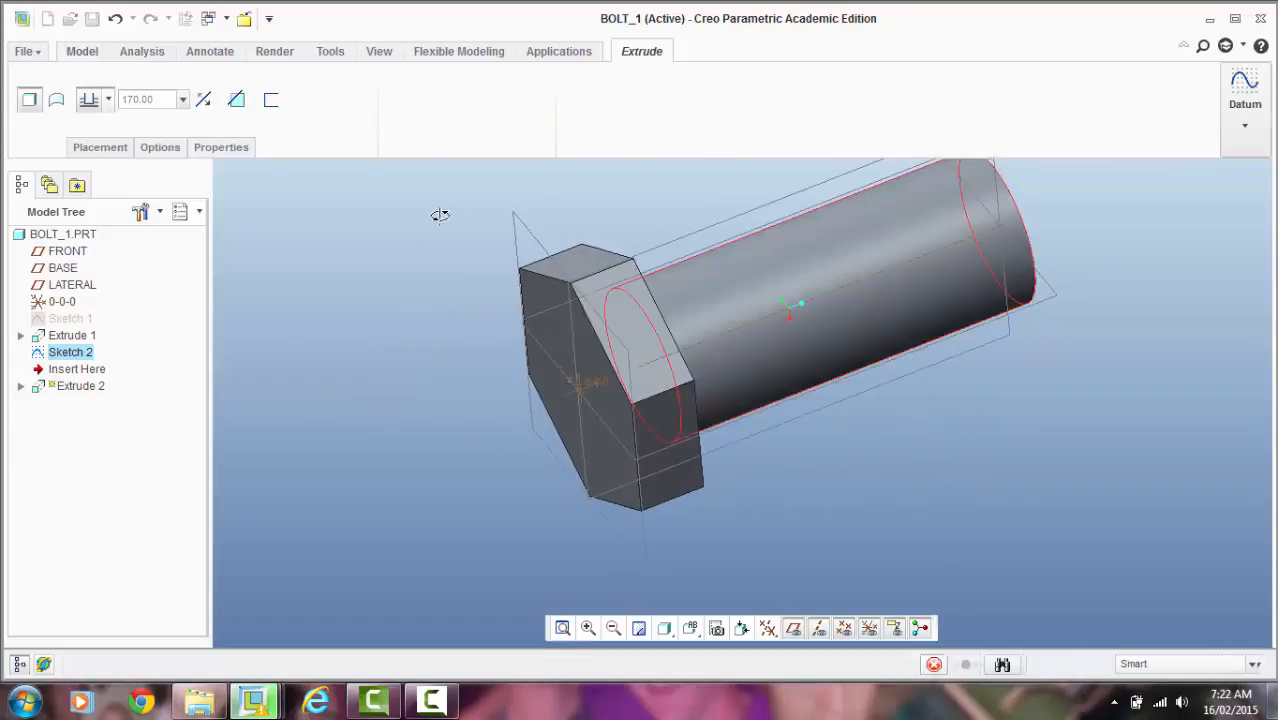
# Step: Start a new sketch on the BASE datum plane, which runs lengthwise through the bolt
pyautogui.moveTo(400, 357); pyautogui.dragTo(626, 253, button='middle')
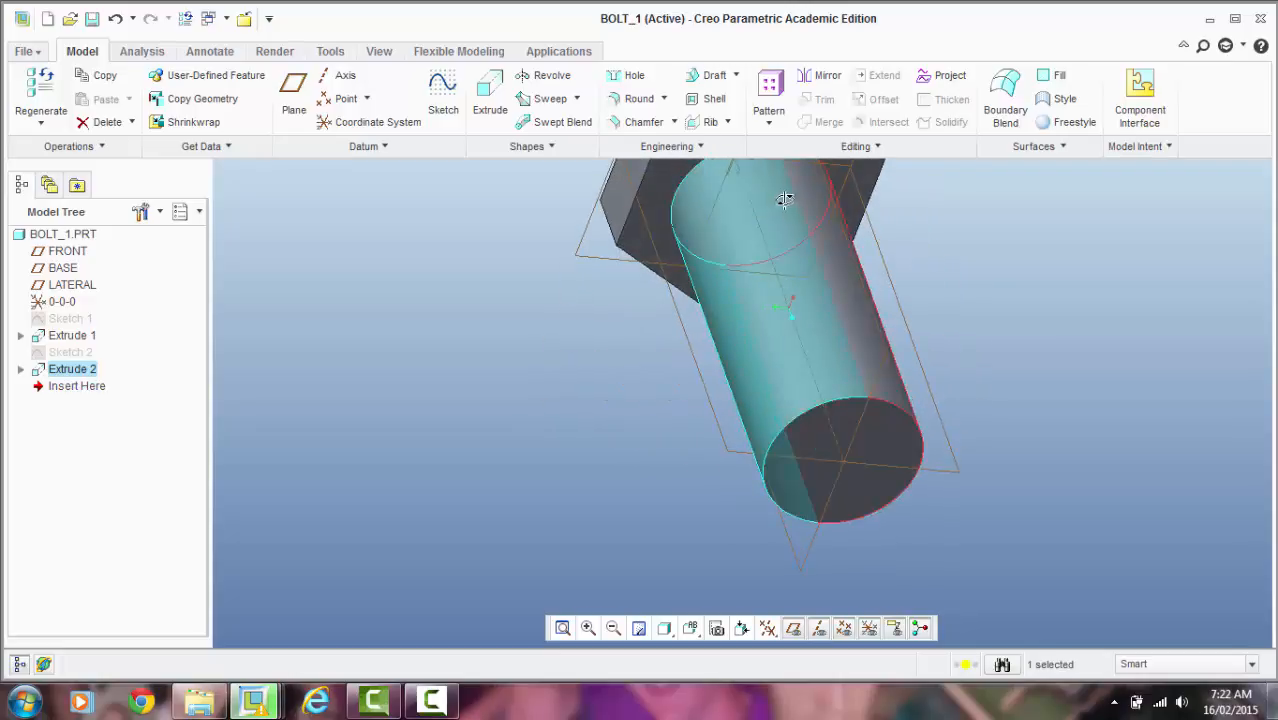
pyautogui.moveTo(1056, 348); pyautogui.dragTo(1107, 320, button='middle')
pyautogui.click(329, 427)
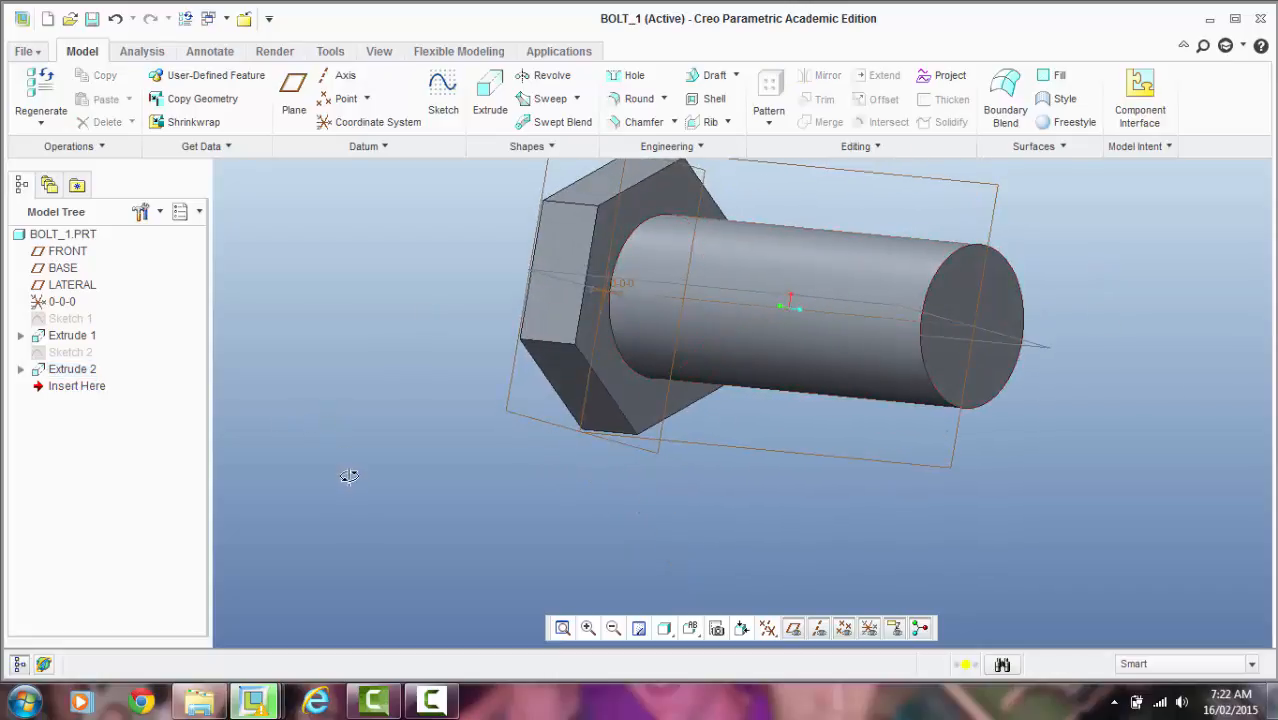
pyautogui.moveTo(414, 500); pyautogui.dragTo(922, 390, button='middle')
pyautogui.scroll(-2, 449, 236)
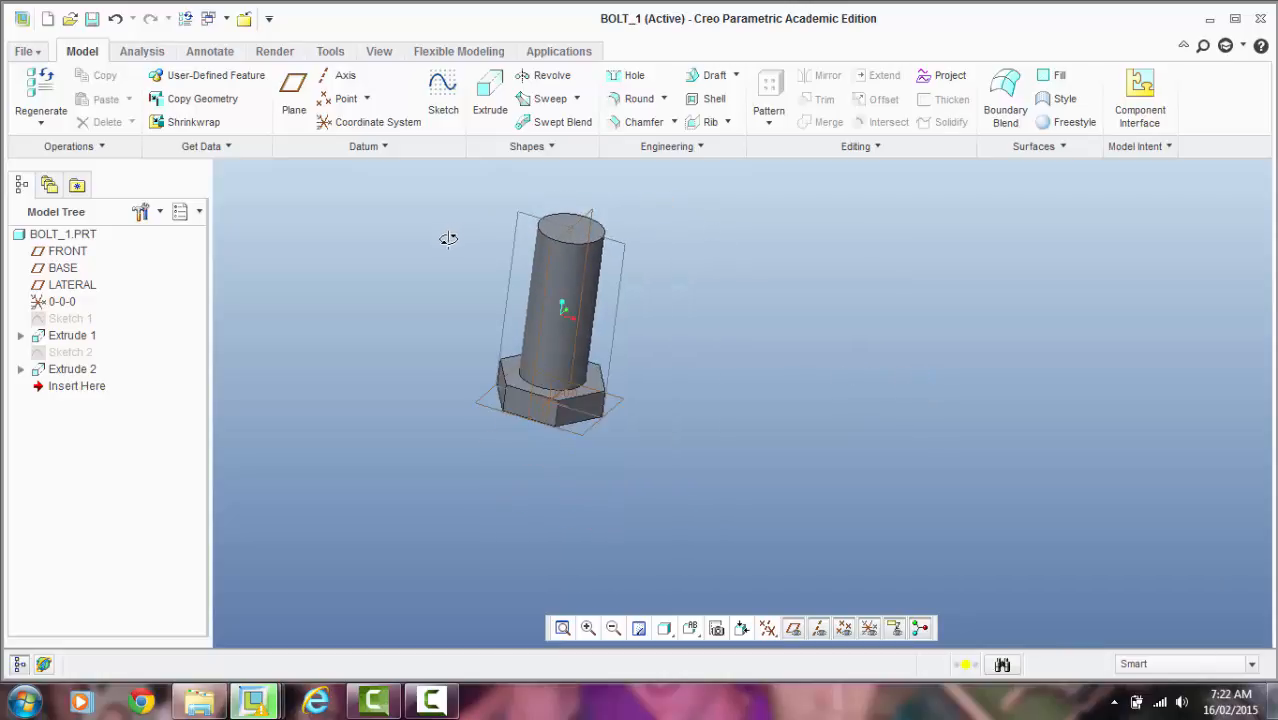
pyautogui.scroll(2, 449, 236)
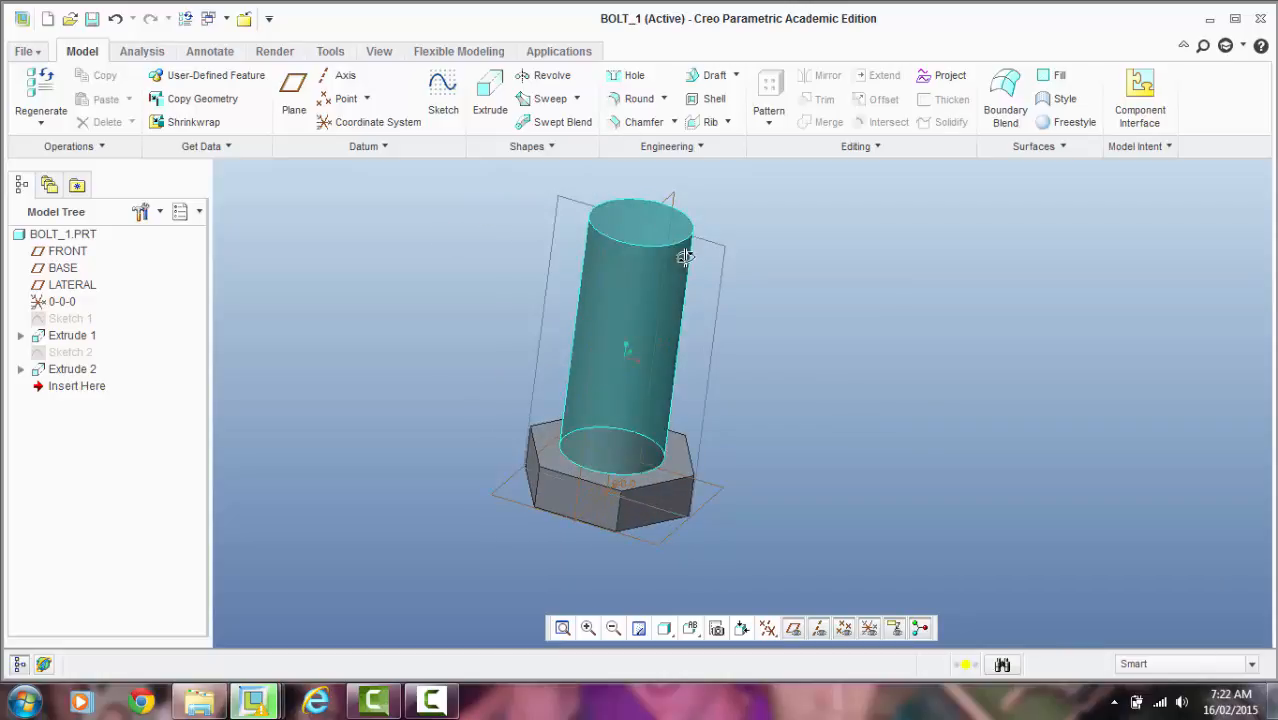
pyautogui.click(716, 243)
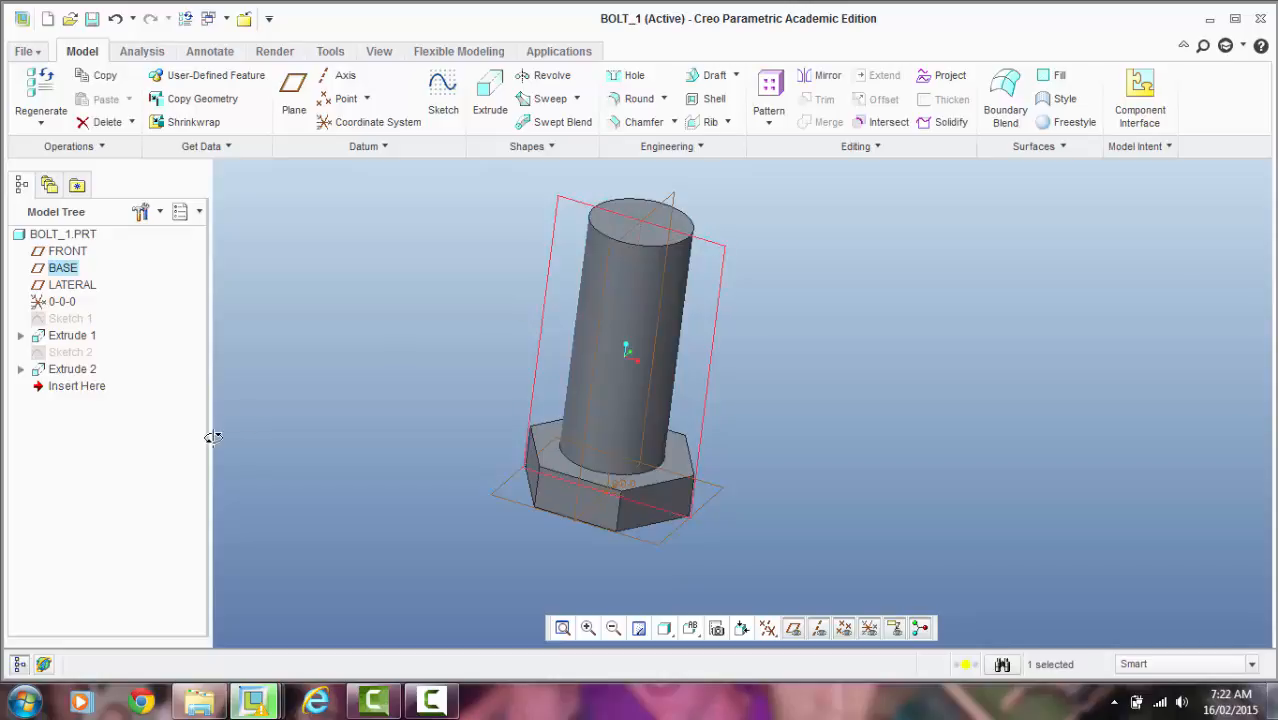
pyautogui.click(443, 108)
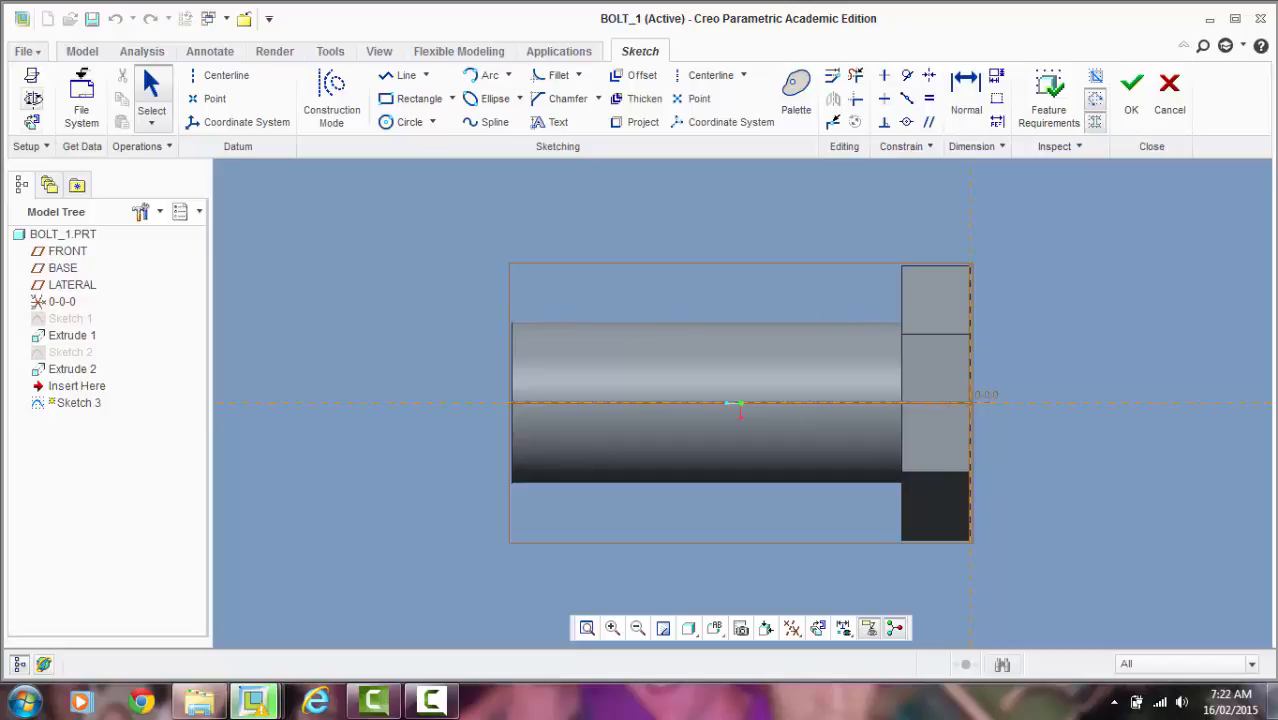
# Step: Add the shank's upper outline and the head's face on the shank side as sketch references
pyautogui.click(32, 97)
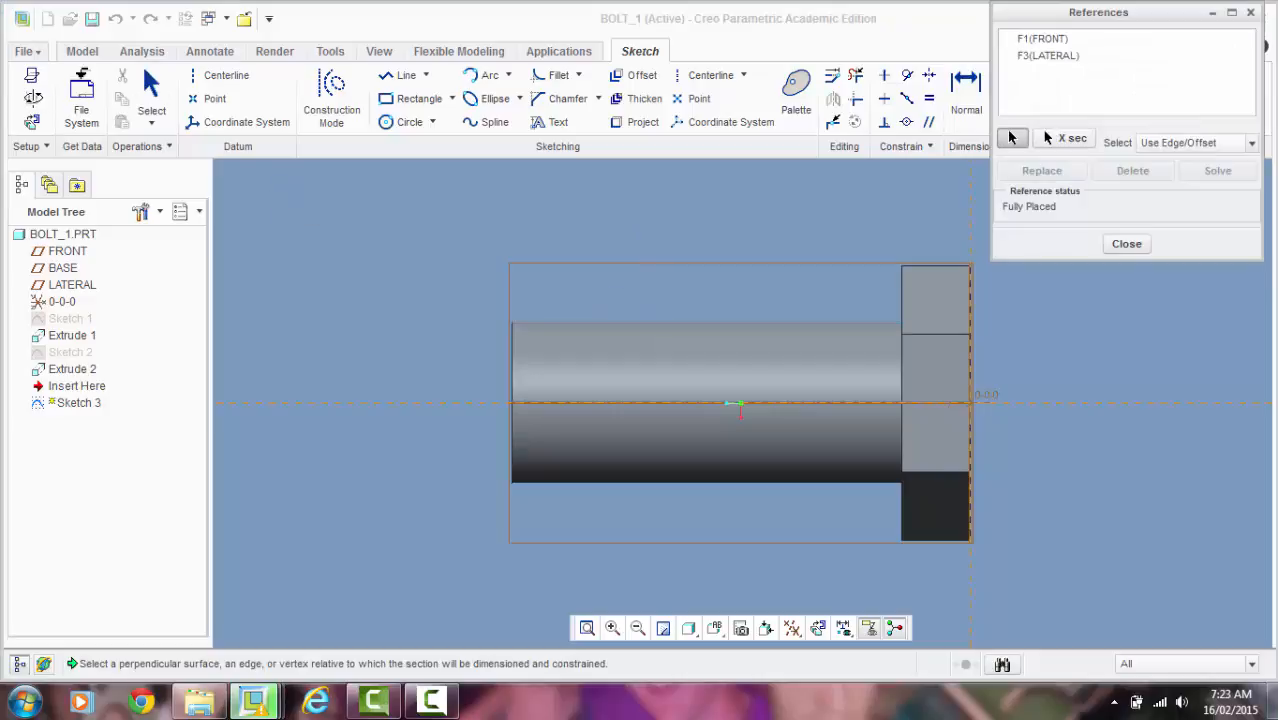
pyautogui.click(616, 320)
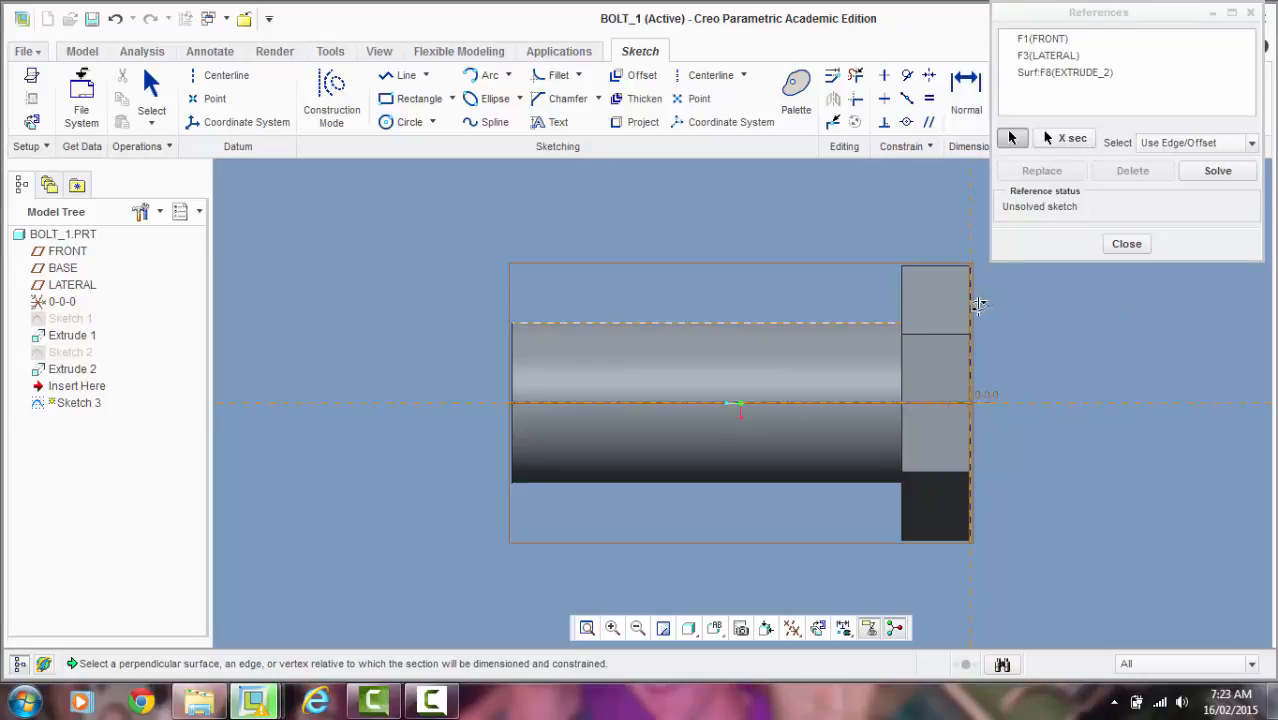
pyautogui.click(901, 297)
pyautogui.click(1146, 243)
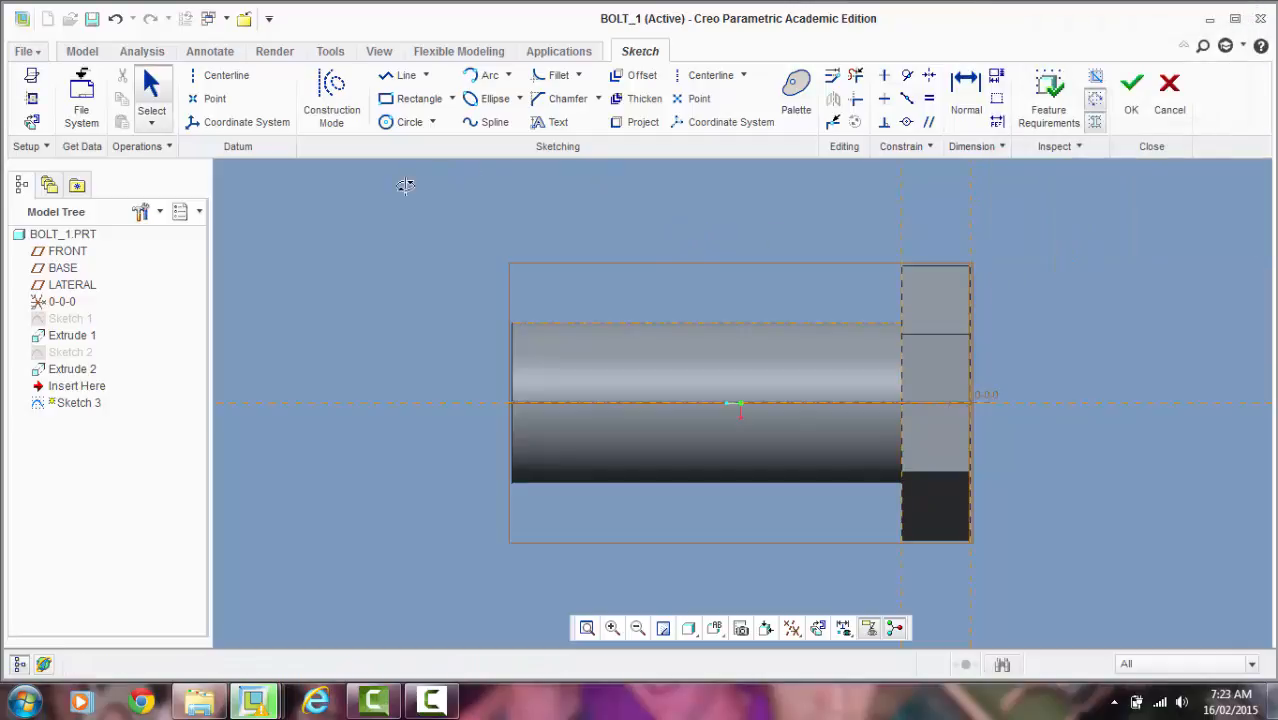
# Step: Place a horizontal datum centerline along the shank's axis
pyautogui.click(212, 75)
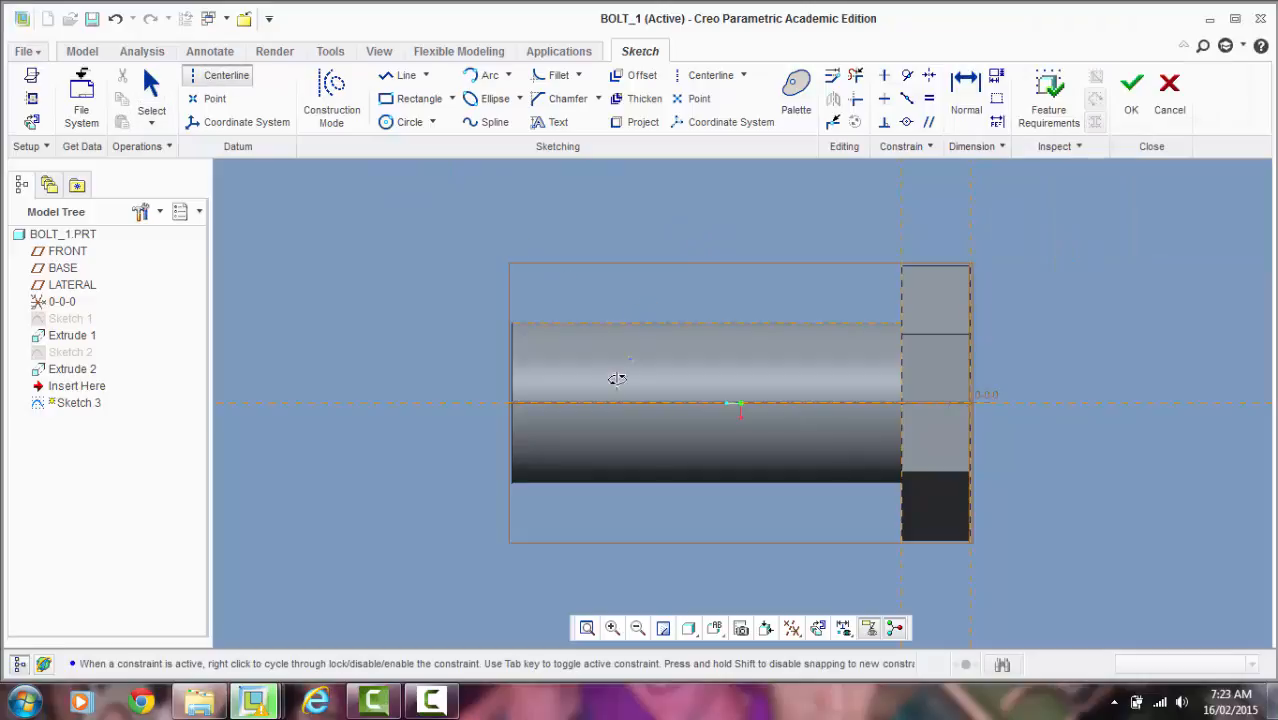
pyautogui.click(578, 402)
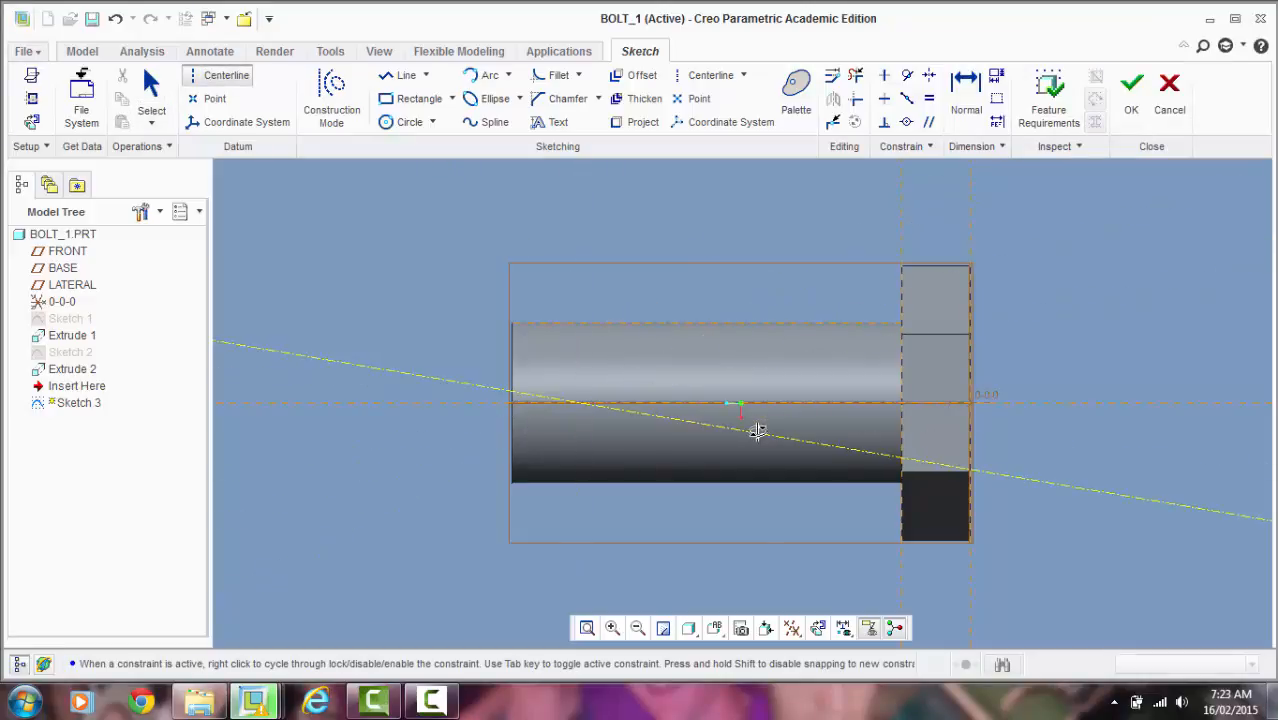
pyautogui.click(759, 401)
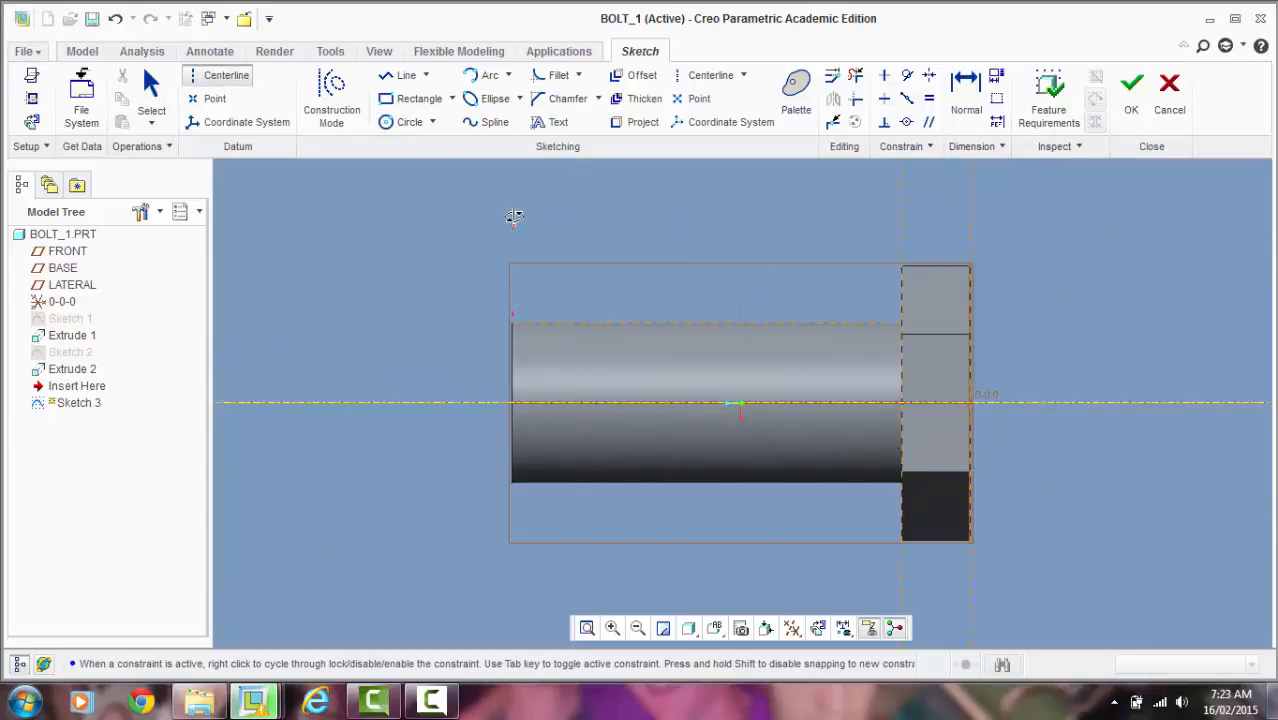
# Step: Sketch a horizontal line along the shank's upper outline, from the shank's free end to just short of the head
pyautogui.middleClick(470, 185)
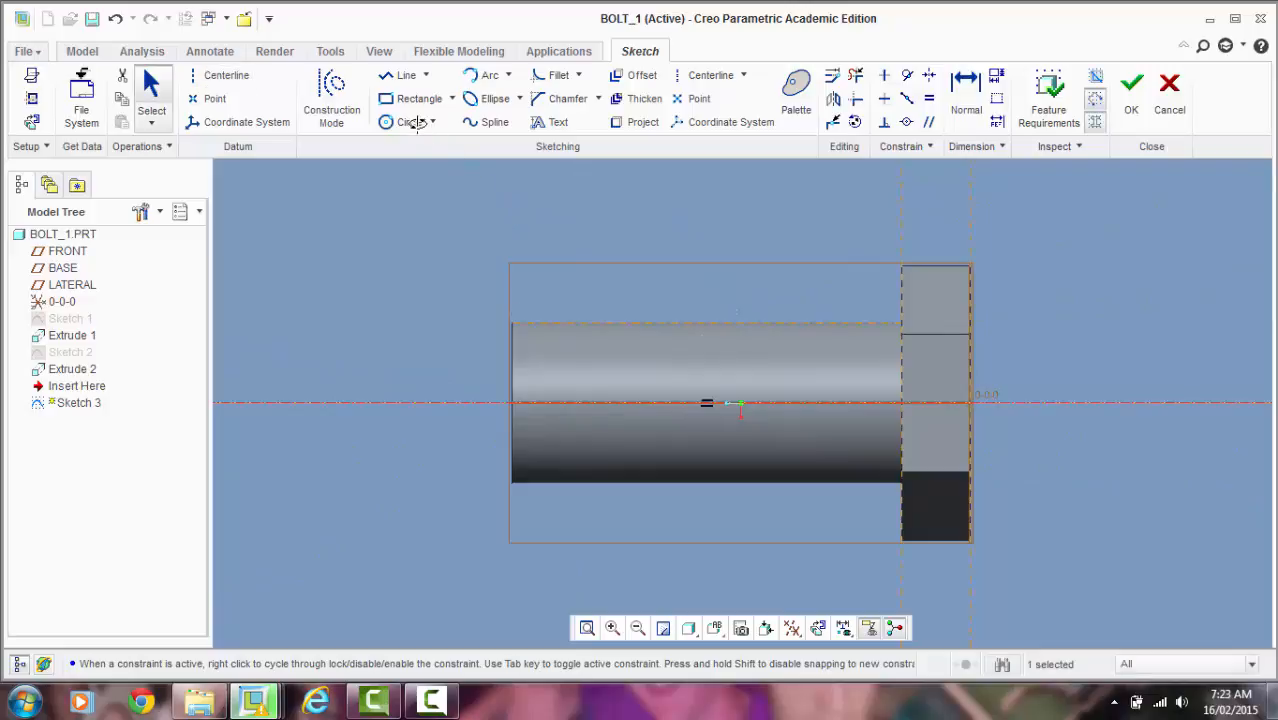
pyautogui.click(402, 75)
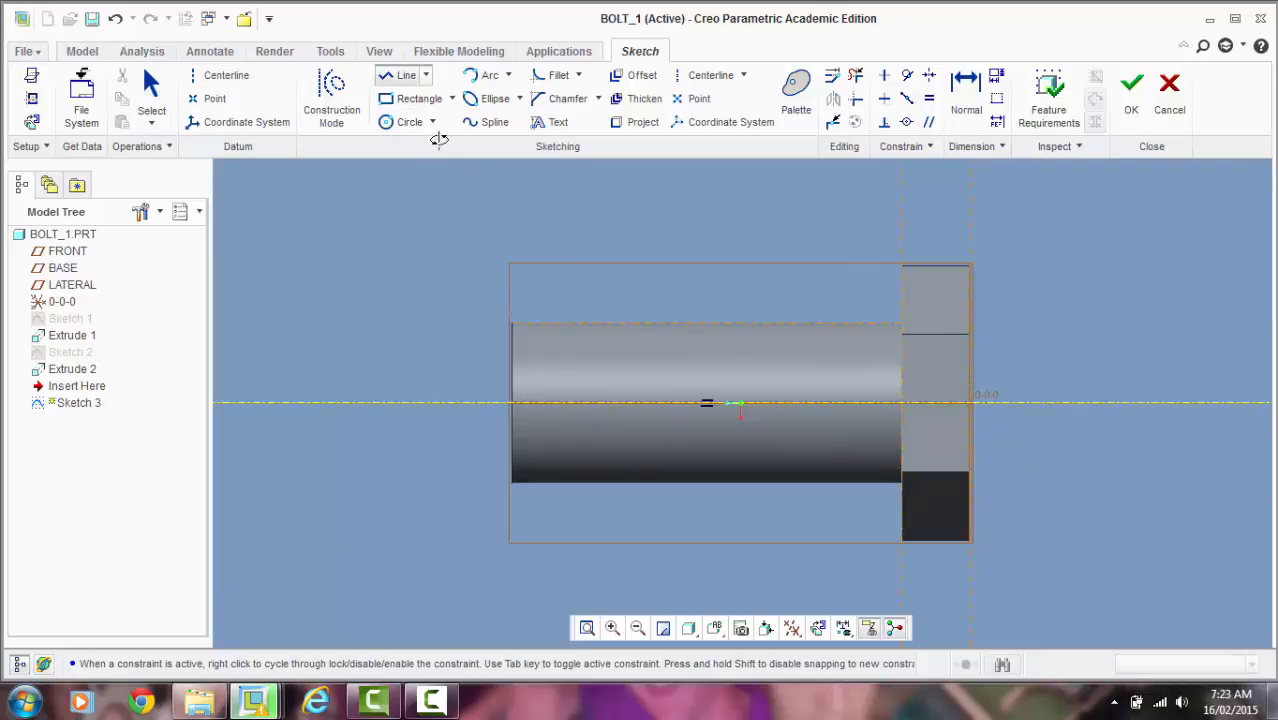
pyautogui.click(509, 321)
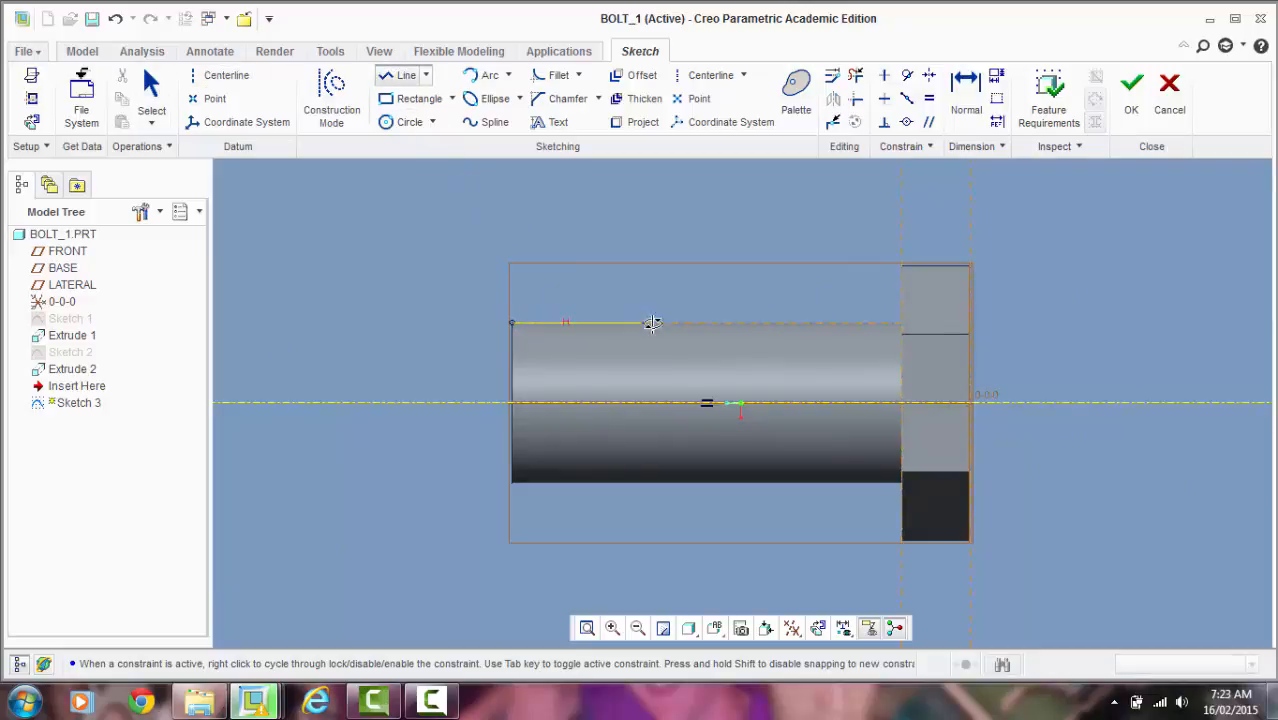
pyautogui.click(882, 323)
pyautogui.middleClick(836, 288)
pyautogui.middleClick(836, 290)
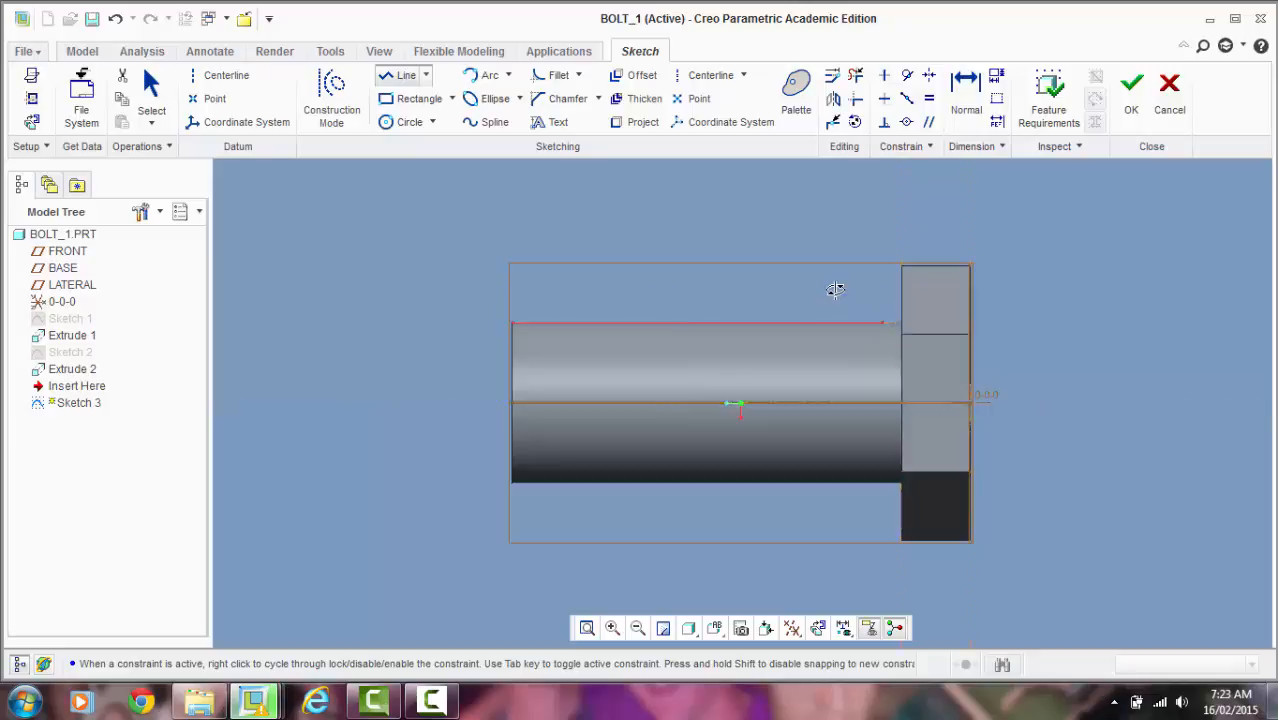
# Step: Set the horizontal line's length to 160 and finish the sketch
pyautogui.doubleClick(648, 290)
pyautogui.write('1')
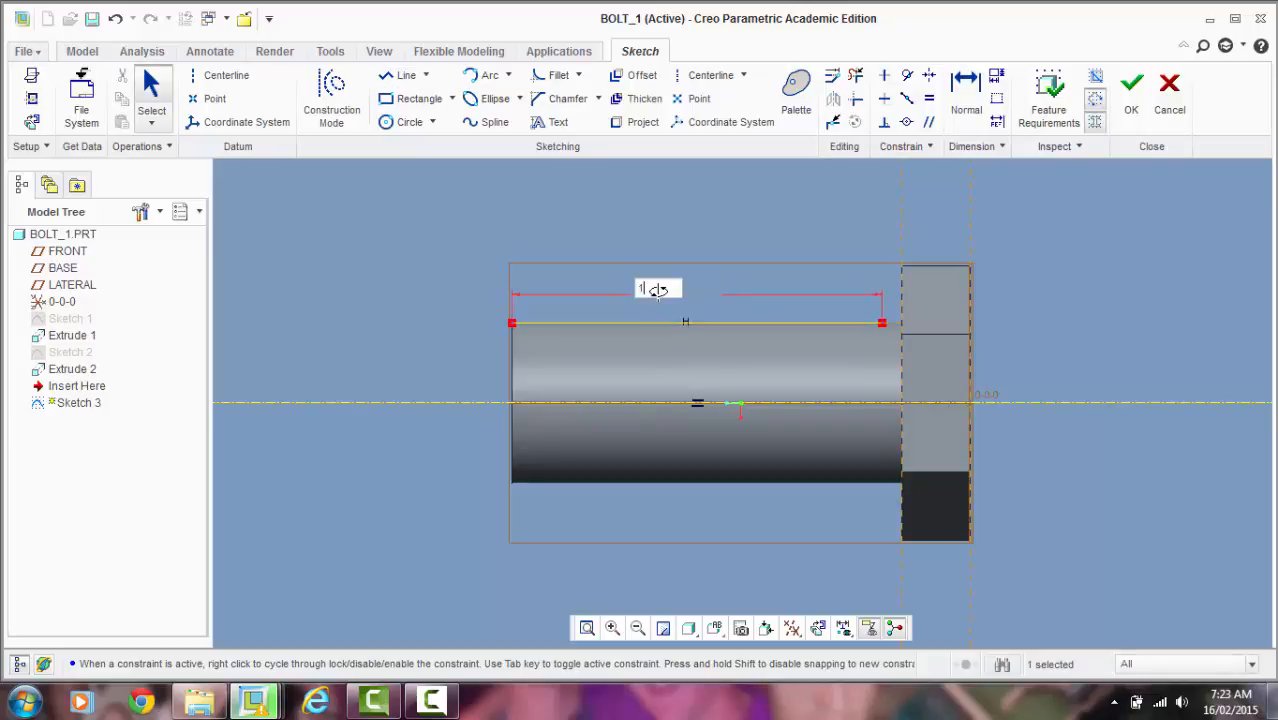
pyautogui.write('60')
pyautogui.press('Return')
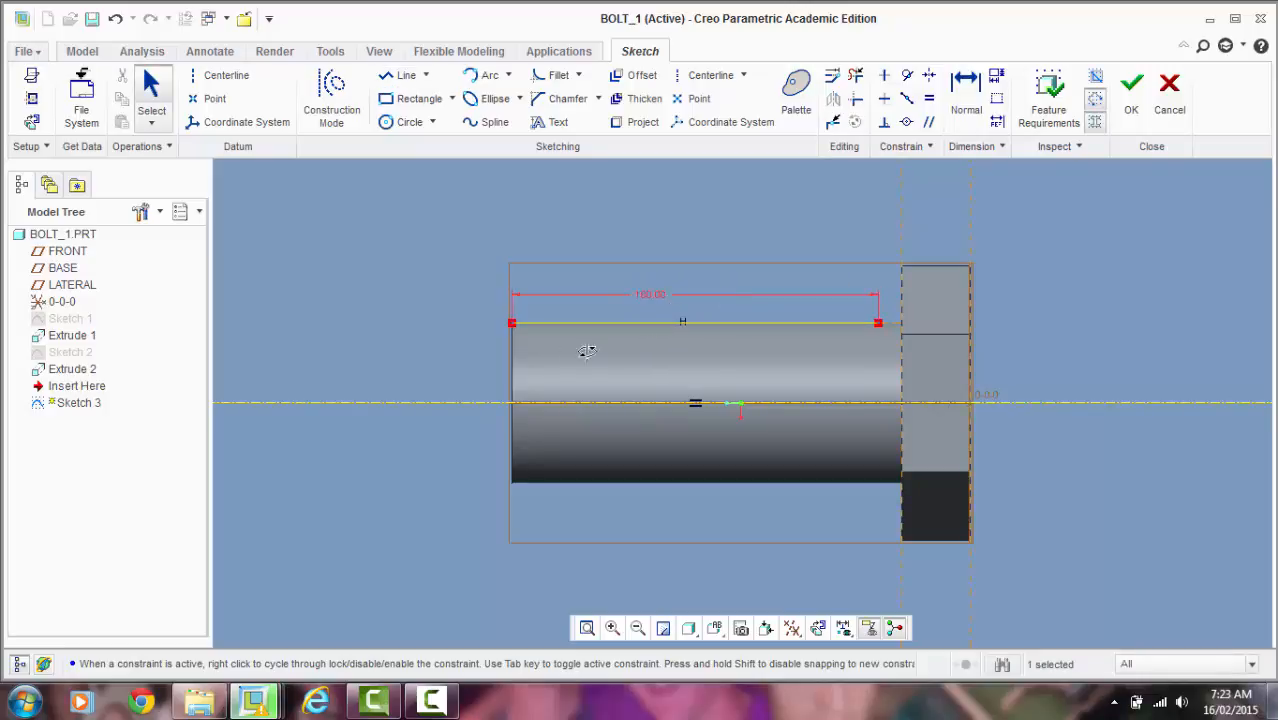
pyautogui.click(1128, 106)
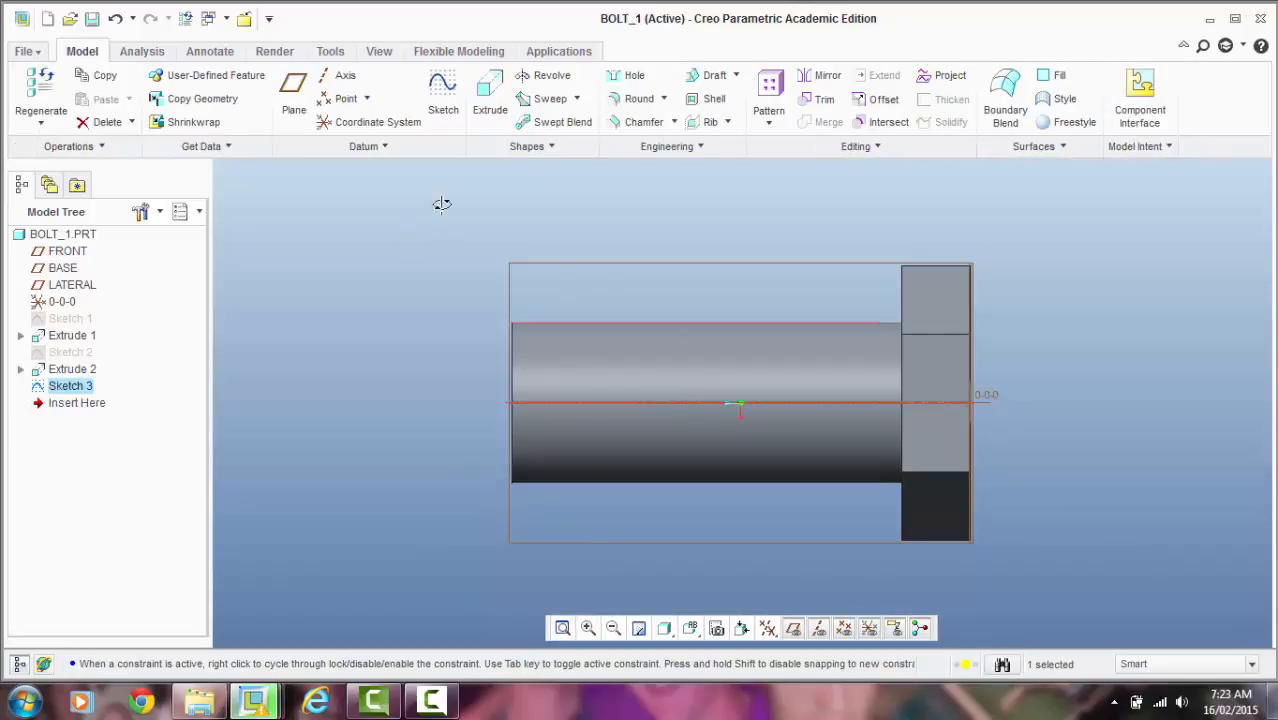
# Step: Start a Helical Sweep using the lengthwise sketch as its profile and open the sweep section for sketching
pyautogui.click(576, 98)
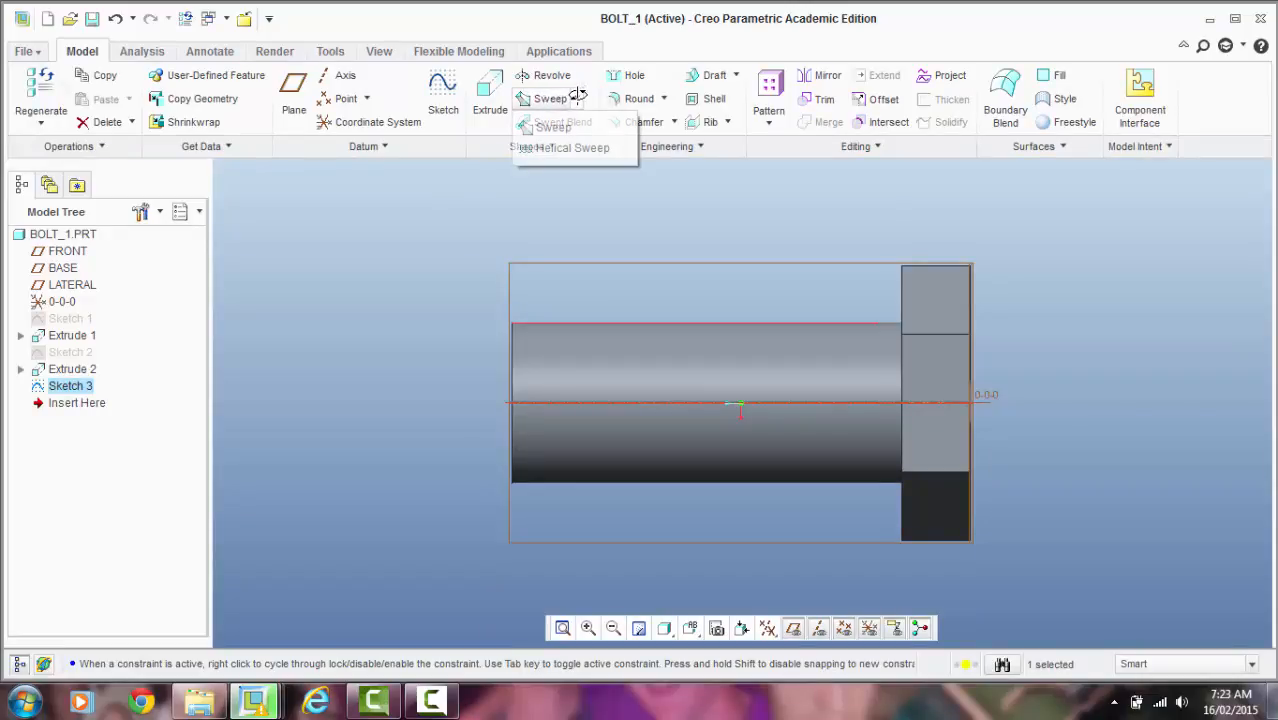
pyautogui.click(560, 148)
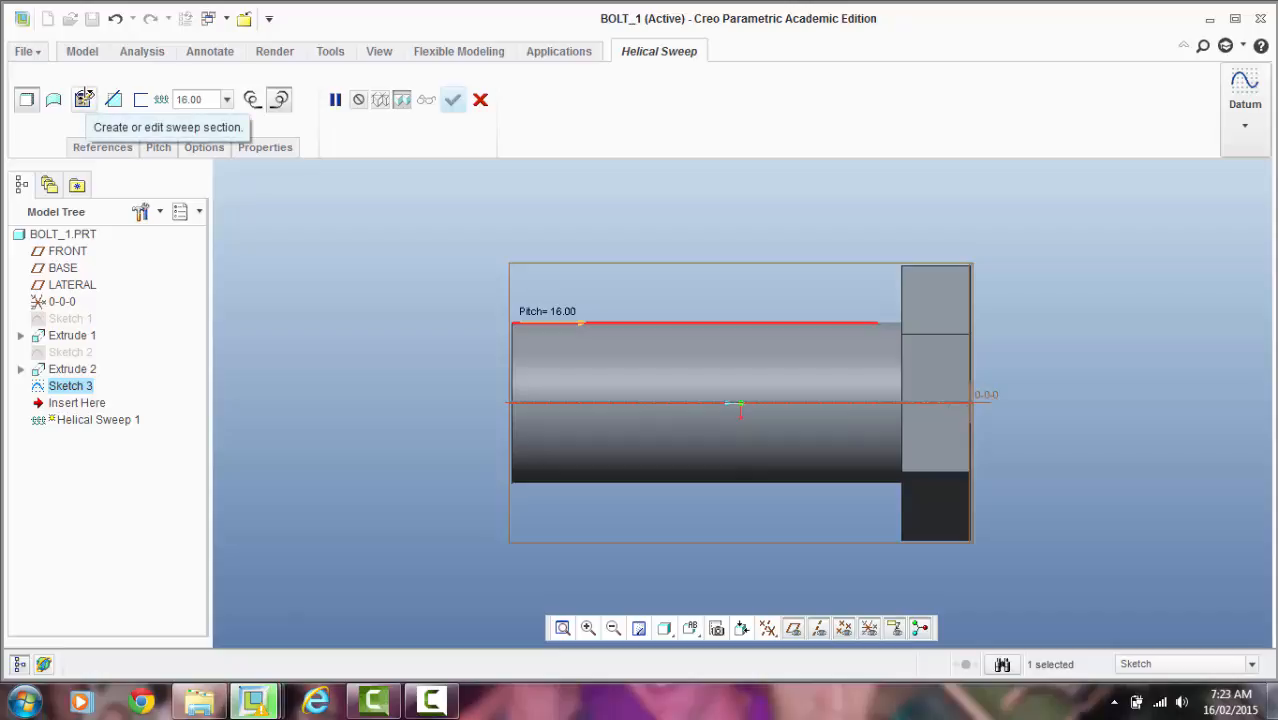
pyautogui.click(84, 97)
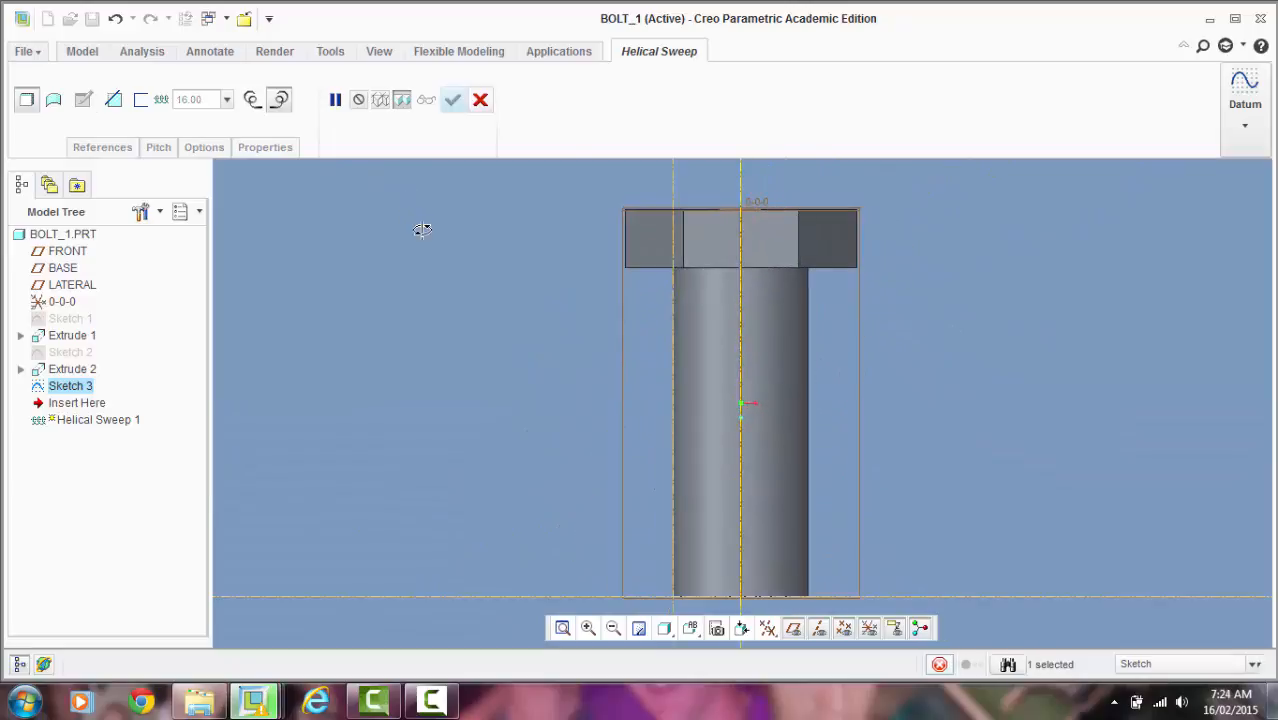
# Step: Add the shank's cylindrical surface as a reference for the sweep section sketch
pyautogui.scroll(2, 593, 345)
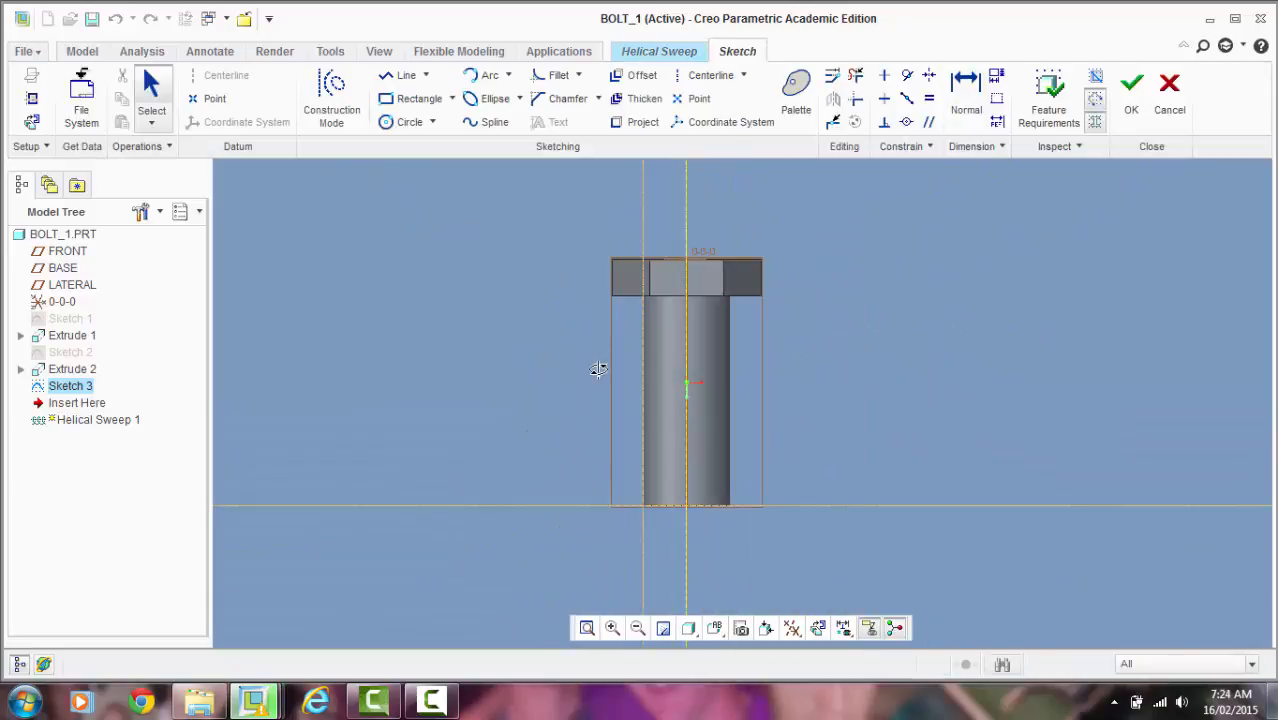
pyautogui.scroll(-4, 630, 515)
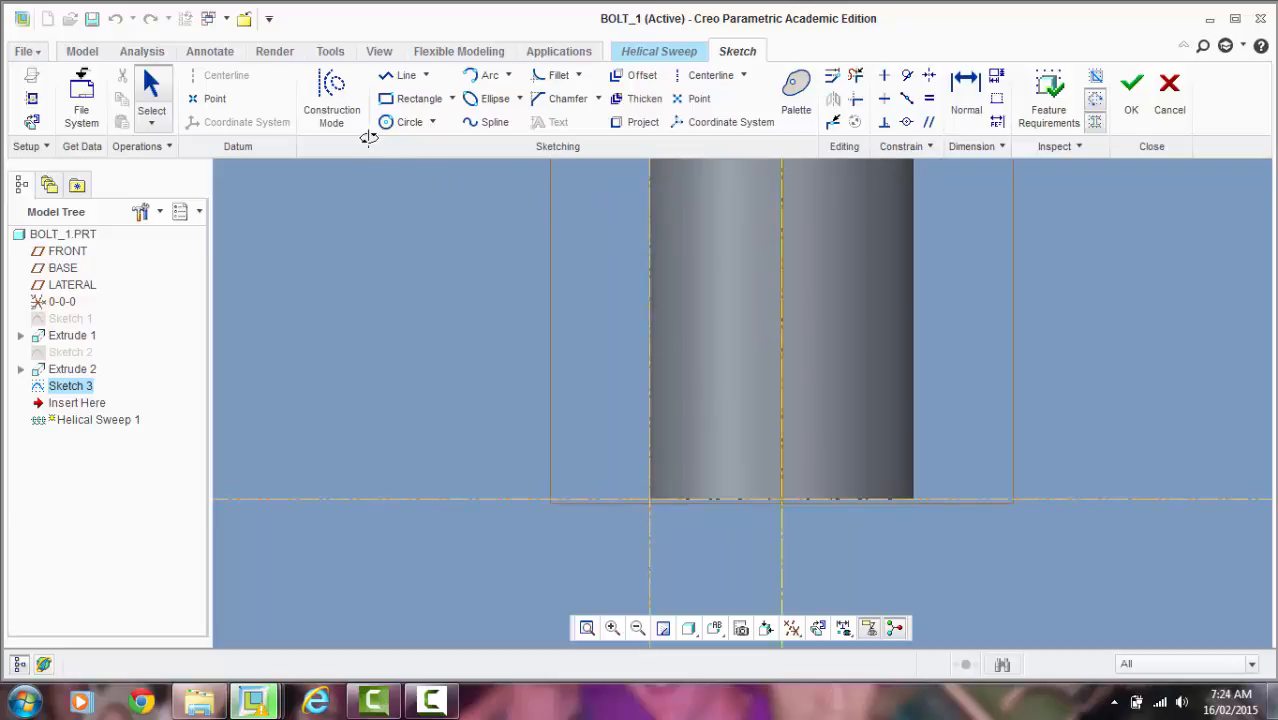
pyautogui.click(405, 76)
pyautogui.scroll(-4, 685, 525)
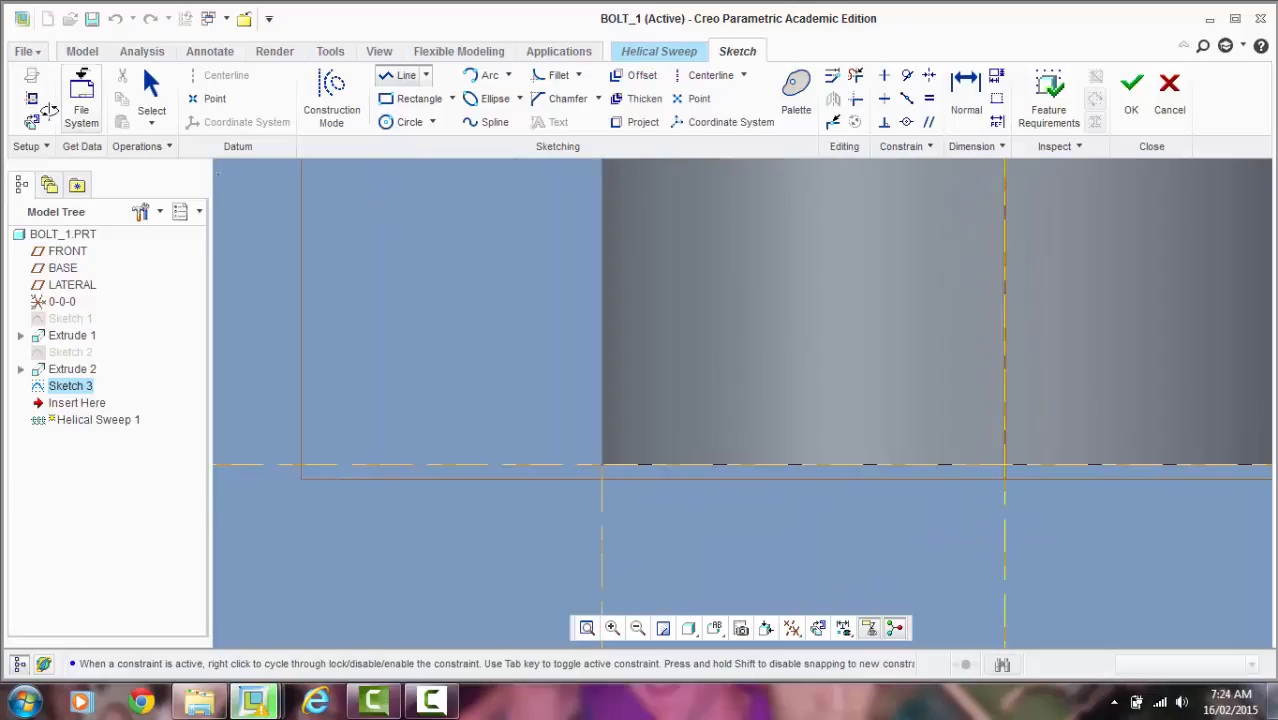
pyautogui.click(31, 98)
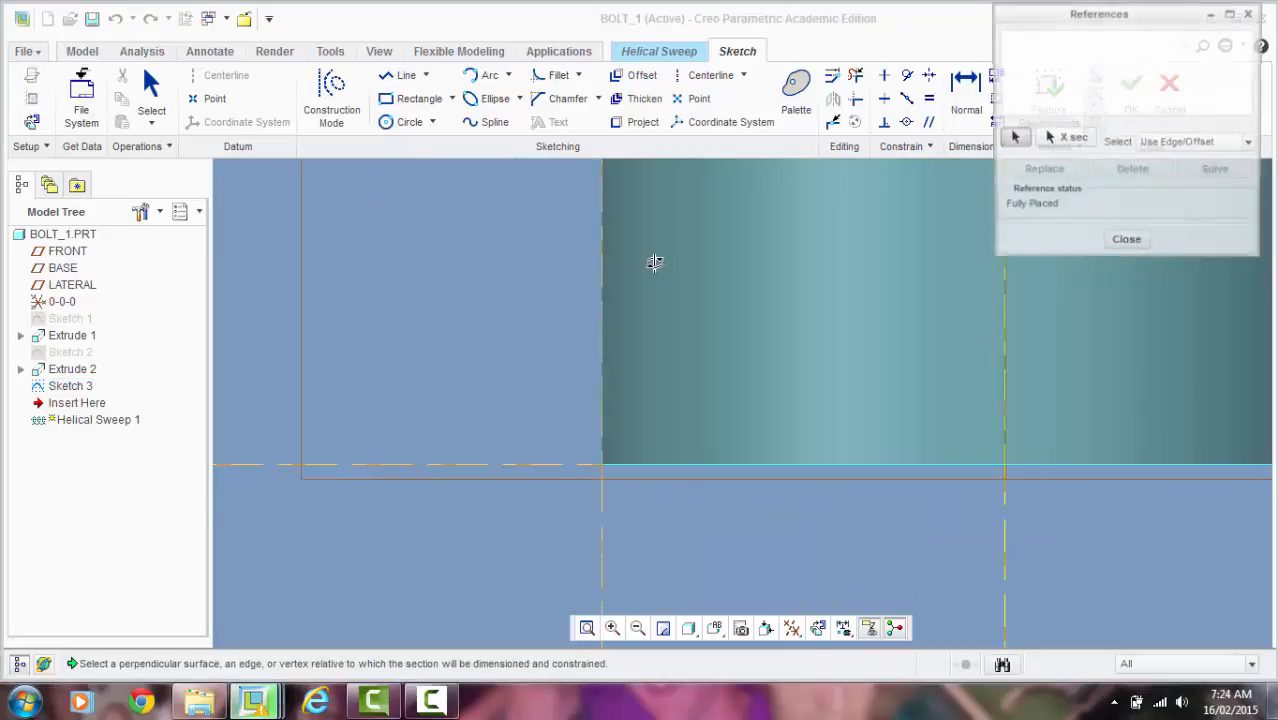
pyautogui.click(600, 291)
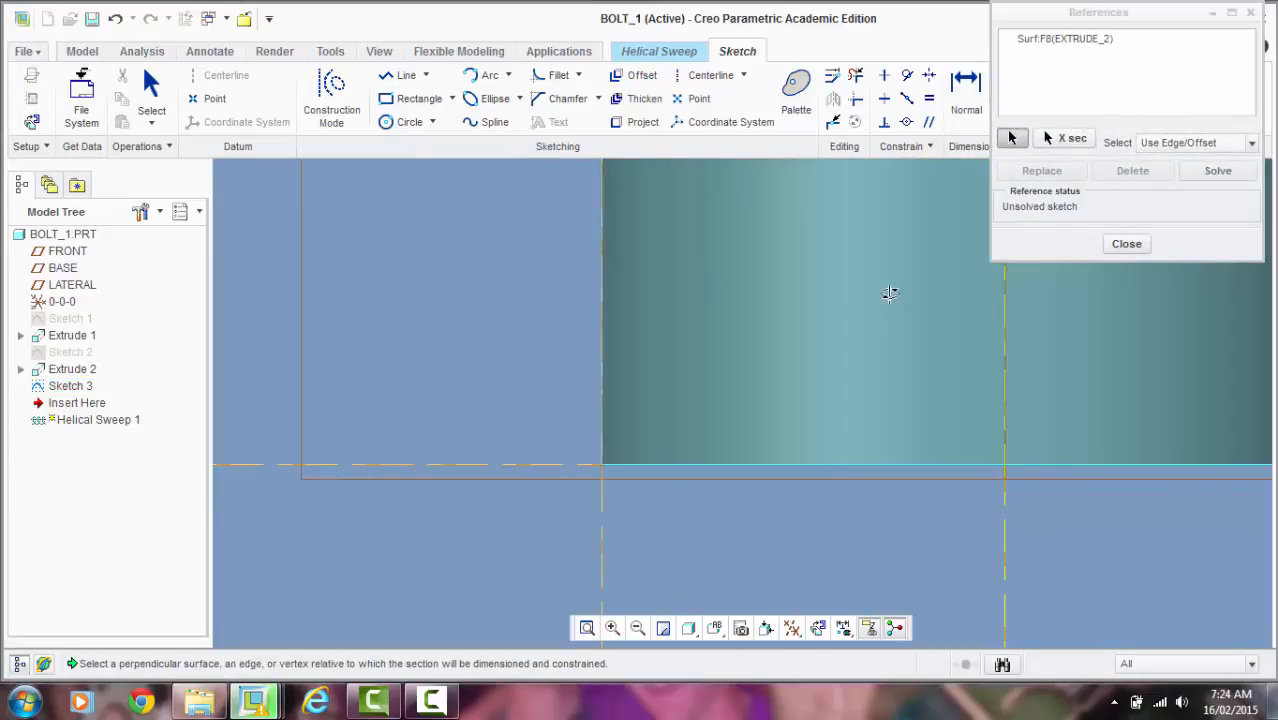
pyautogui.click(1108, 244)
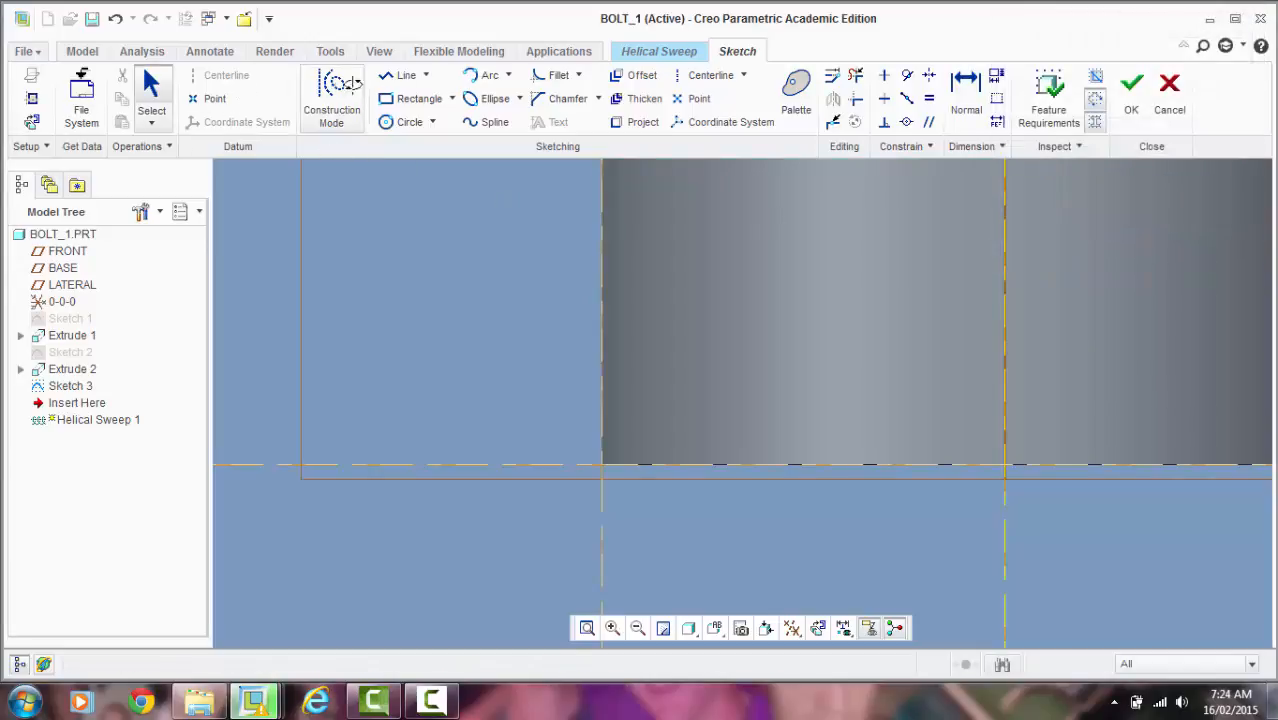
# Step: Sketch a closed triangle outward from the shank's free-end corner, with slanted sides about 11.7 and 11.9 long and its base on the shank's outline
pyautogui.click(402, 75)
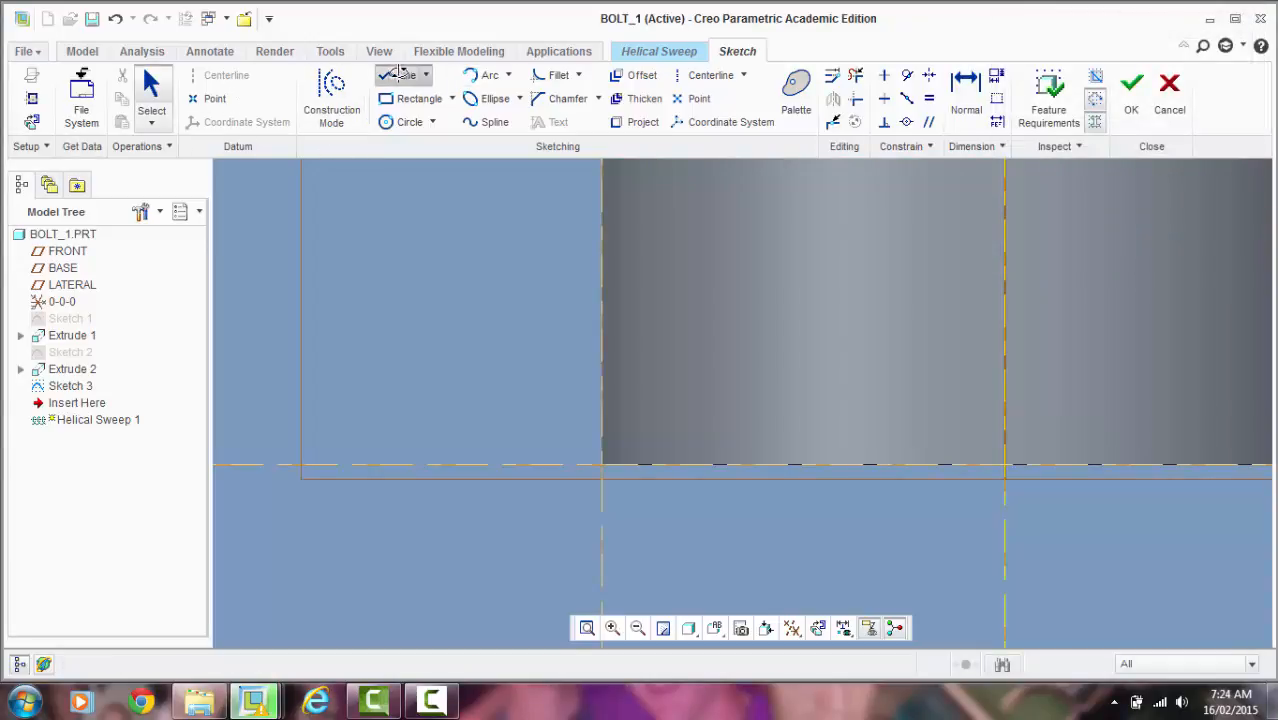
pyautogui.click(600, 462)
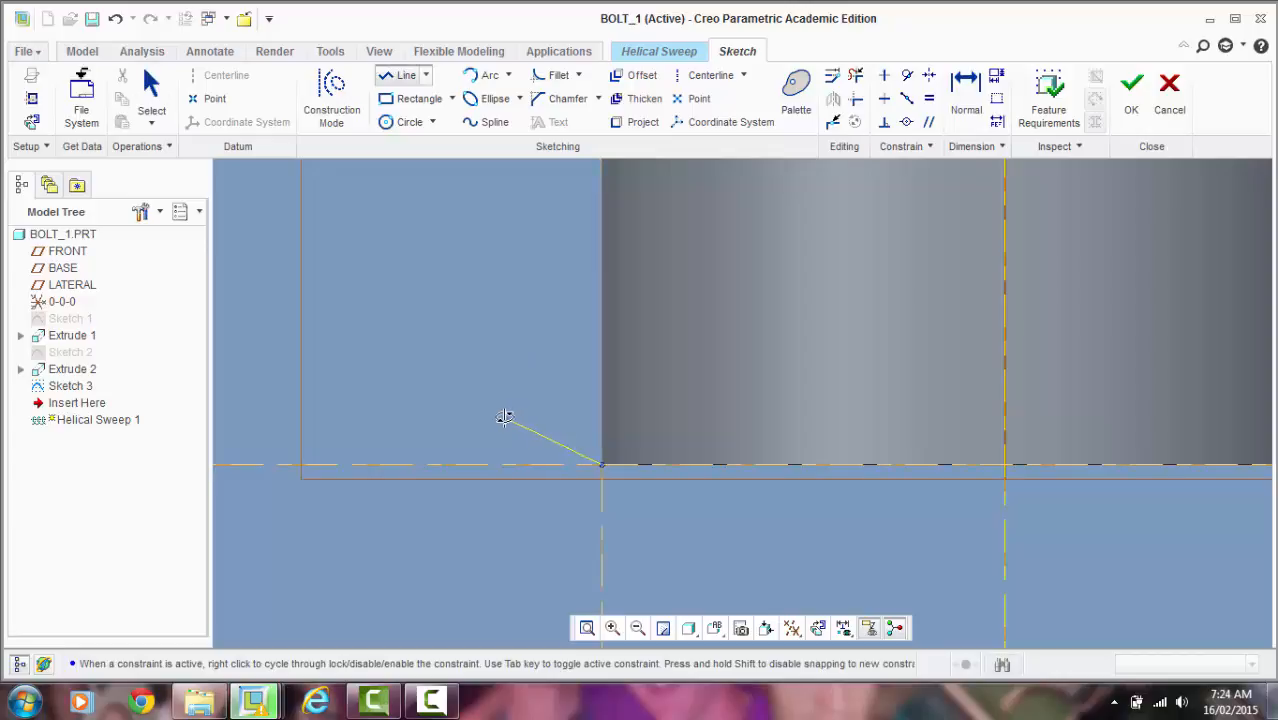
pyautogui.middleClick(475, 412)
pyautogui.click(475, 412)
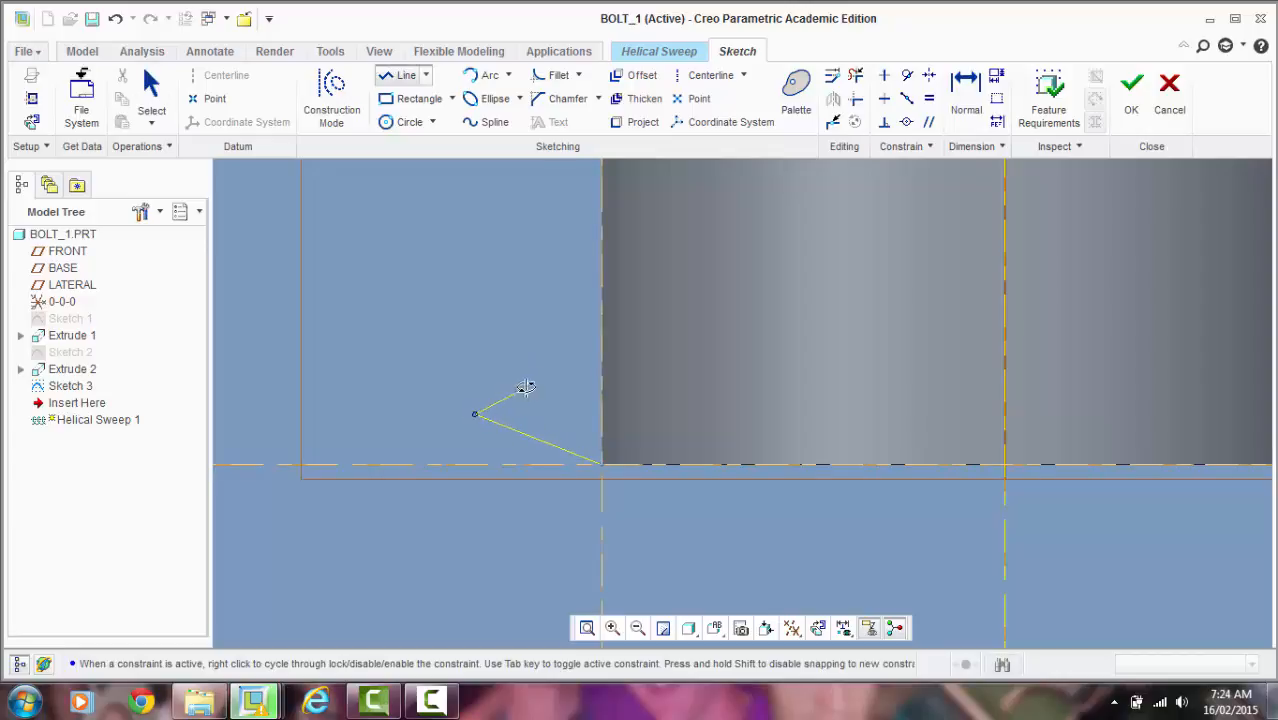
pyautogui.click(601, 368)
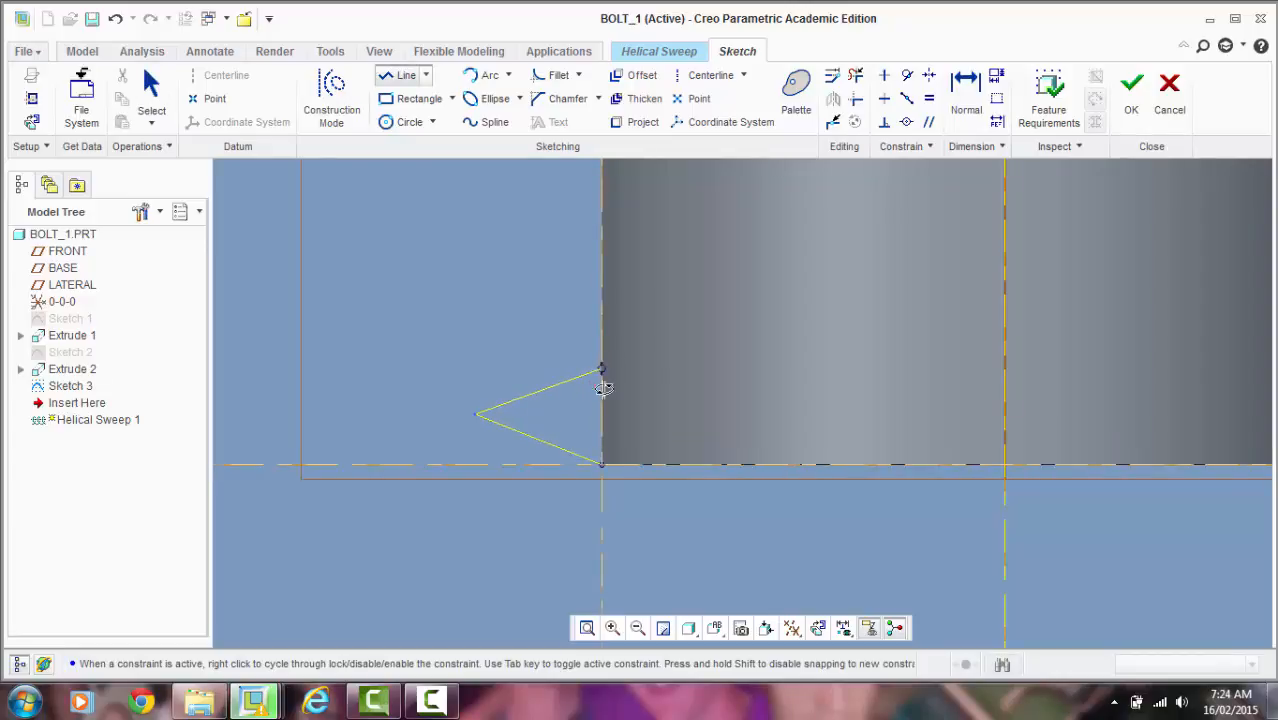
pyautogui.click(600, 463)
pyautogui.middleClick(650, 418)
# Step: Dimension the lengths of the triangle's two slanted sides
pyautogui.scroll(3, 600, 430)
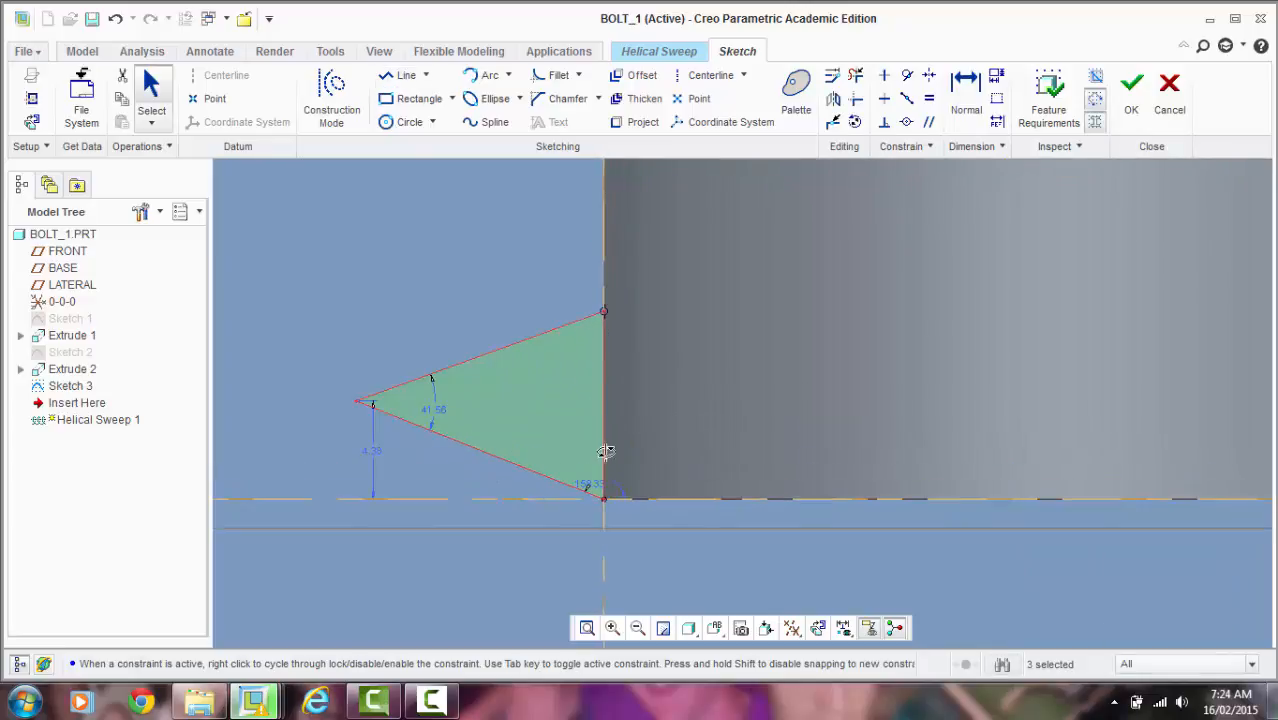
pyautogui.scroll(-2, 1005, 222)
pyautogui.scroll(-1, 1005, 222)
pyautogui.click(966, 100)
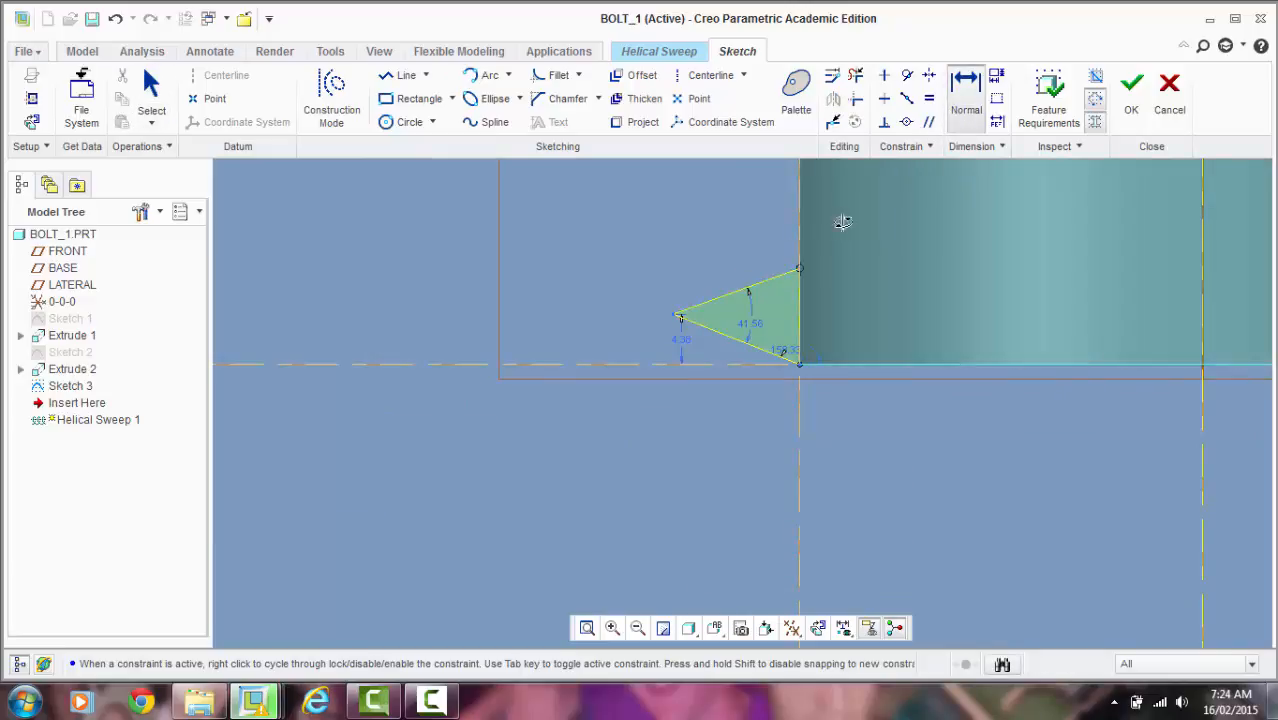
pyautogui.click(737, 289)
pyautogui.middleClick(721, 241)
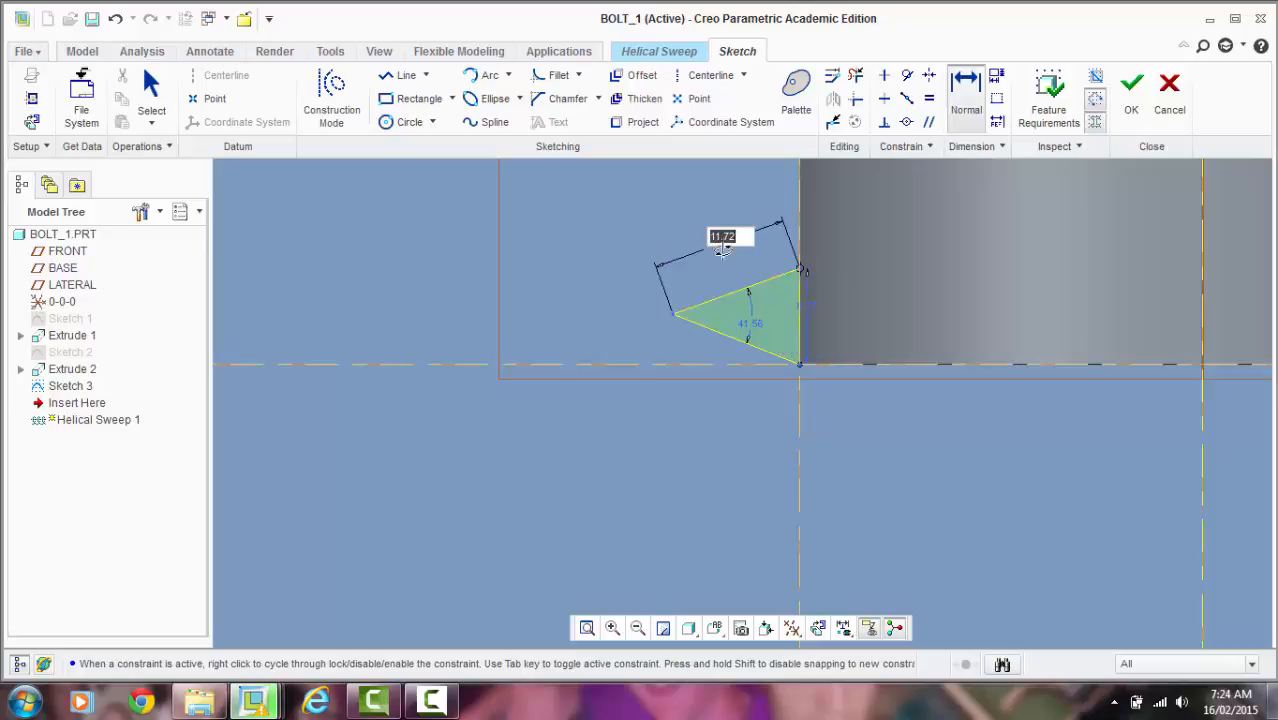
pyautogui.click(718, 333)
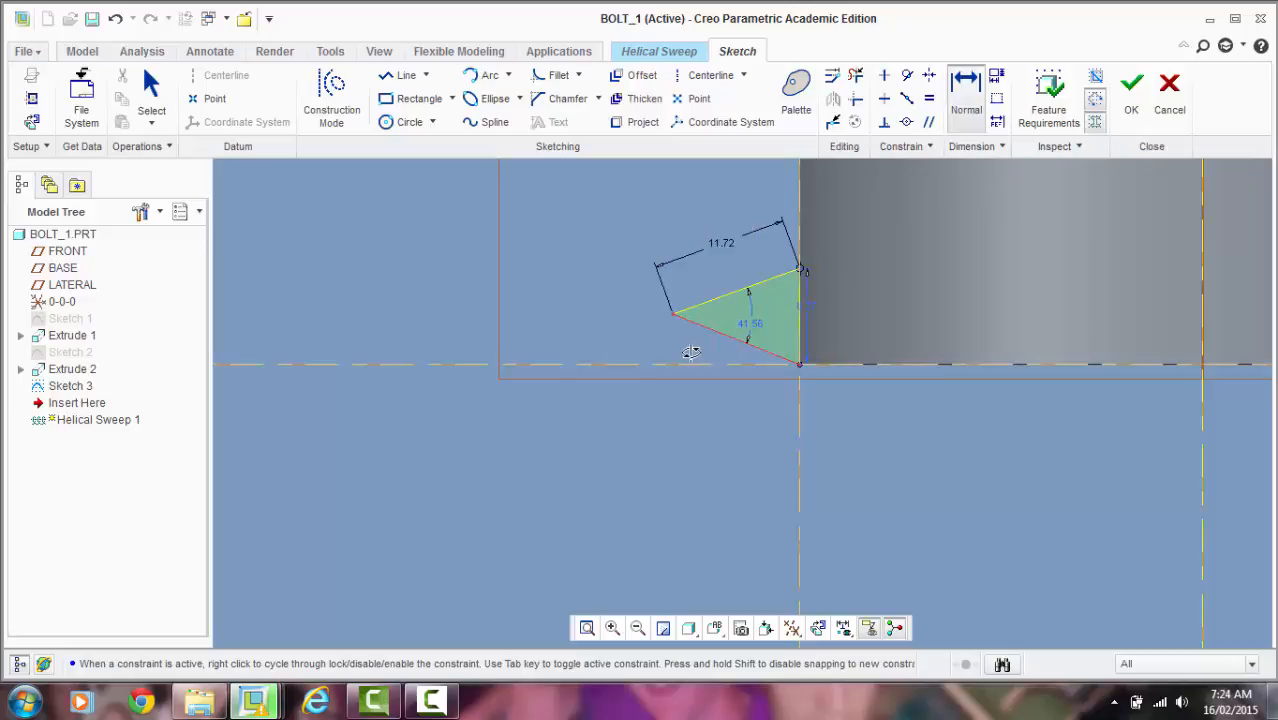
pyautogui.middleClick(691, 350)
pyautogui.click(585, 314)
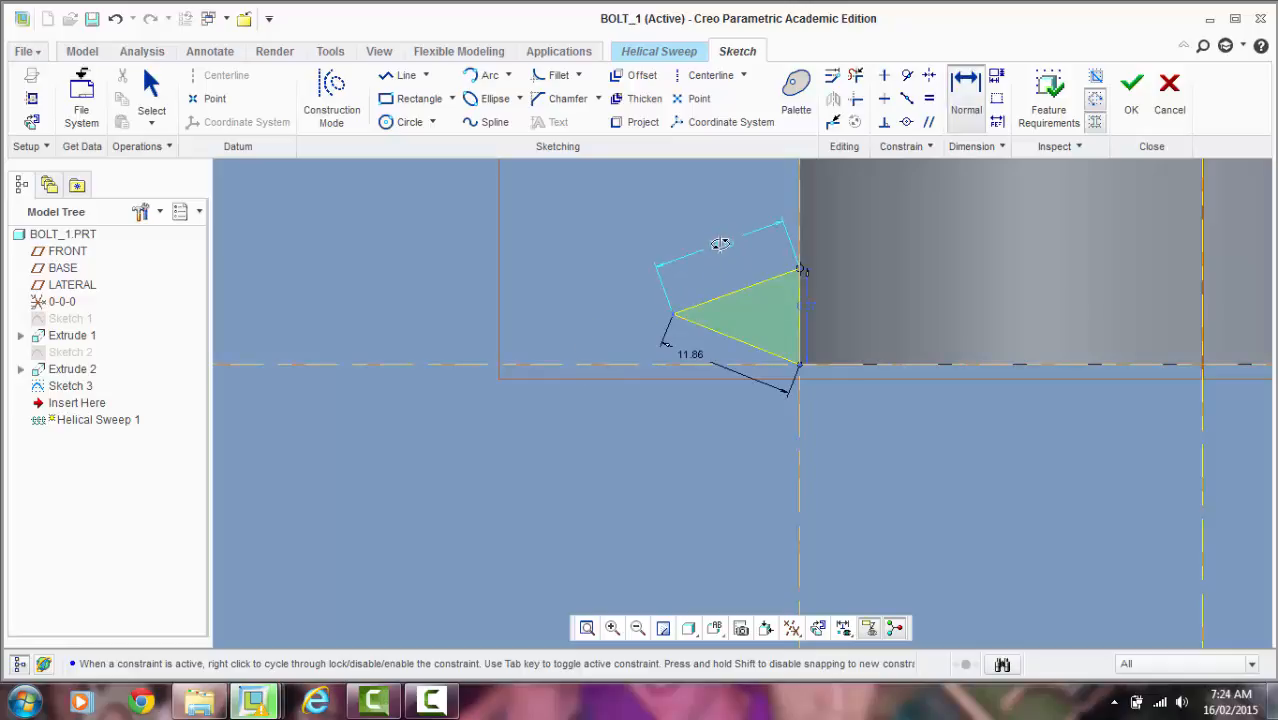
# Step: Set the lengths of both slanted sides of the triangle to 10
pyautogui.scroll(10, 720, 244)
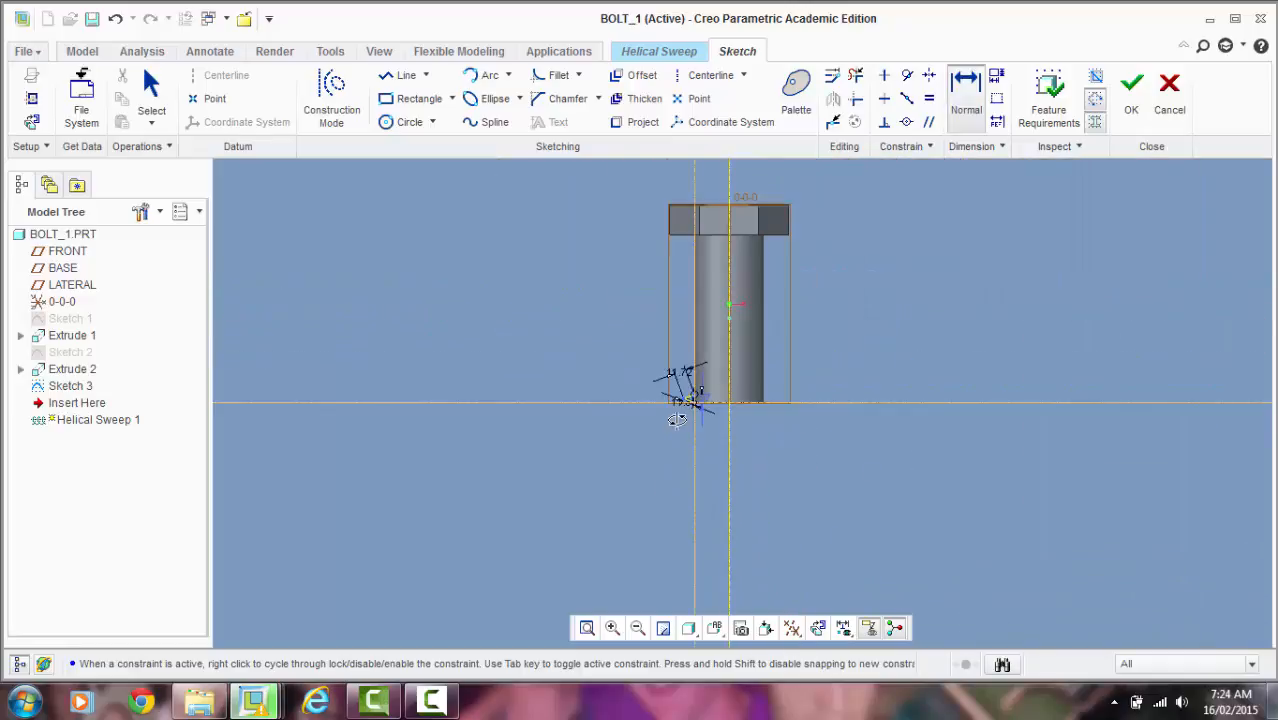
pyautogui.scroll(-8, 677, 418)
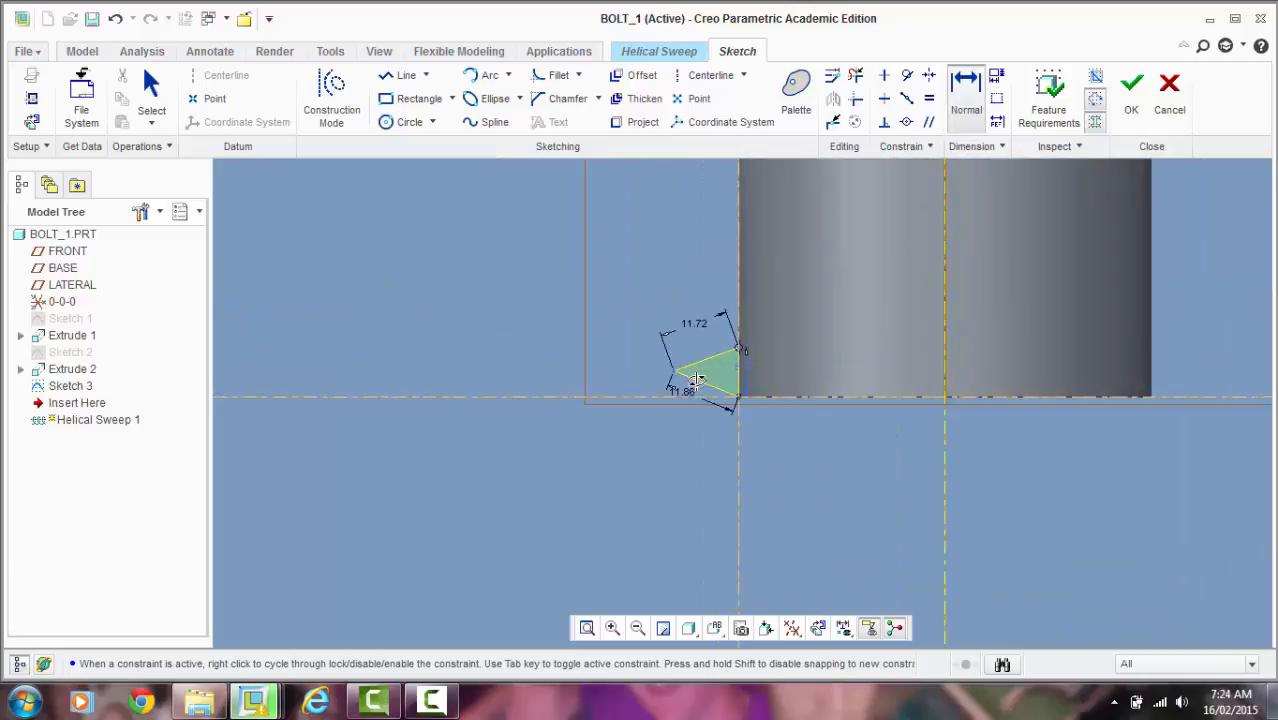
pyautogui.doubleClick(695, 318)
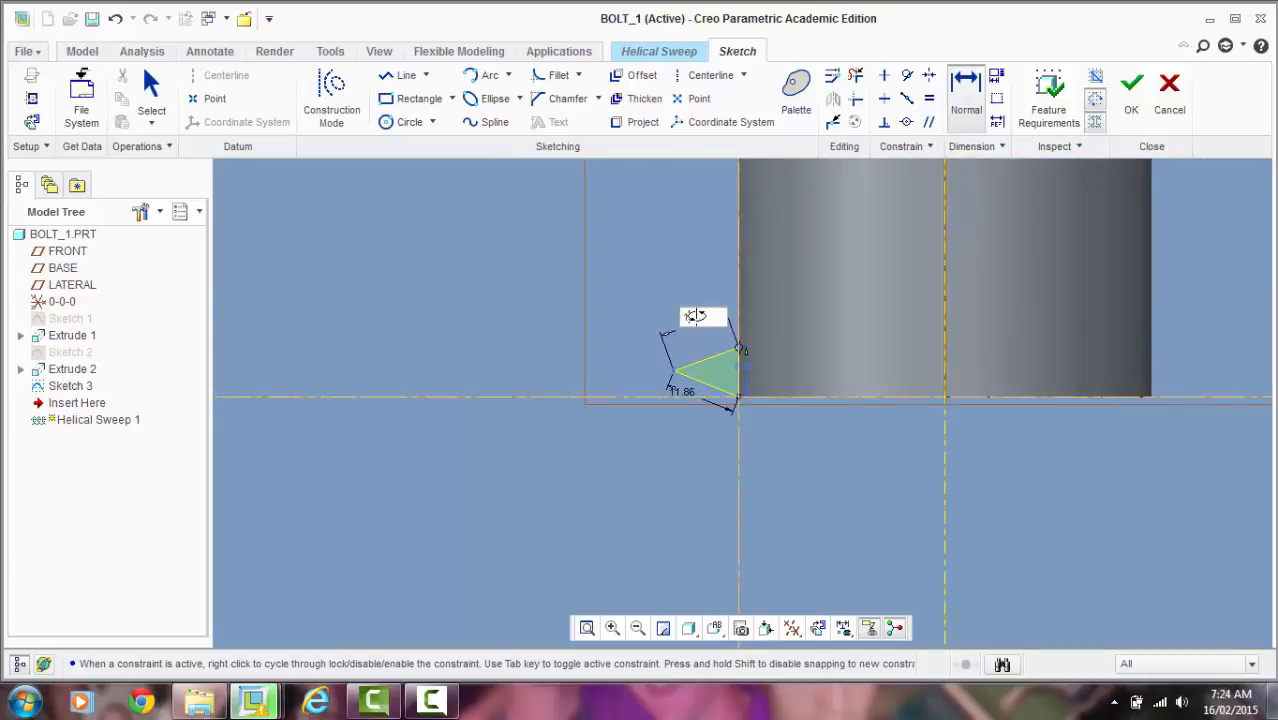
pyautogui.write('10')
pyautogui.press('Return')
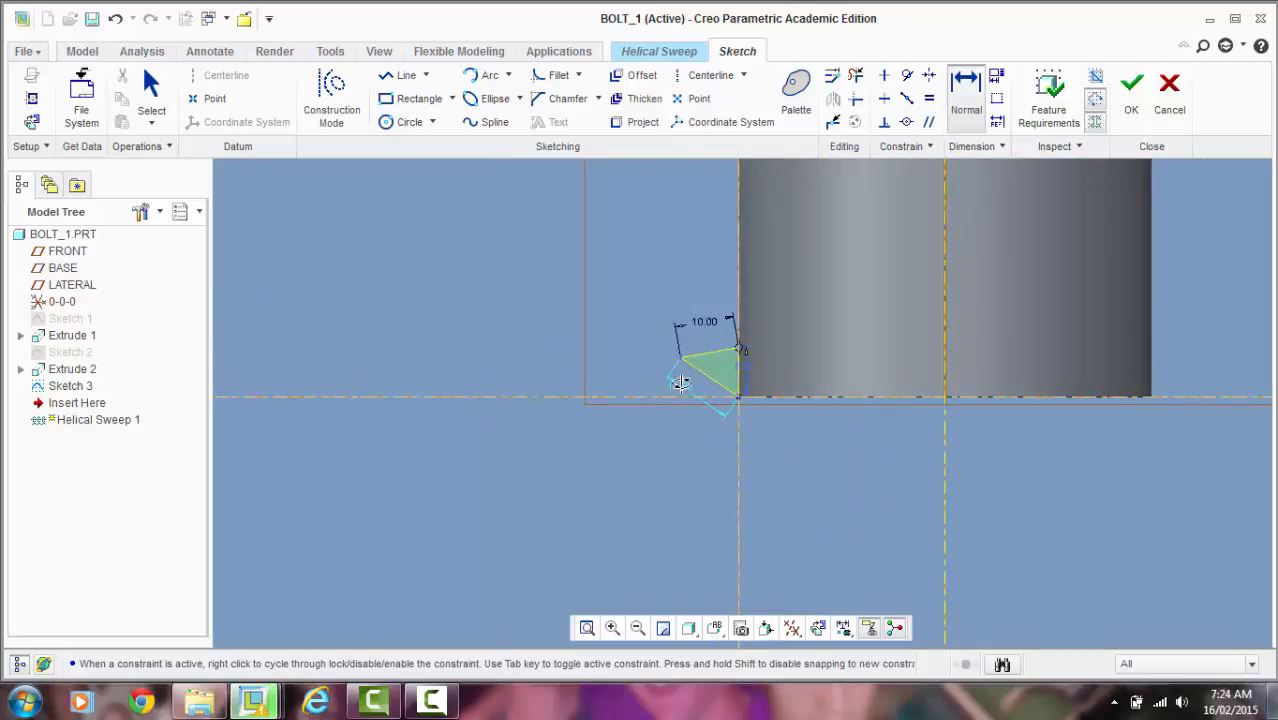
pyautogui.doubleClick(680, 384)
pyautogui.write('10')
pyautogui.press('Return')
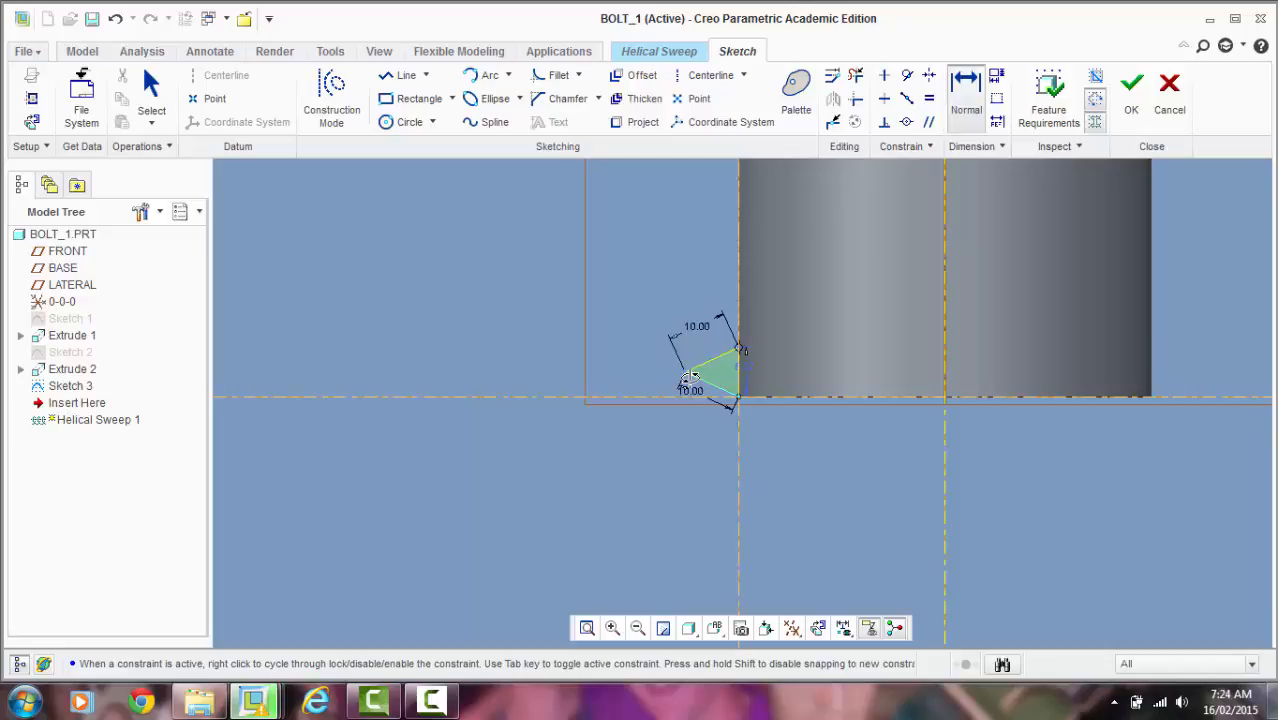
# Step: Round the triangle's outer tip with a fillet of about 0.44 radius between the two slanted sides
pyautogui.scroll(-6, 676, 415)
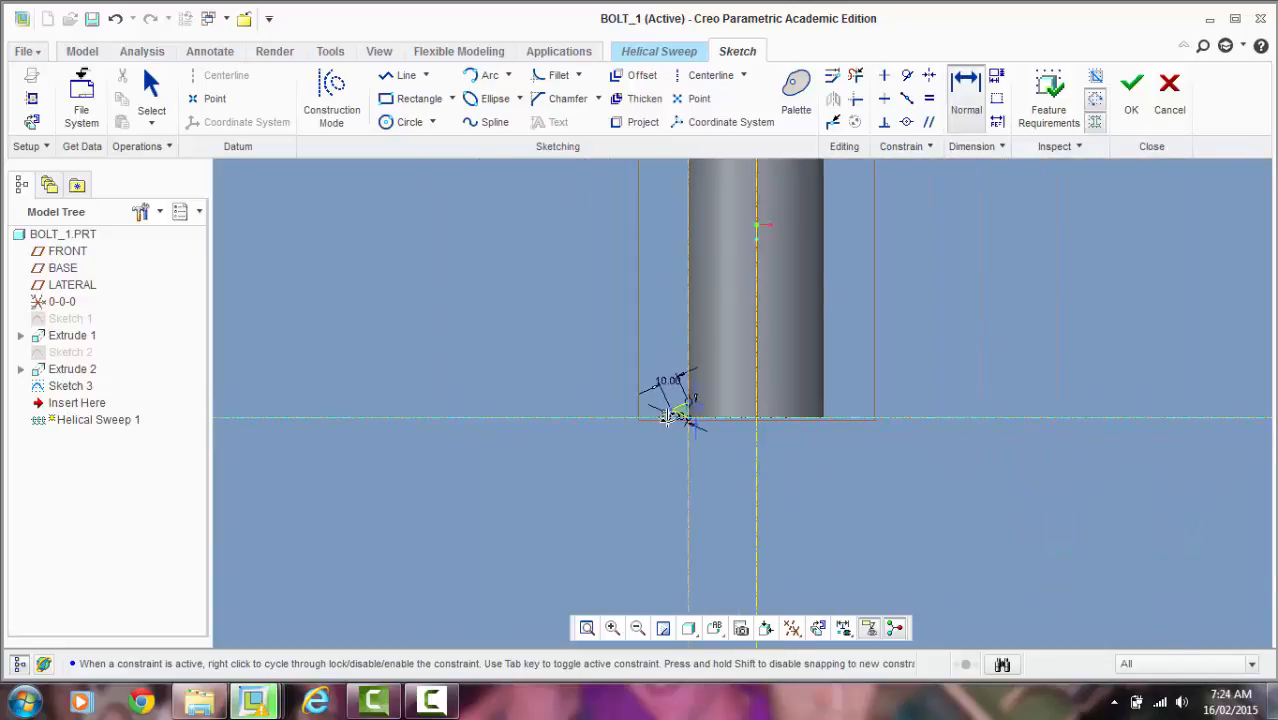
pyautogui.scroll(8, 668, 416)
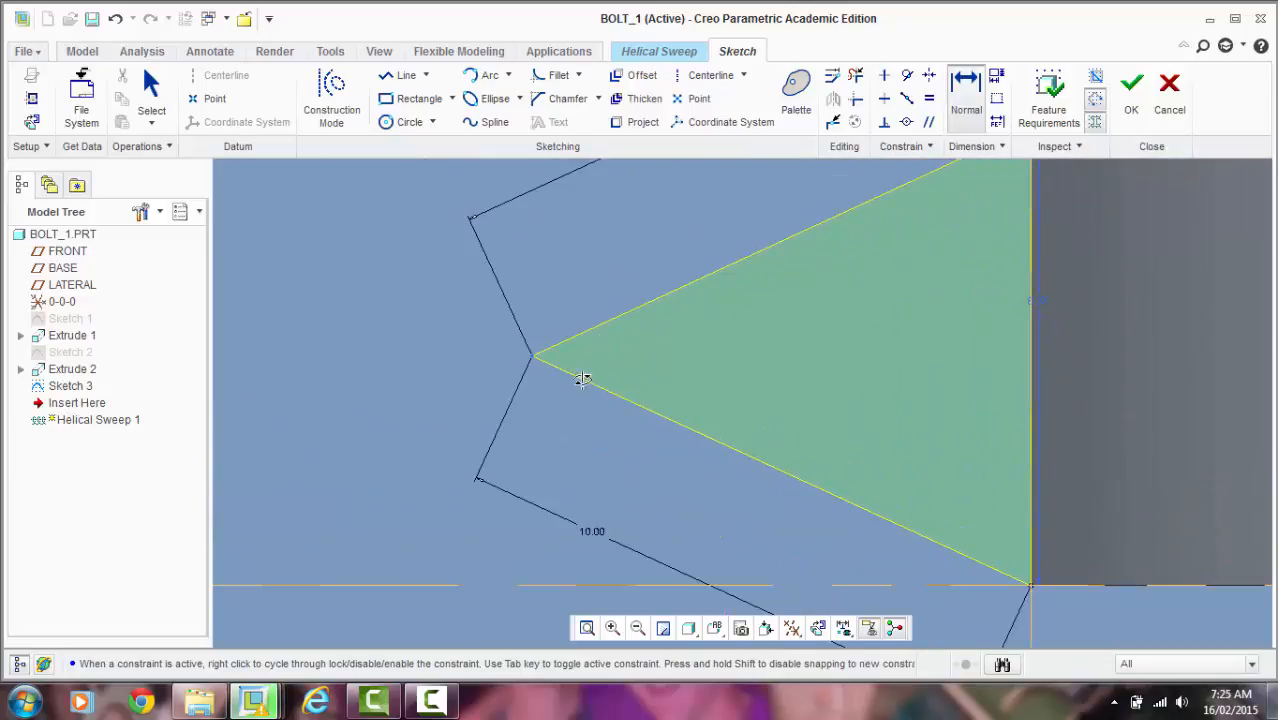
pyautogui.click(555, 75)
pyautogui.click(578, 337)
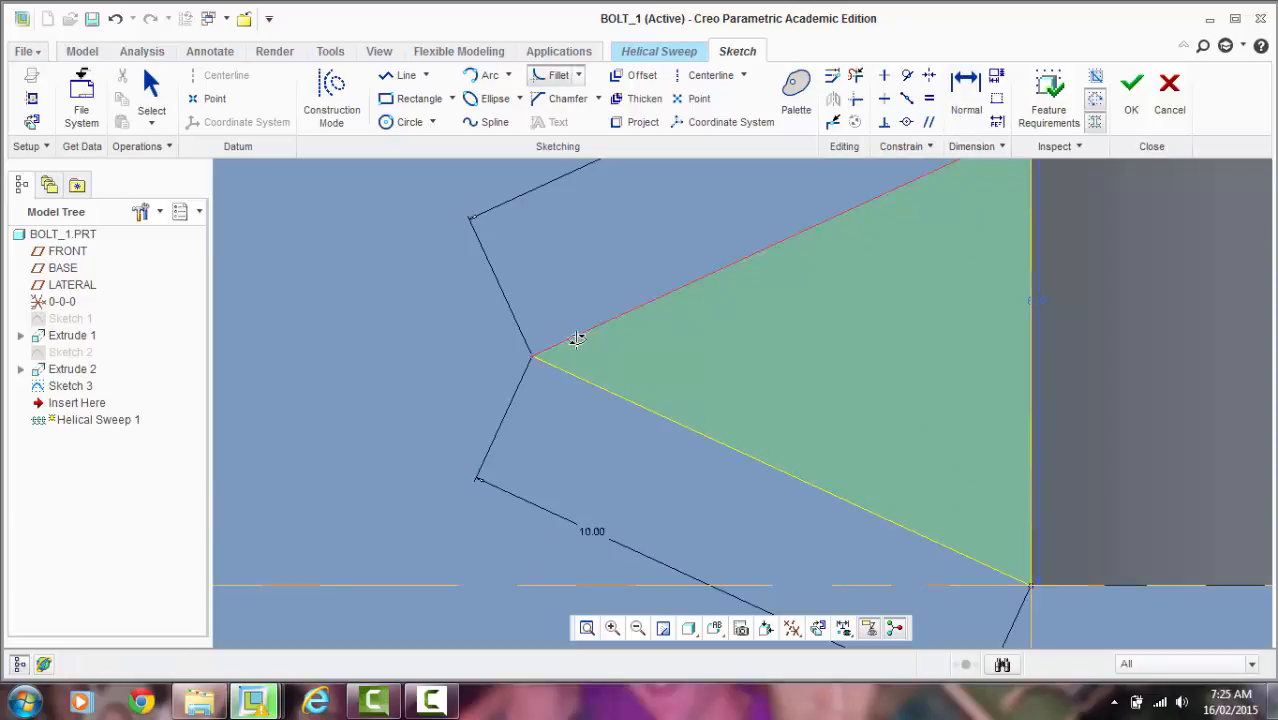
pyautogui.click(583, 381)
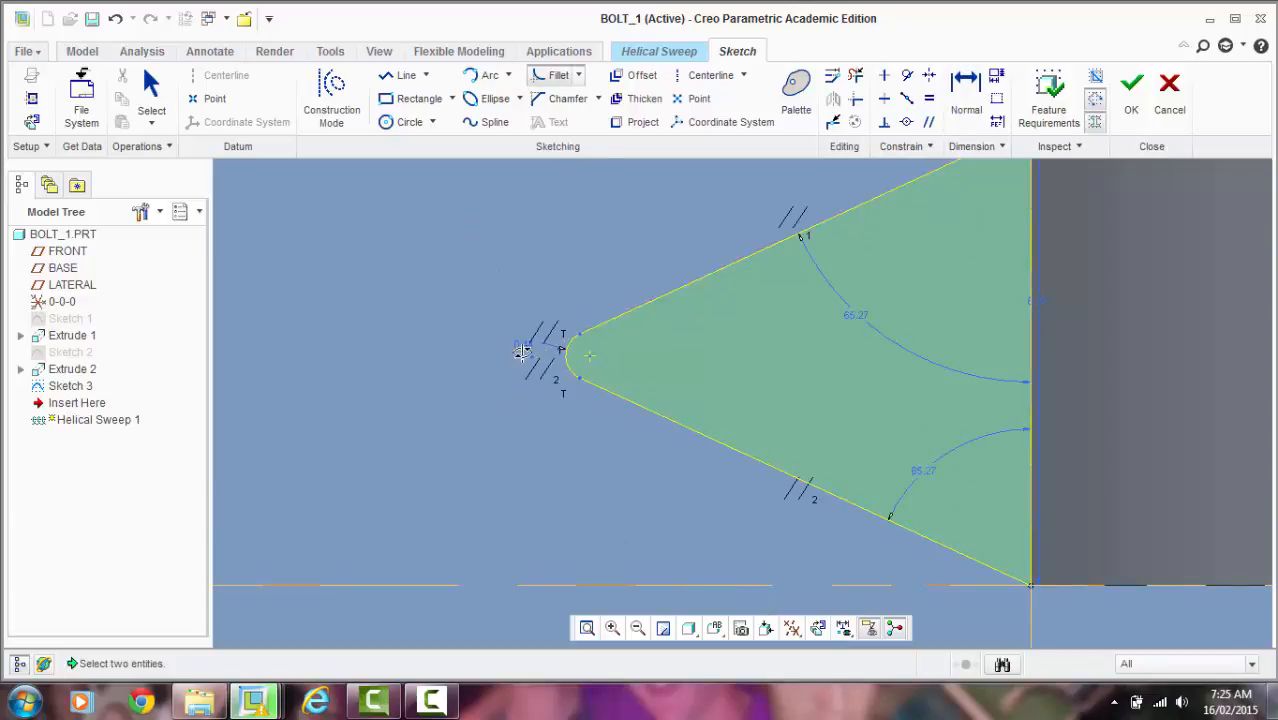
pyautogui.middleClick(497, 472)
pyautogui.scroll(3, 516, 422)
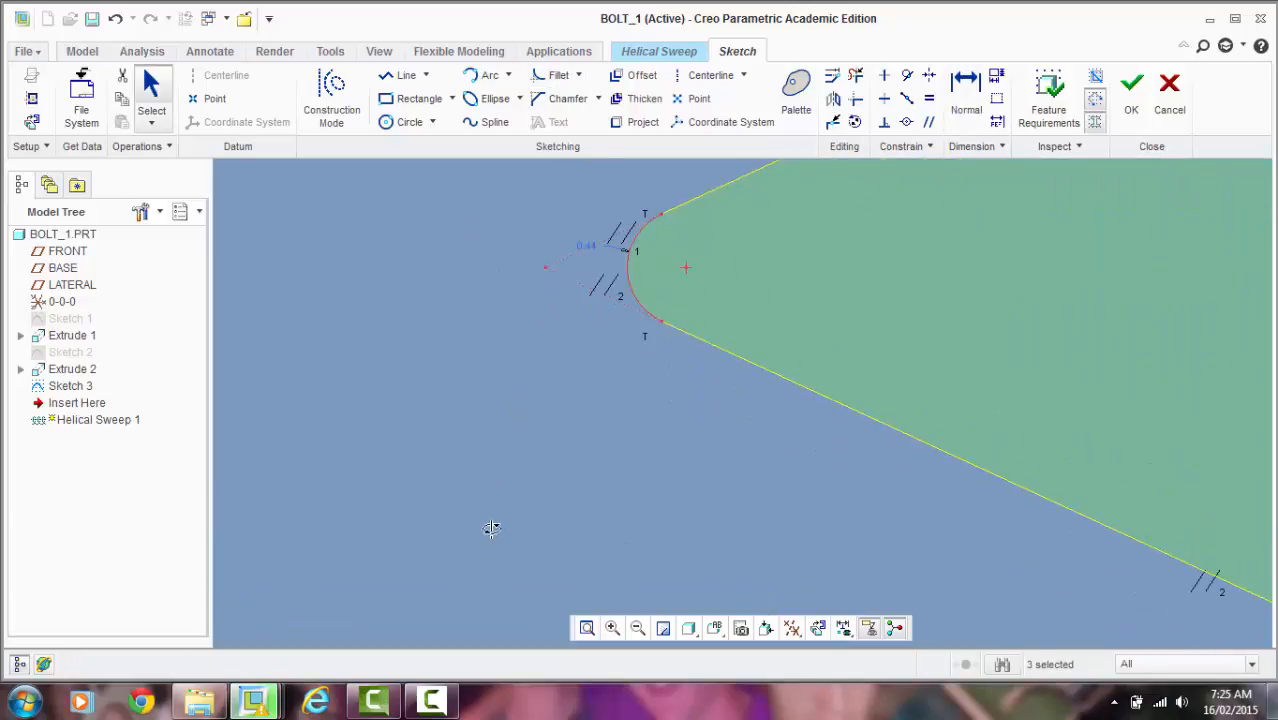
# Step: Set the radius of the fillet at the triangle's outer tip to 0.5
pyautogui.scroll(-1, 491, 529)
pyautogui.scroll(3, 557, 300)
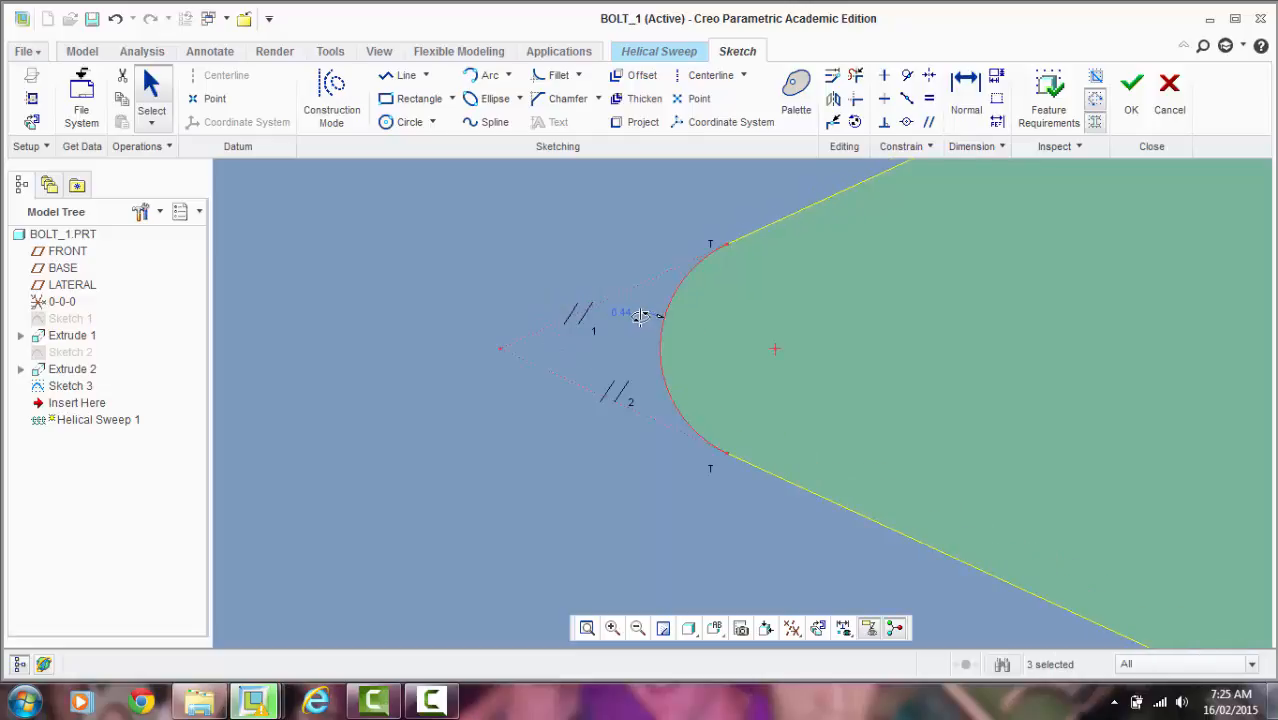
pyautogui.doubleClick(620, 311)
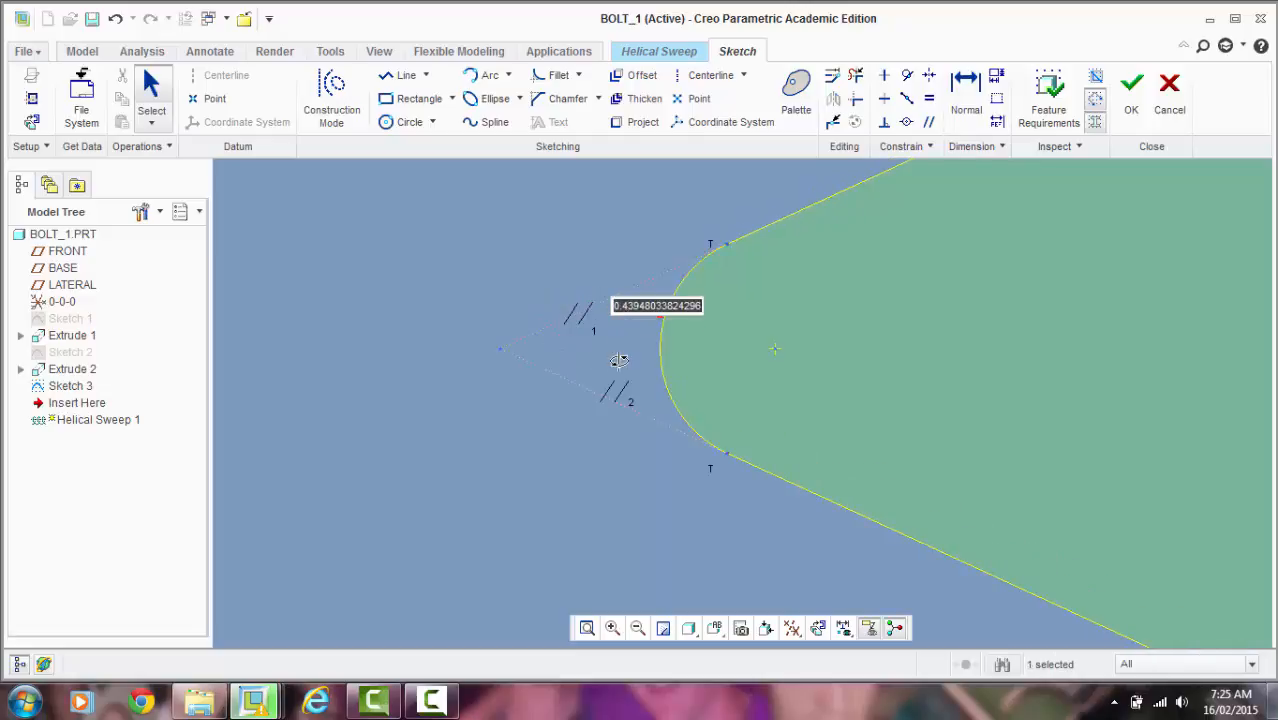
pyautogui.press('BackSpace')
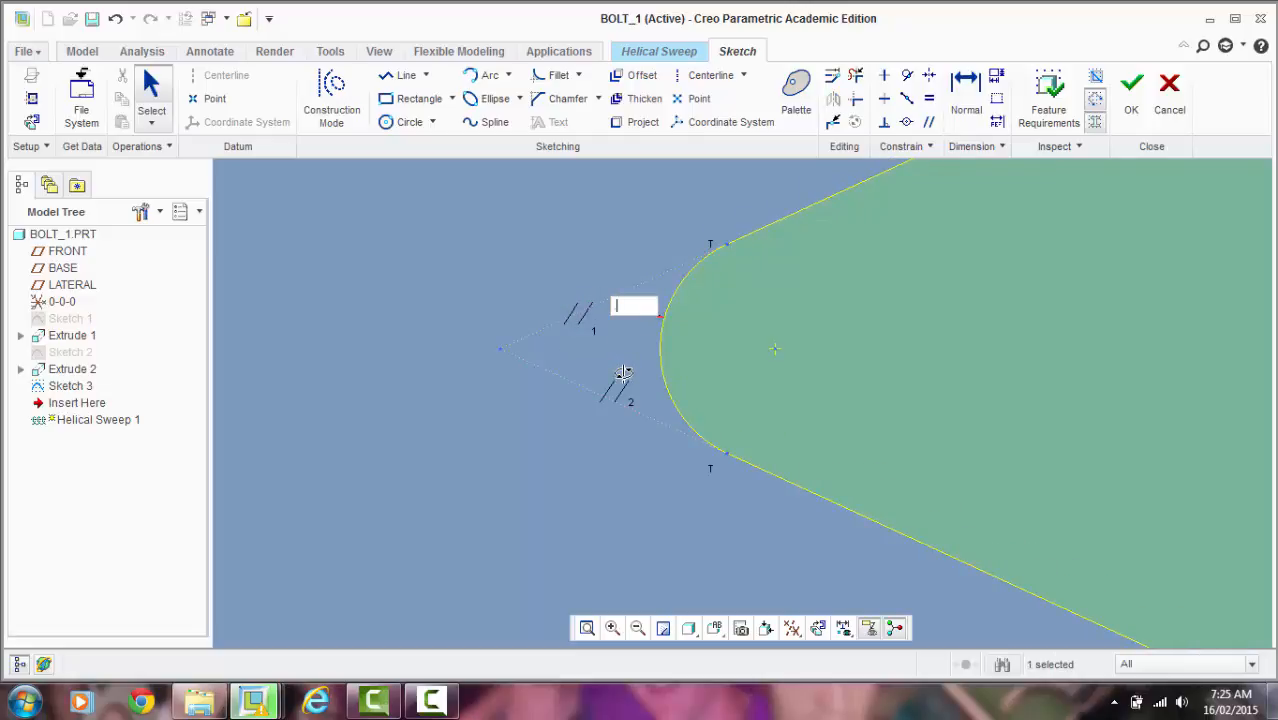
pyautogui.write('.5')
pyautogui.press('Return')
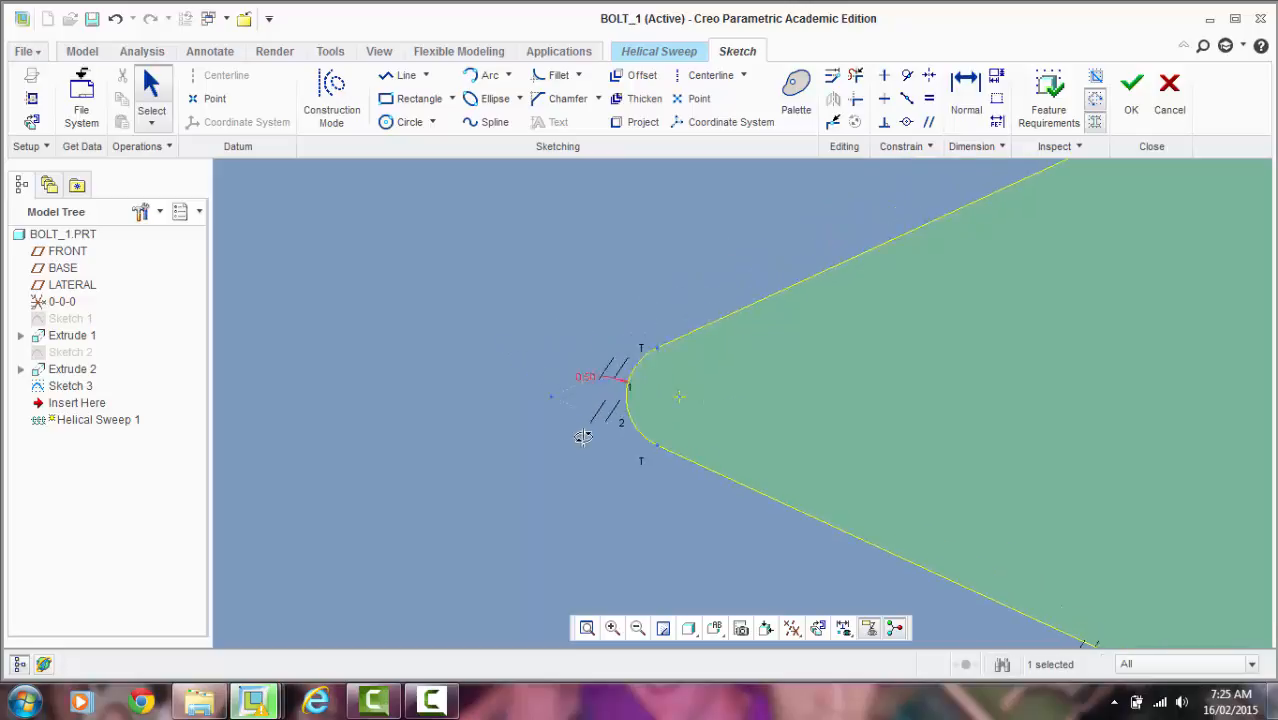
# Step: Finish the thread's section sketch and examine the helical sweep preview around the shank
pyautogui.scroll(-2, 567, 444)
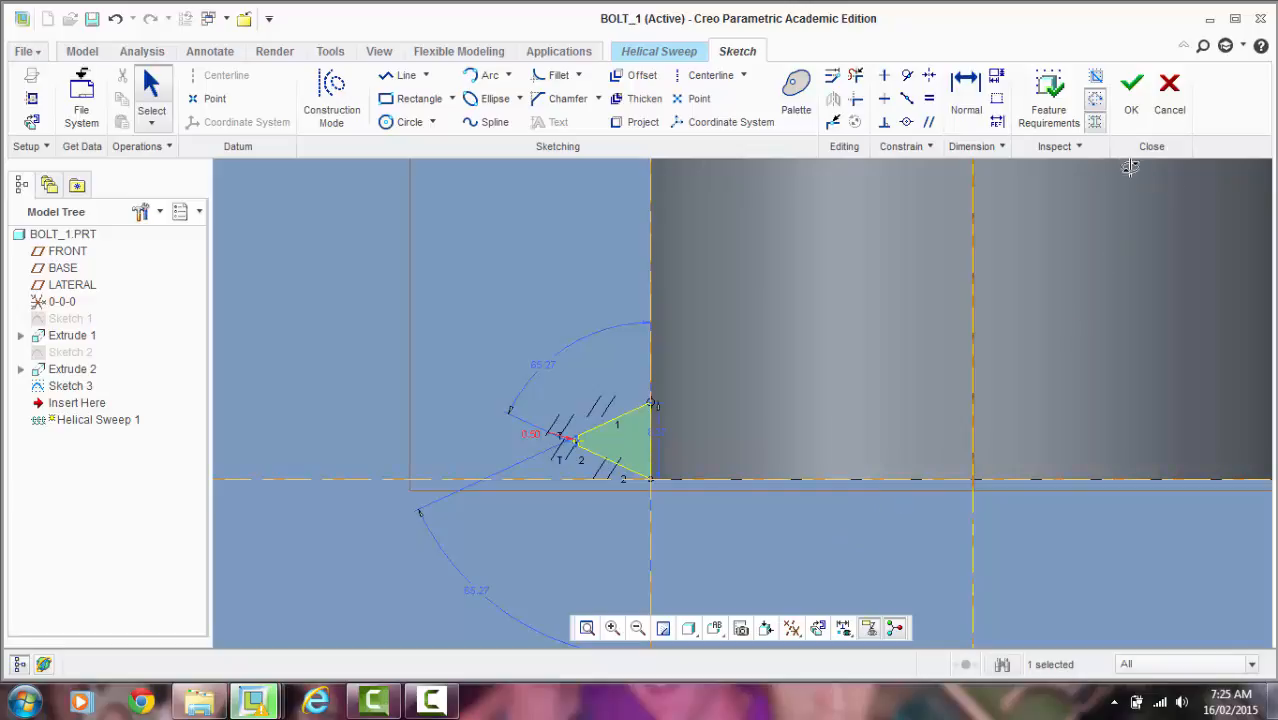
pyautogui.scroll(-3, 563, 500)
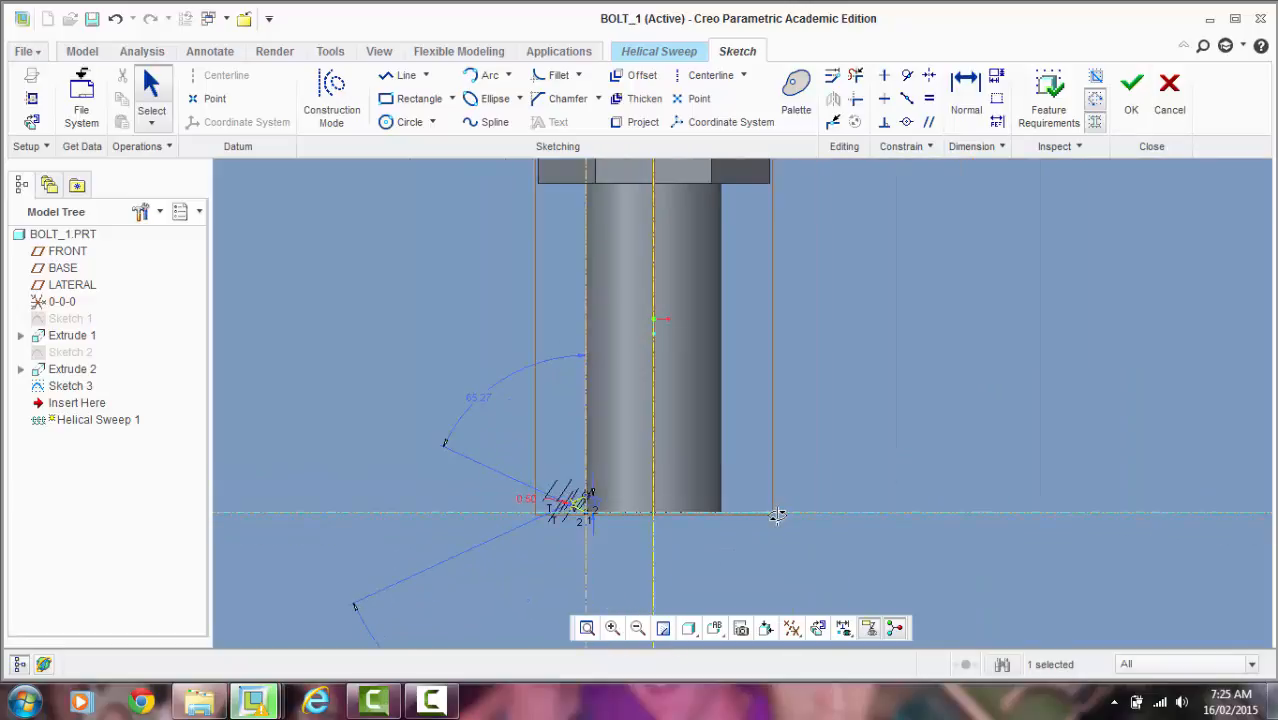
pyautogui.scroll(-1, 781, 513)
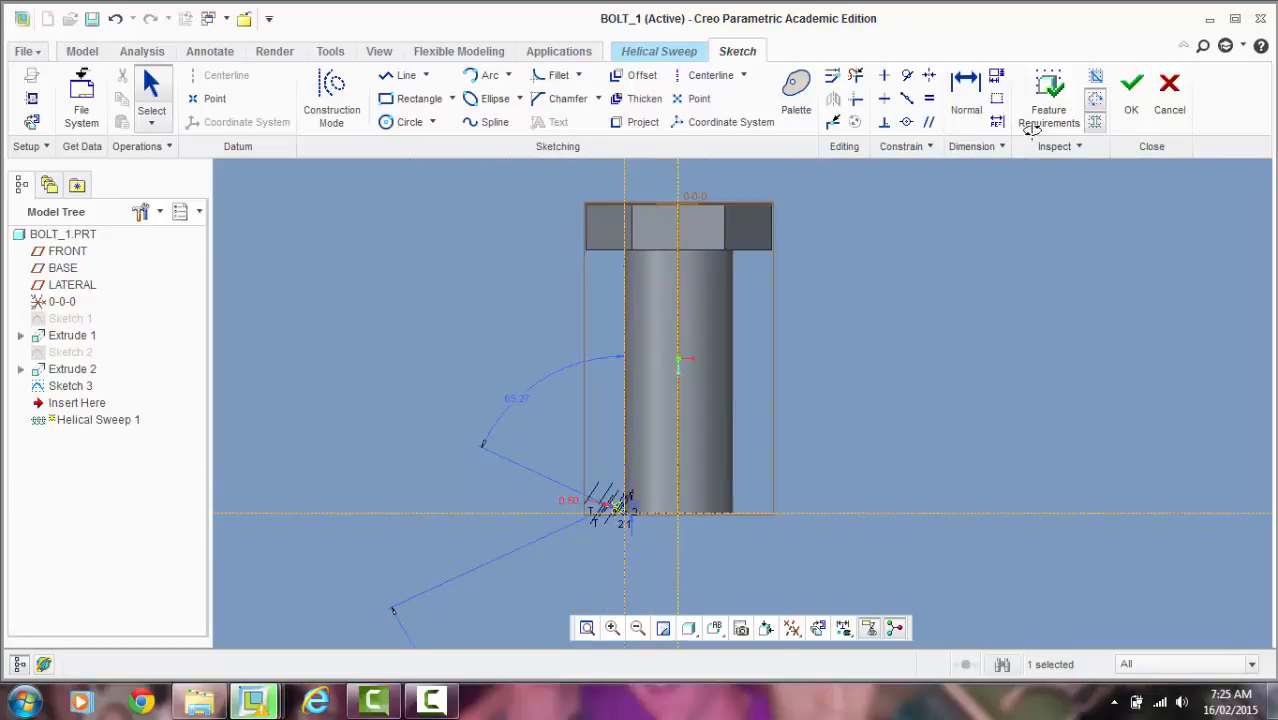
pyautogui.click(1131, 88)
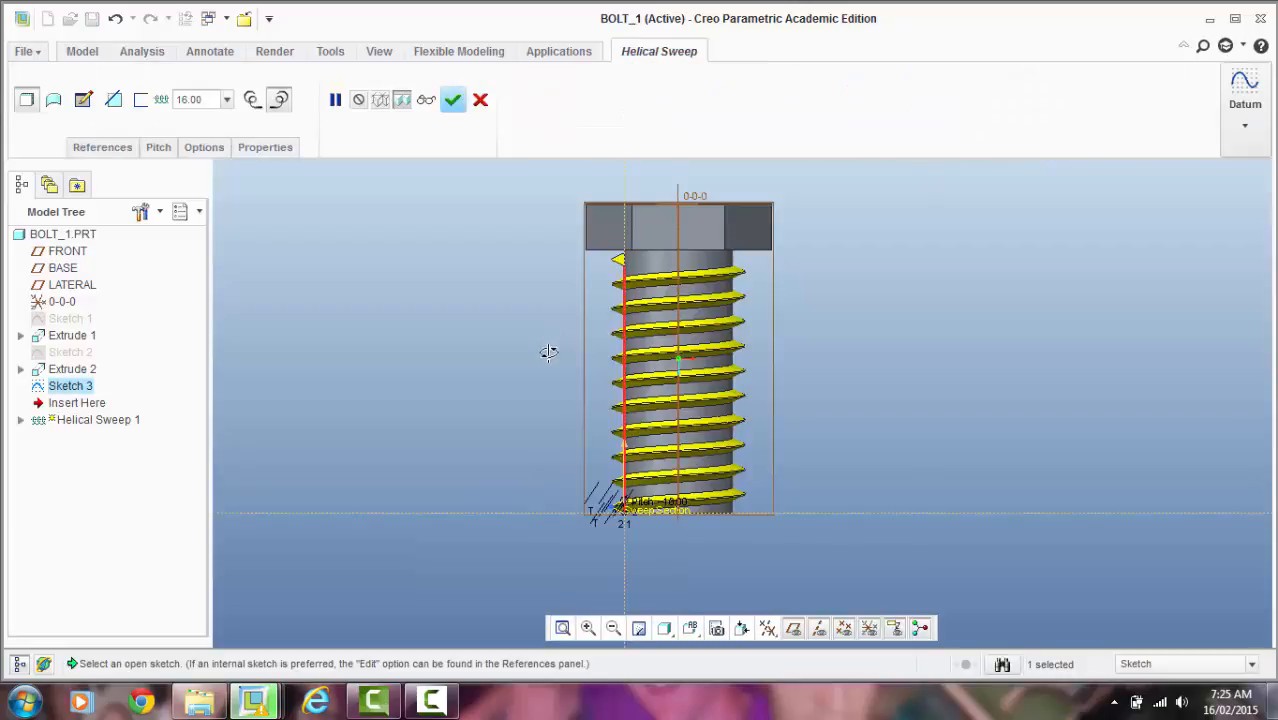
pyautogui.moveTo(548, 398)
pyautogui.mouseDown(button='middle')
pyautogui.moveTo(562, 388)
pyautogui.moveTo(558, 402)
pyautogui.mouseUp(button='middle')
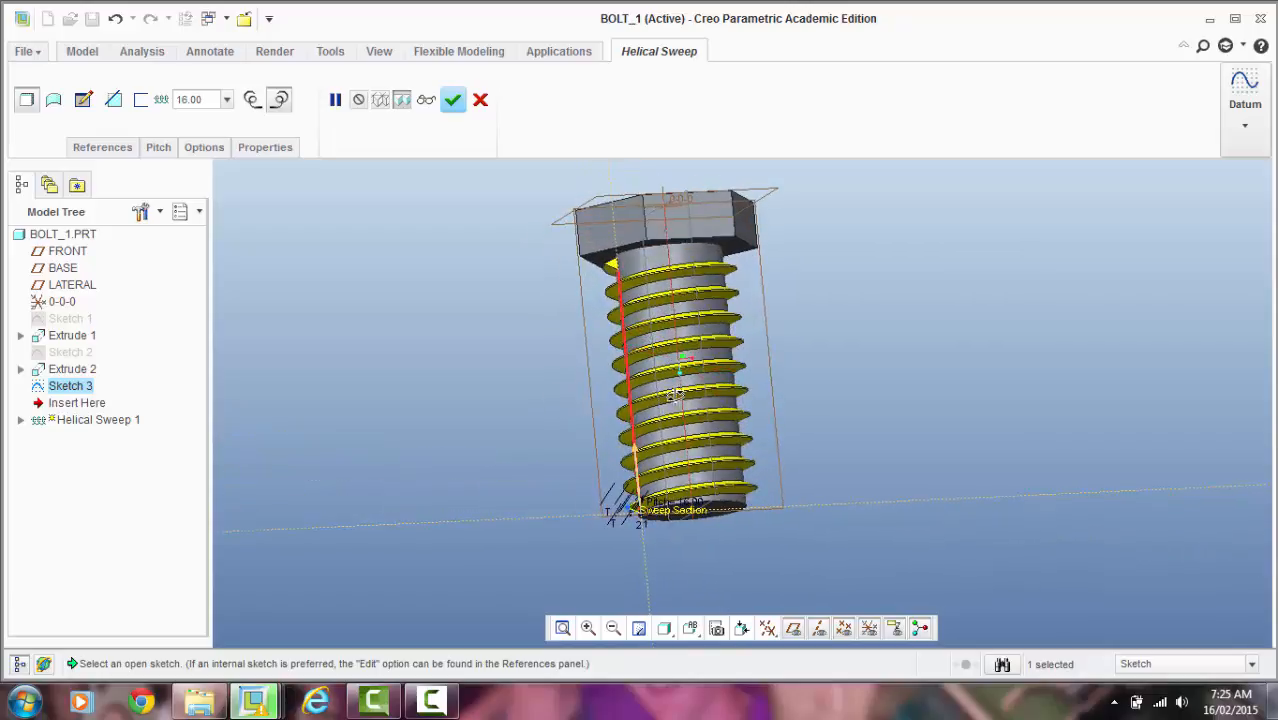
pyautogui.scroll(-5, 676, 410)
pyautogui.scroll(4, 679, 426)
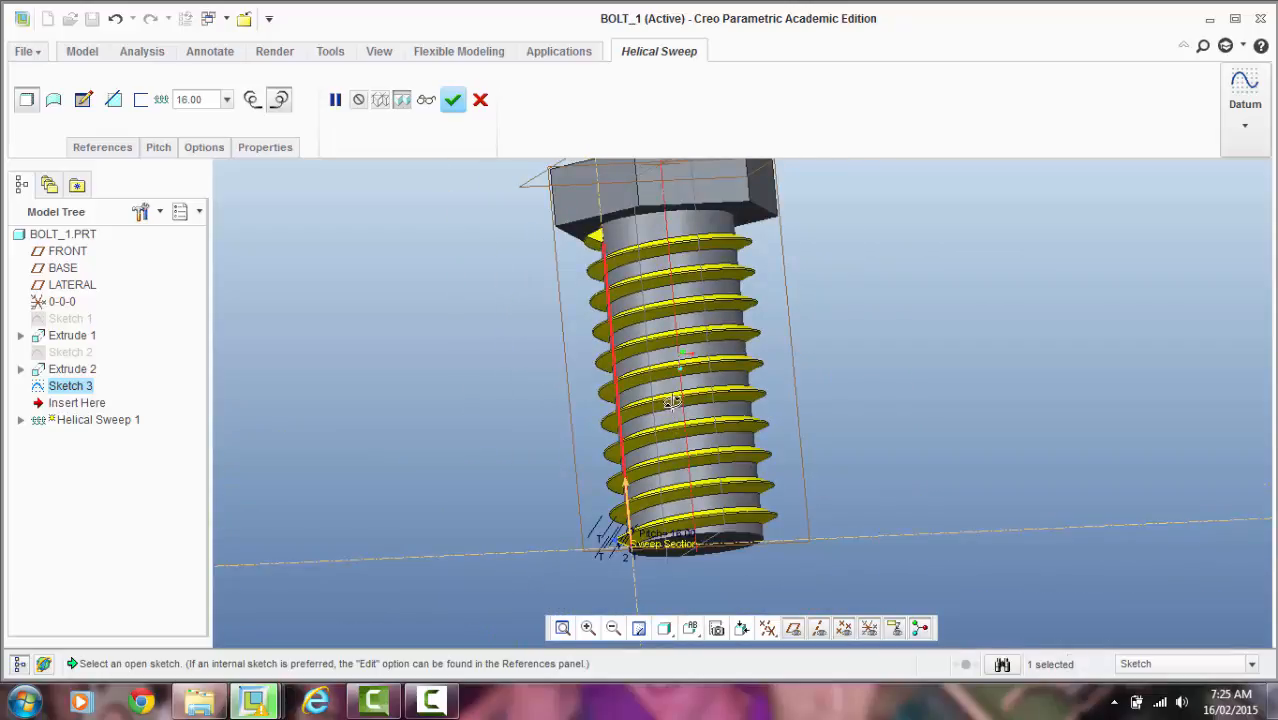
# Step: Try helical sweep pitches of 10 and 8 for the thread
pyautogui.doubleClick(192, 101)
pyautogui.write('10')
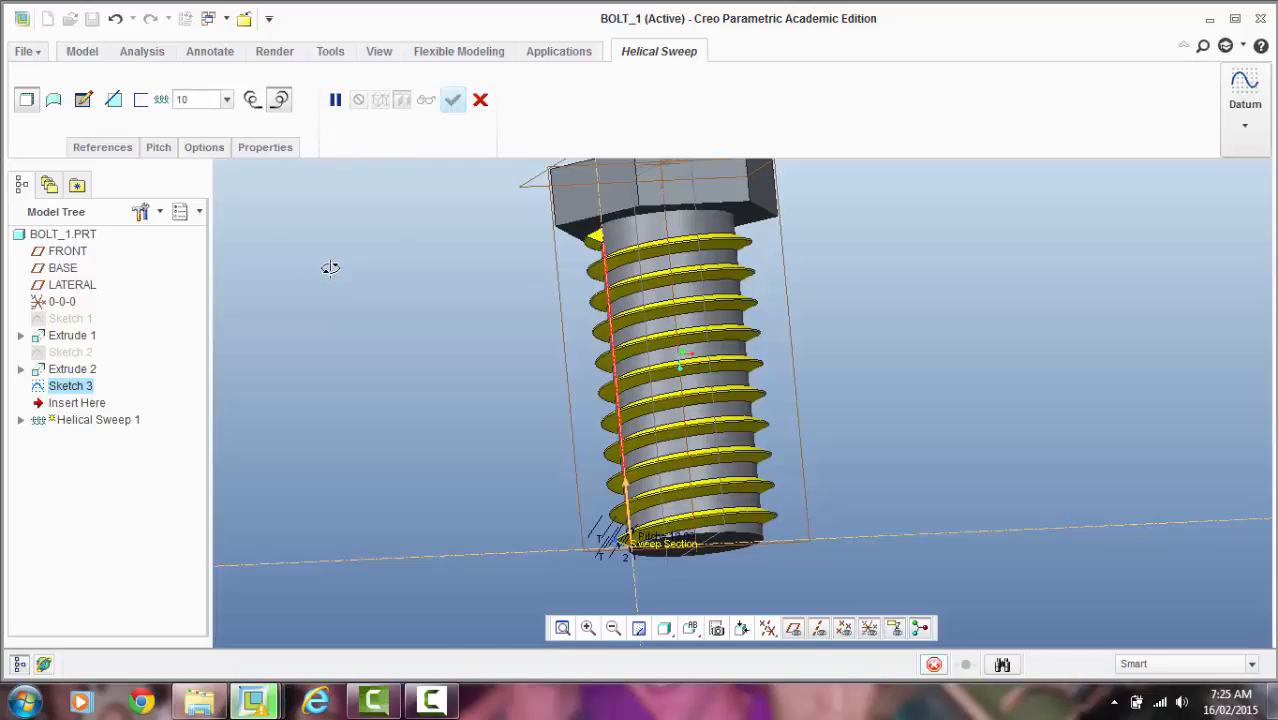
pyautogui.press('Return')
pyautogui.moveTo(501, 340); pyautogui.dragTo(452, 338, button='middle')
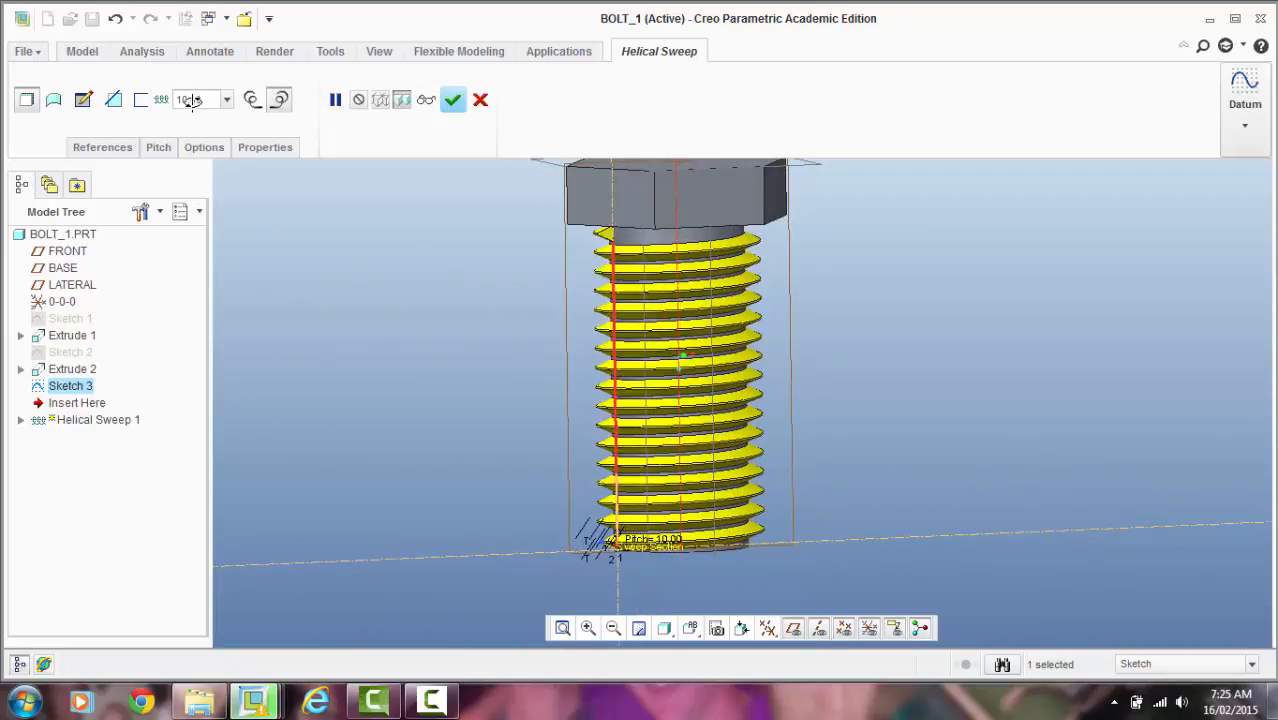
pyautogui.moveTo(192, 102); pyautogui.dragTo(165, 105)
pyautogui.write('8')
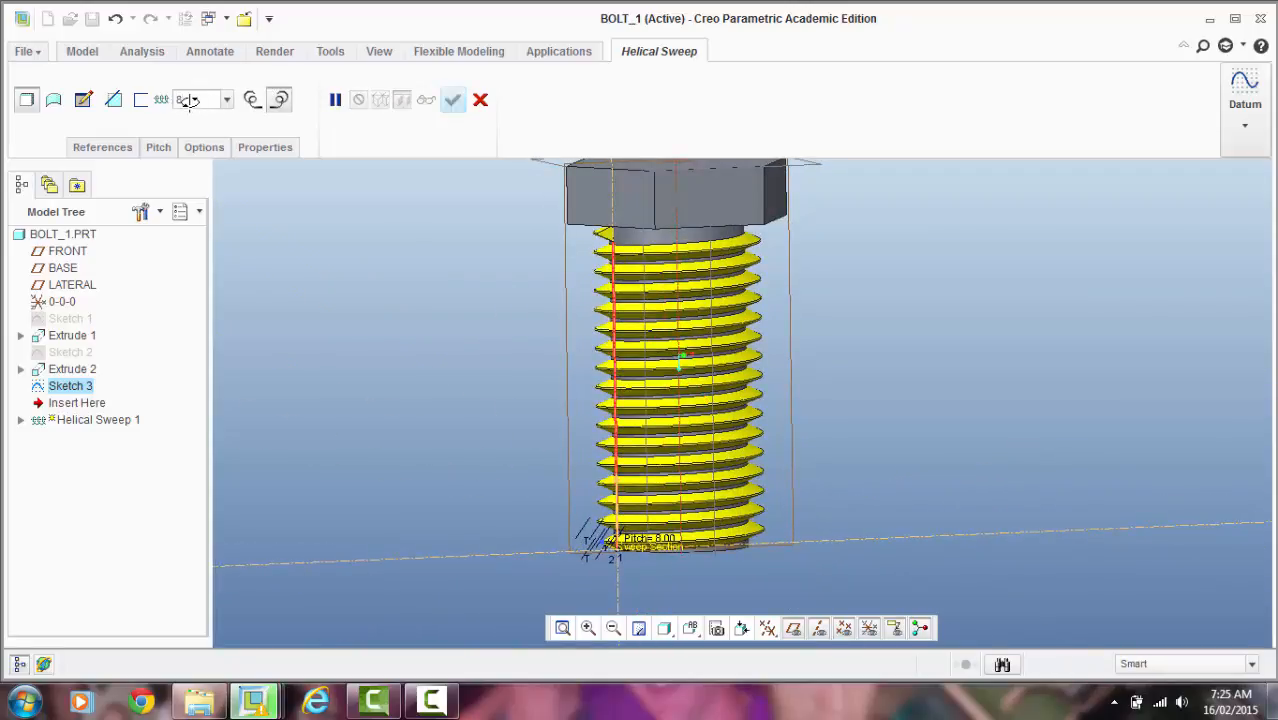
pyautogui.press('Return')
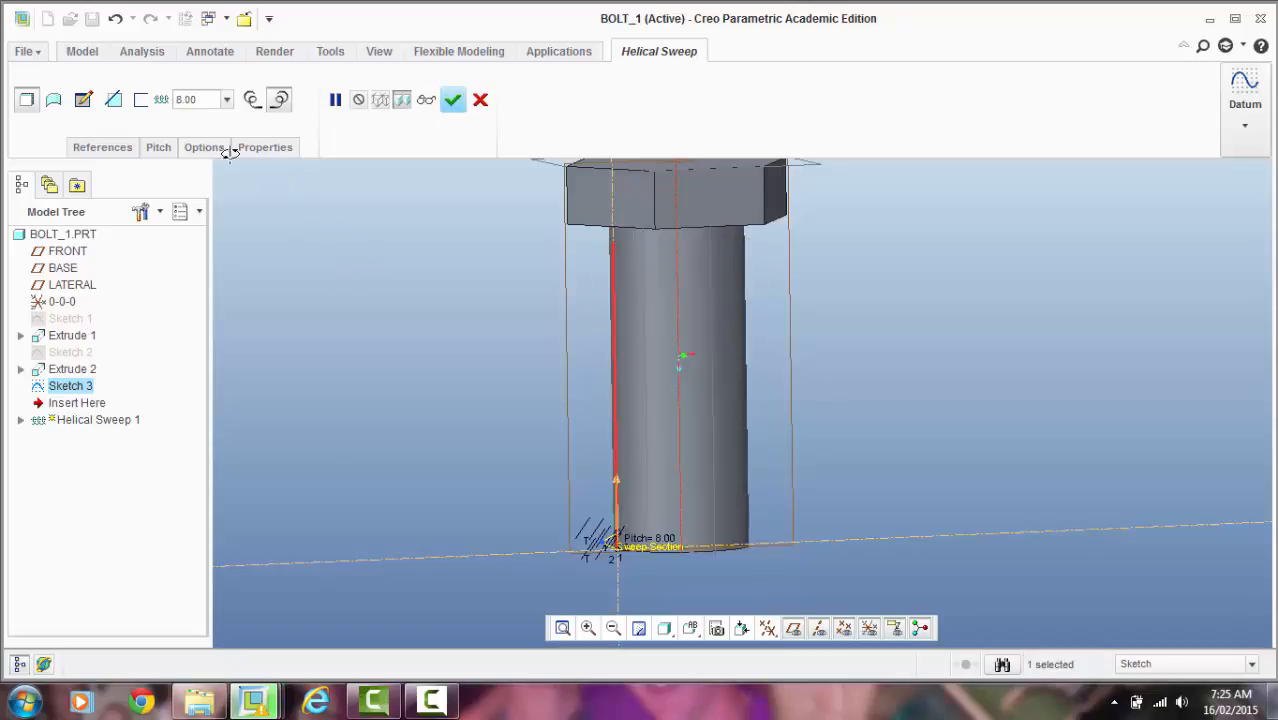
# Step: Set the helical sweep's pitch to 9 and inspect the thread preview from several sides
pyautogui.moveTo(190, 101); pyautogui.dragTo(157, 102)
pyautogui.write('9')
pyautogui.press('Return')
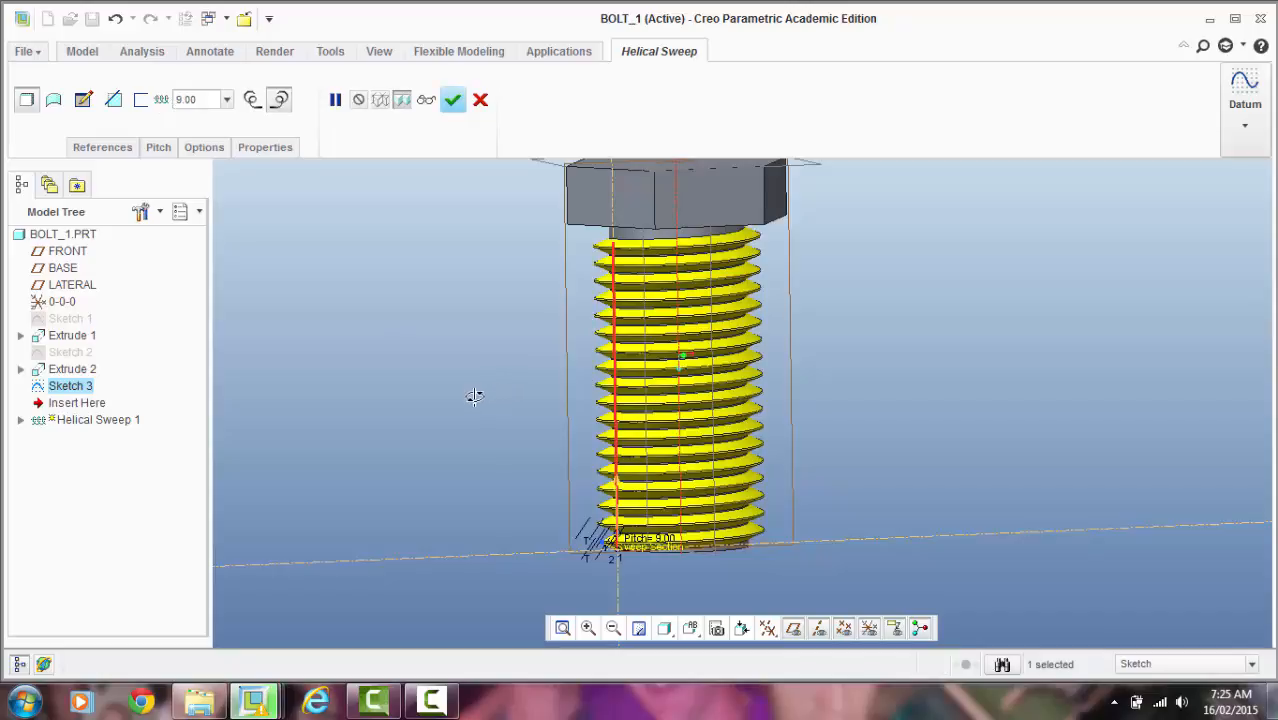
pyautogui.moveTo(474, 396); pyautogui.dragTo(612, 296, button='middle')
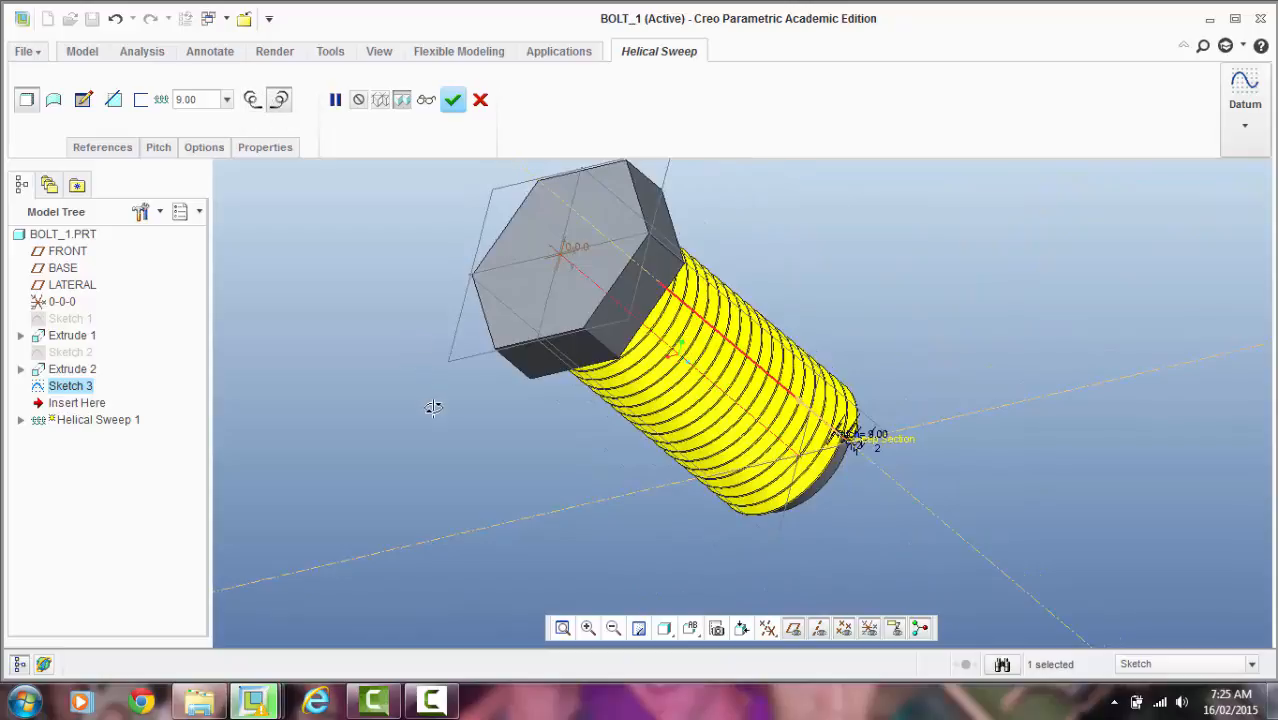
pyautogui.moveTo(433, 407); pyautogui.dragTo(320, 425, button='middle')
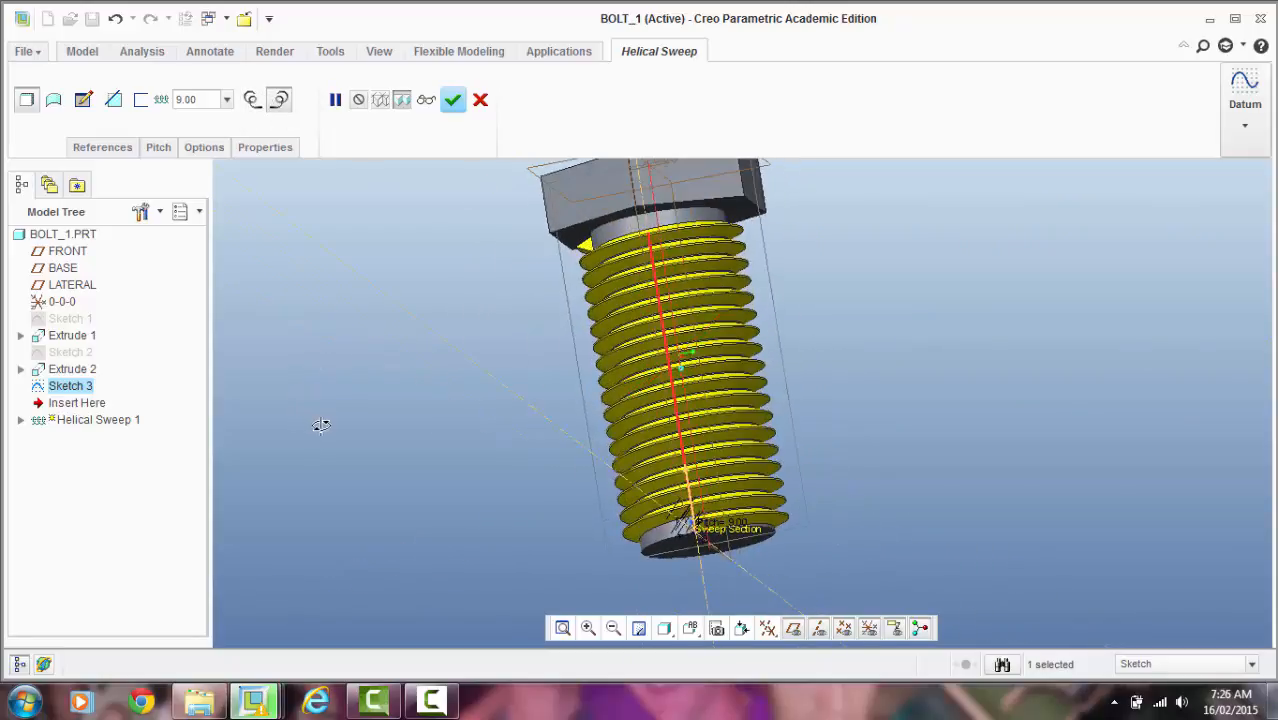
pyautogui.scroll(-2, 320, 425)
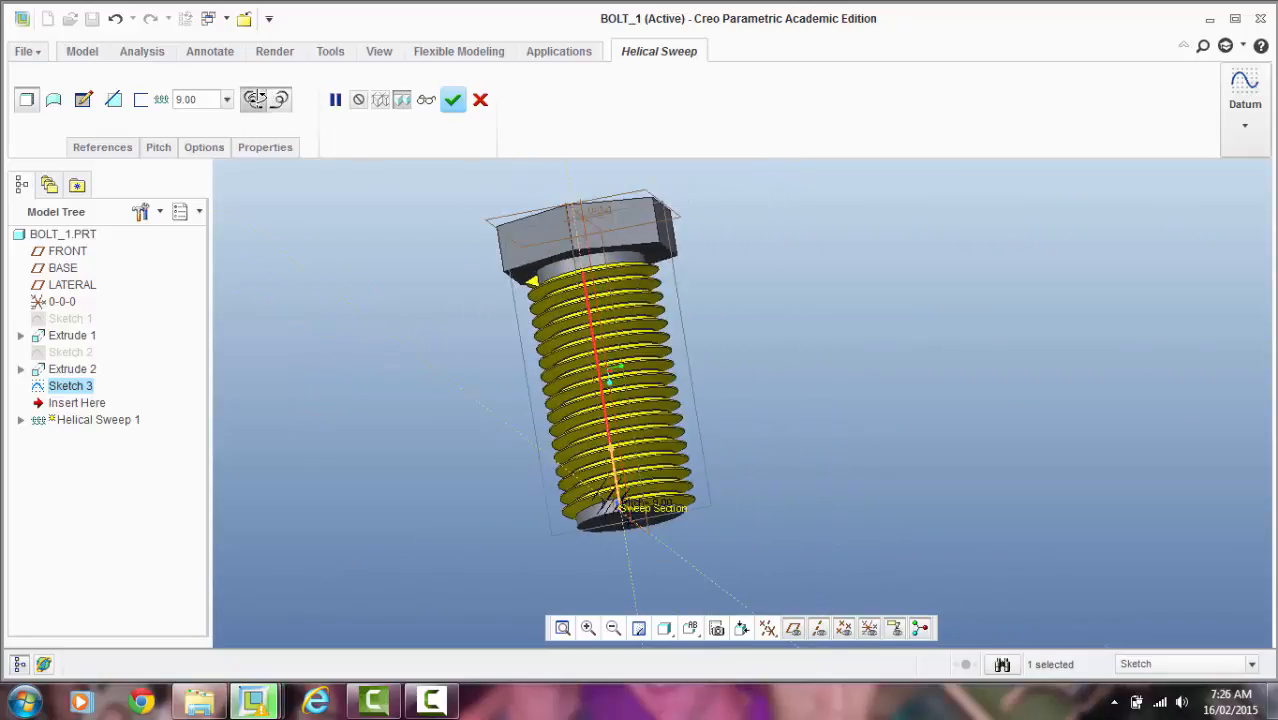
# Step: Use the right-handed rule for the thread and complete the helical sweep
pyautogui.click(274, 99)
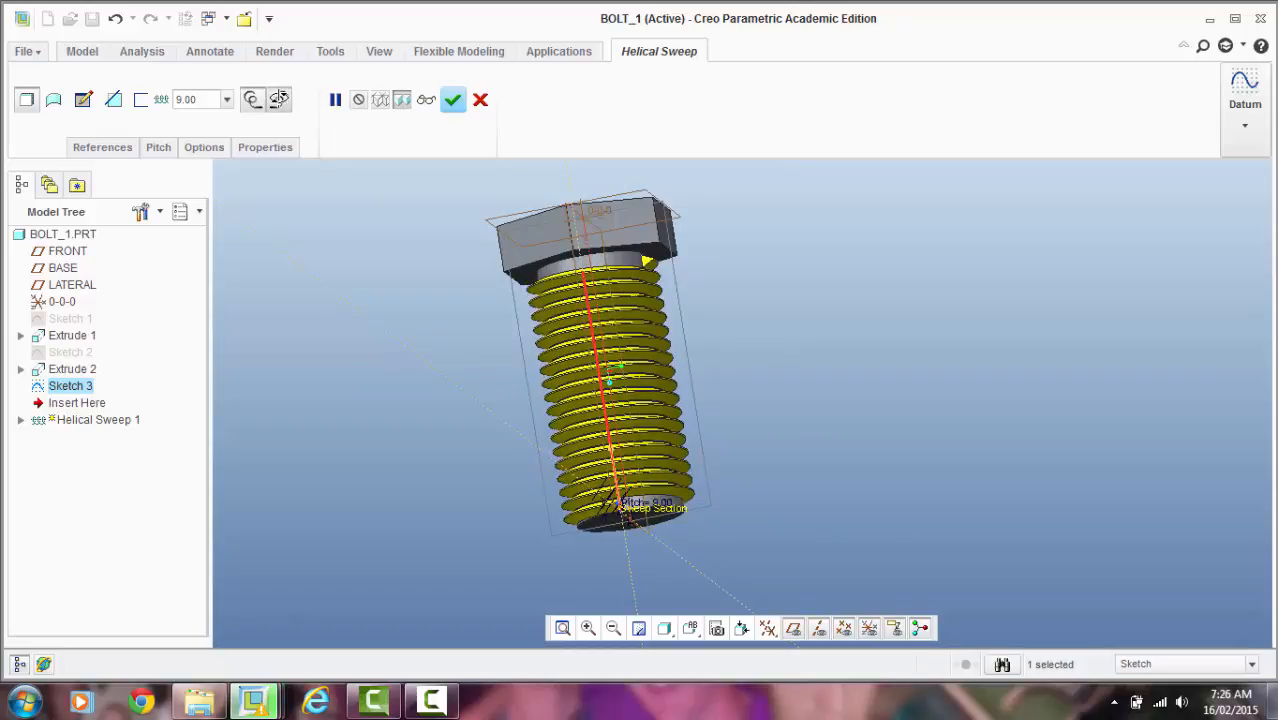
pyautogui.moveTo(405, 313); pyautogui.dragTo(458, 258, button='middle')
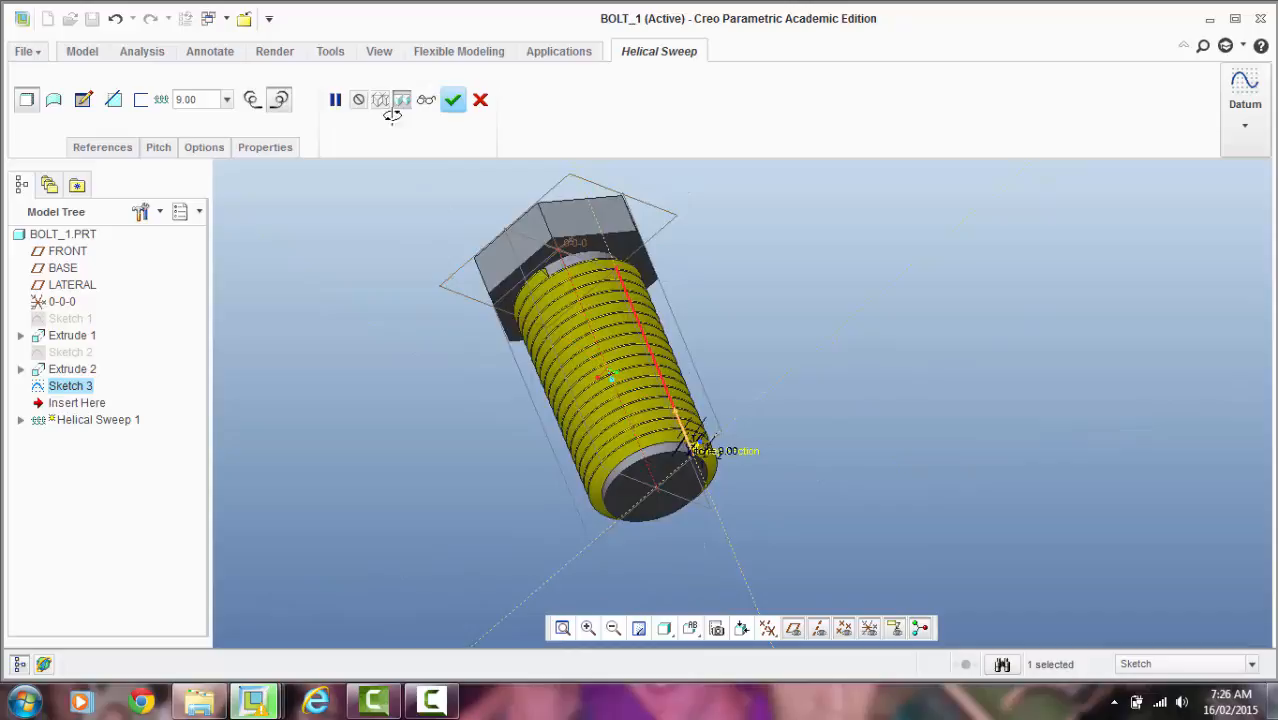
pyautogui.click(455, 95)
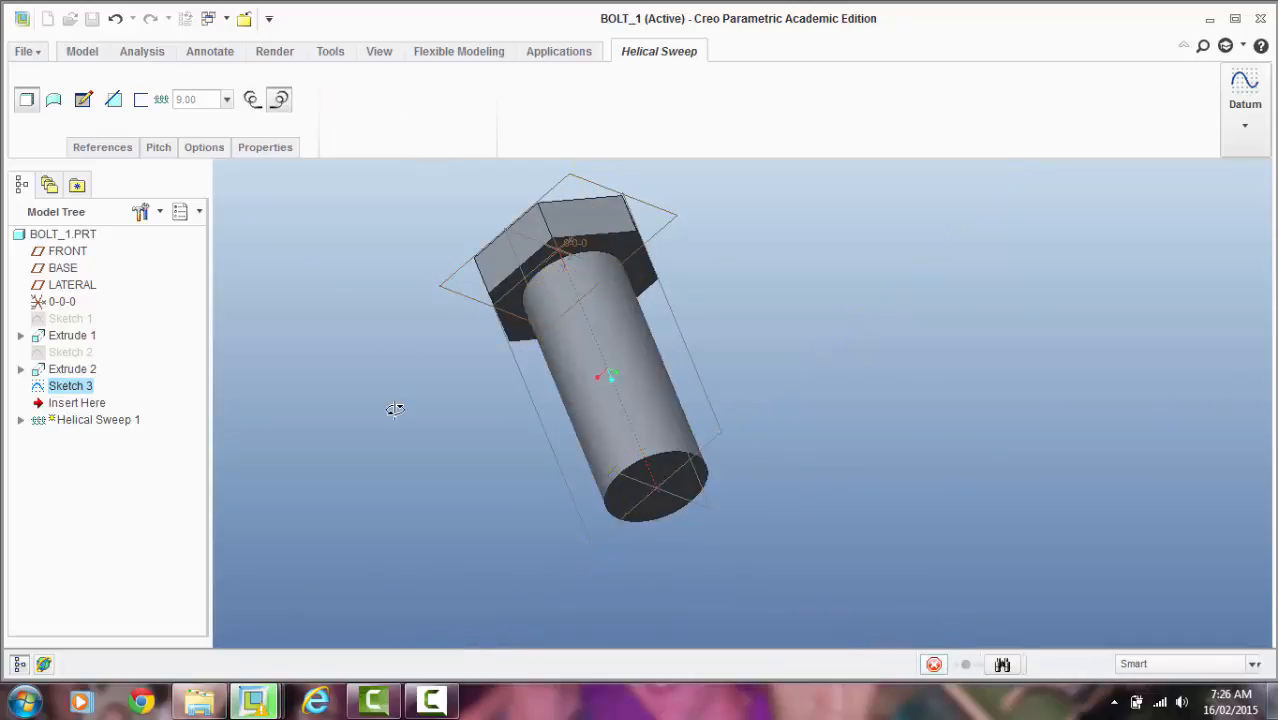
pyautogui.moveTo(414, 412); pyautogui.dragTo(470, 390, button='middle')
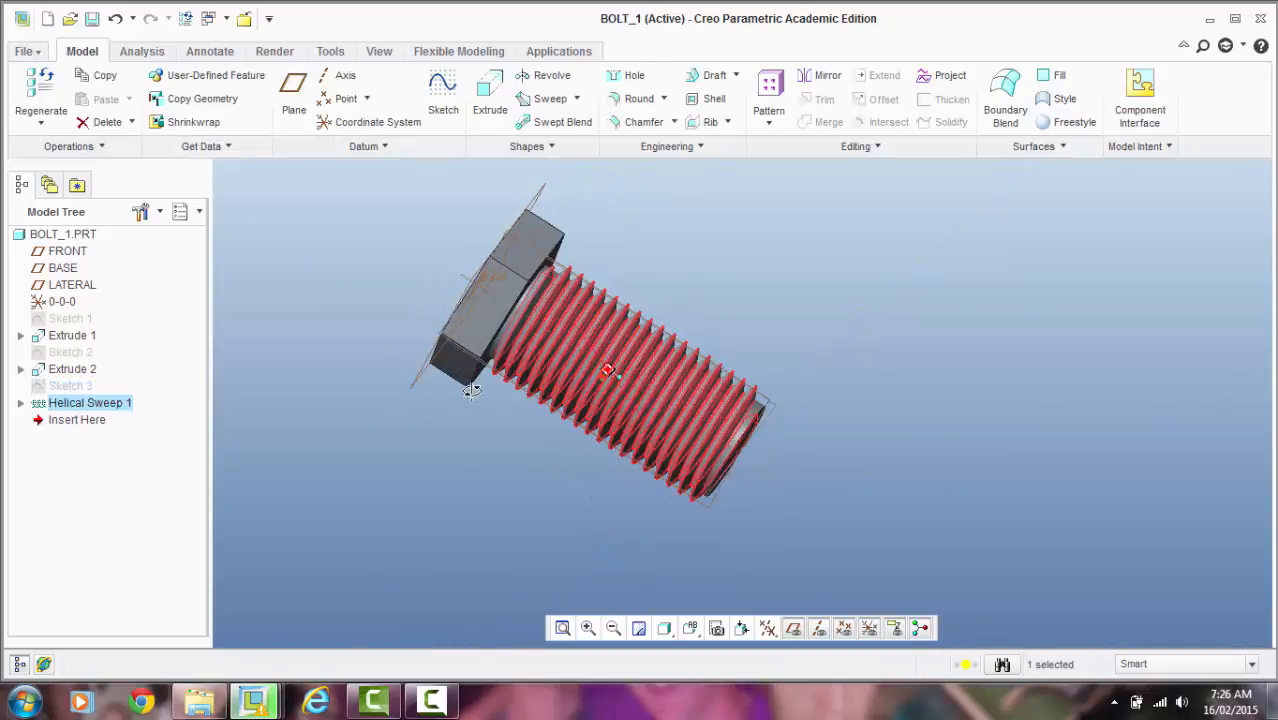
# Step: Start a new sketch on the outer face of the bolt's hexagonal head
pyautogui.click(433, 470)
pyautogui.moveTo(433, 470); pyautogui.dragTo(310, 234, button='middle')
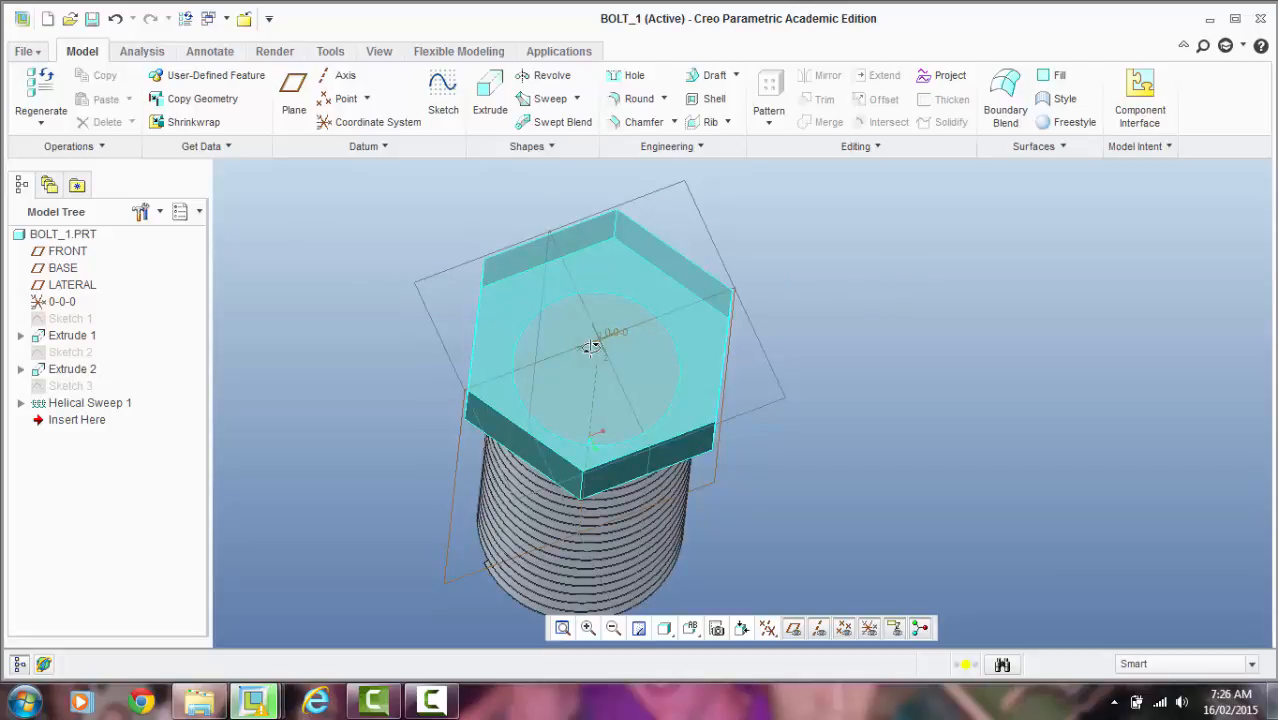
pyautogui.scroll(3, 1012, 408)
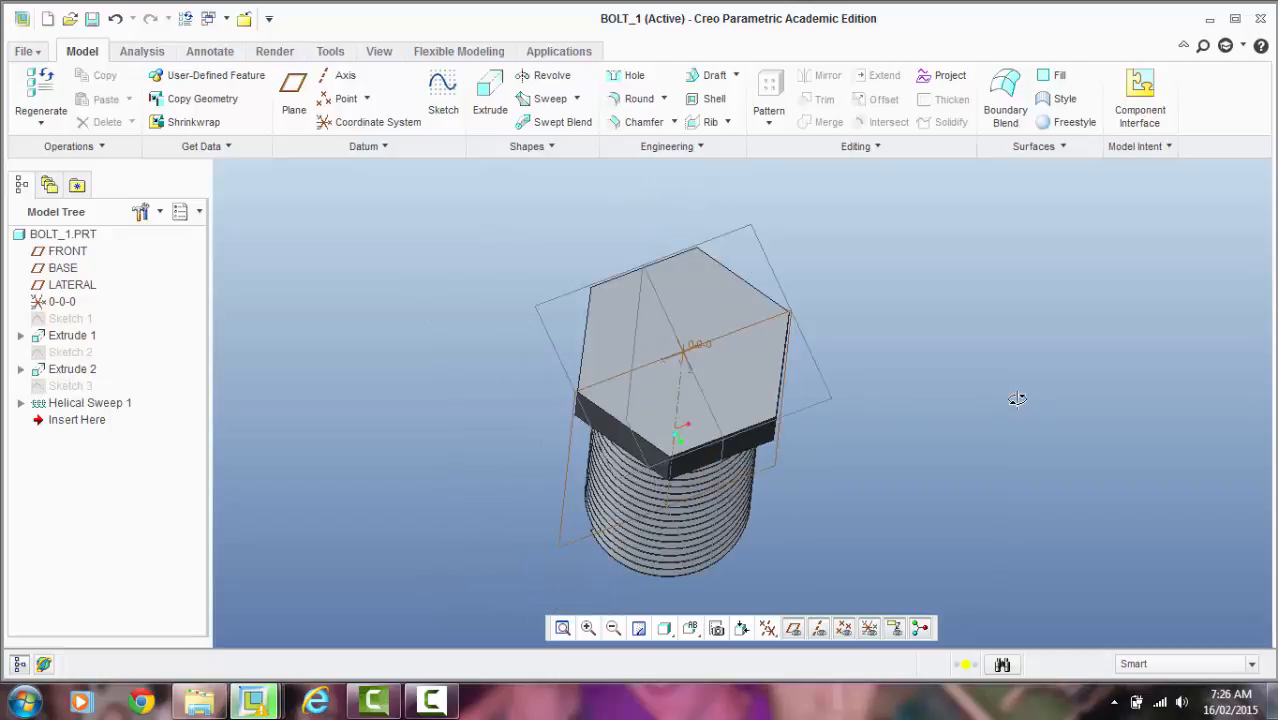
pyautogui.click(689, 348)
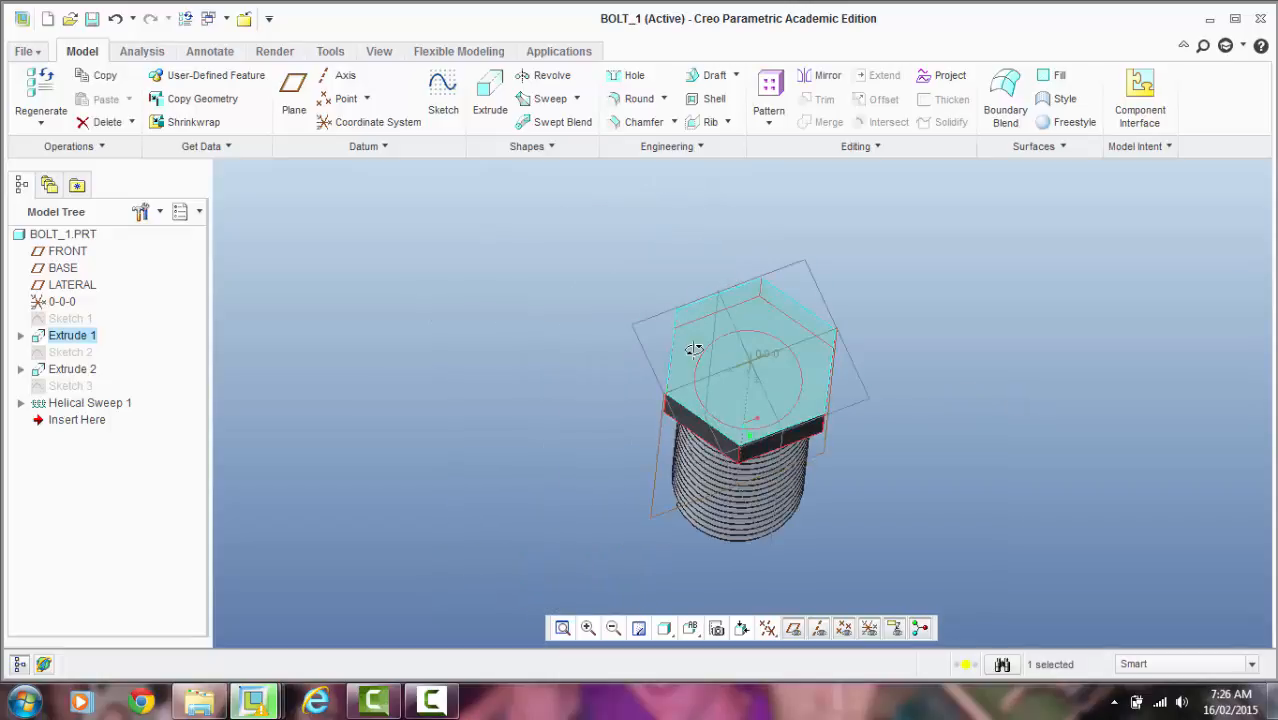
pyautogui.click(438, 92)
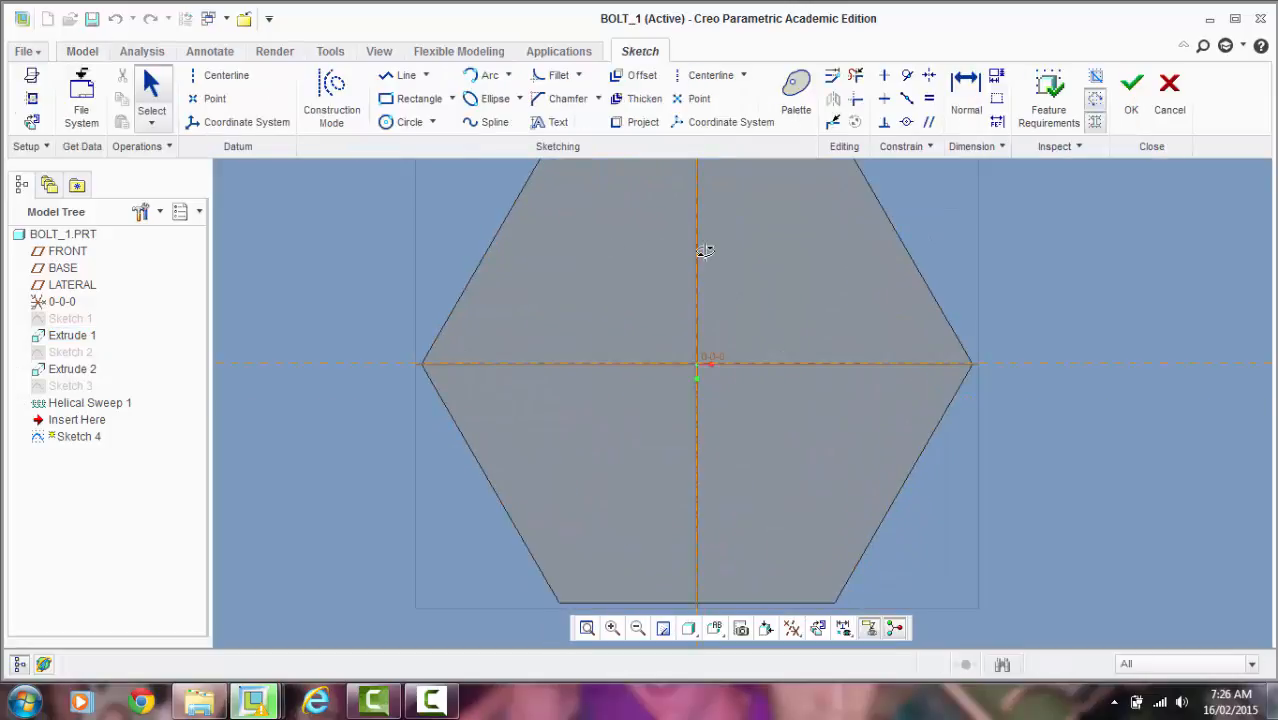
pyautogui.scroll(2, 705, 250)
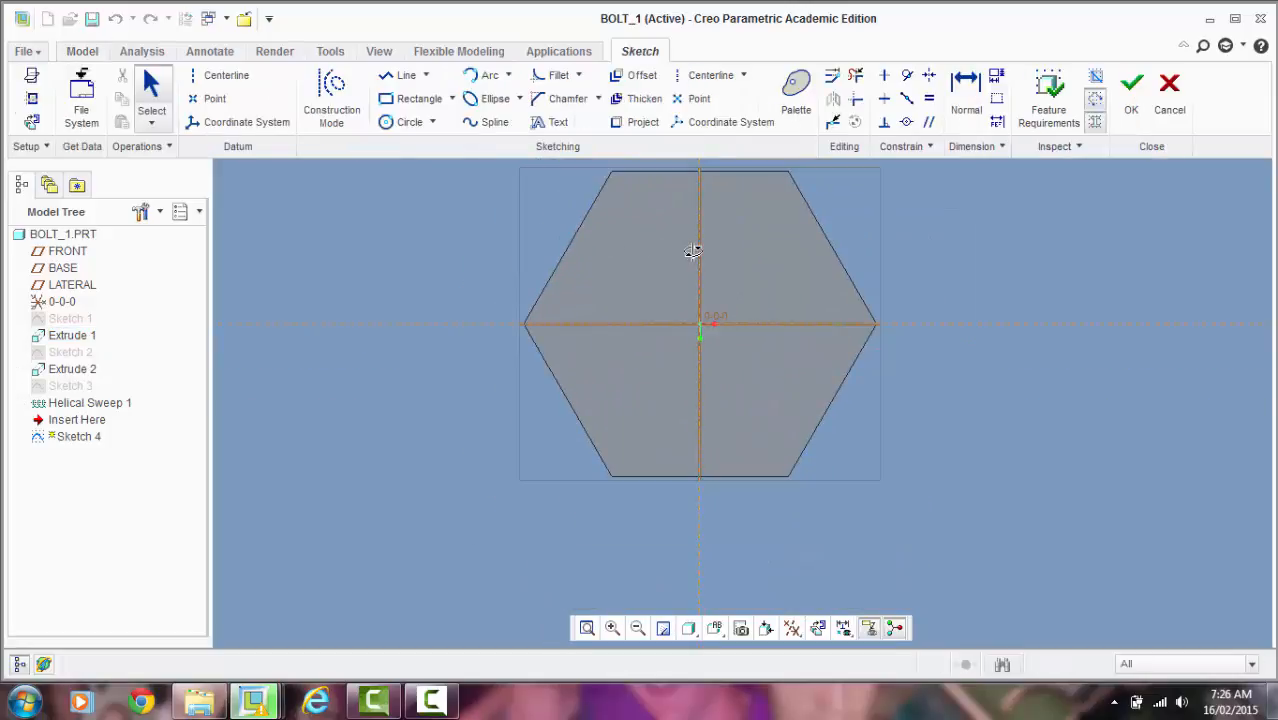
# Step: Sketch a cross of two equal-sized center rectangles, one vertical and one horizontal, both centred on the hexagonal head's origin
pyautogui.click(450, 97)
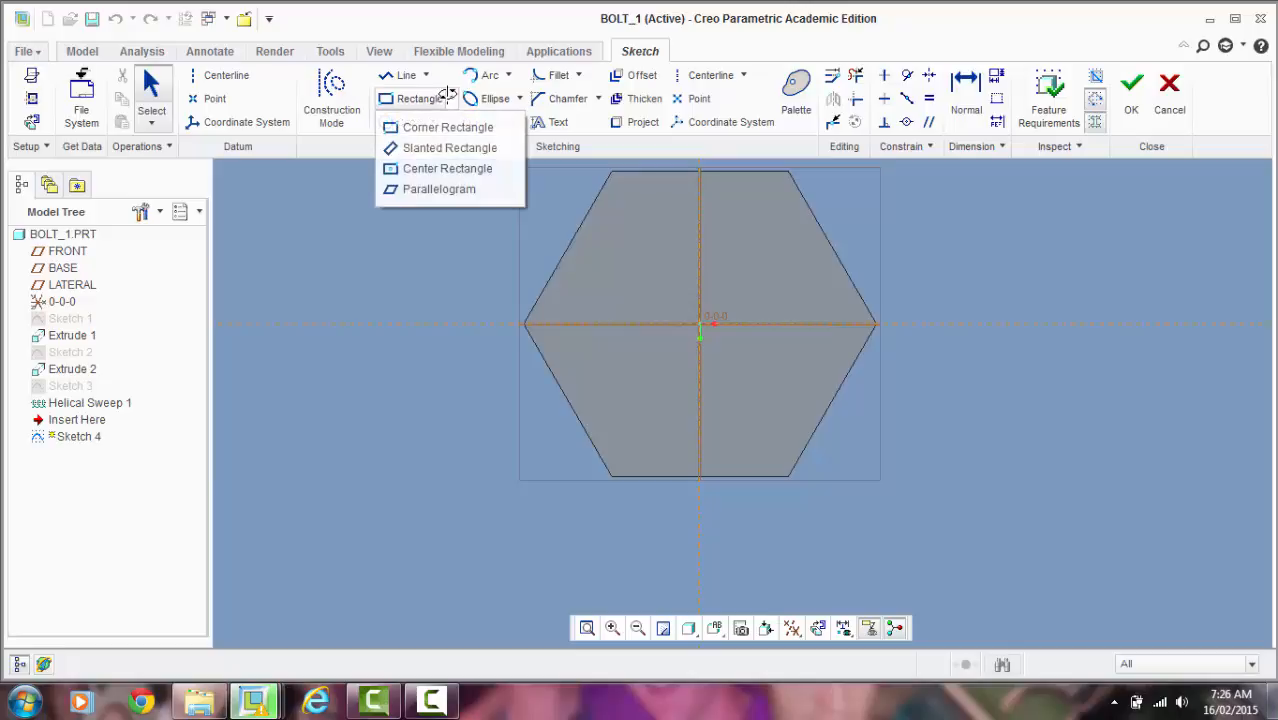
pyautogui.click(430, 169)
pyautogui.scroll(-2, 705, 325)
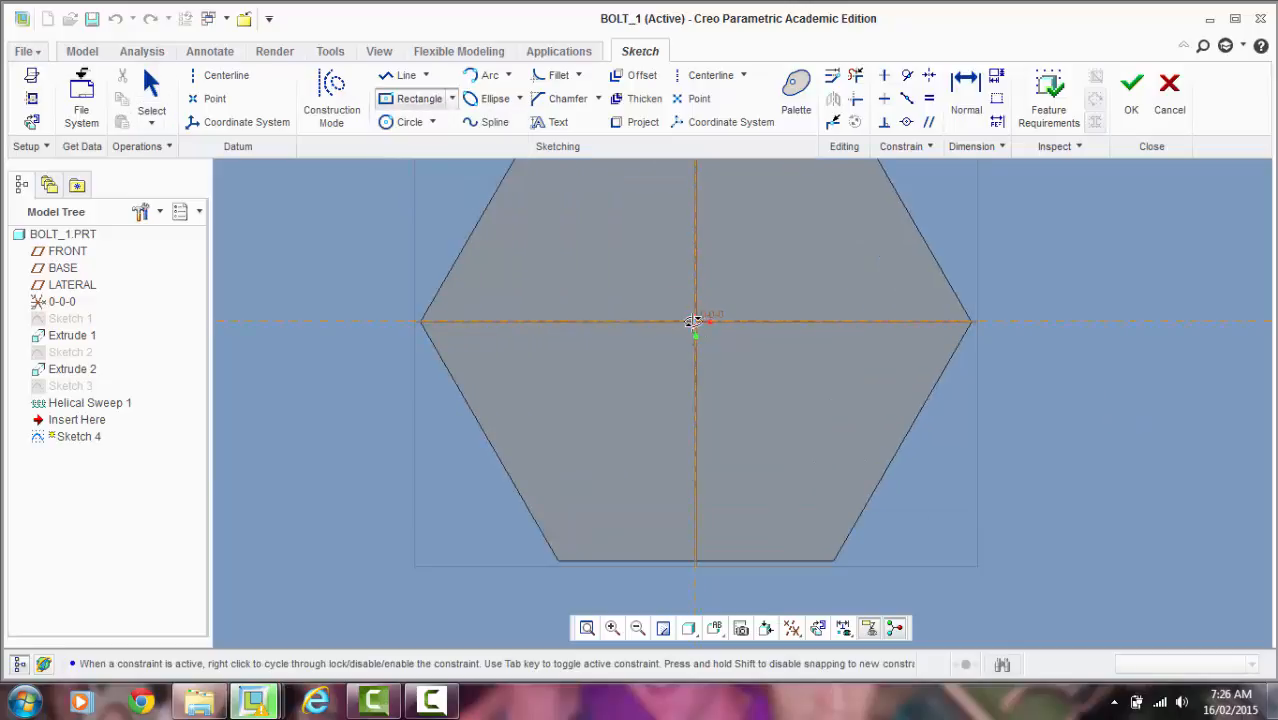
pyautogui.click(694, 321)
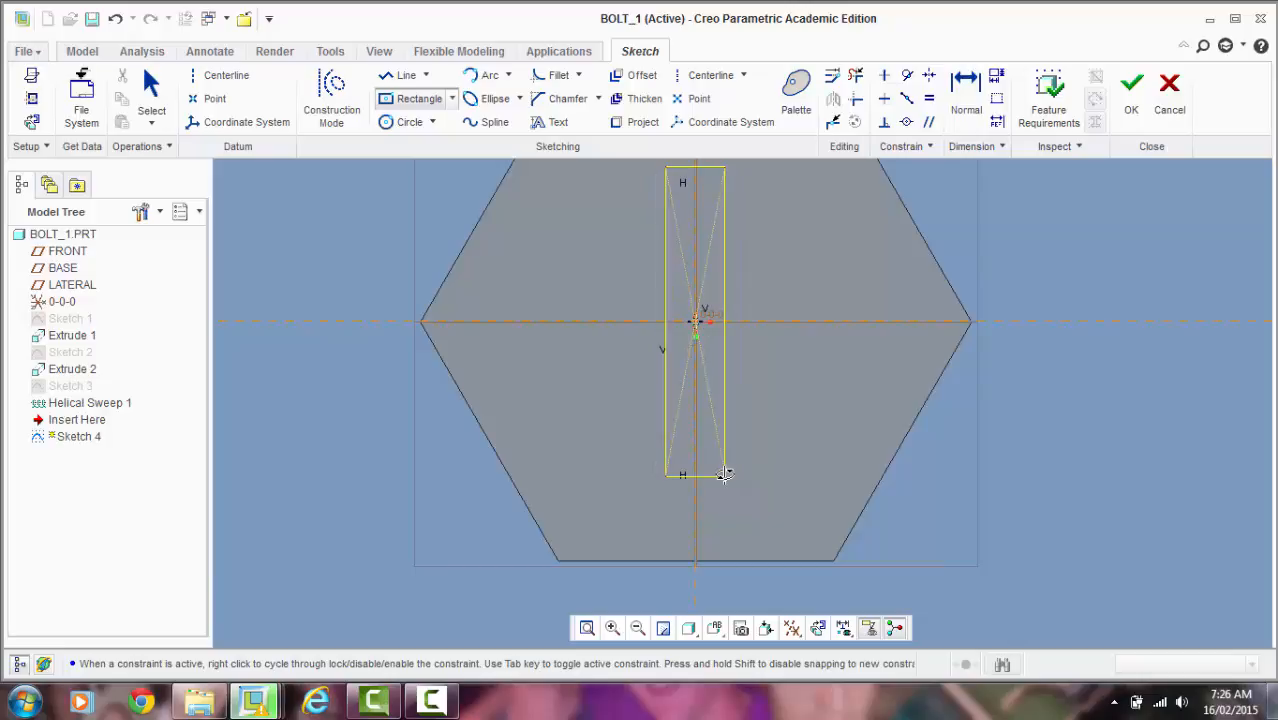
pyautogui.click(723, 487)
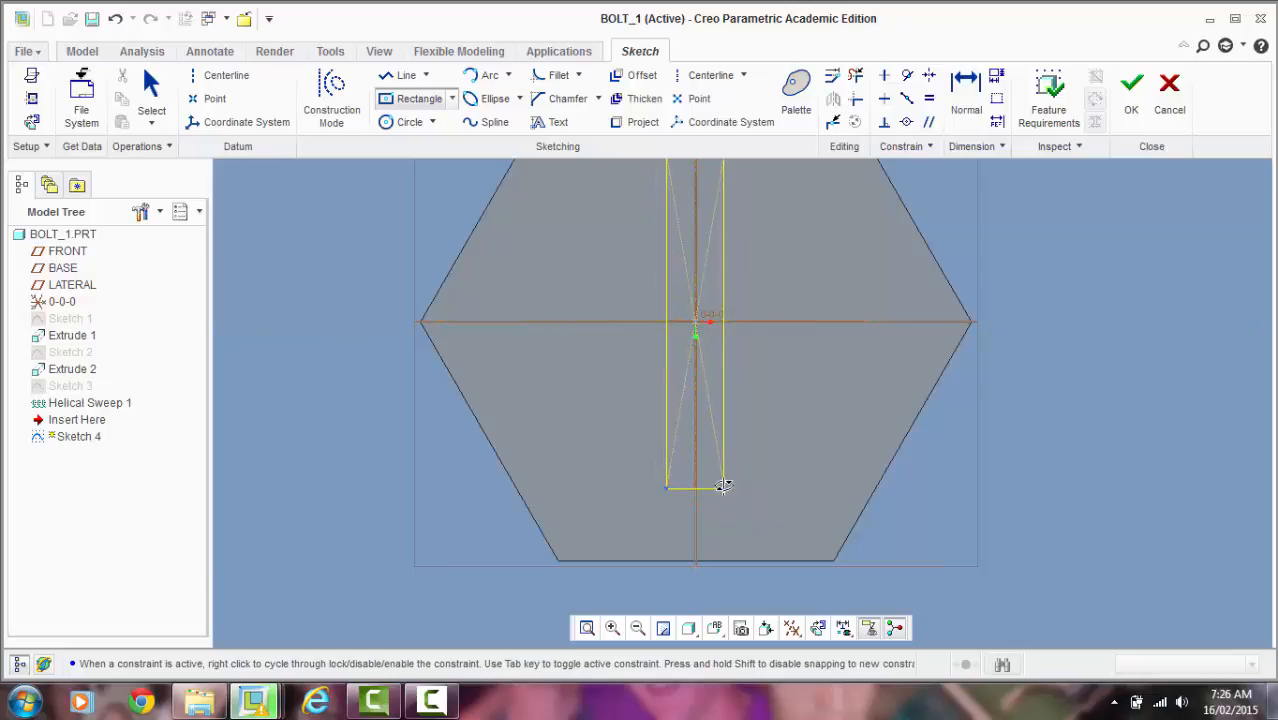
pyautogui.click(694, 321)
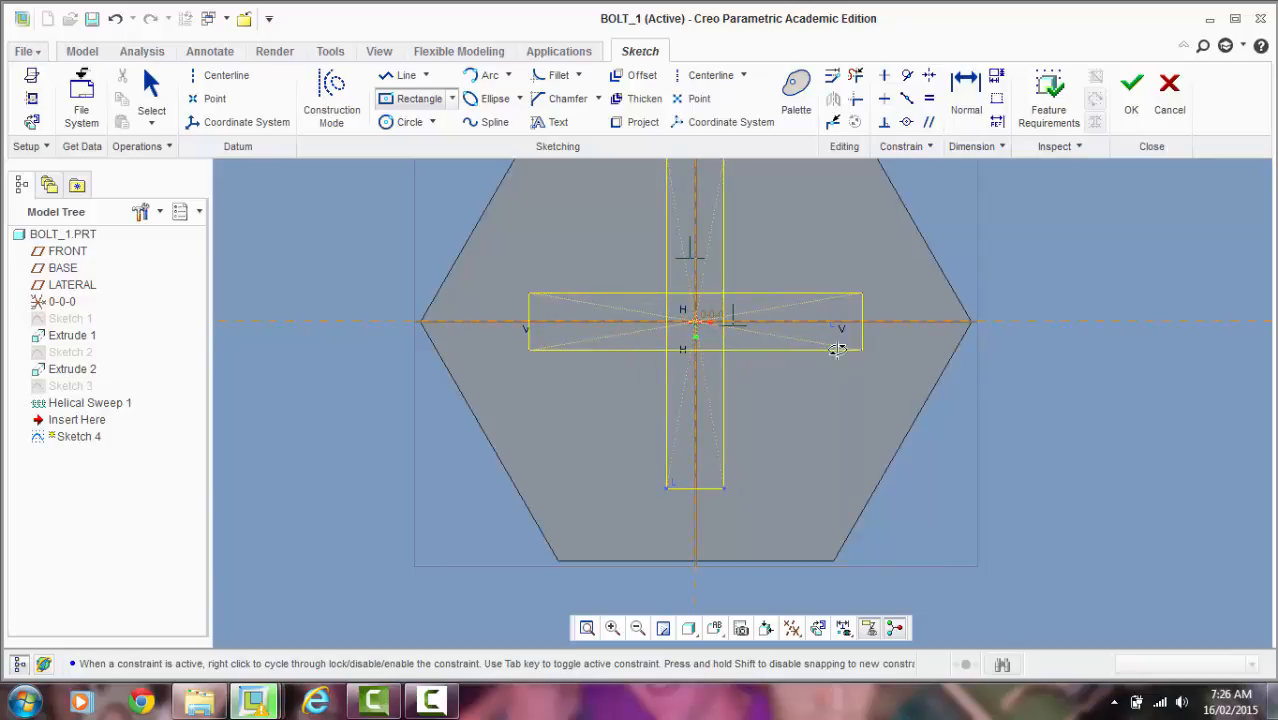
pyautogui.click(837, 349)
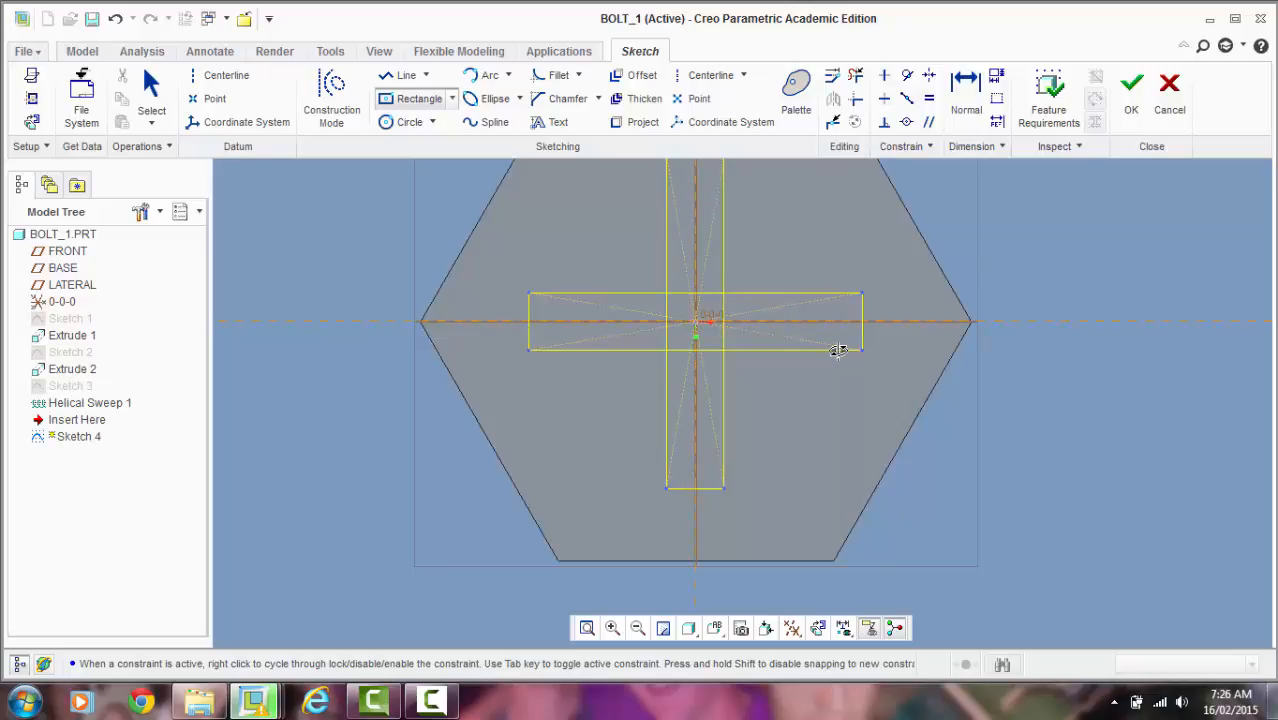
pyautogui.middleClick(832, 418)
# Step: Set the width of the cross's arms to 10 on the hexagonal head sketch
pyautogui.scroll(5, 693, 485)
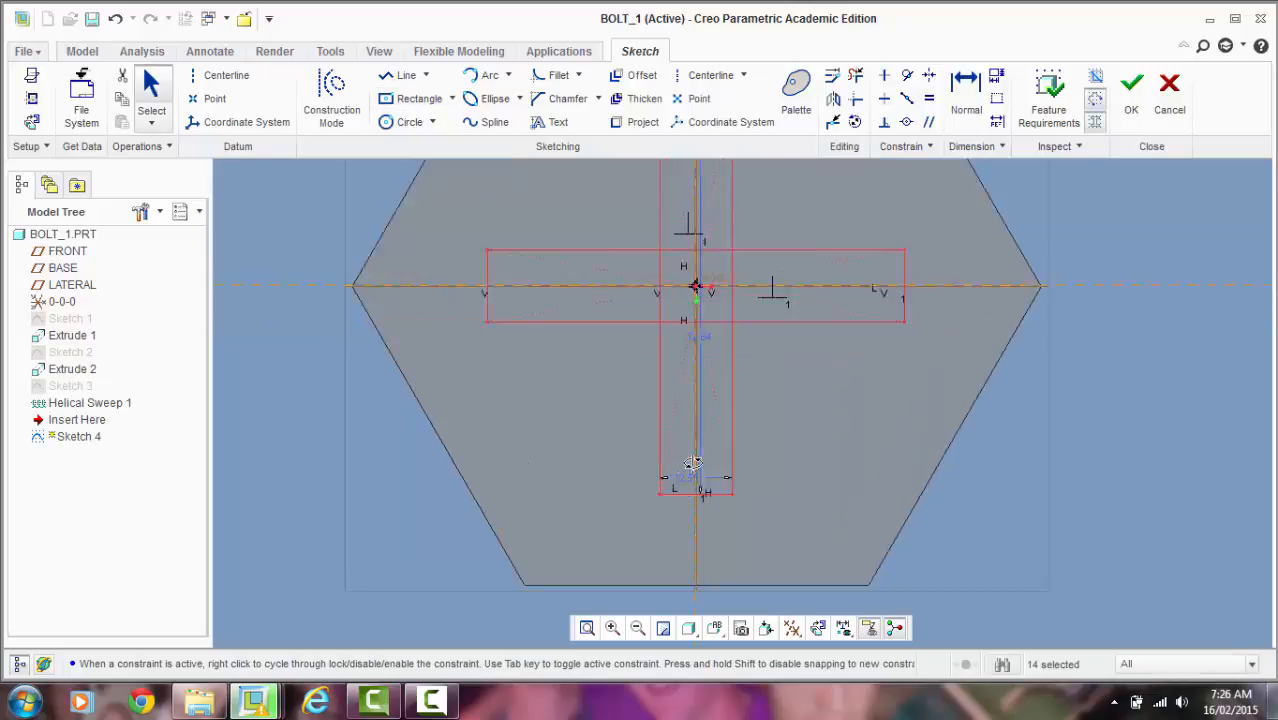
pyautogui.doubleClick(671, 504)
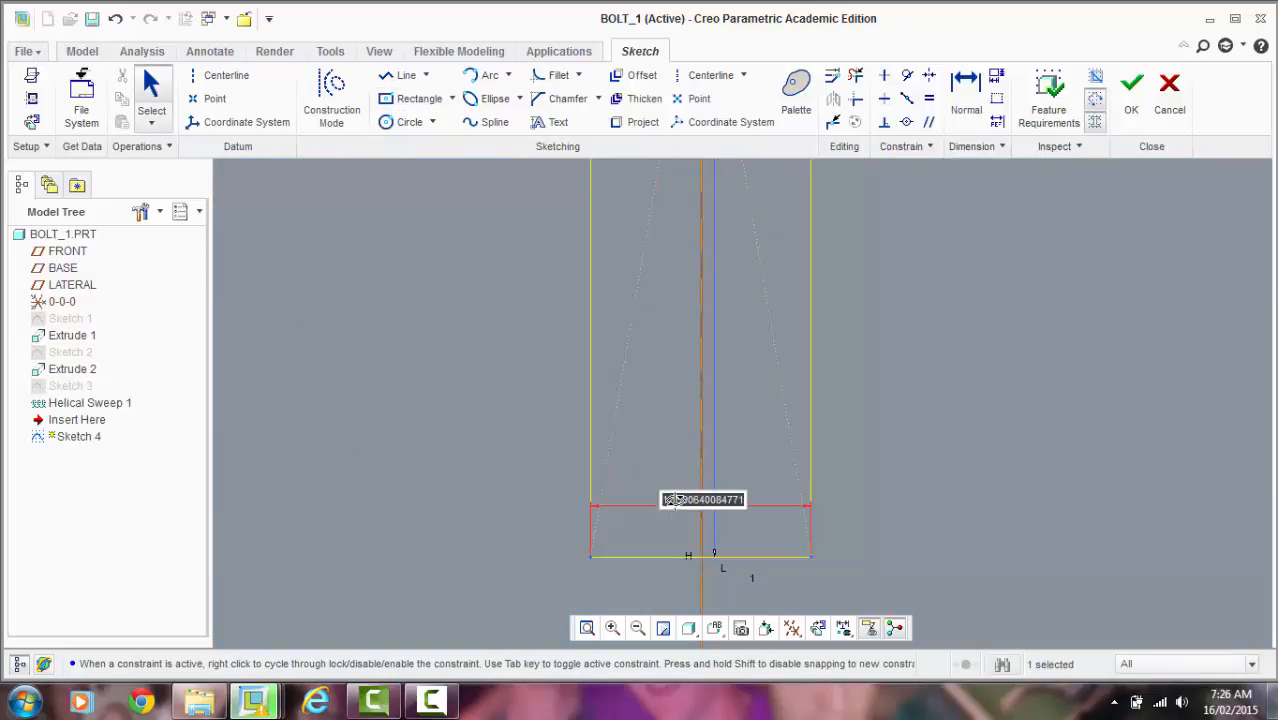
pyautogui.write('10')
pyautogui.press('Return')
pyautogui.scroll(-5, 650, 500)
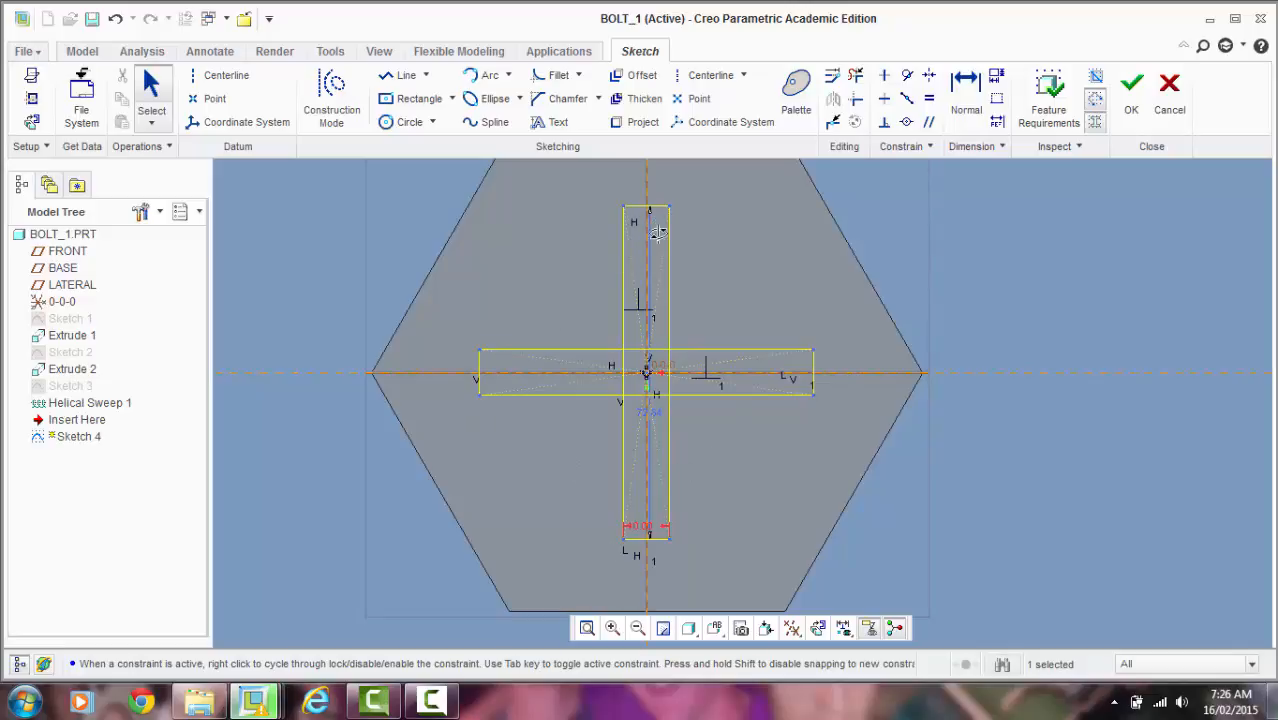
# Step: Trim the overlapping rectangle edges inside the centre of the cross and finish the sketch
pyautogui.scroll(2, 652, 370)
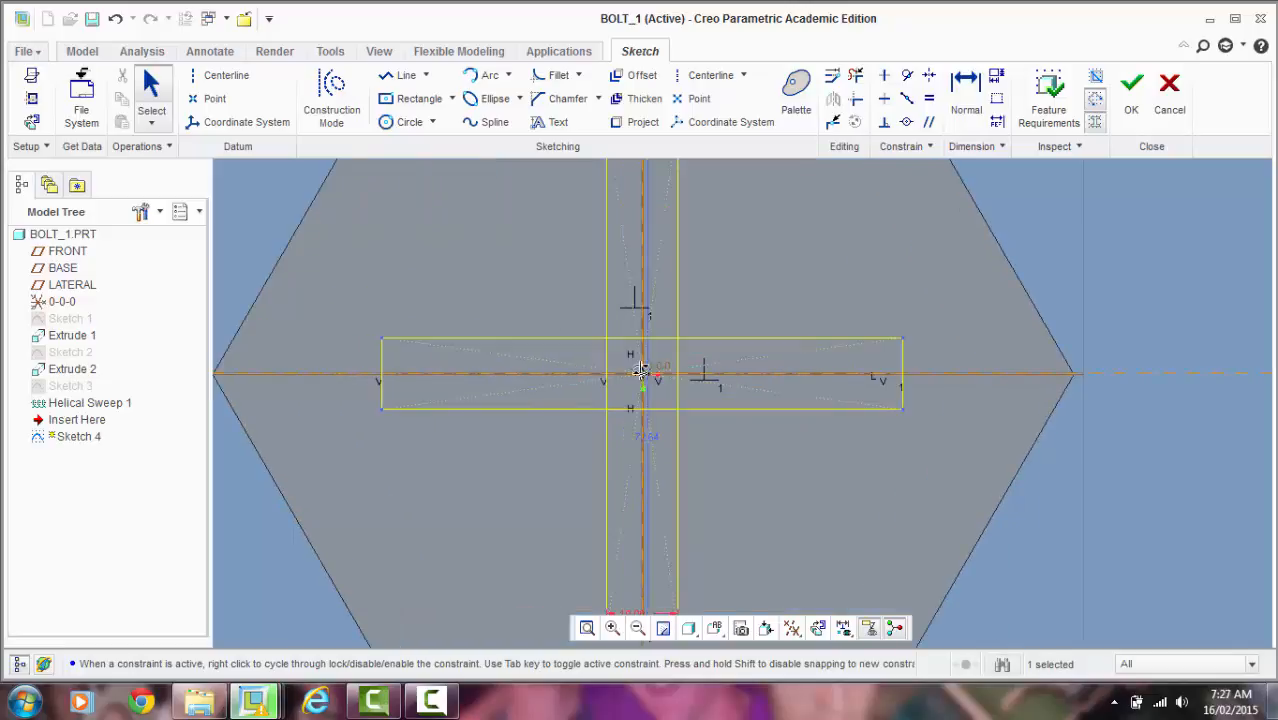
pyautogui.scroll(-2, 652, 374)
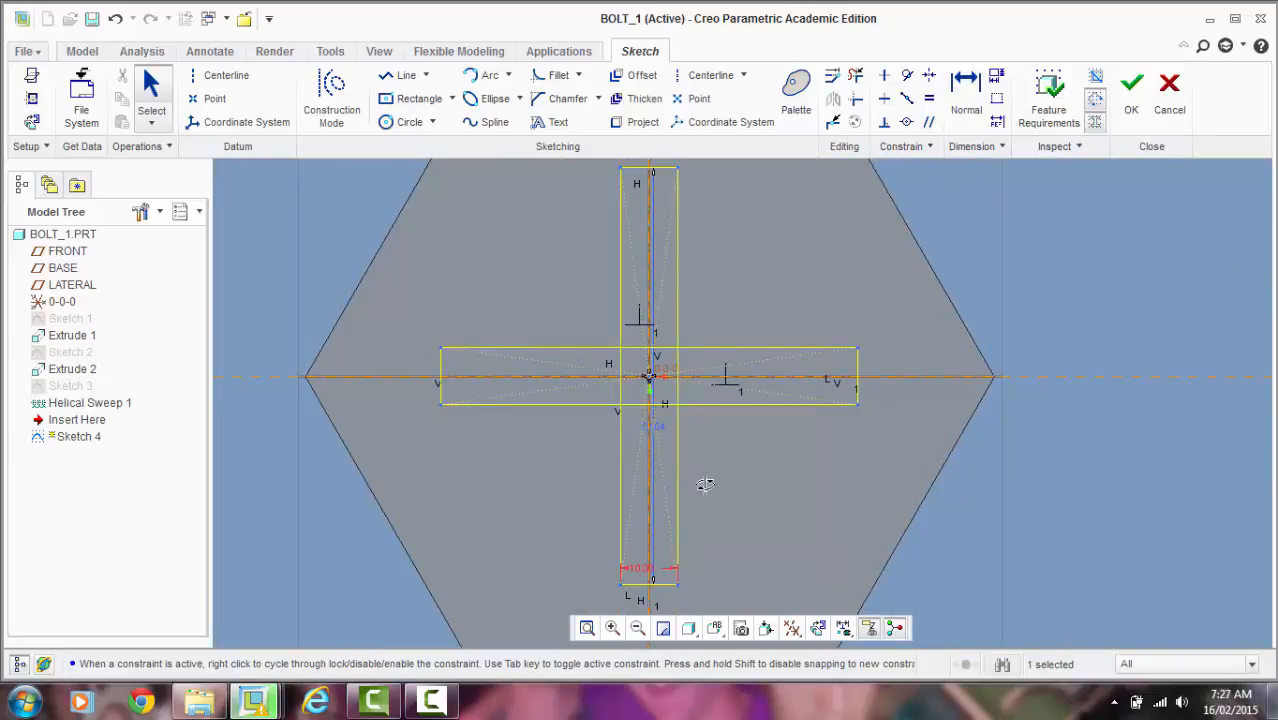
pyautogui.scroll(-3, 705, 455)
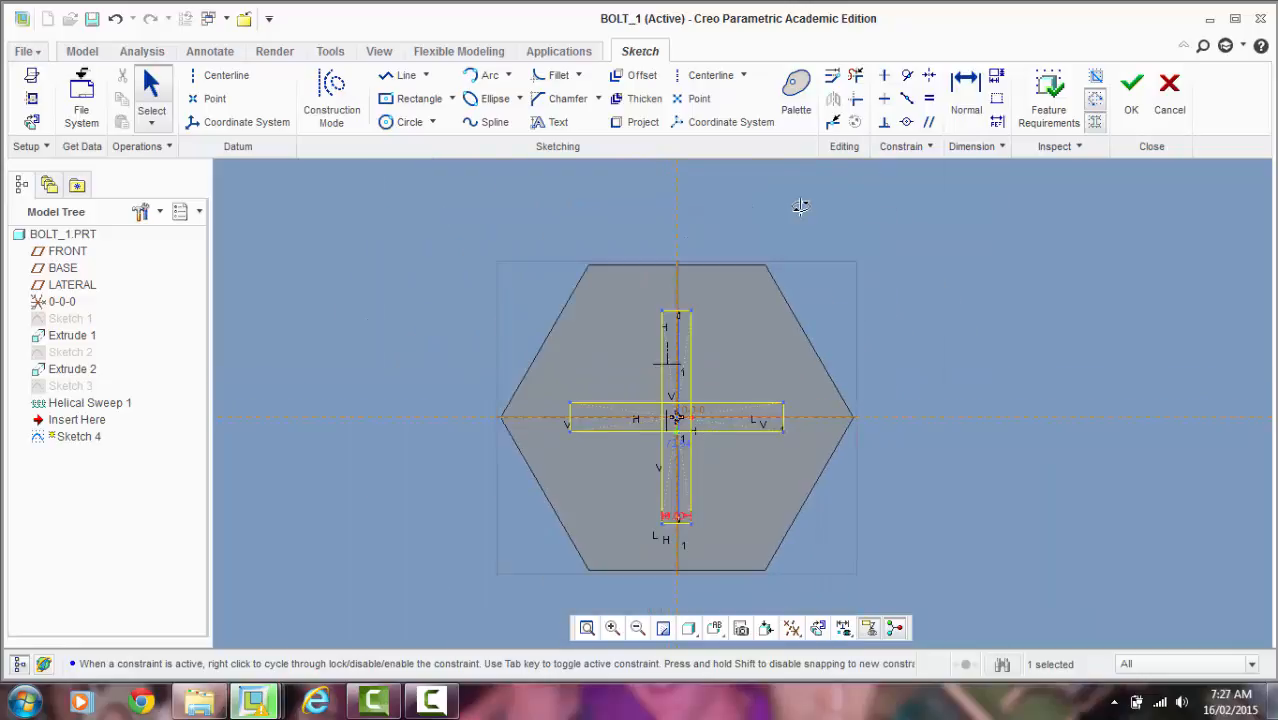
pyautogui.scroll(3, 678, 400)
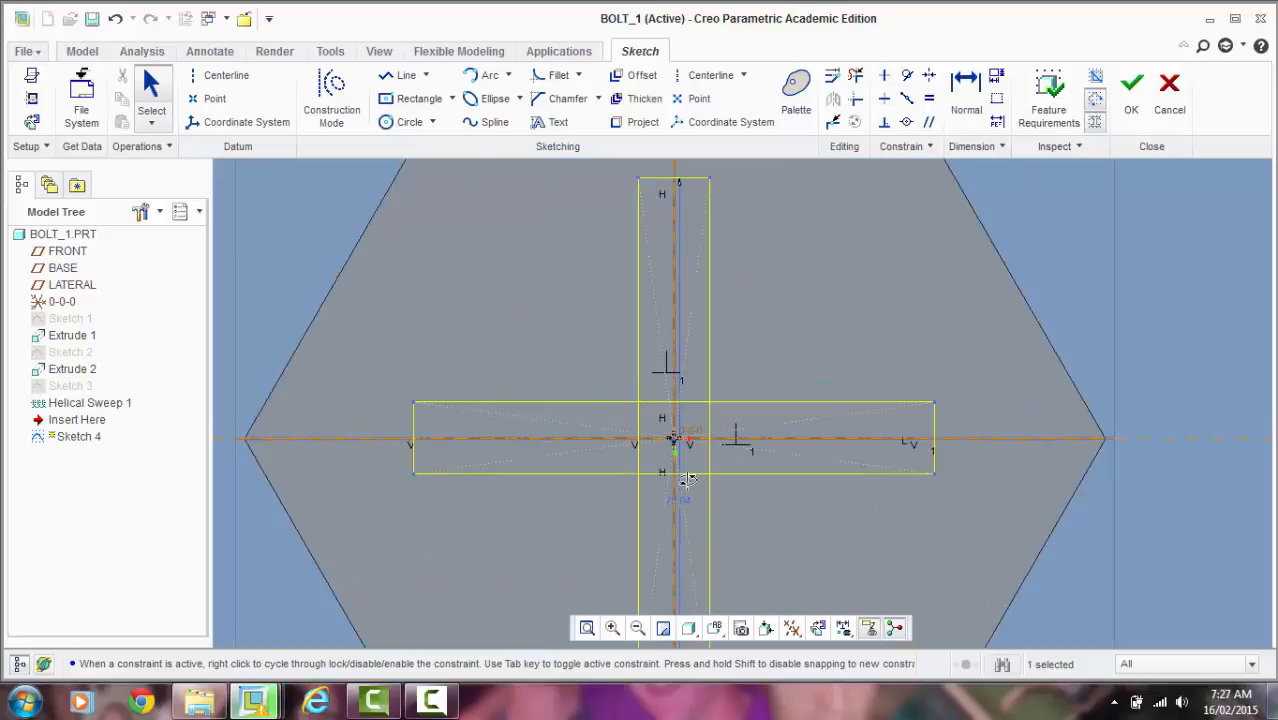
pyautogui.click(853, 74)
pyautogui.scroll(3, 703, 365)
pyautogui.moveTo(738, 359)
pyautogui.mouseDown()
pyautogui.moveTo(673, 357)
pyautogui.moveTo(639, 382)
pyautogui.mouseUp()
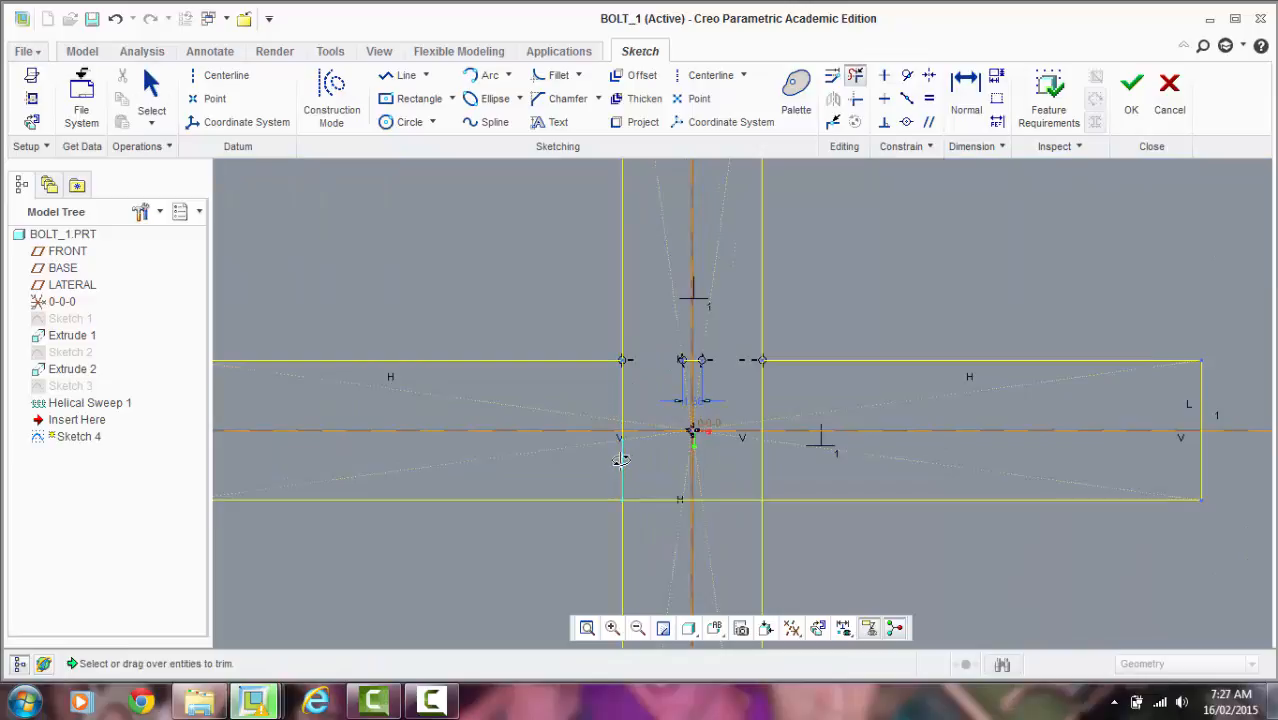
pyautogui.moveTo(620, 461)
pyautogui.mouseDown()
pyautogui.moveTo(620, 398)
pyautogui.moveTo(767, 395)
pyautogui.moveTo(763, 441)
pyautogui.moveTo(737, 481)
pyautogui.mouseUp()
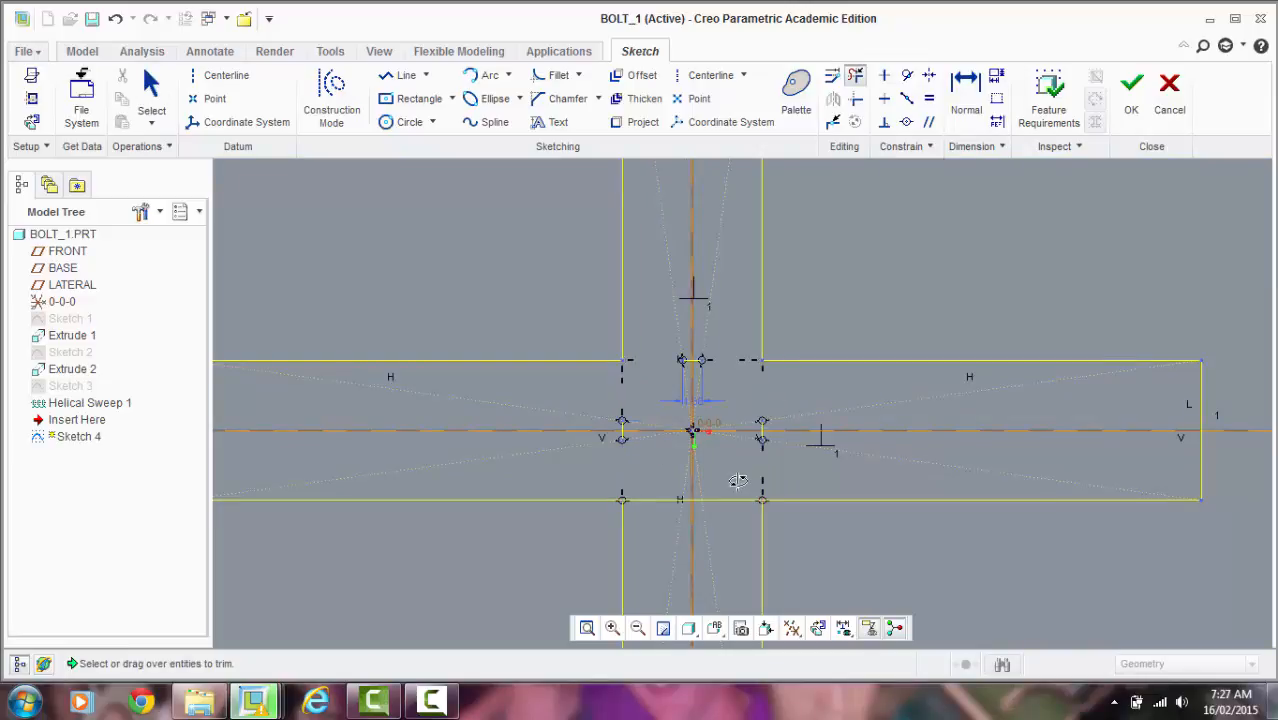
pyautogui.click(723, 495)
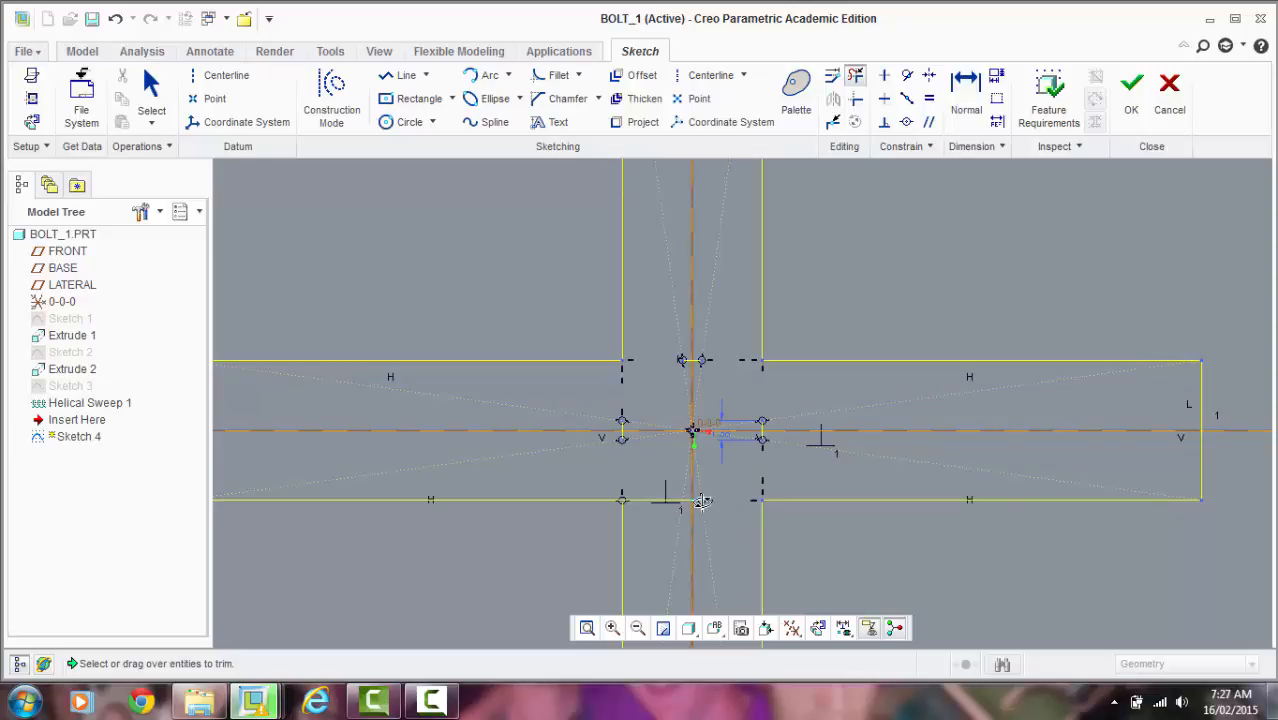
pyautogui.click(636, 497)
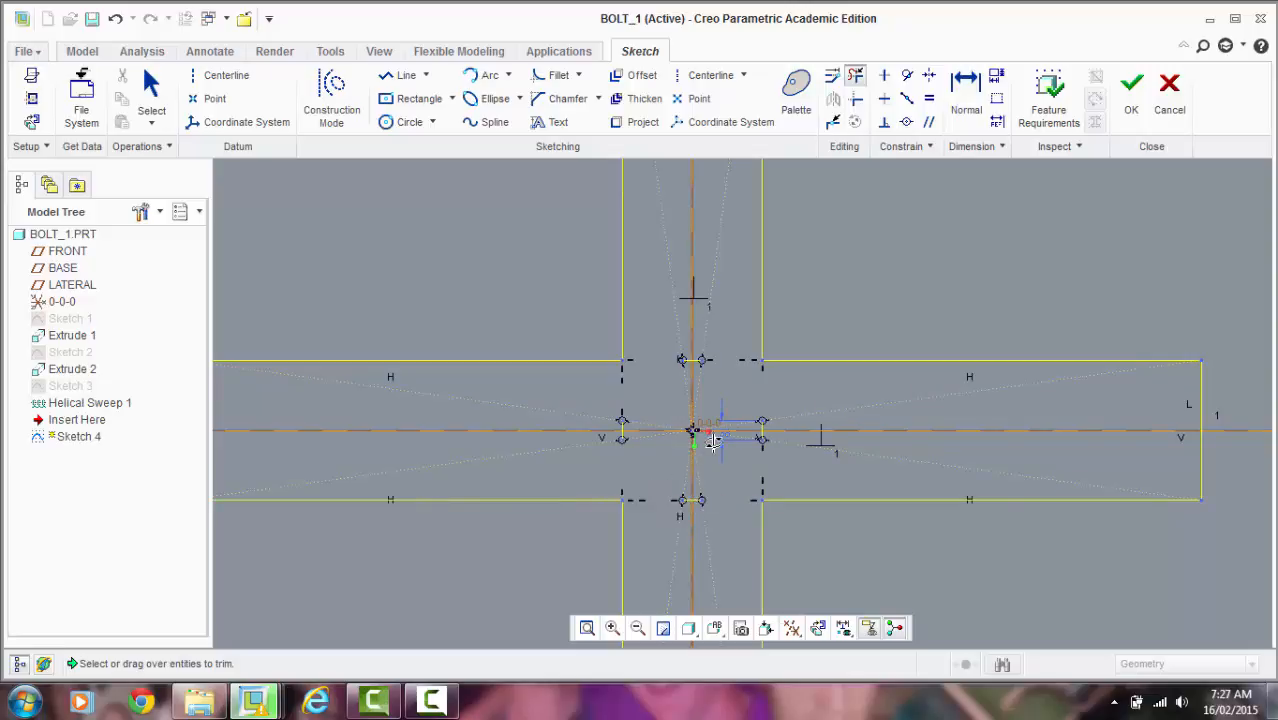
pyautogui.scroll(-5, 712, 442)
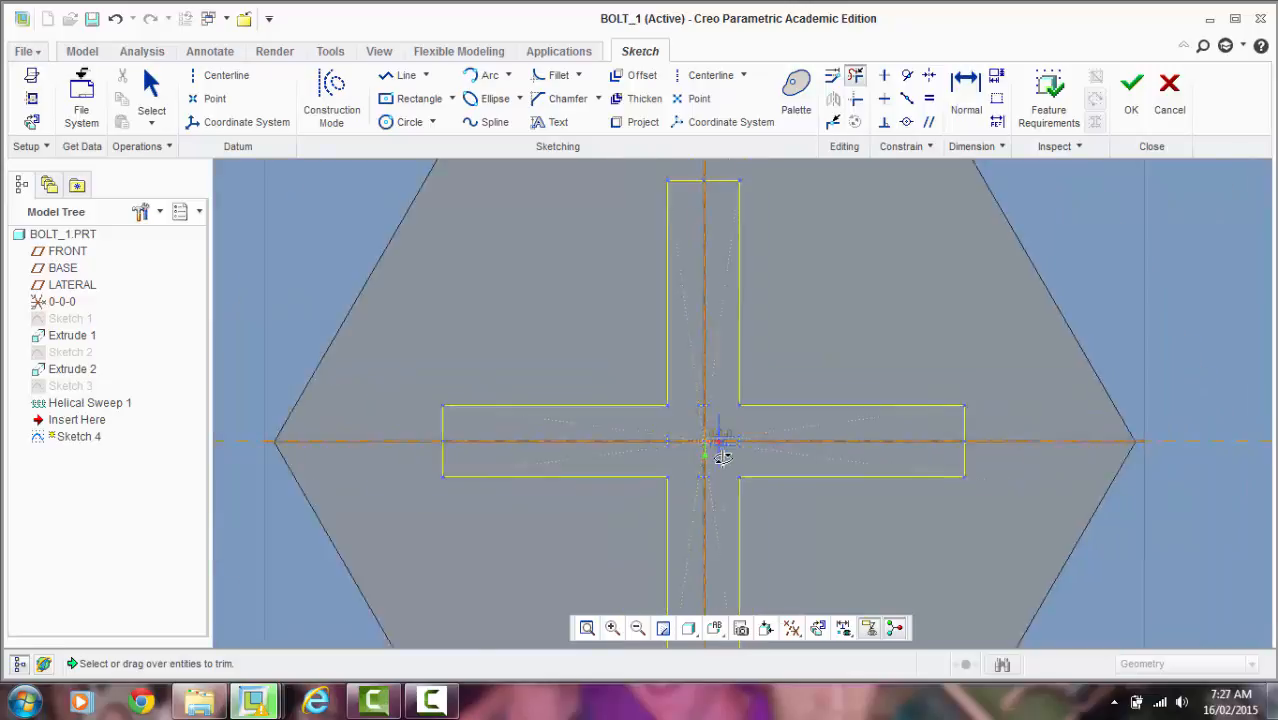
pyautogui.click(1131, 105)
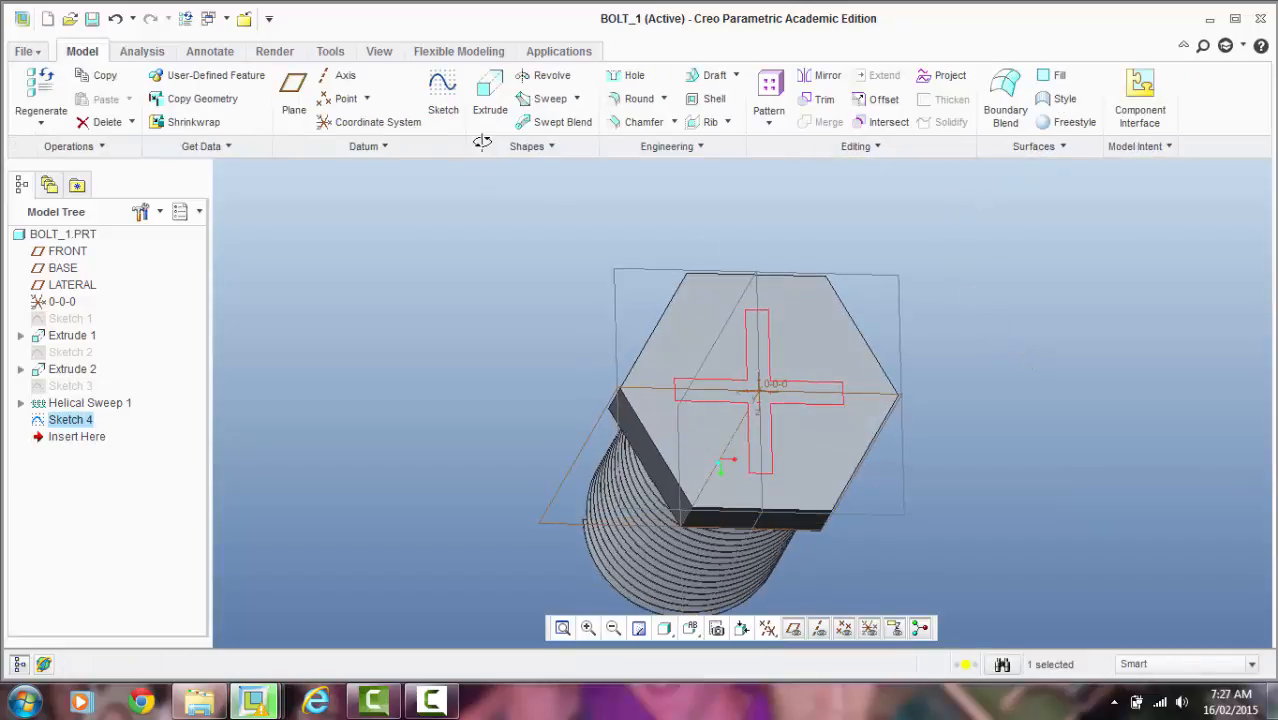
pyautogui.click(487, 108)
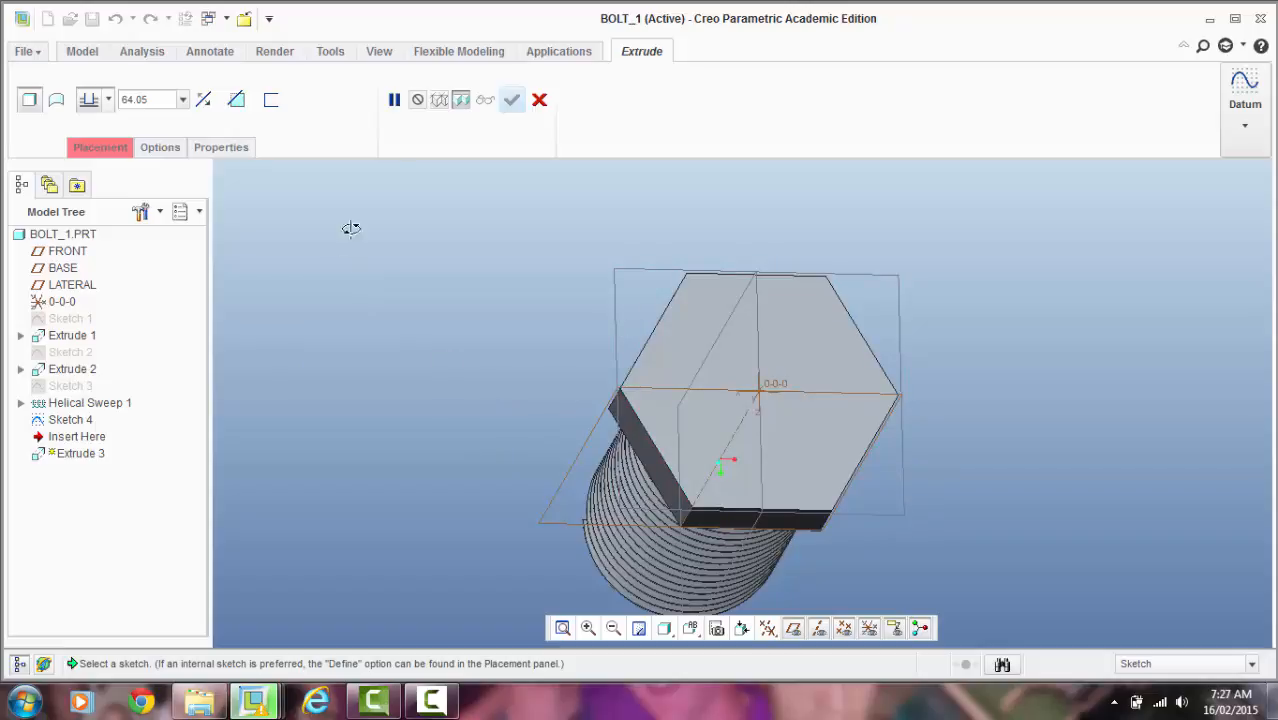
pyautogui.click(537, 99)
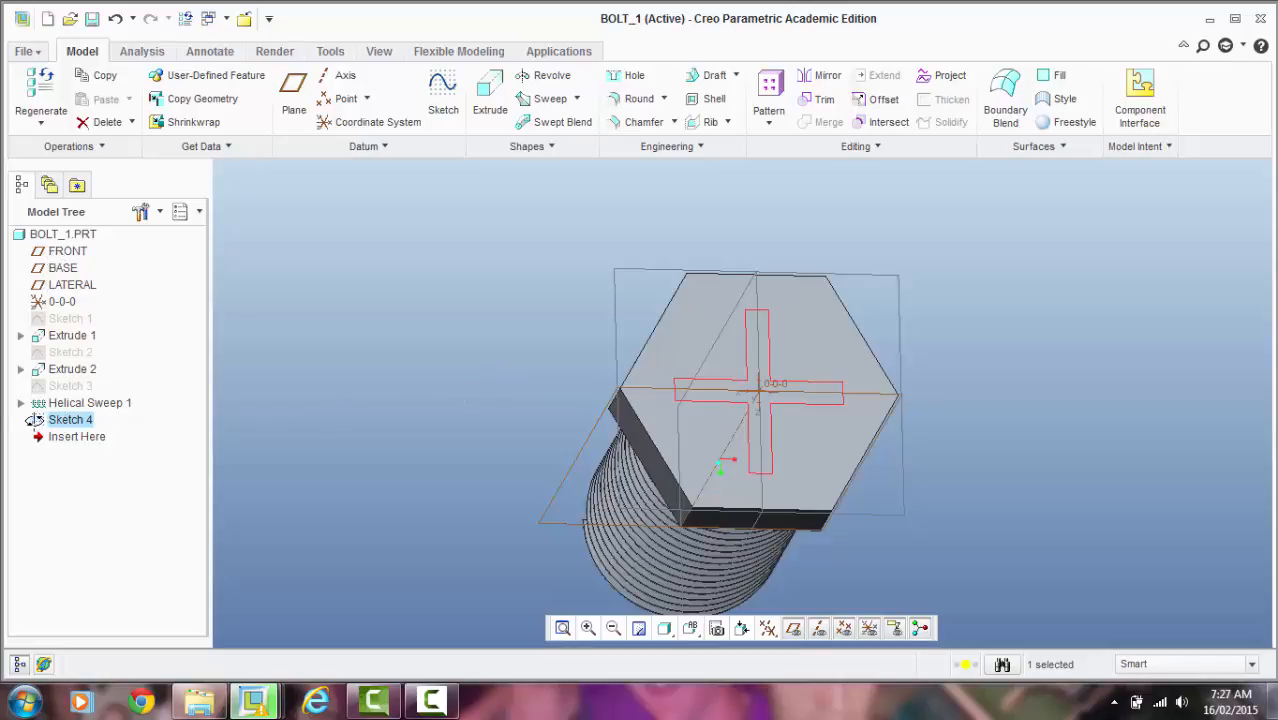
pyautogui.doubleClick(66, 419)
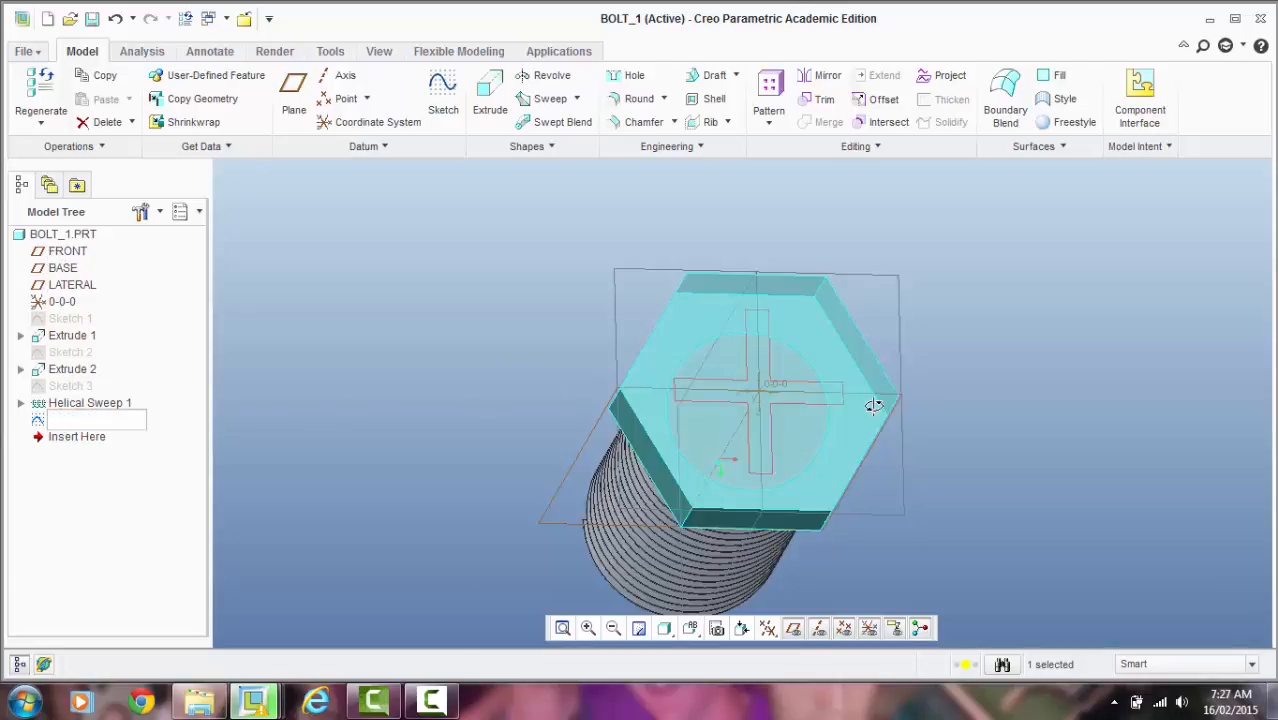
pyautogui.click(197, 477)
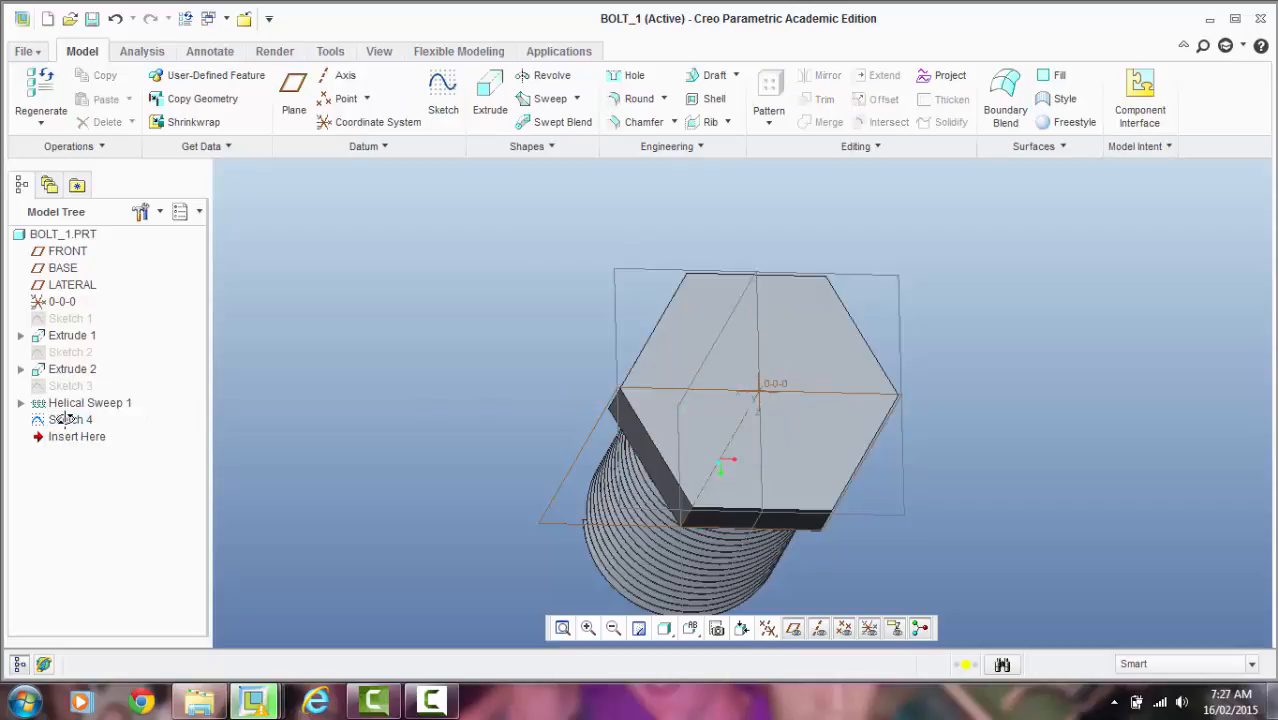
# Step: Reopen the cross sketch for editing and examine the leftover line segments around its centre
pyautogui.rightClick(66, 419)
pyautogui.click(116, 266)
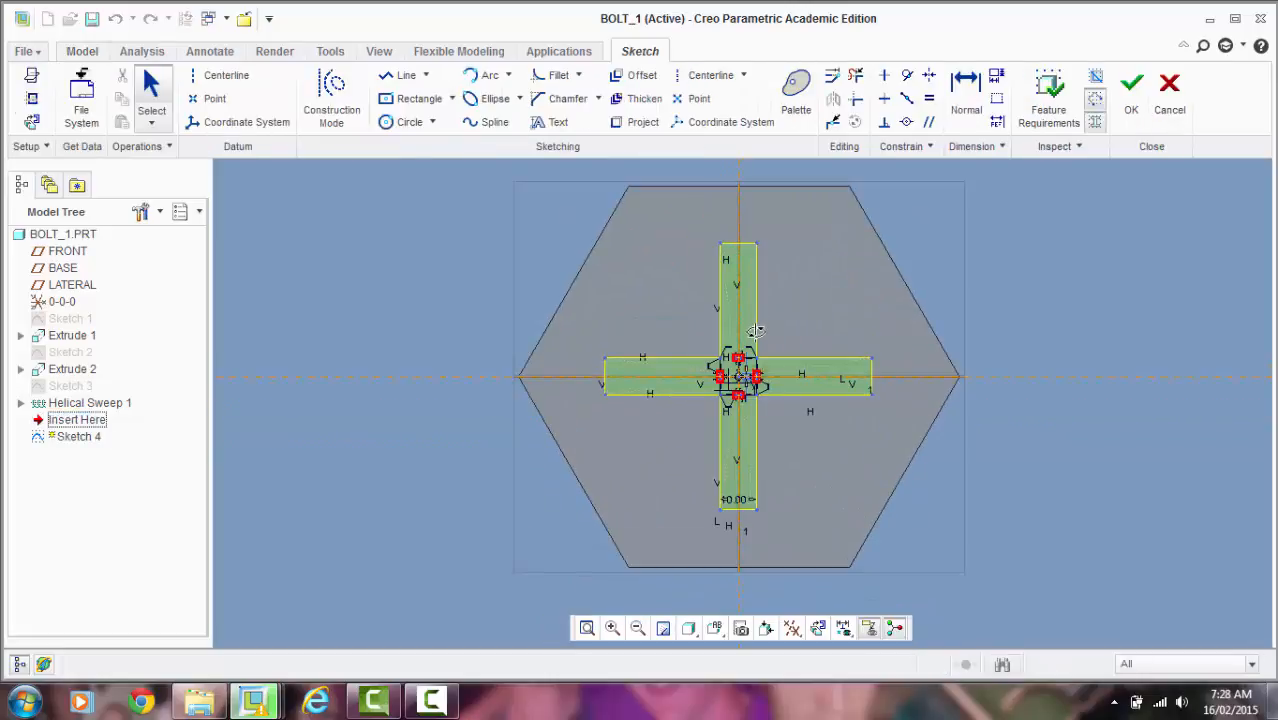
pyautogui.scroll(5, 752, 340)
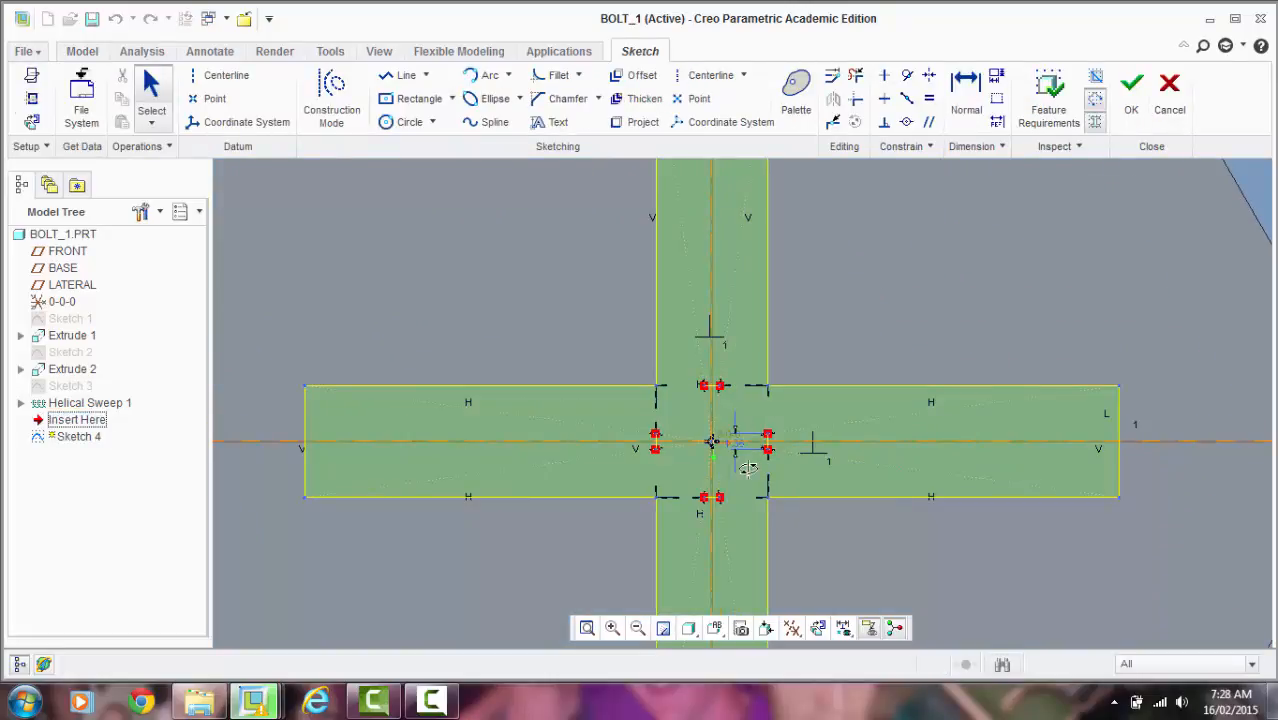
pyautogui.scroll(-1, 748, 468)
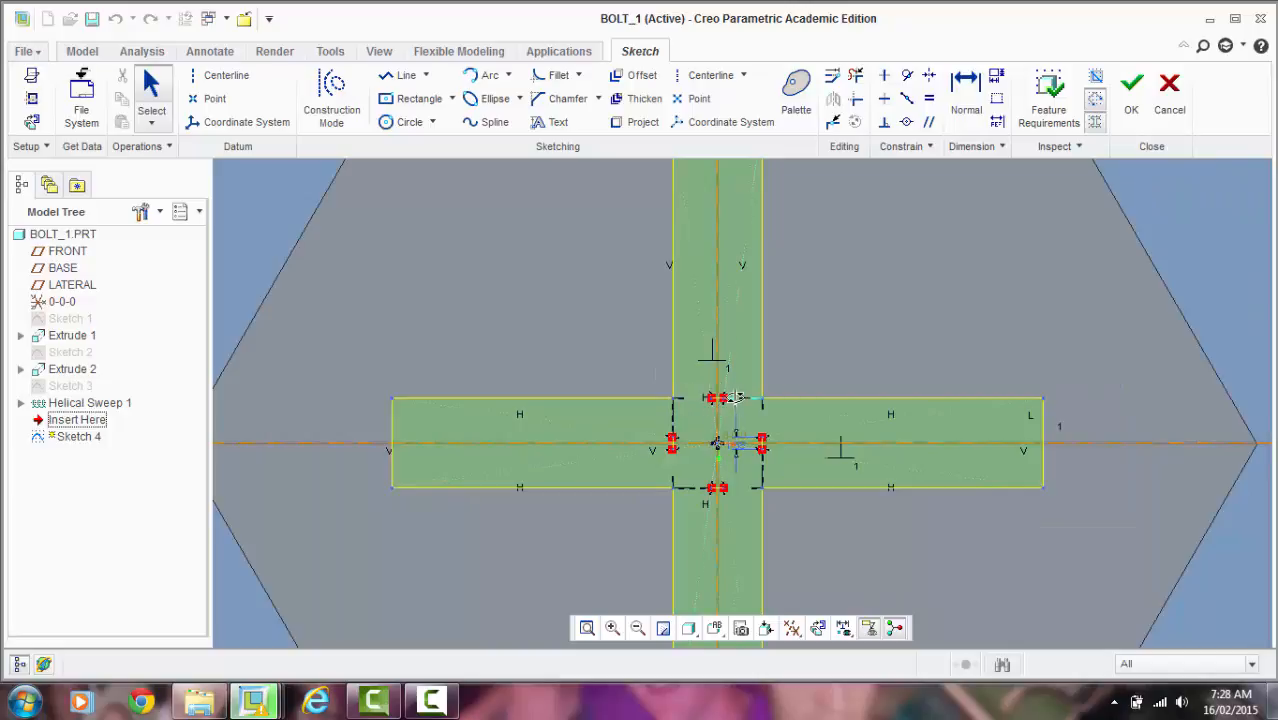
pyautogui.scroll(5, 728, 397)
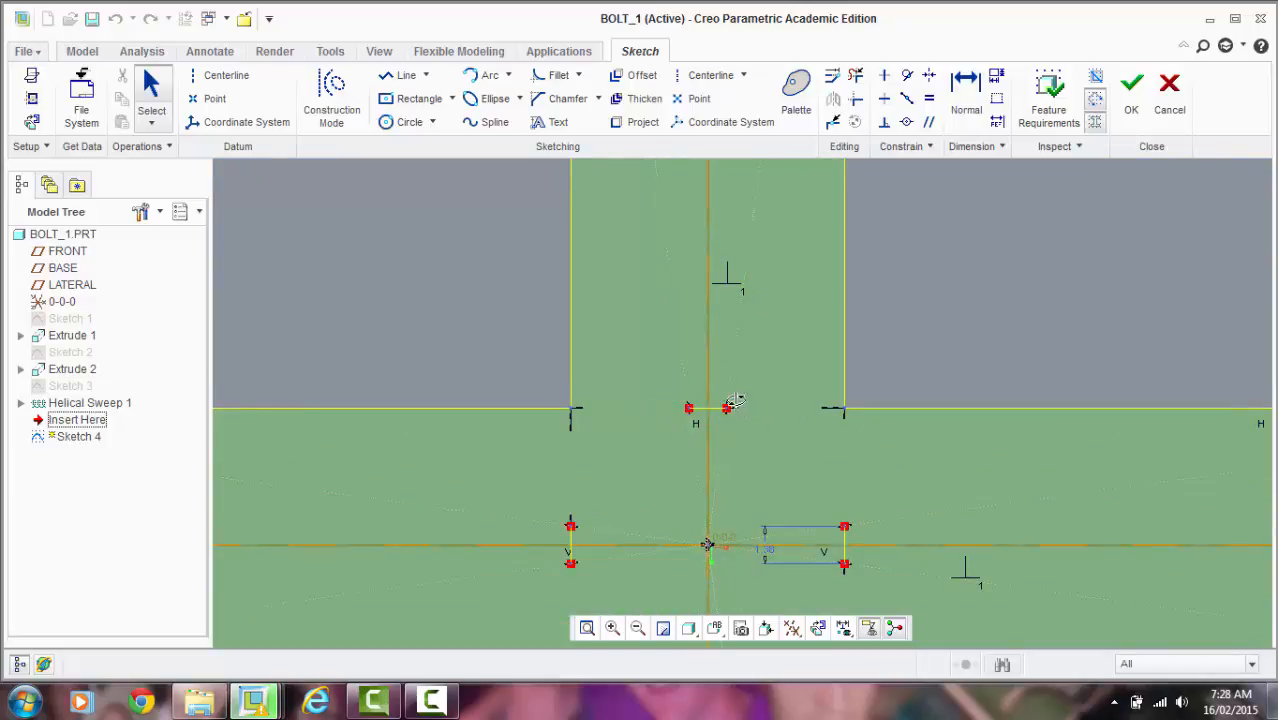
pyautogui.scroll(-4, 710, 345)
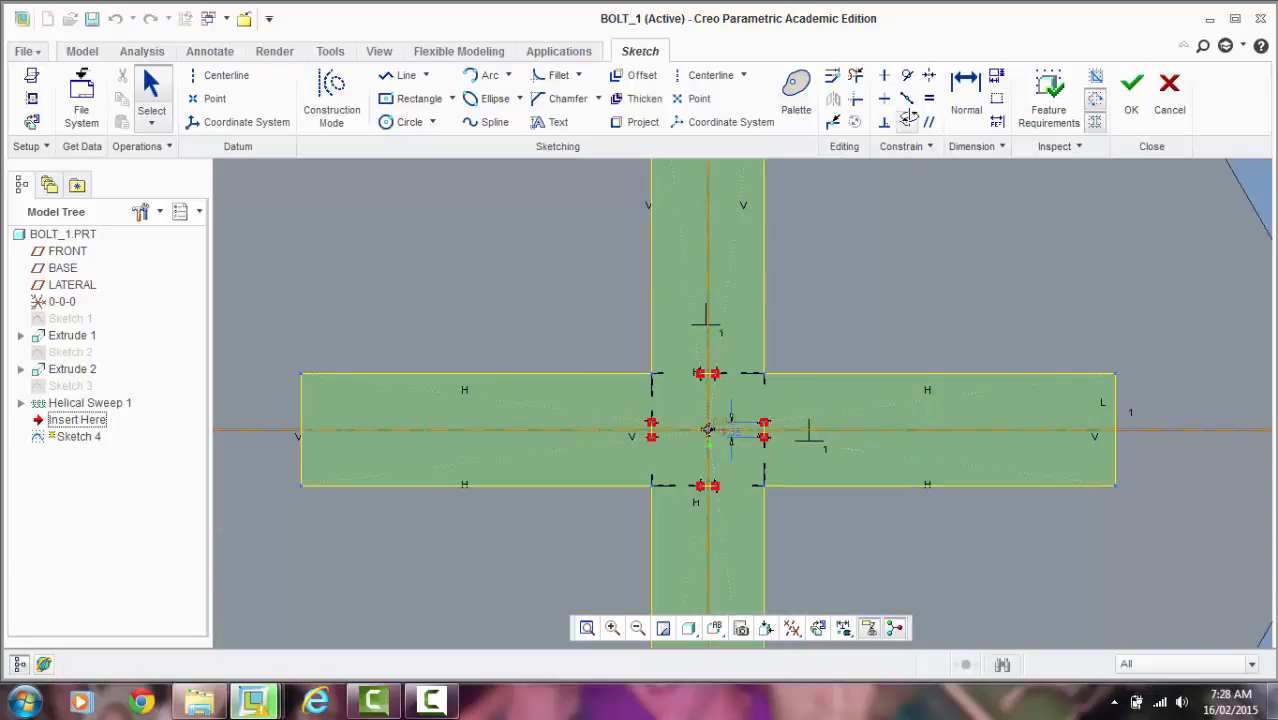
# Step: Trim the leftover short segments around the cross's centre so only the outer outline remains, and finish the sketch
pyautogui.click(856, 75)
pyautogui.scroll(5, 715, 400)
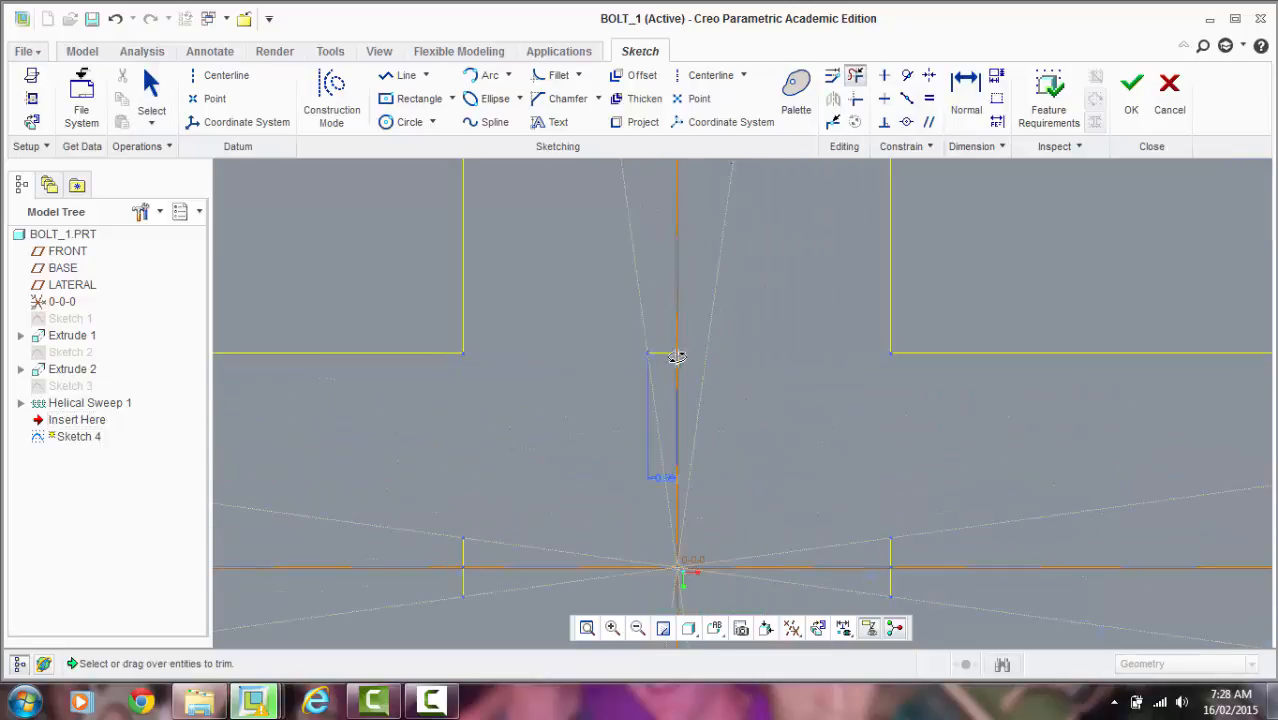
pyautogui.scroll(-3, 736, 343)
pyautogui.scroll(3, 792, 457)
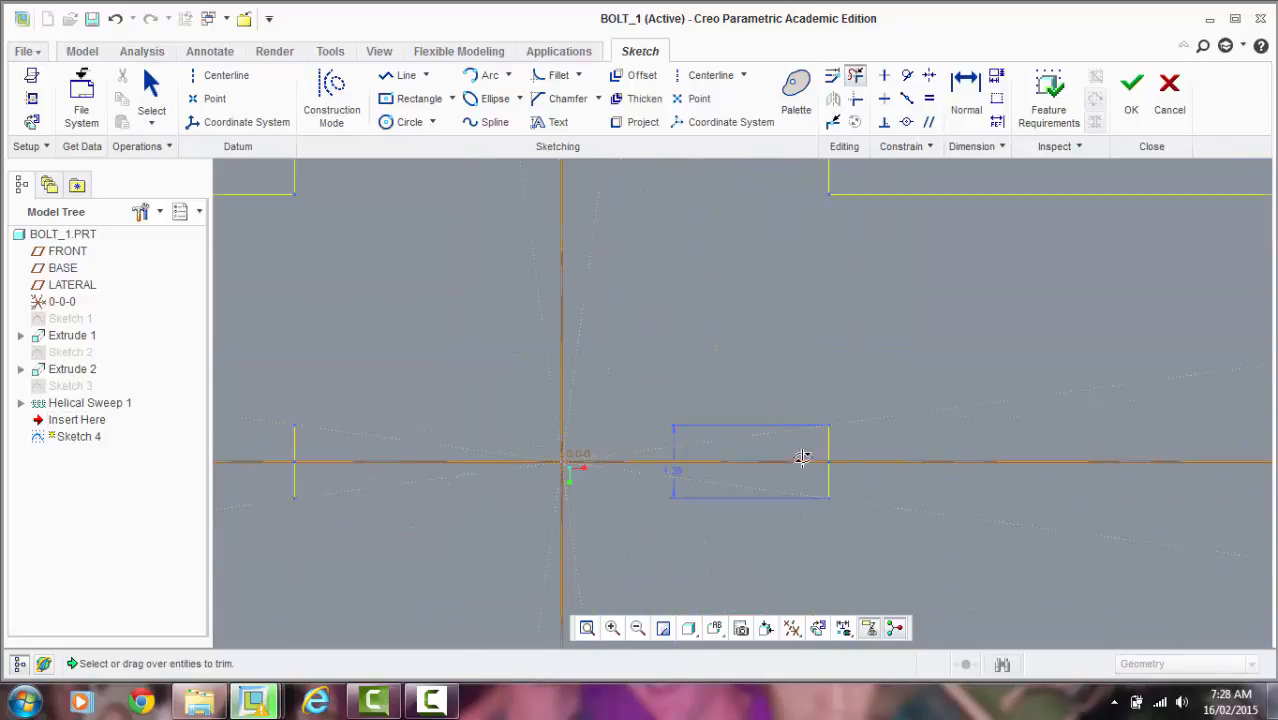
pyautogui.click(827, 437)
pyautogui.scroll(-3, 810, 390)
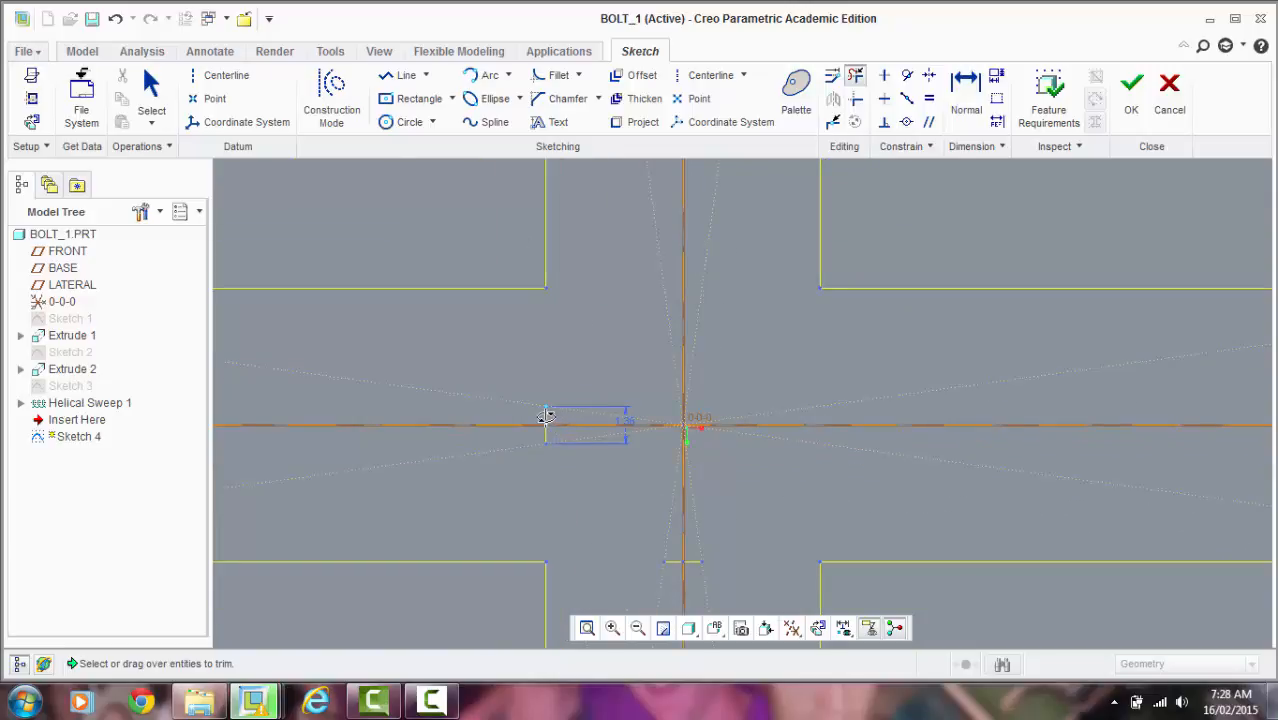
pyautogui.click(546, 416)
pyautogui.click(546, 435)
pyautogui.scroll(-3, 688, 412)
pyautogui.scroll(3, 685, 428)
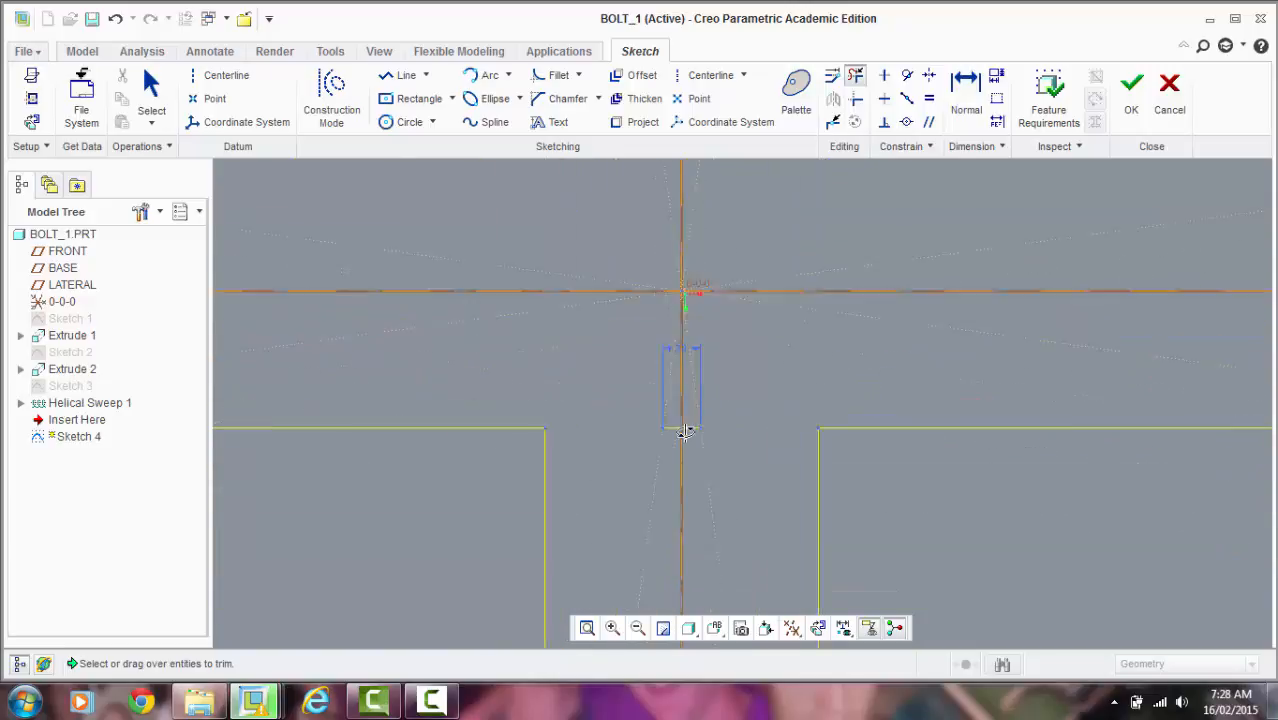
pyautogui.scroll(1, 685, 430)
pyautogui.click(689, 428)
pyautogui.scroll(-5, 667, 424)
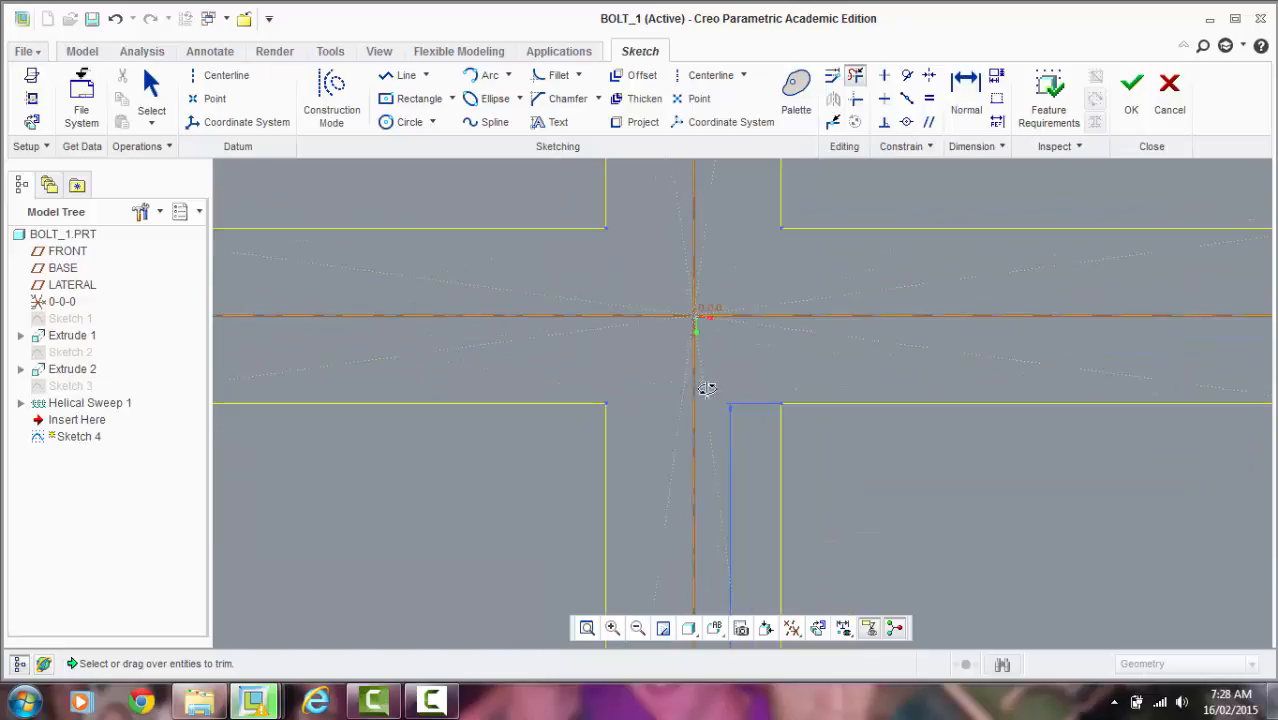
pyautogui.click(1118, 108)
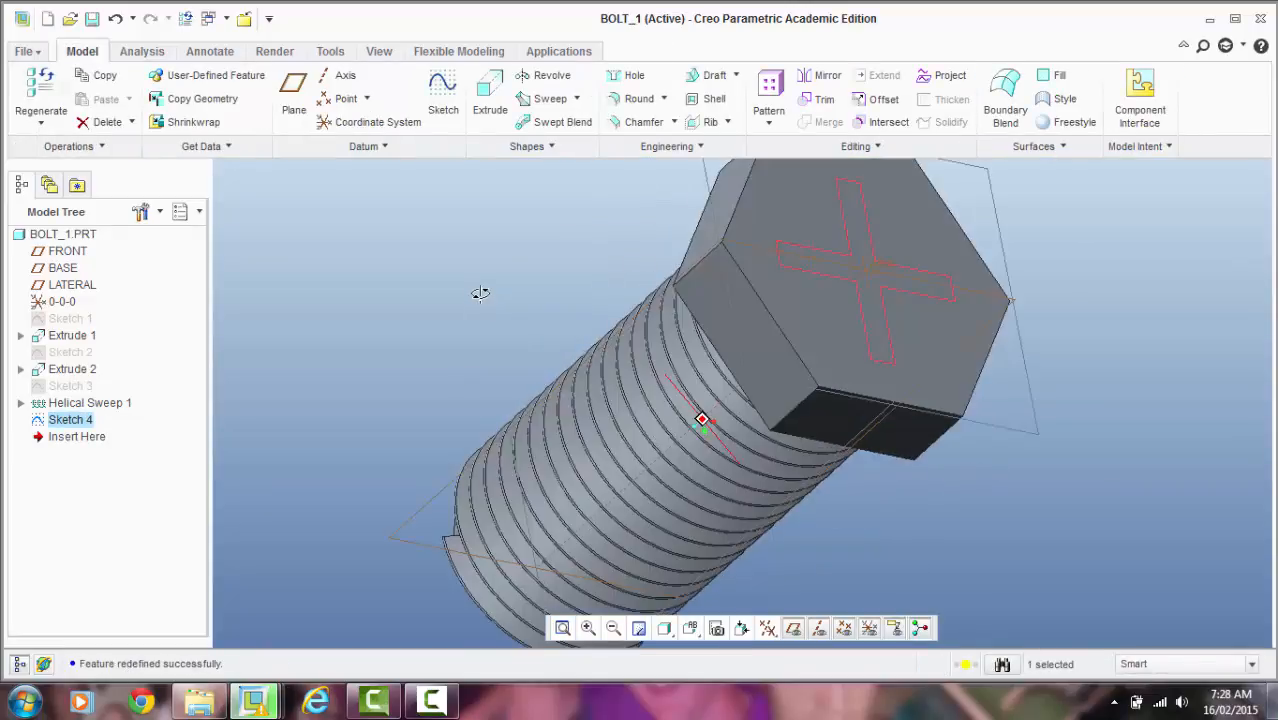
# Step: Extrude the cross sketch on the bolt head with a depth of 15
pyautogui.click(482, 110)
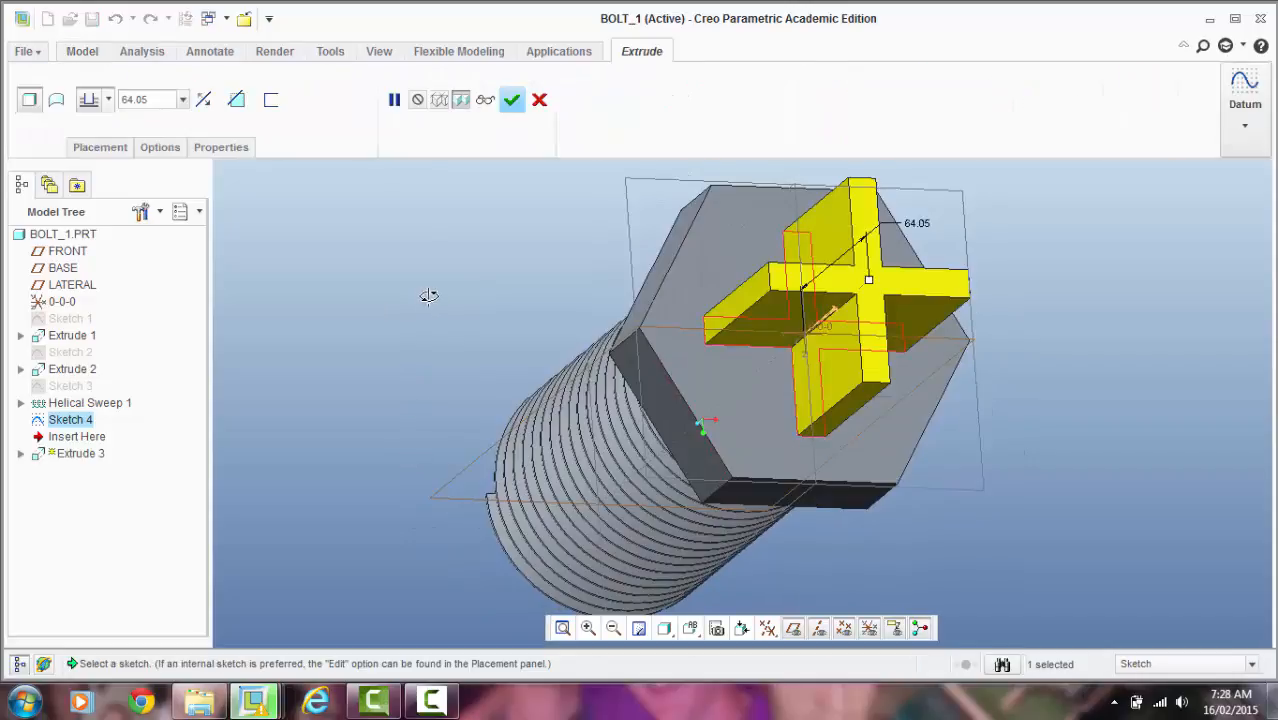
pyautogui.moveTo(428, 294); pyautogui.dragTo(401, 286, button='middle')
pyautogui.moveTo(433, 289); pyautogui.dragTo(452, 318, button='middle')
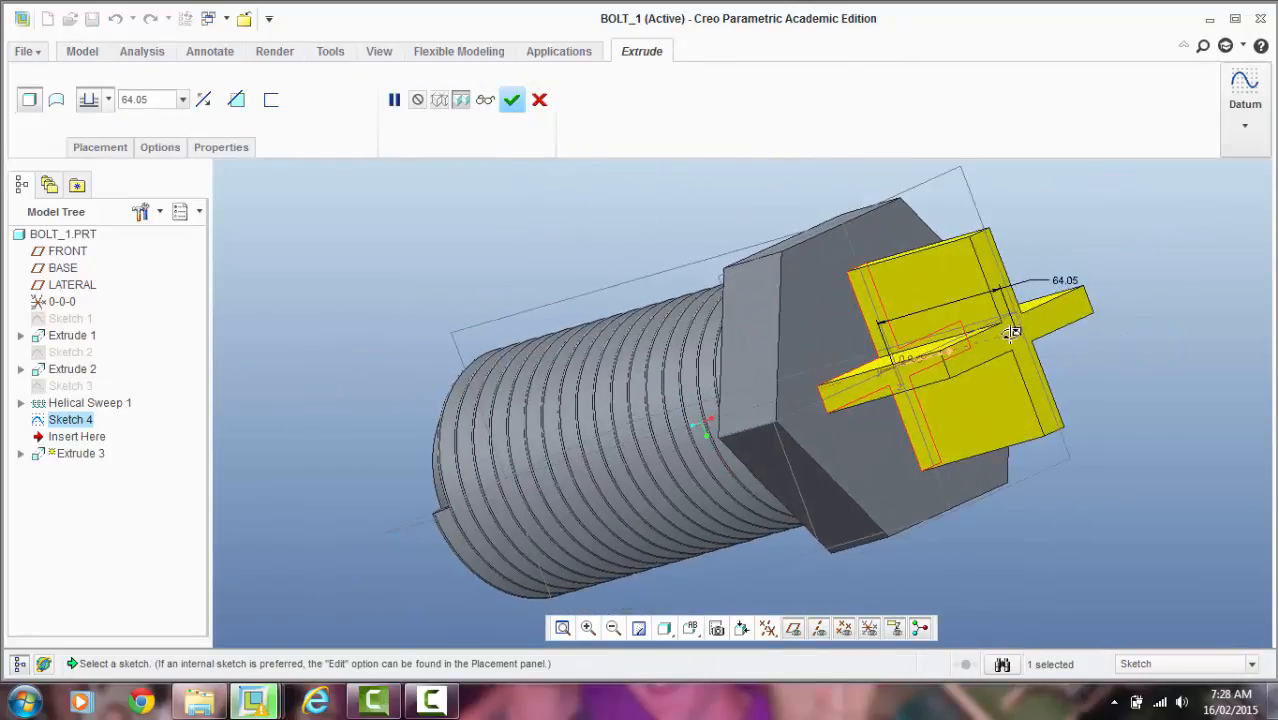
pyautogui.moveTo(1014, 331); pyautogui.dragTo(905, 345)
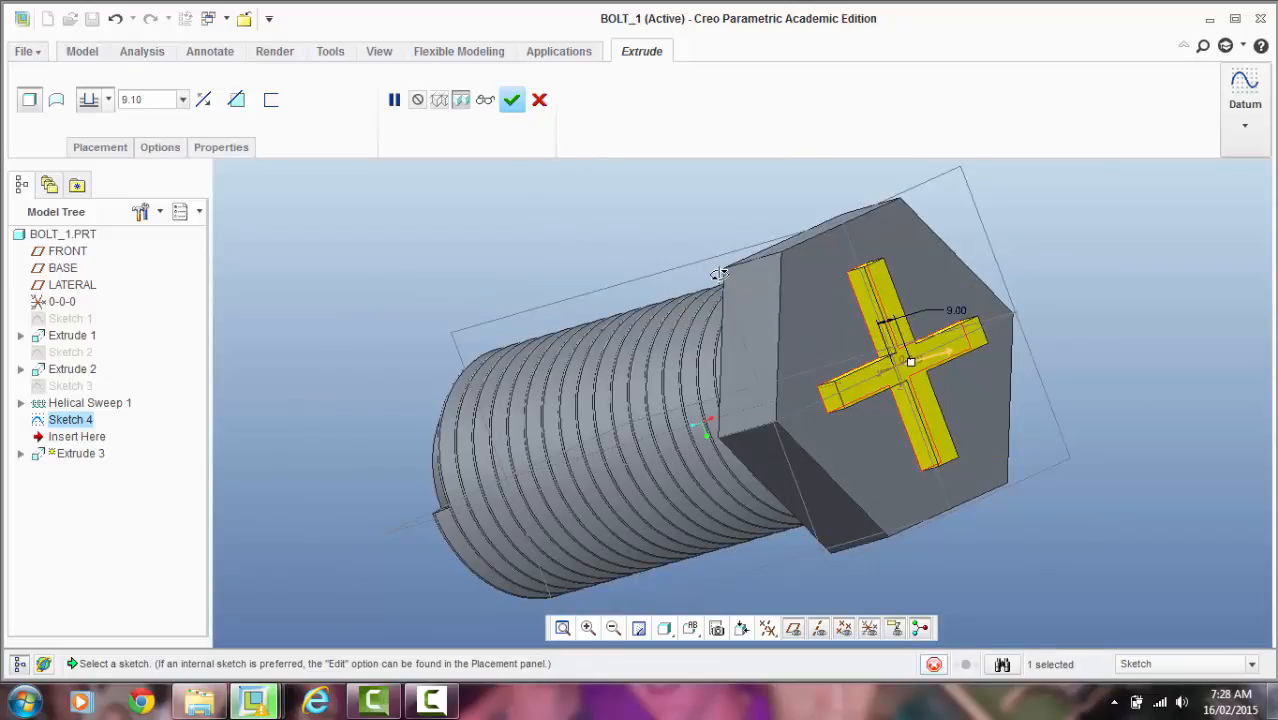
pyautogui.moveTo(714, 274)
pyautogui.mouseDown(button='middle')
pyautogui.moveTo(697, 244)
pyautogui.moveTo(721, 237)
pyautogui.mouseUp(button='middle')
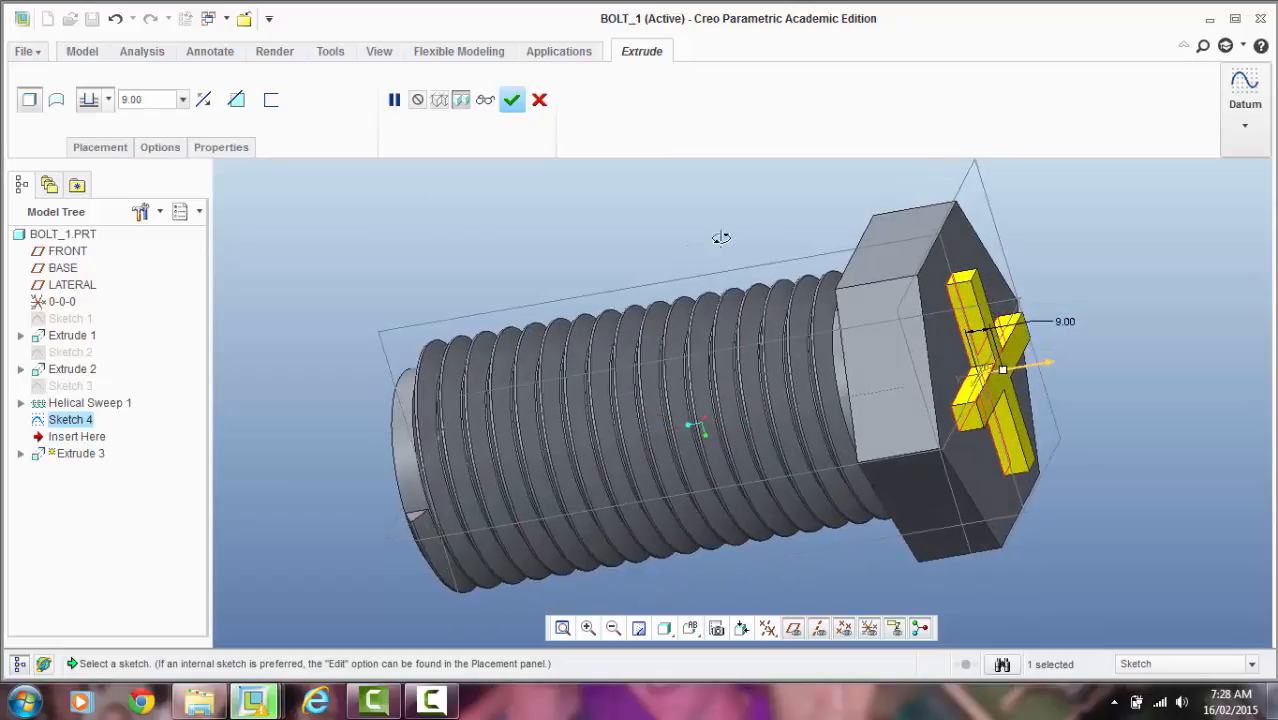
pyautogui.moveTo(146, 101); pyautogui.dragTo(125, 100)
pyautogui.write('15')
pyautogui.press('Return')
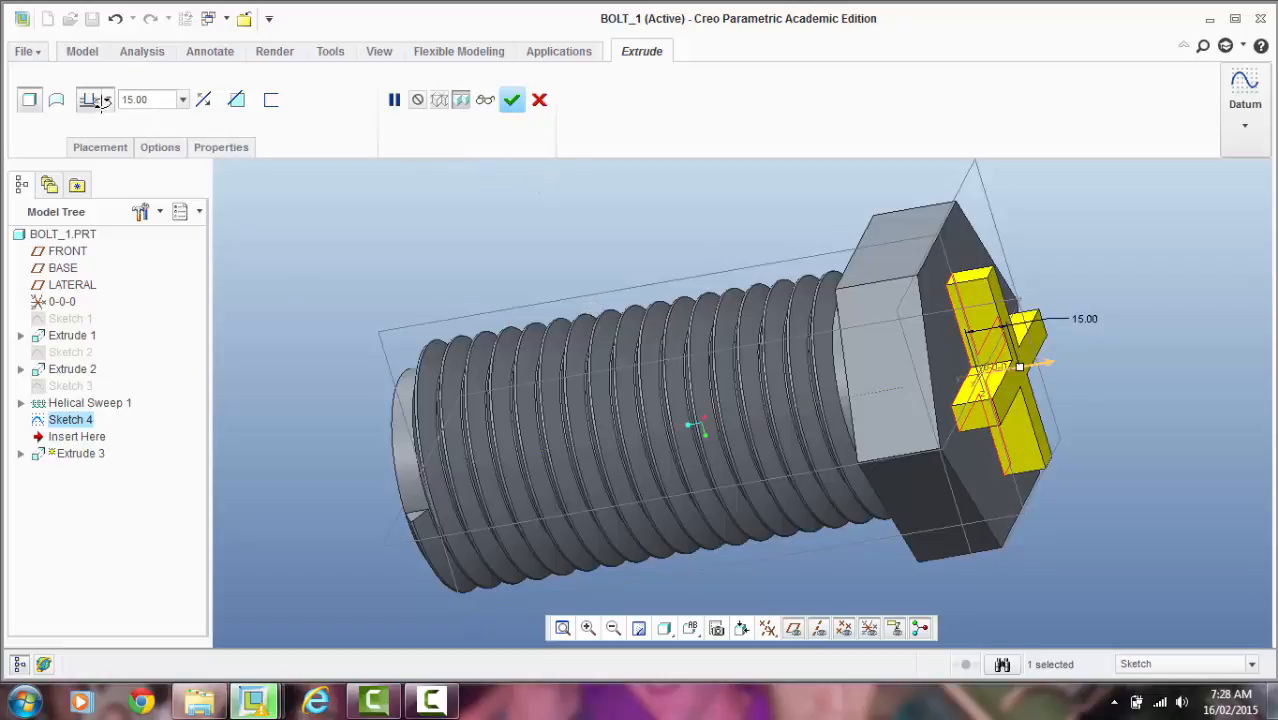
# Step: Flip the cross extrusion into the bolt head, make it remove material at a depth of 15, and complete the cut
pyautogui.click(201, 99)
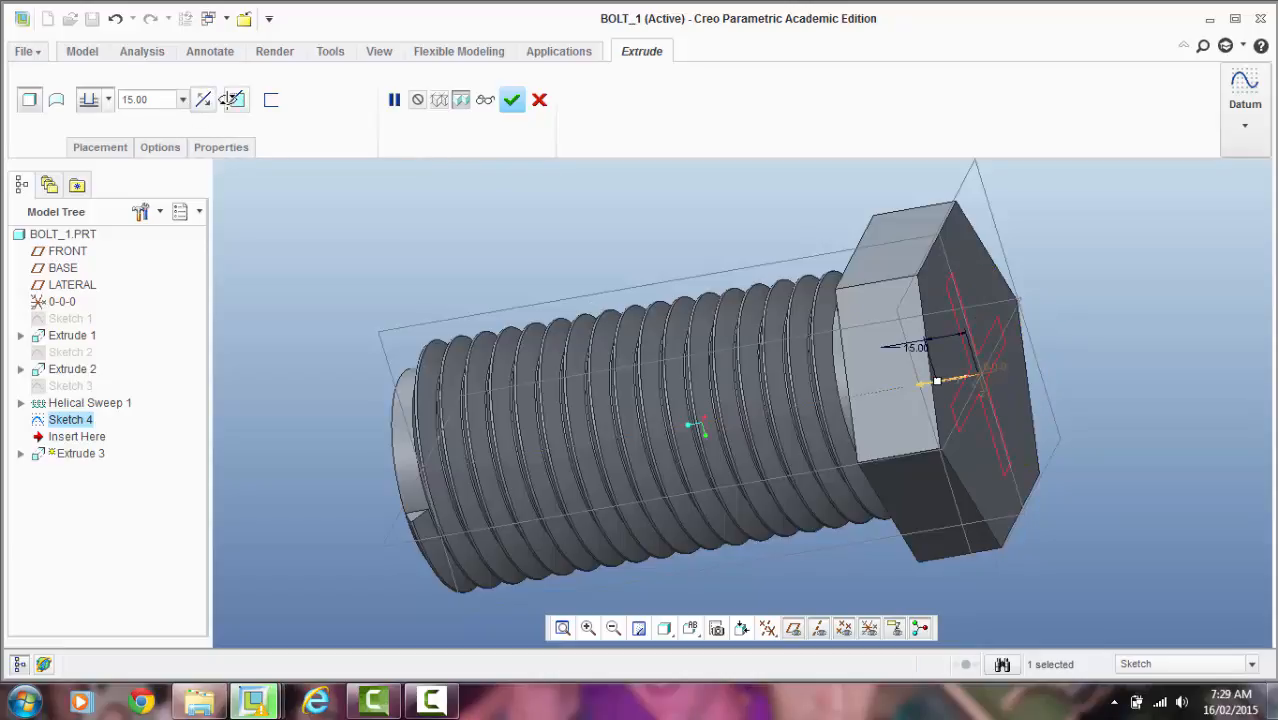
pyautogui.click(235, 99)
pyautogui.moveTo(455, 250); pyautogui.dragTo(382, 244, button='middle')
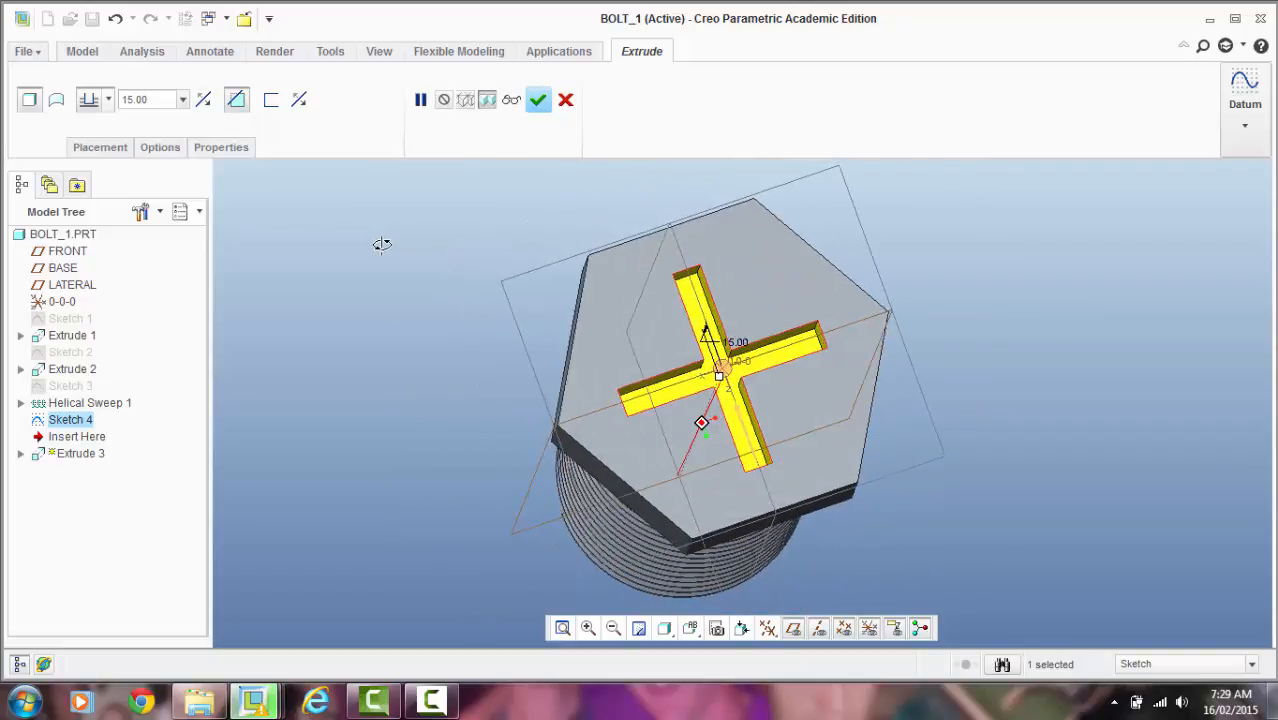
pyautogui.click(540, 99)
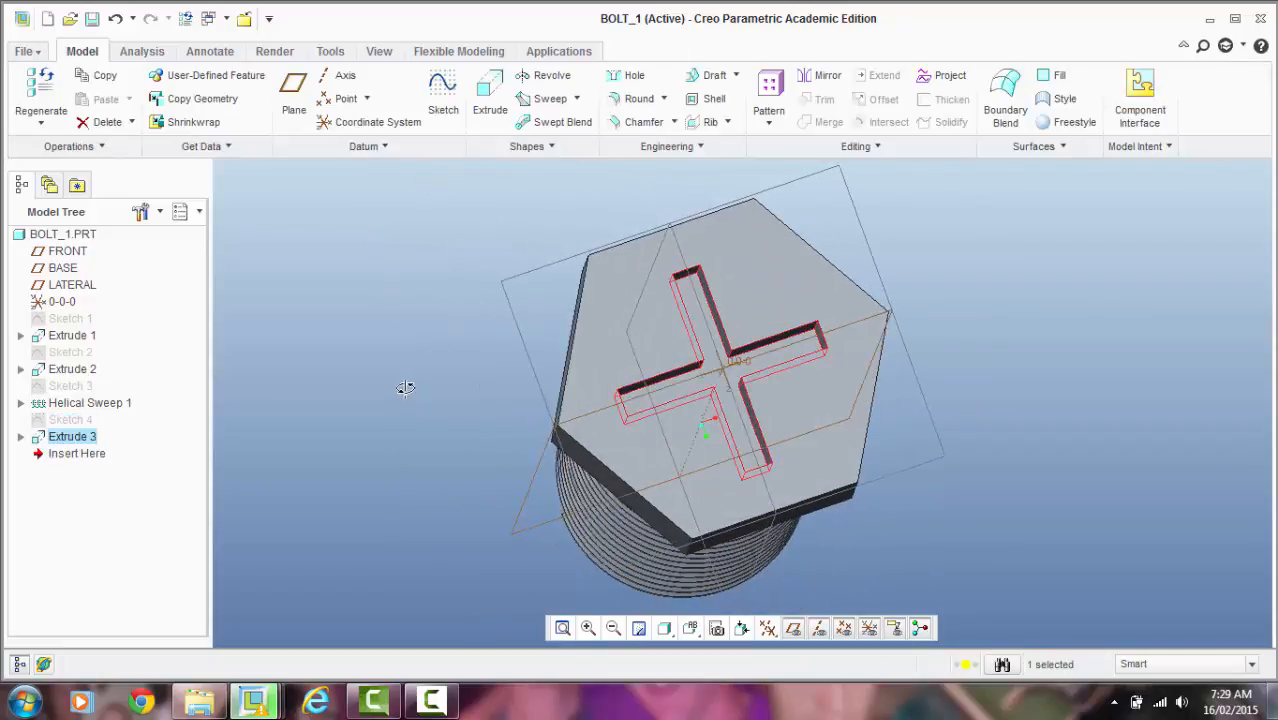
pyautogui.moveTo(405, 388)
pyautogui.mouseDown(button='middle')
pyautogui.moveTo(388, 385)
pyautogui.moveTo(422, 348)
pyautogui.moveTo(404, 404)
pyautogui.moveTo(403, 386)
pyautogui.mouseUp(button='middle')
pyautogui.click(915, 304)
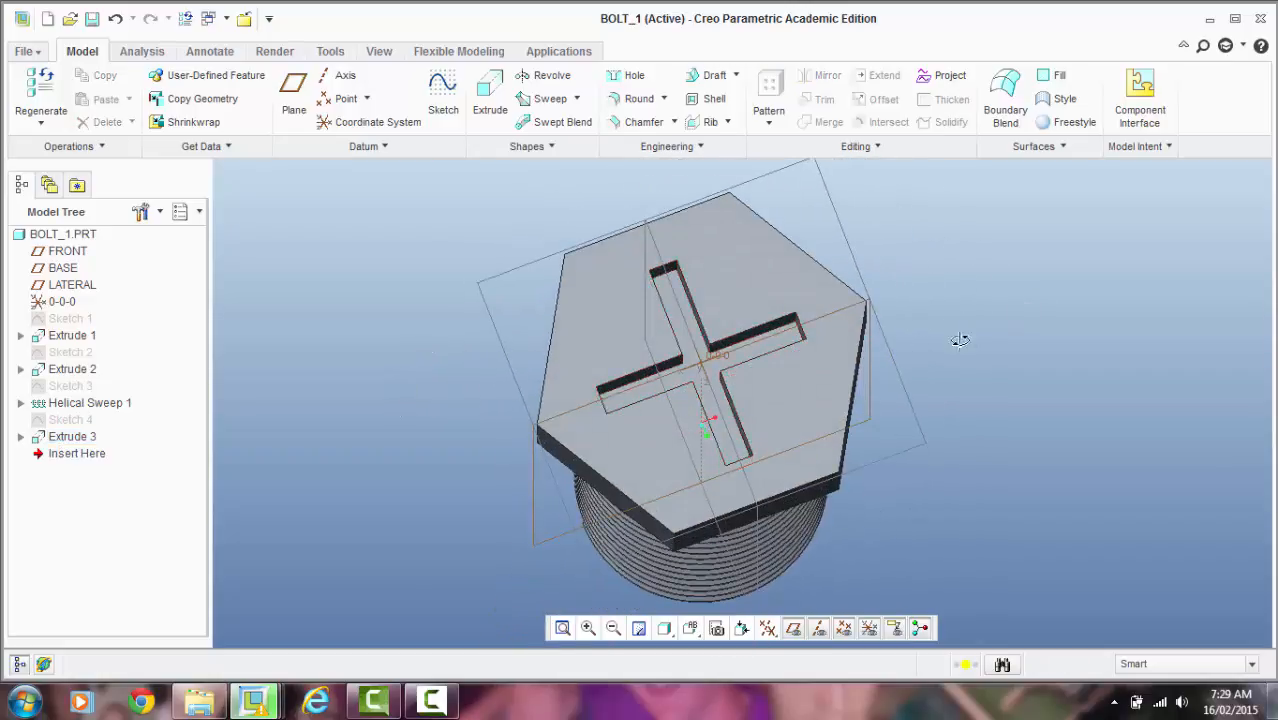
# Step: Reopen the cross sketch under Extrude 3 for editing and set the arm width to 20
pyautogui.click(60, 438)
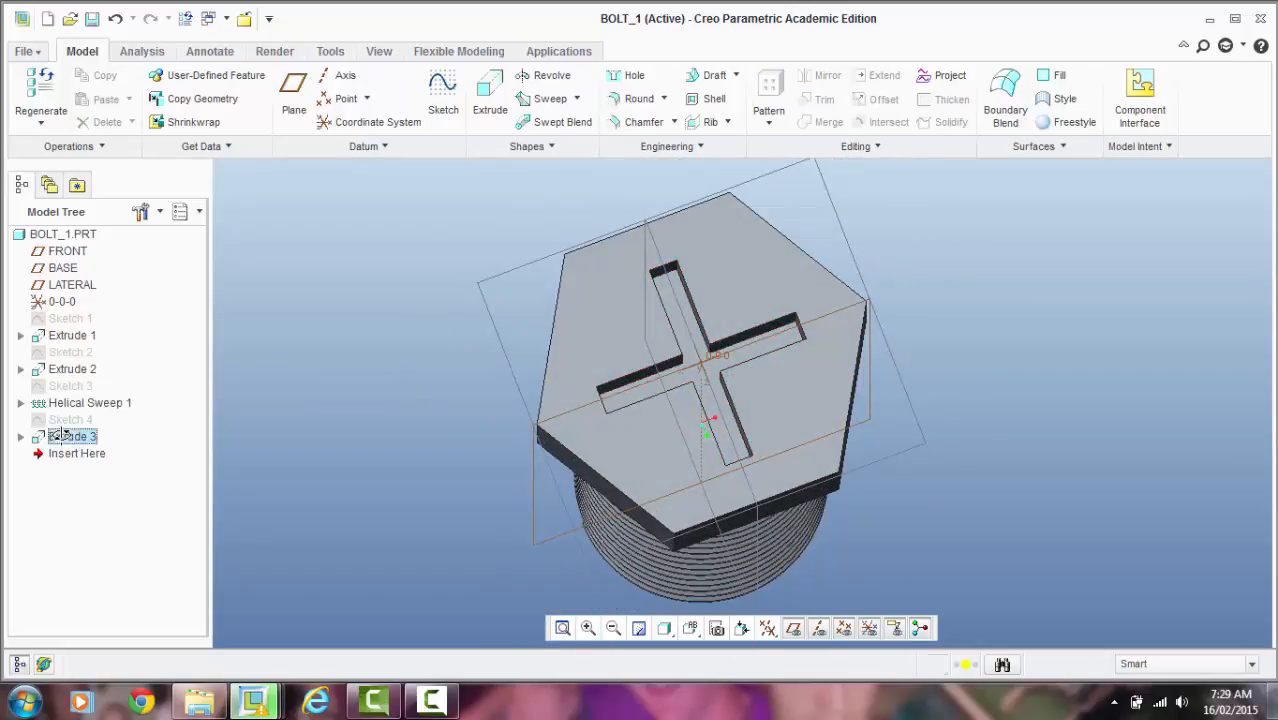
pyautogui.click(20, 437)
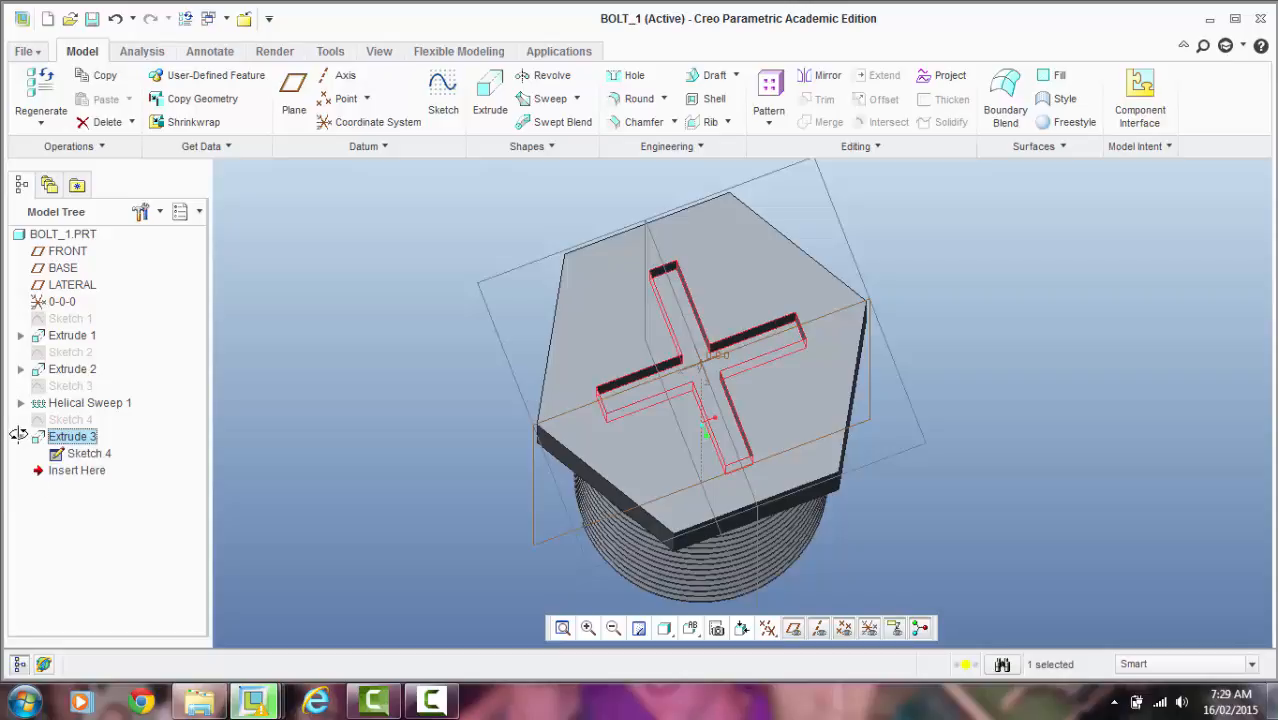
pyautogui.rightClick(100, 451)
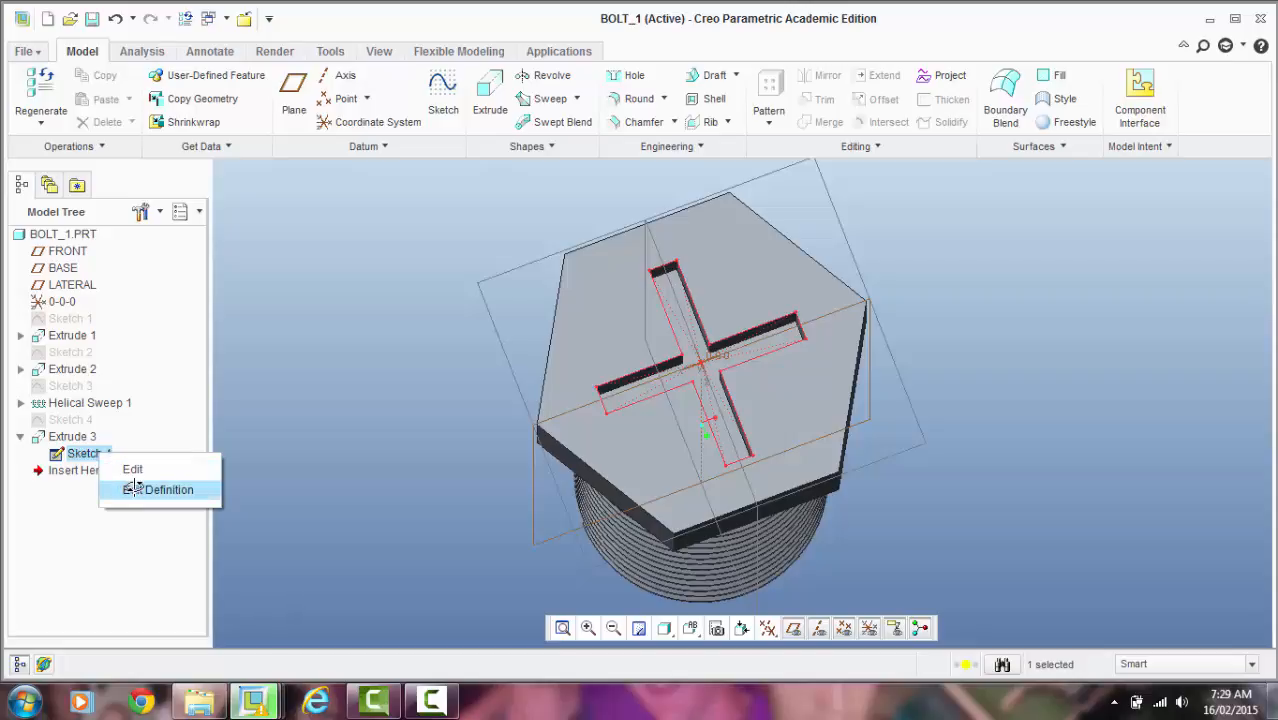
pyautogui.click(133, 489)
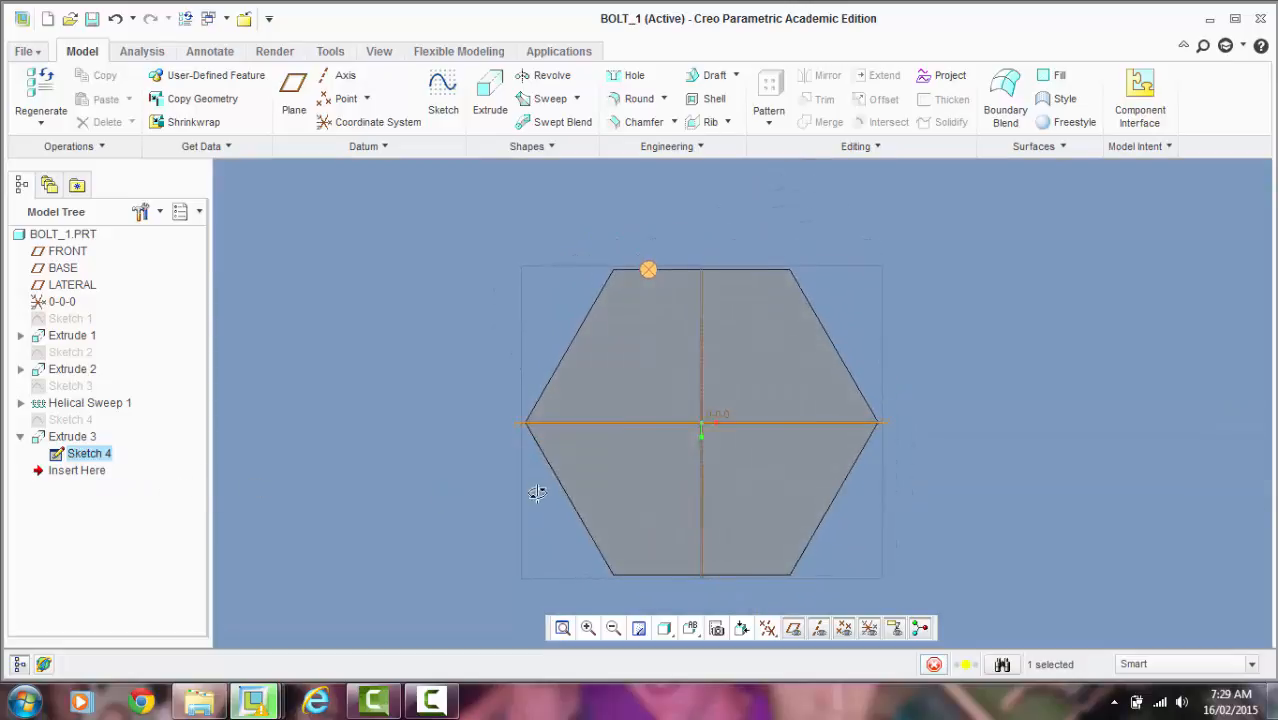
pyautogui.scroll(6, 642, 314)
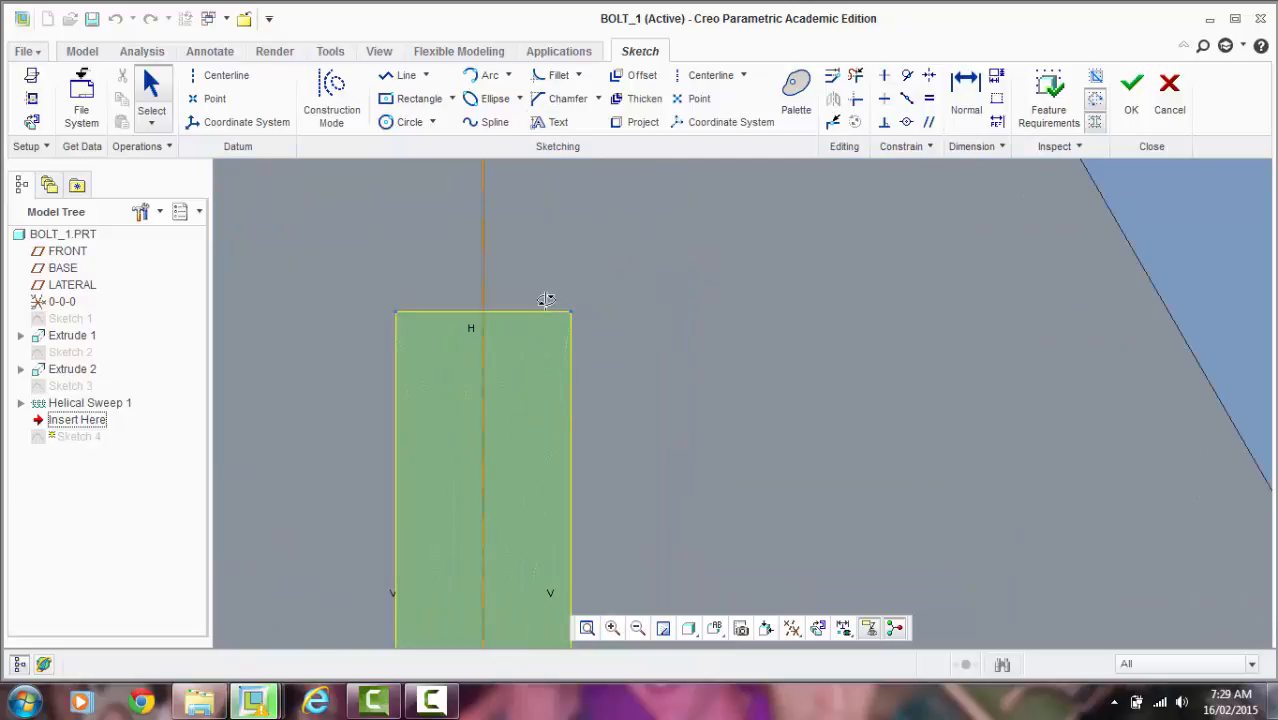
pyautogui.scroll(-6, 513, 288)
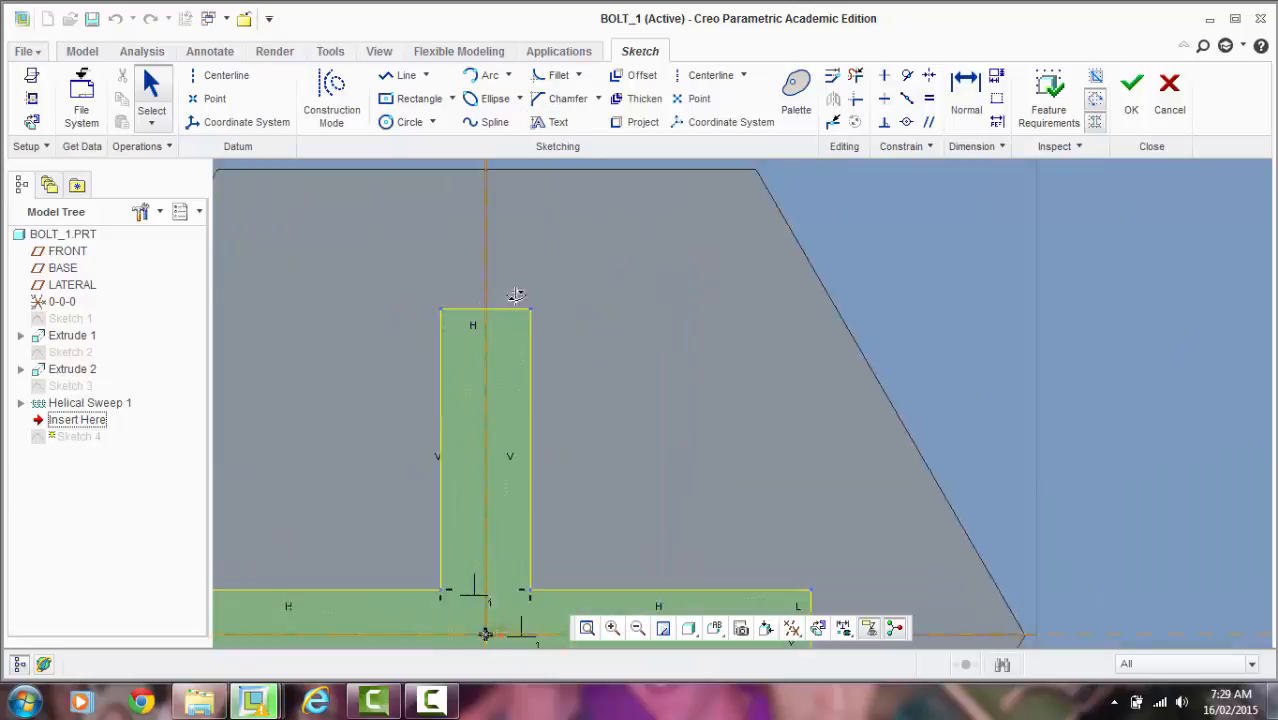
pyautogui.scroll(3, 516, 607)
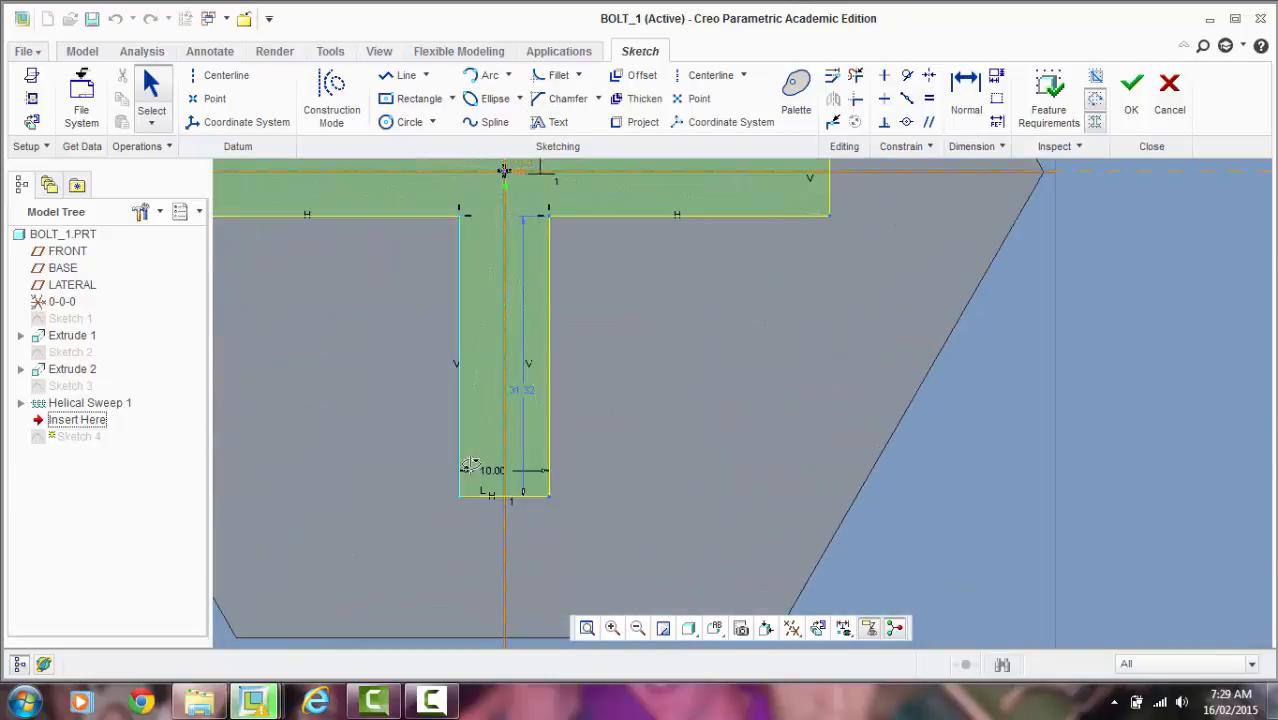
pyautogui.doubleClick(491, 471)
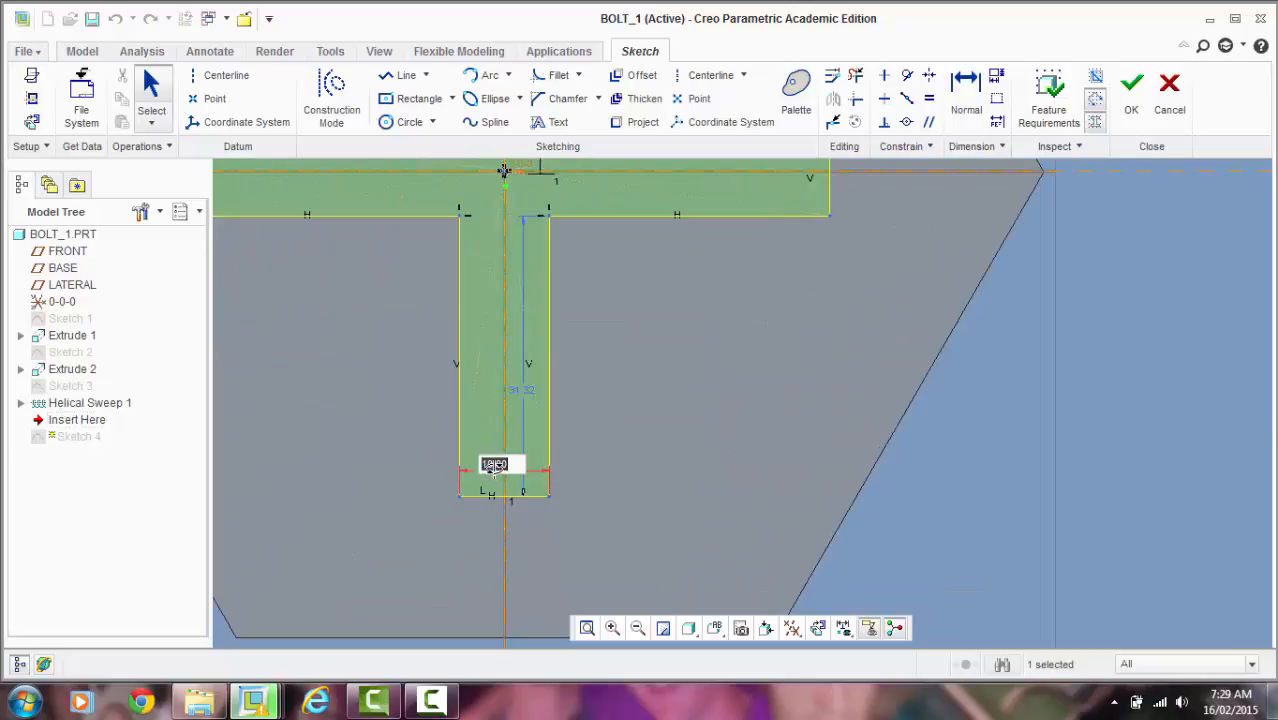
pyautogui.write('20')
pyautogui.press('Return')
pyautogui.scroll(-2, 516, 511)
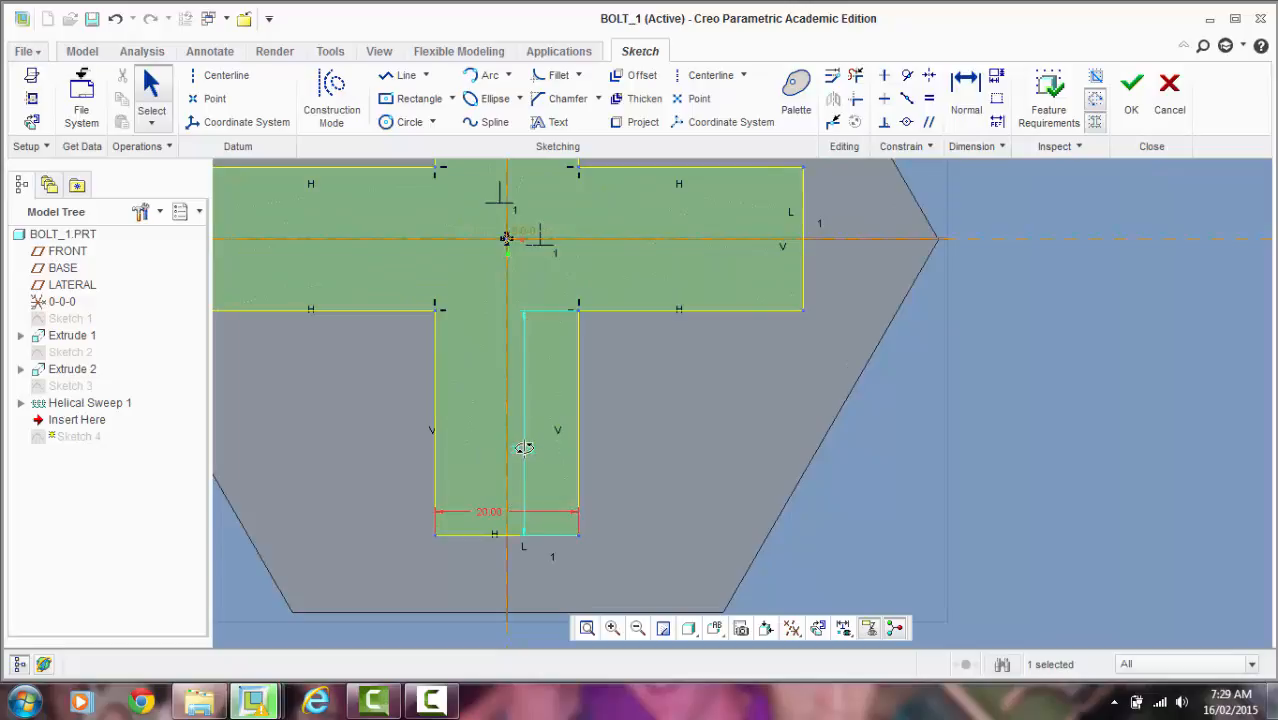
# Step: Set the cross's arm length to 35 and its arm width to 15
pyautogui.click(524, 447)
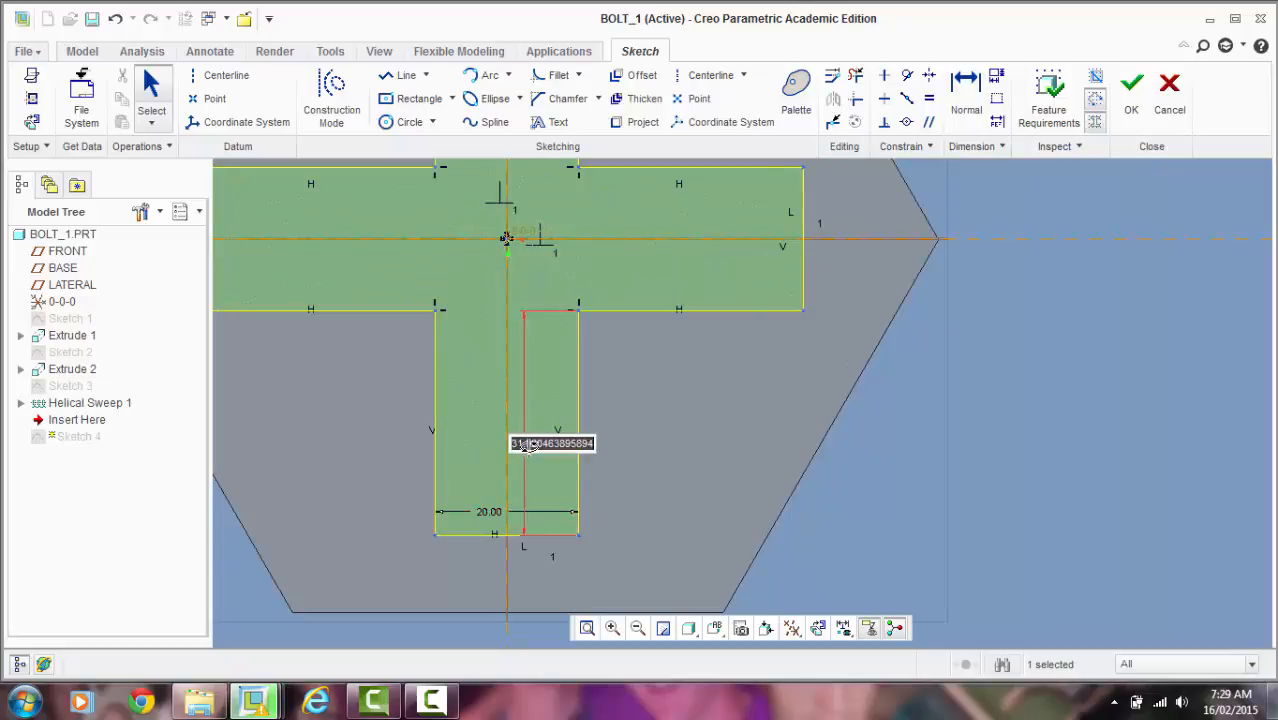
pyautogui.scroll(-2, 765, 505)
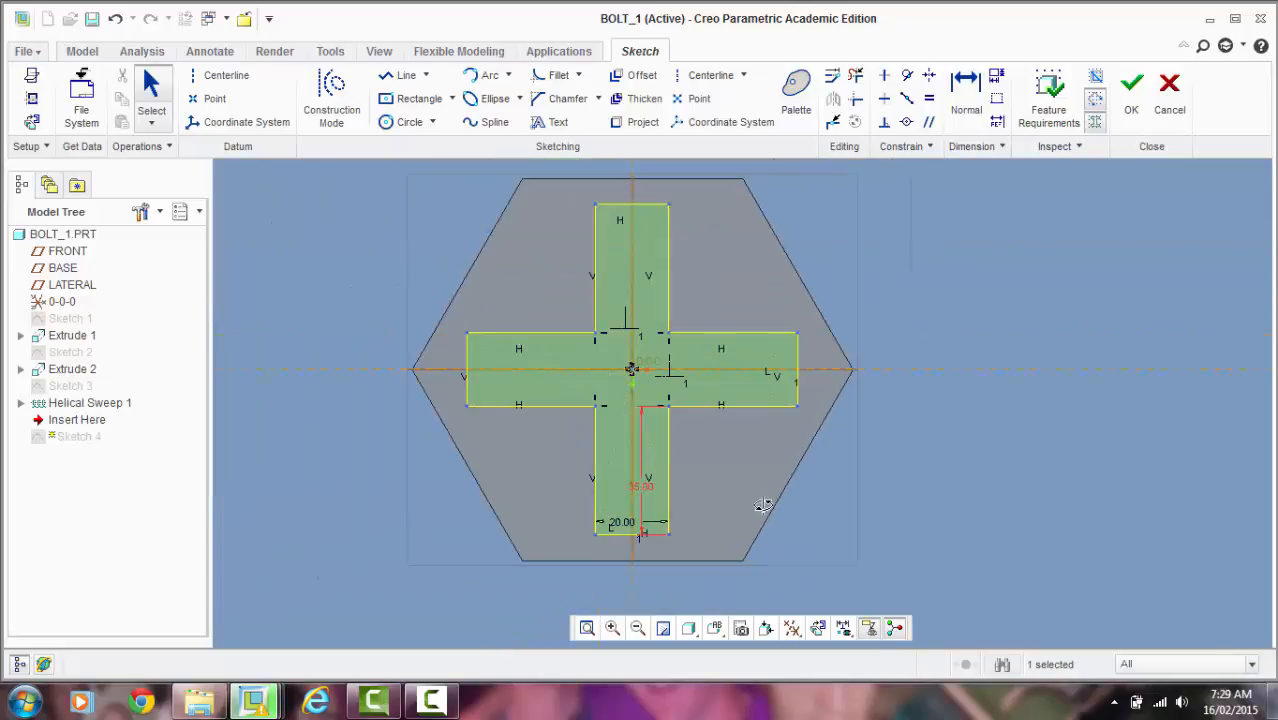
pyautogui.click(621, 480)
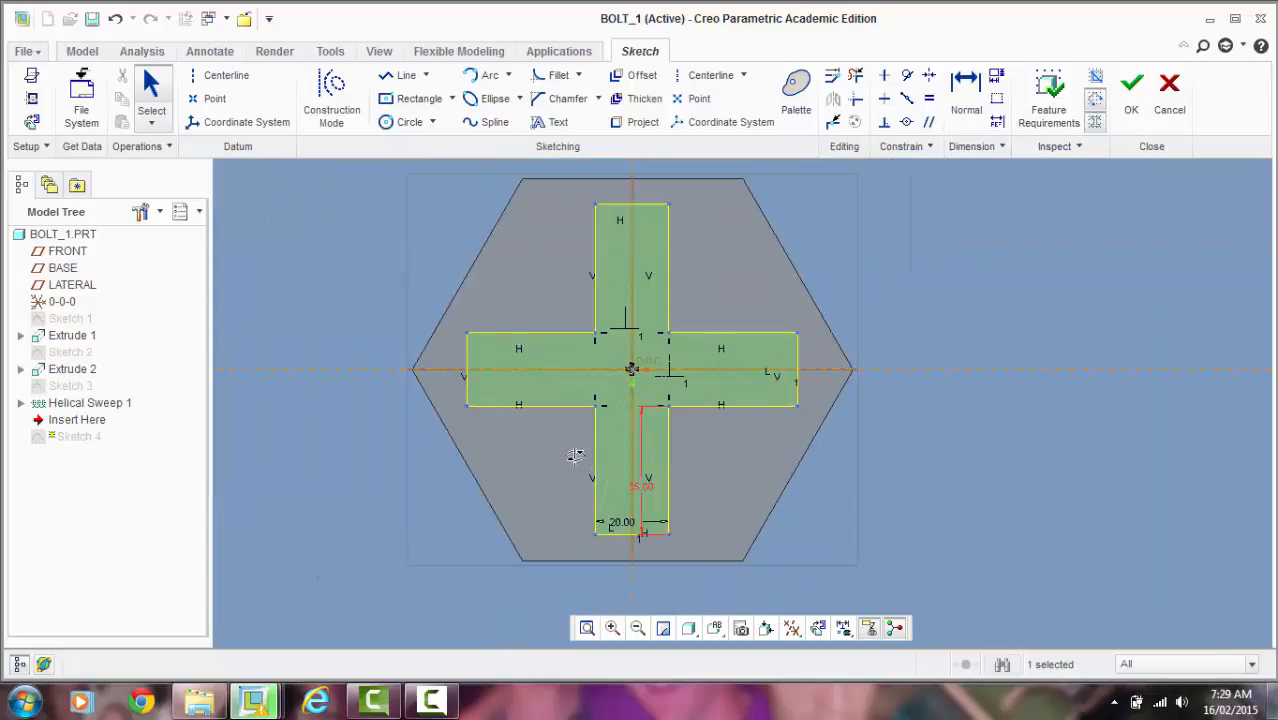
pyautogui.doubleClick(621, 518)
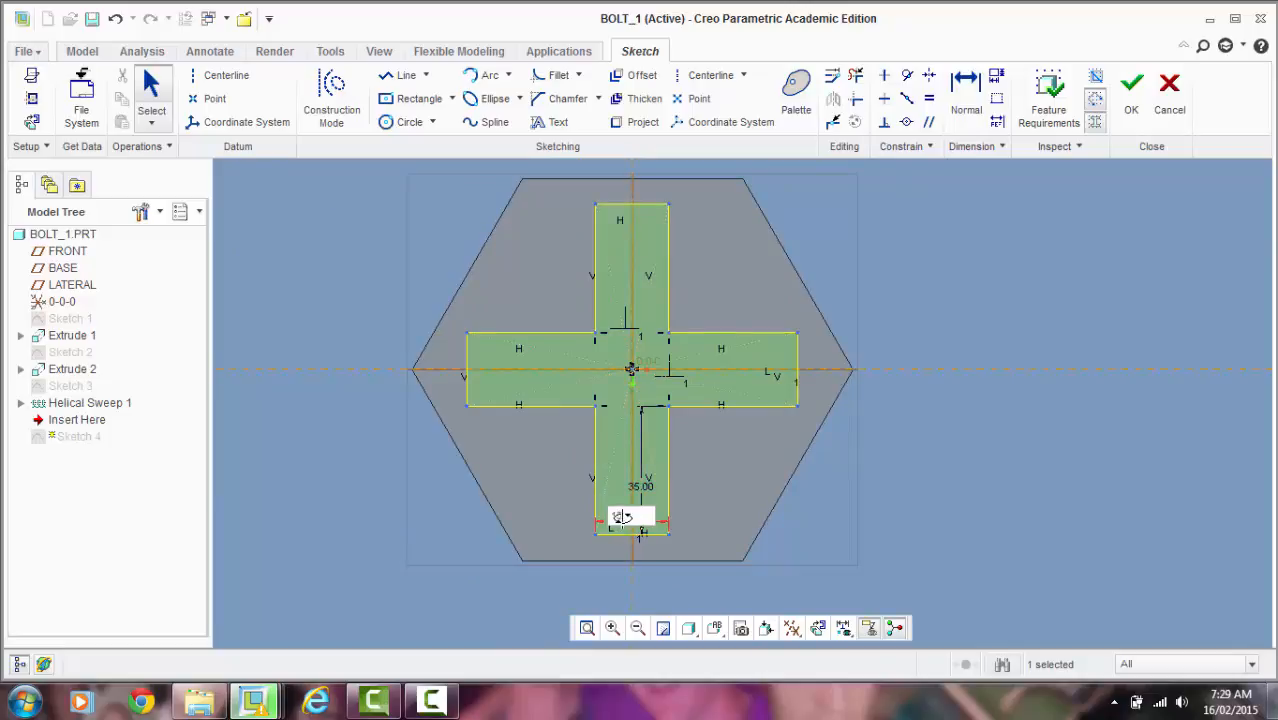
pyautogui.press('Return')
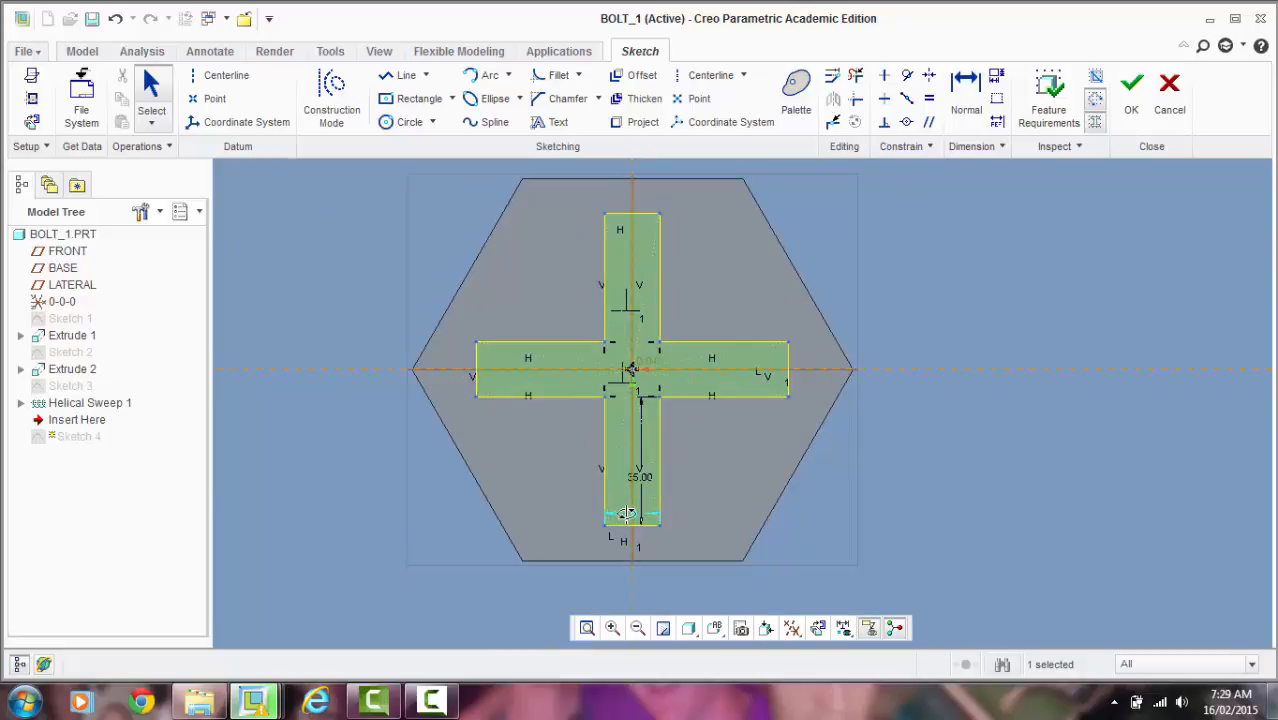
# Step: Chamfer both outer corners of the cross's upper arm, cutting the left corner by about 3
pyautogui.scroll(3, 665, 498)
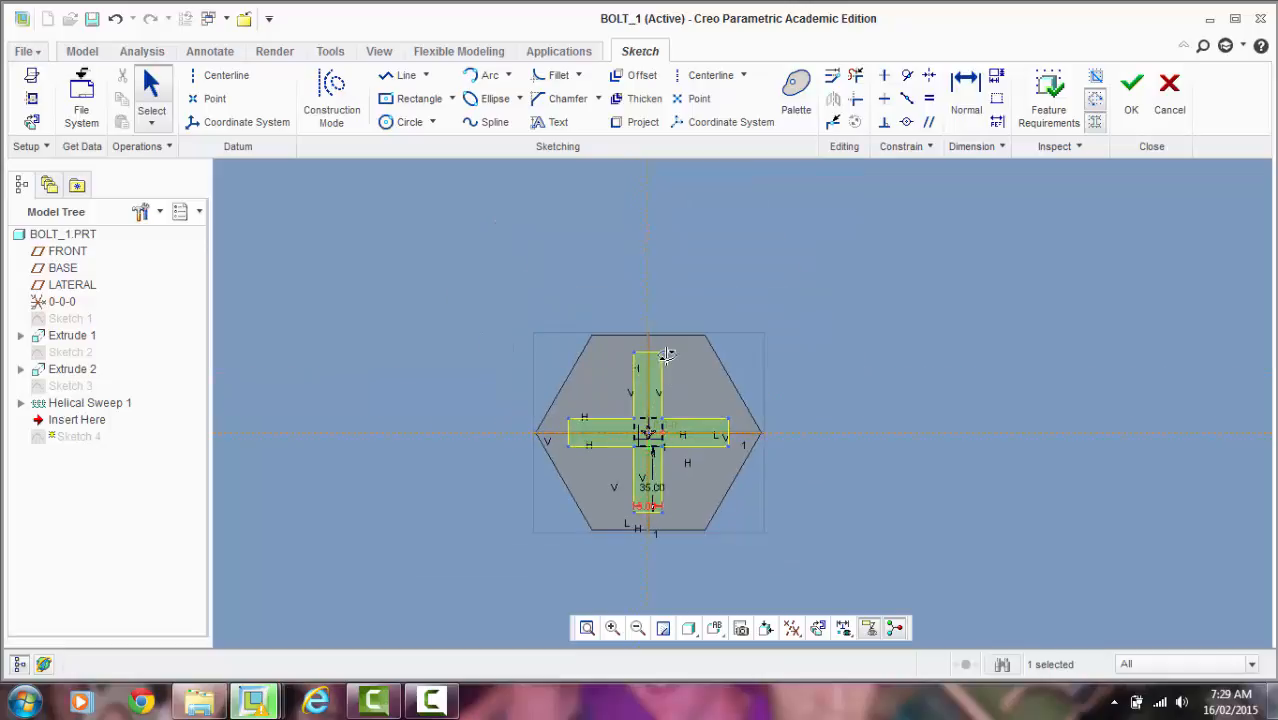
pyautogui.scroll(-5, 659, 354)
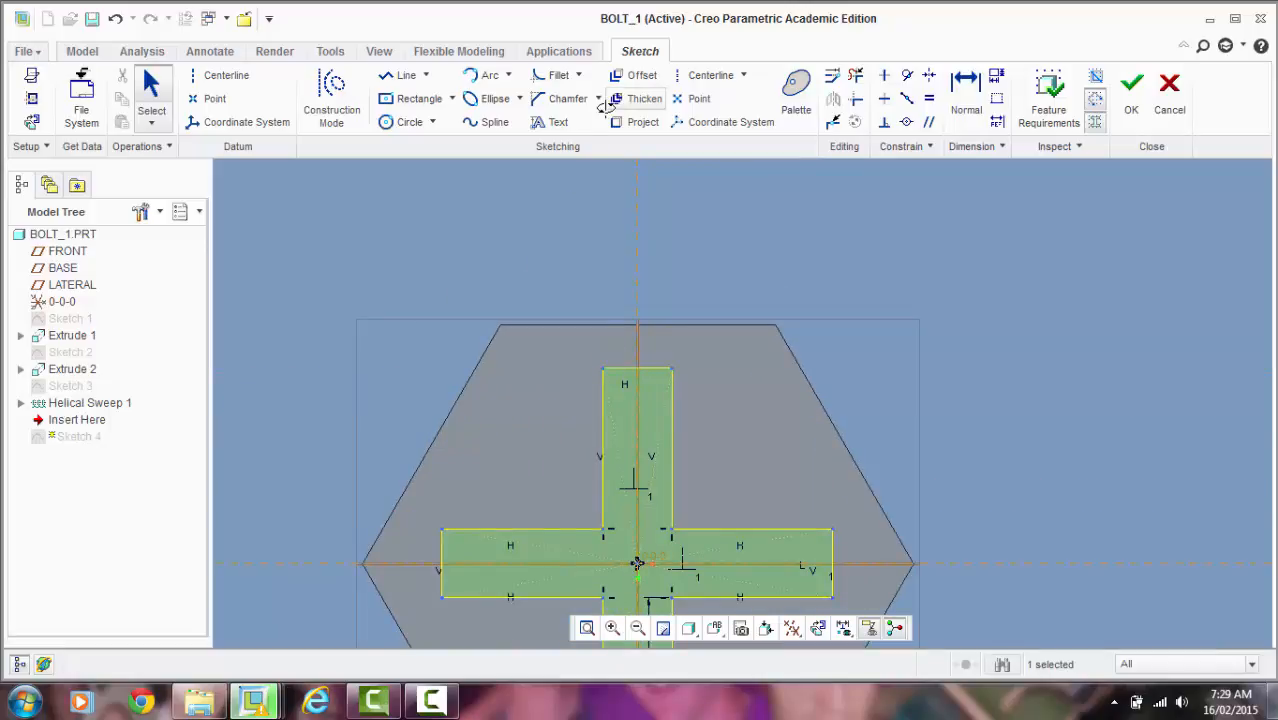
pyautogui.click(568, 98)
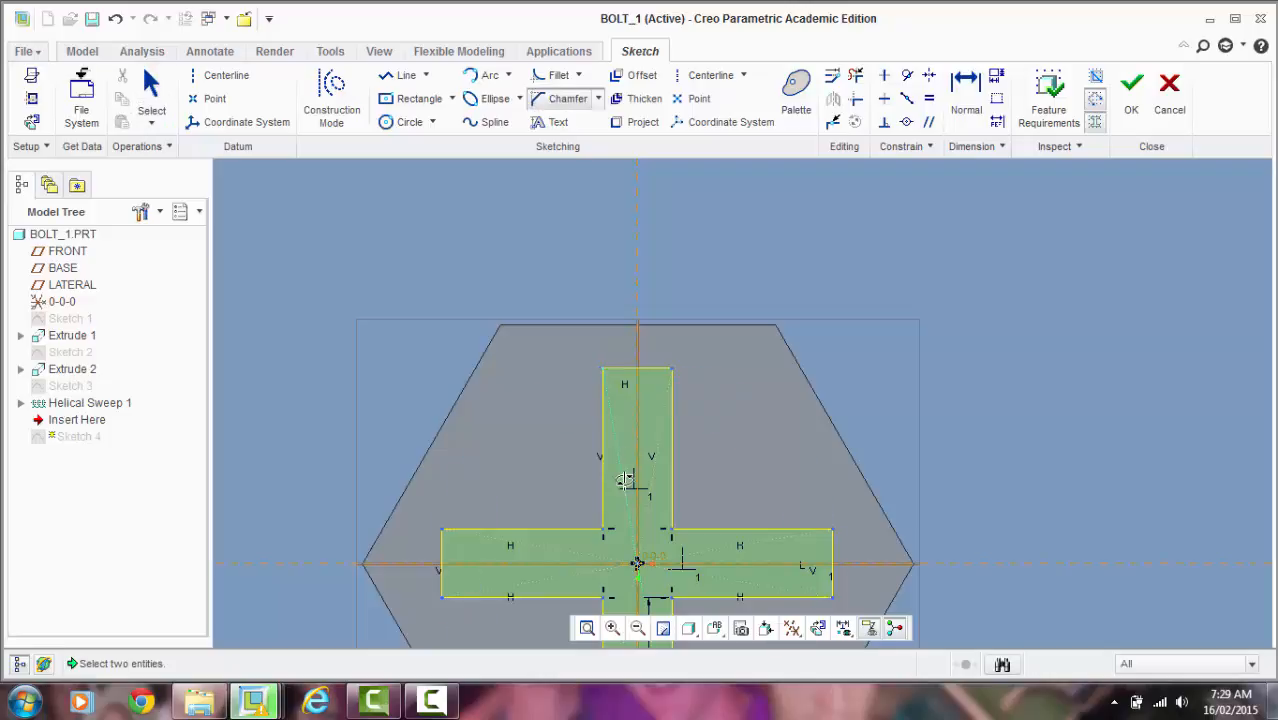
pyautogui.scroll(-3, 622, 369)
pyautogui.click(622, 369)
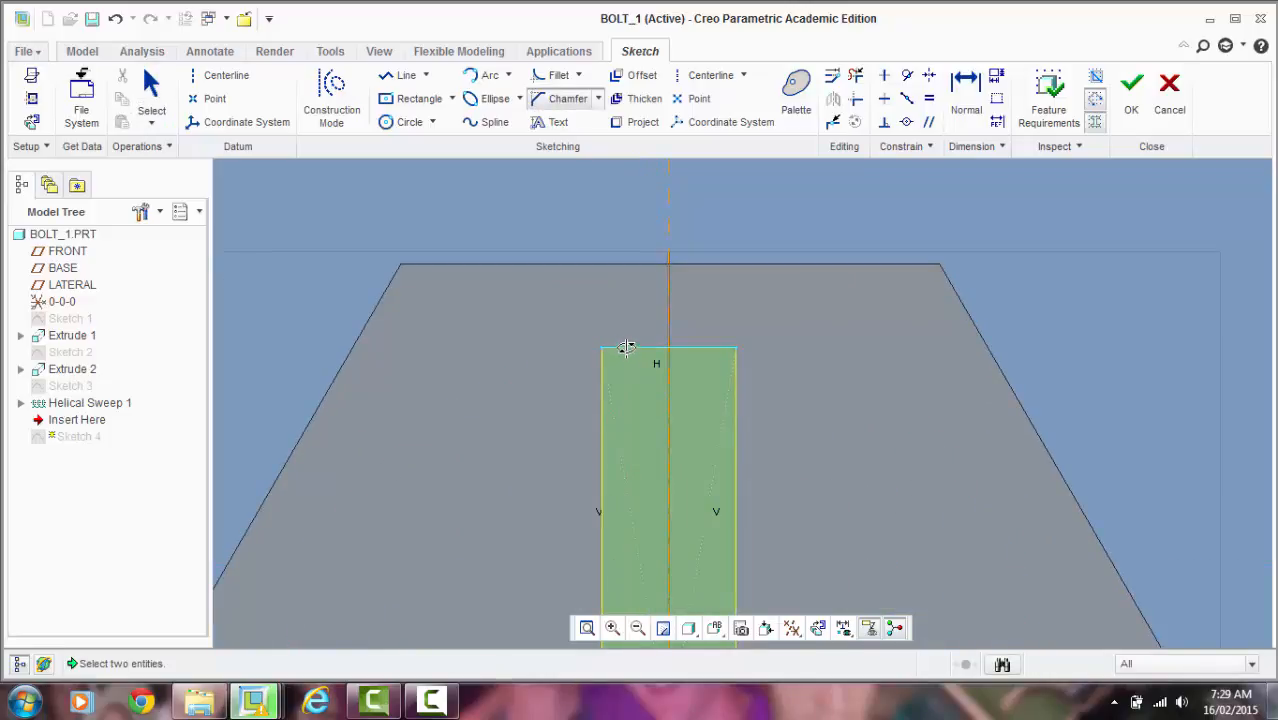
pyautogui.click(609, 369)
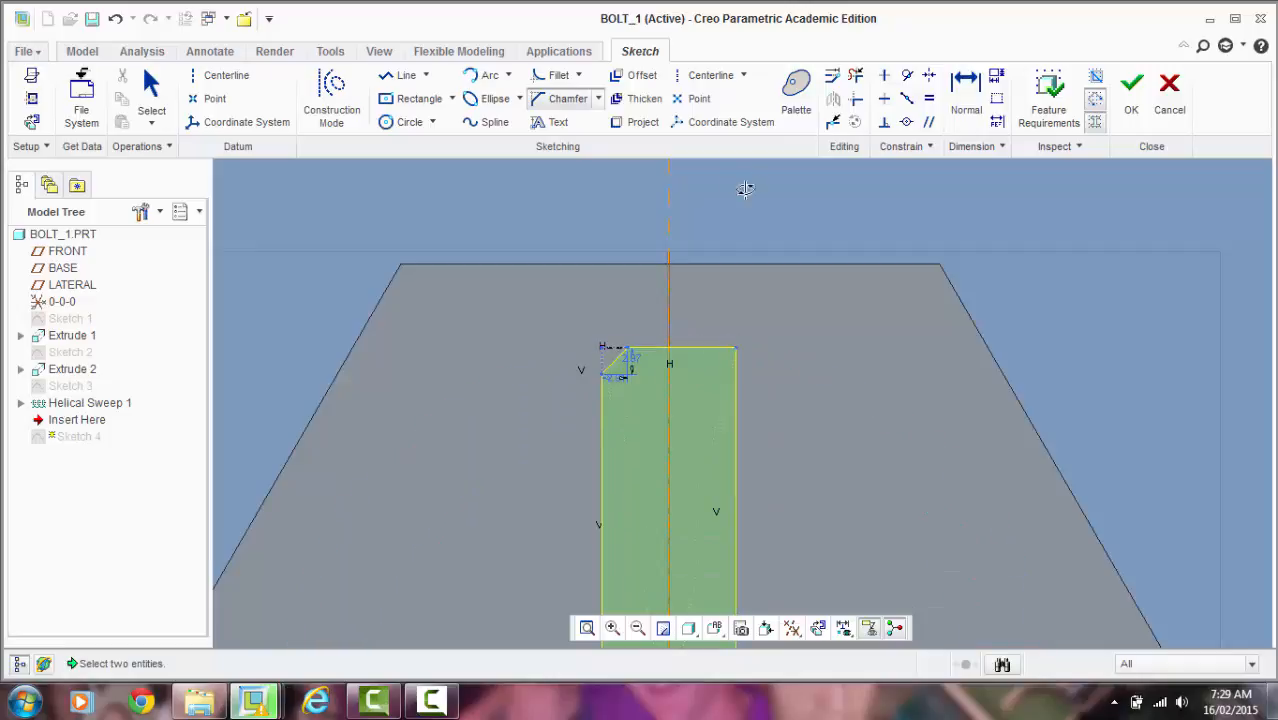
pyautogui.scroll(-2, 714, 449)
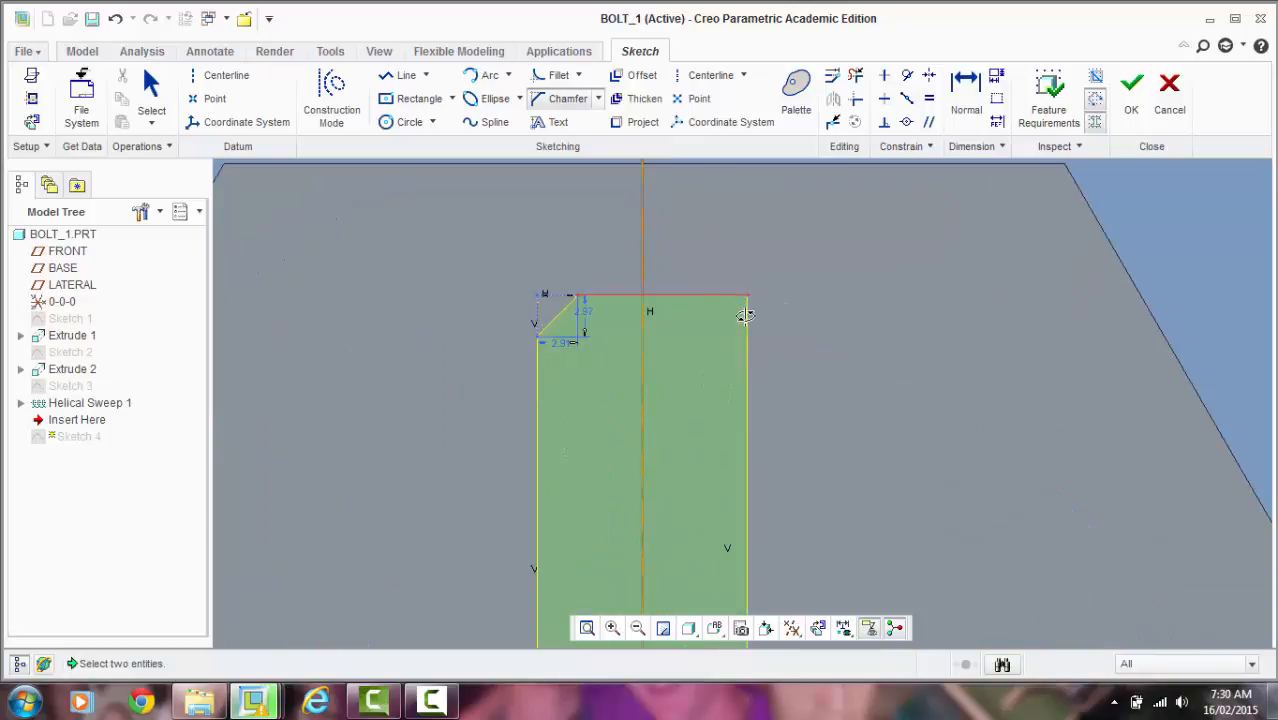
pyautogui.scroll(2, 701, 233)
# Step: Chamfer both outer corners of the cross's right arm
pyautogui.scroll(5, 701, 233)
pyautogui.scroll(-5, 801, 345)
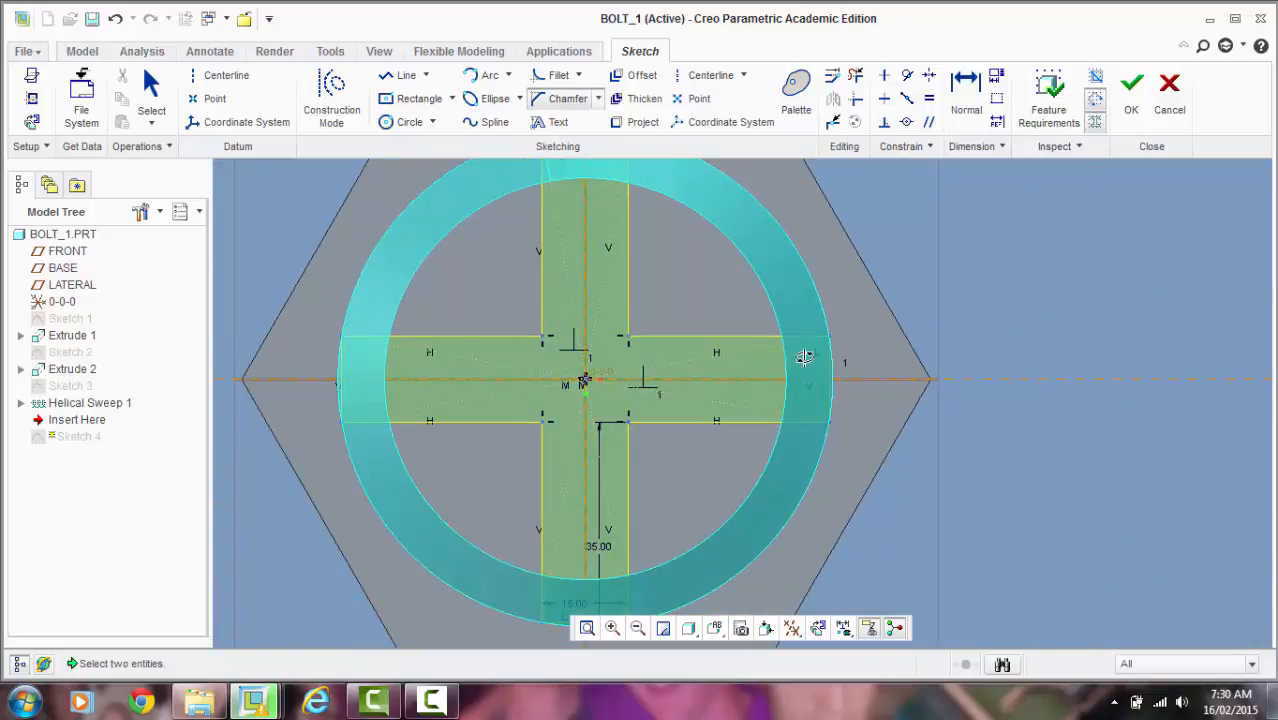
pyautogui.click(801, 336)
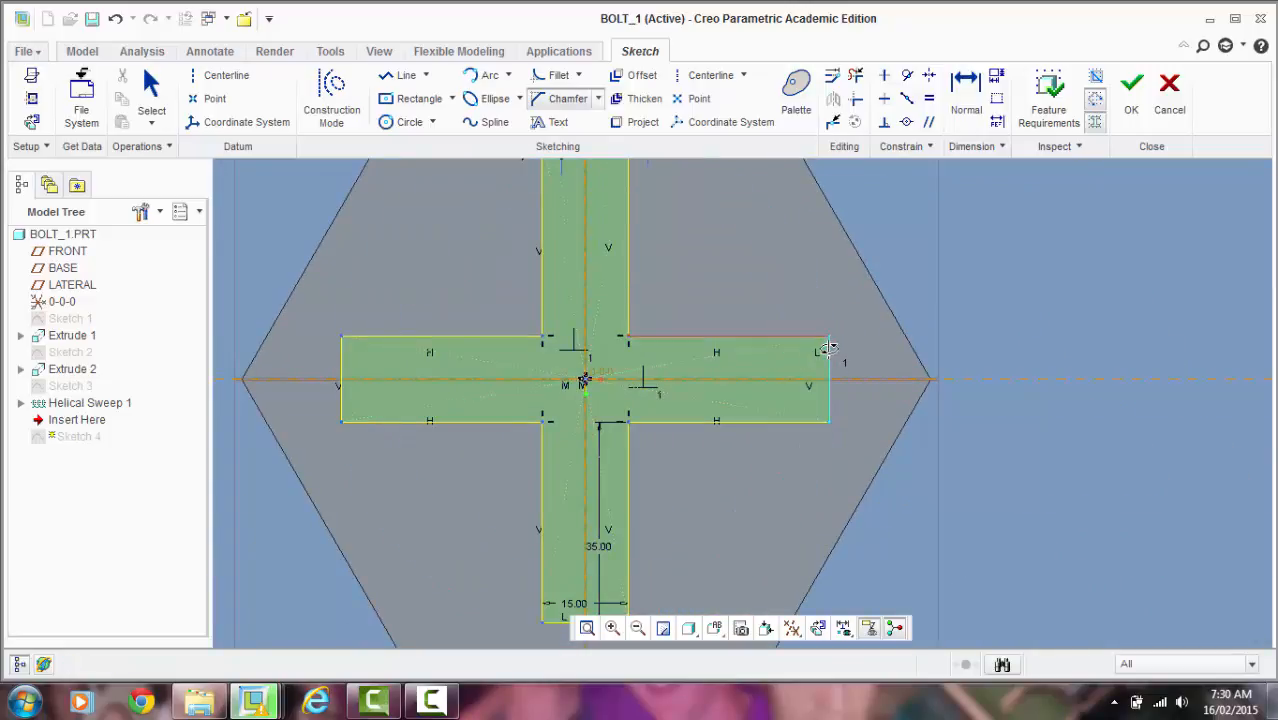
pyautogui.click(829, 350)
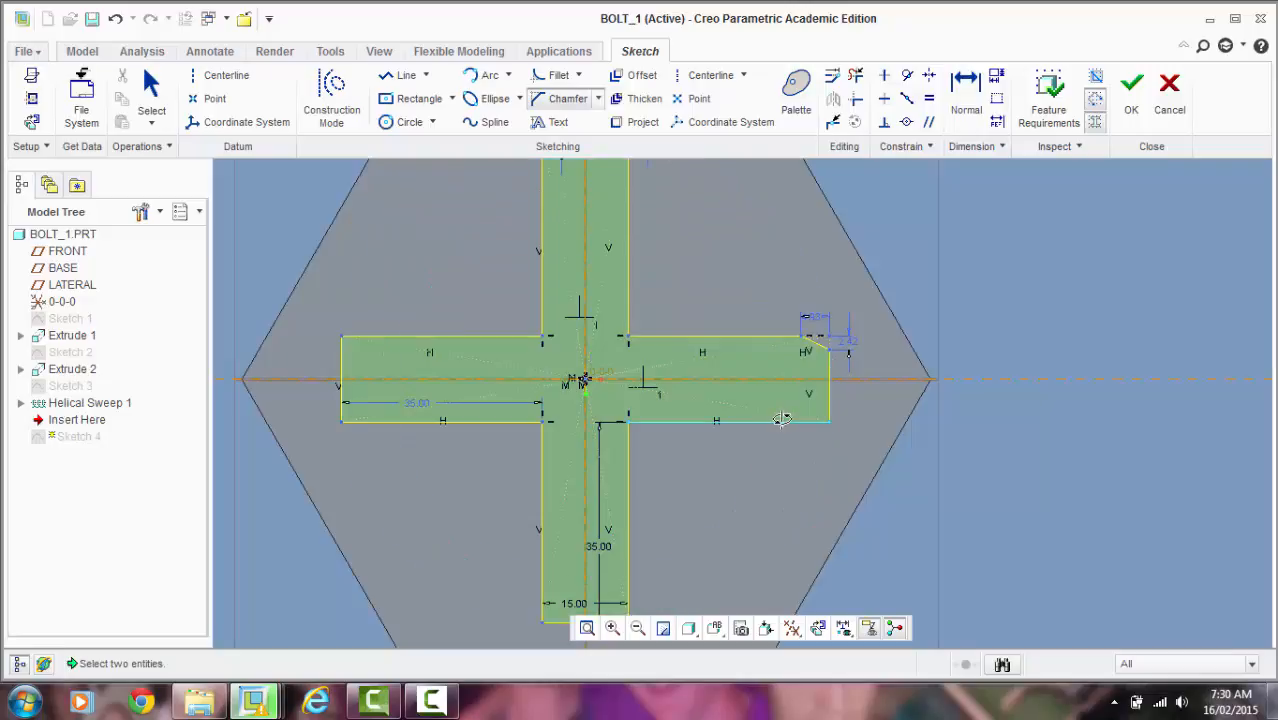
pyautogui.click(781, 419)
pyautogui.click(829, 405)
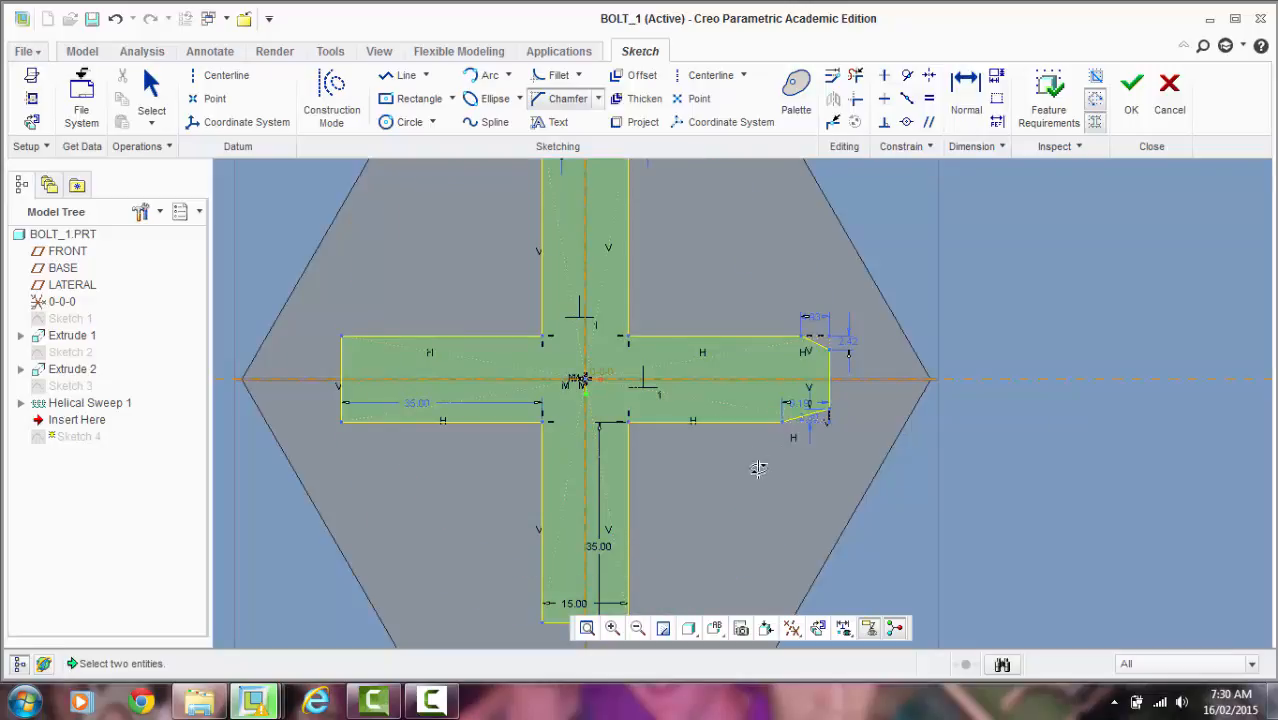
# Step: Chamfer both outer corners at the end of the cross's lower arm
pyautogui.scroll(2, 700, 460)
pyautogui.scroll(-5, 650, 490)
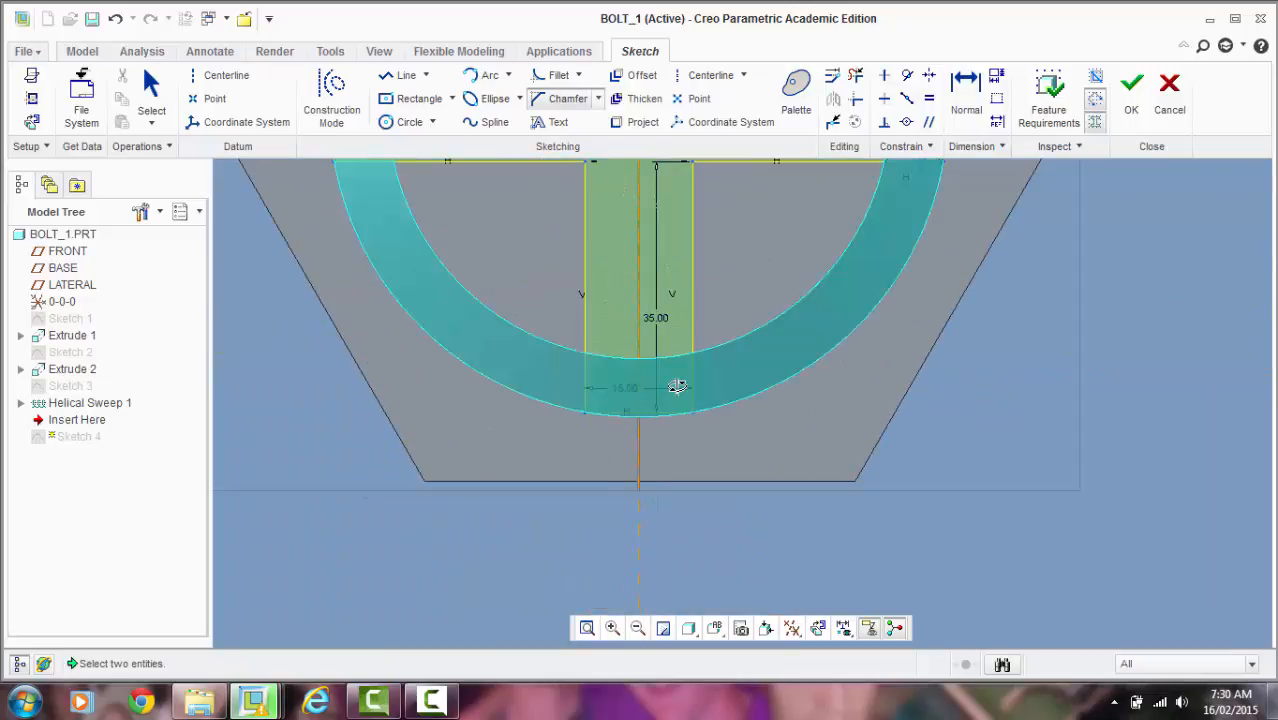
pyautogui.click(660, 412)
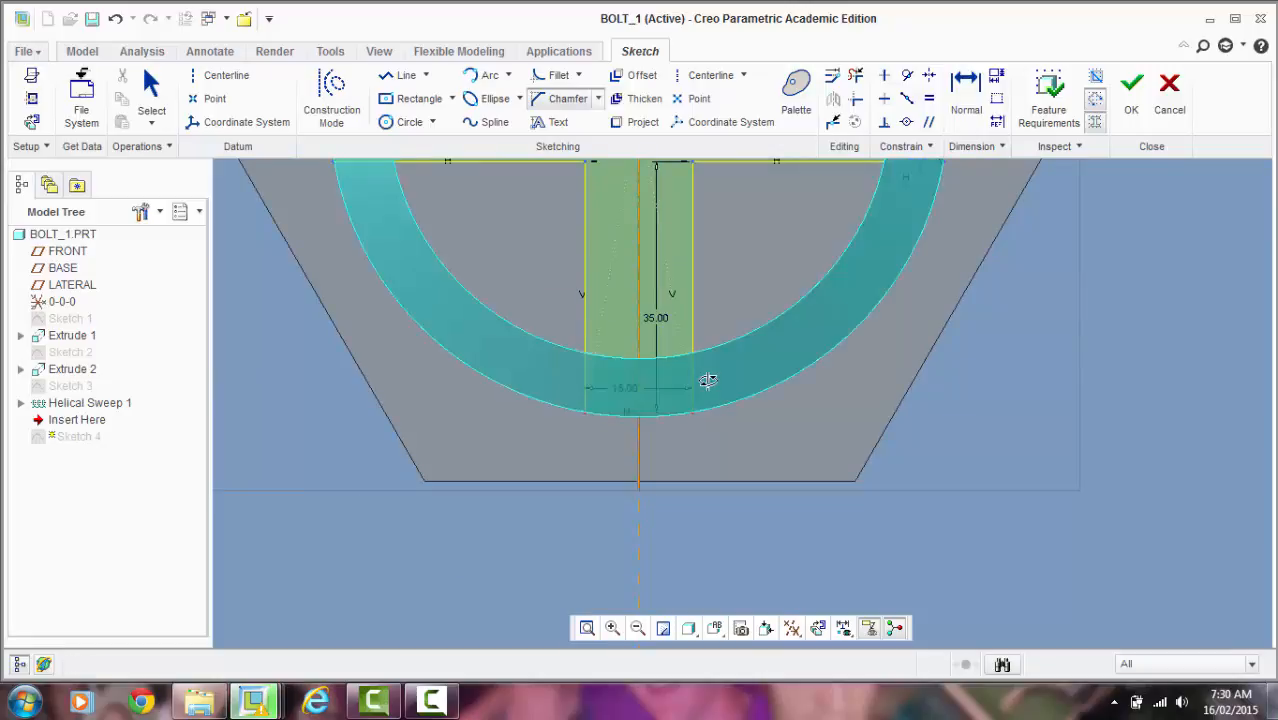
pyautogui.scroll(3, 655, 400)
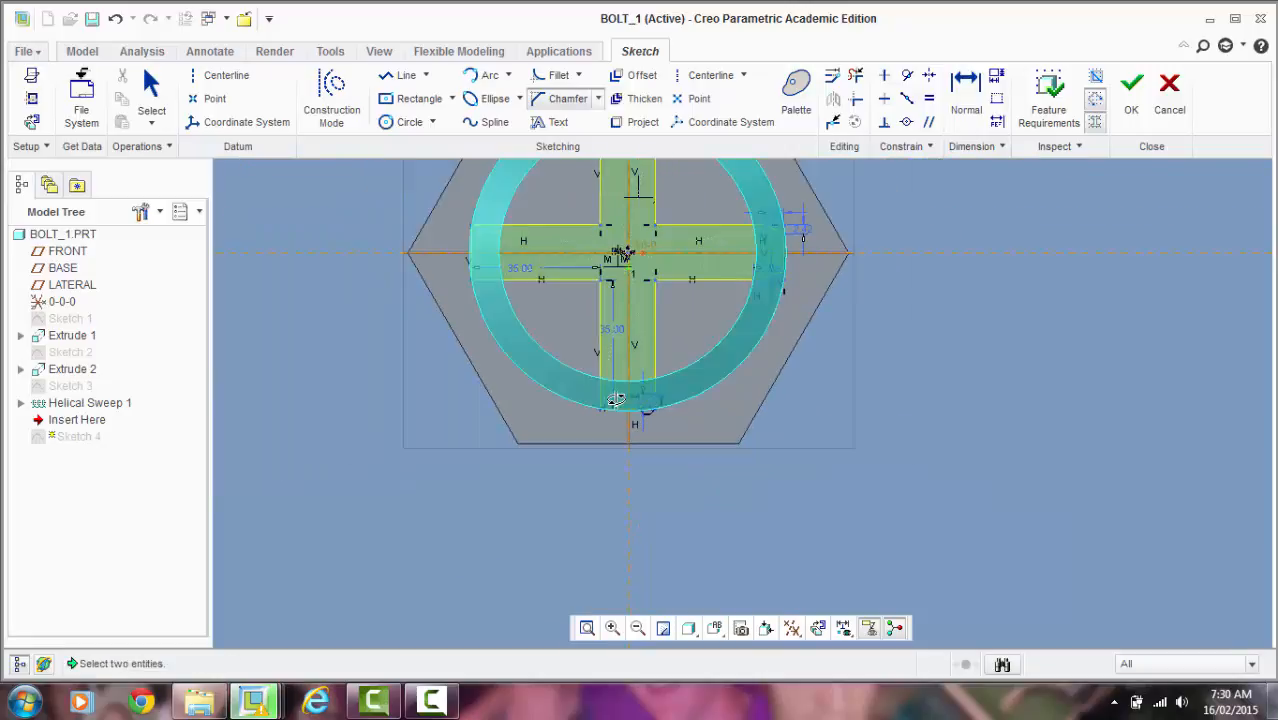
pyautogui.scroll(-4, 620, 300)
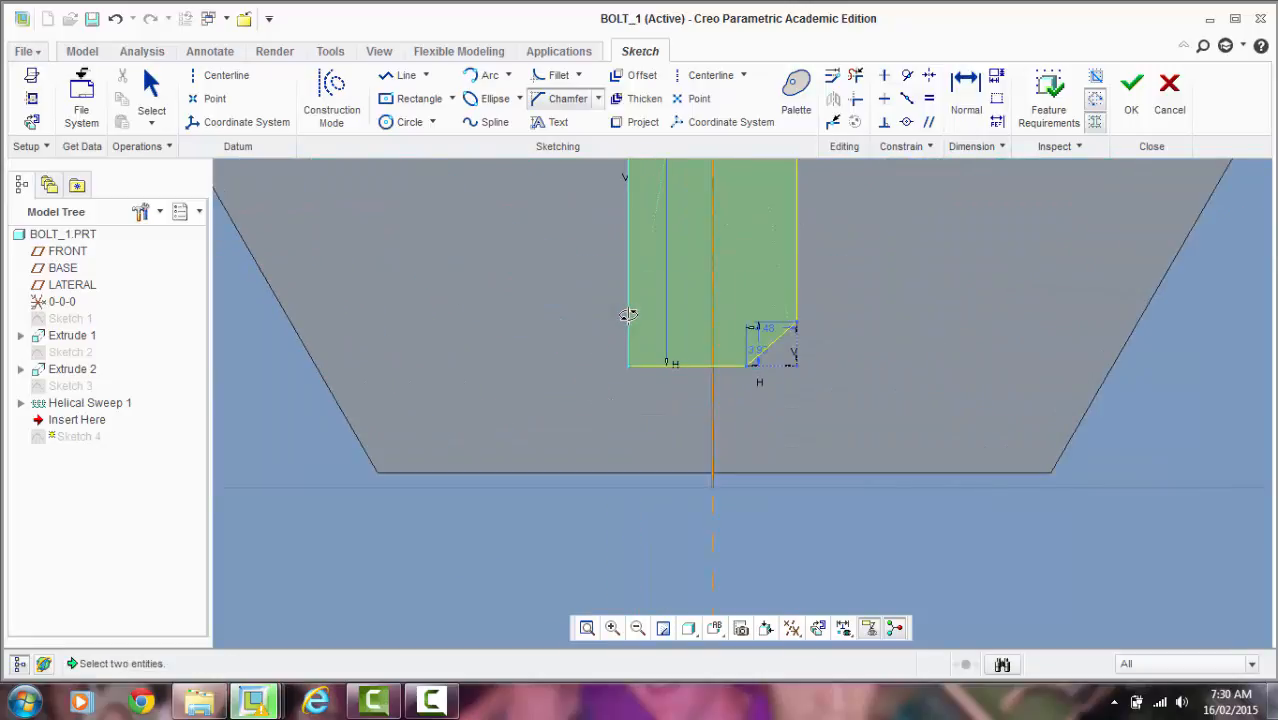
pyautogui.click(628, 325)
pyautogui.click(648, 365)
pyautogui.scroll(4, 680, 392)
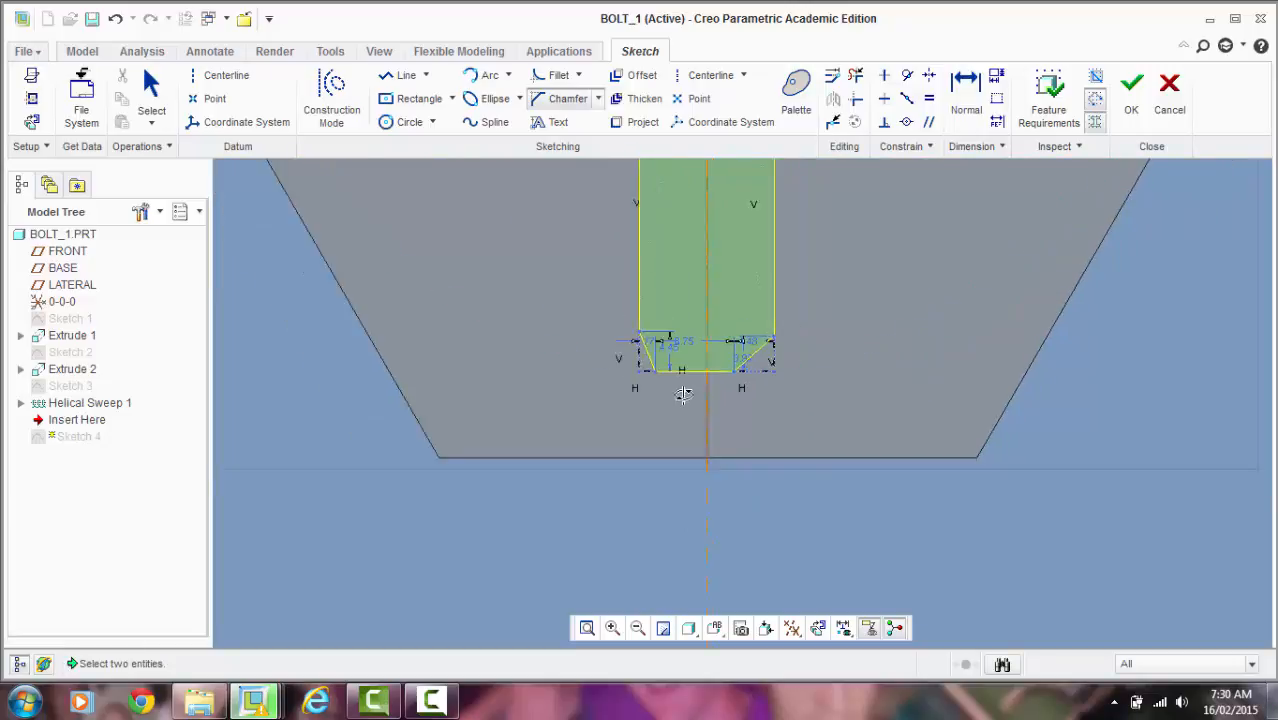
# Step: Chamfer both outer corners of the cross's left arm, cutting about 3.5 by 2.7 at the upper corner and 4 by 2.1 at the lower
pyautogui.scroll(-2, 526, 175)
pyautogui.scroll(-1, 526, 175)
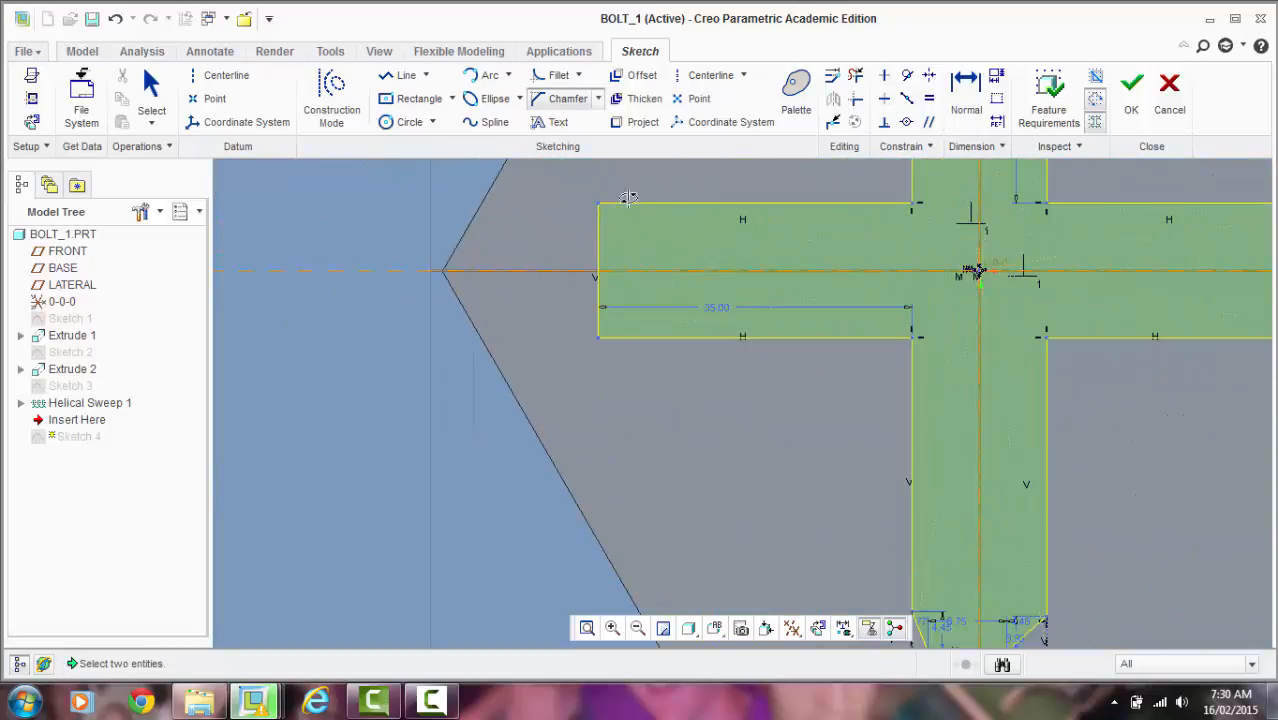
pyautogui.click(614, 203)
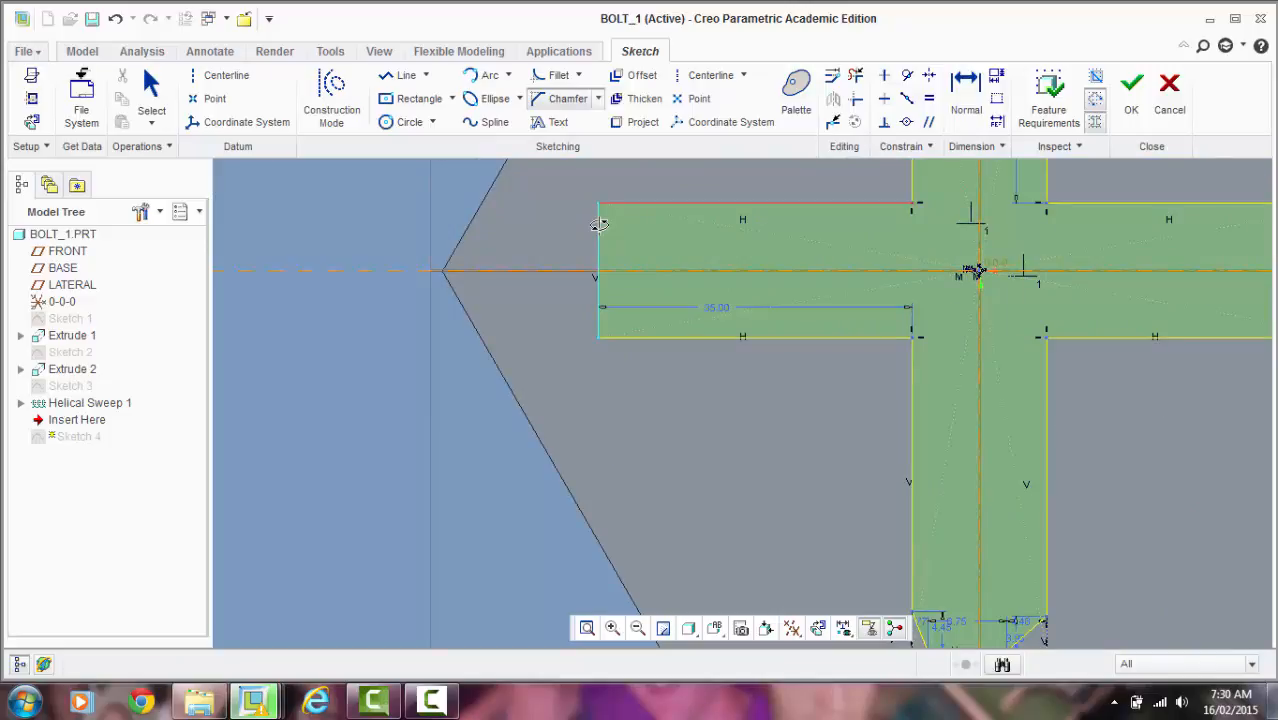
pyautogui.click(600, 263)
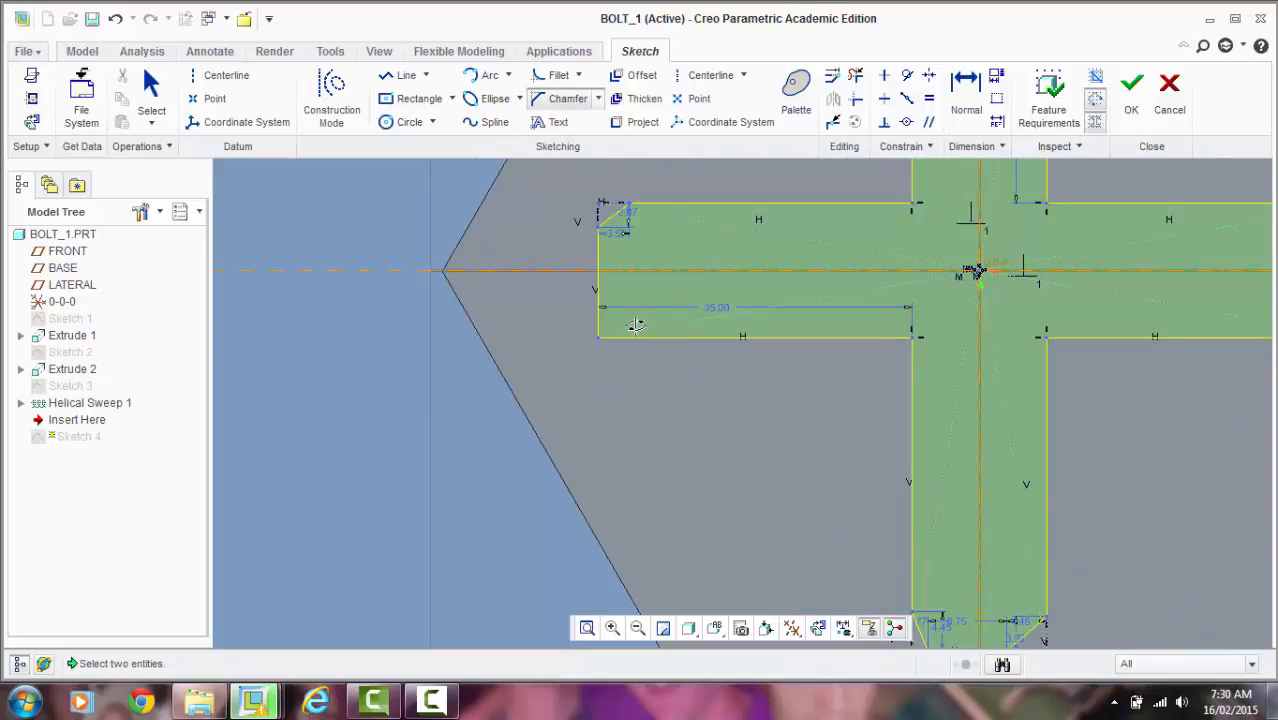
pyautogui.click(633, 338)
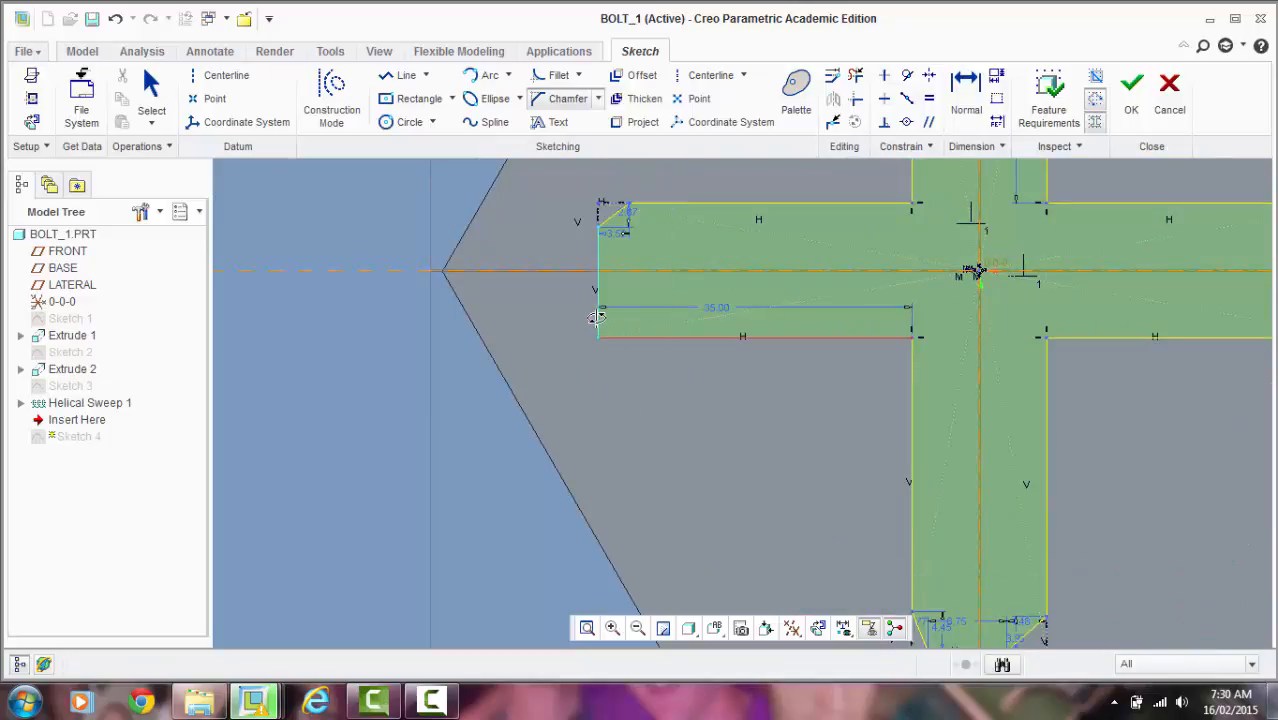
pyautogui.click(597, 317)
pyautogui.scroll(3, 565, 434)
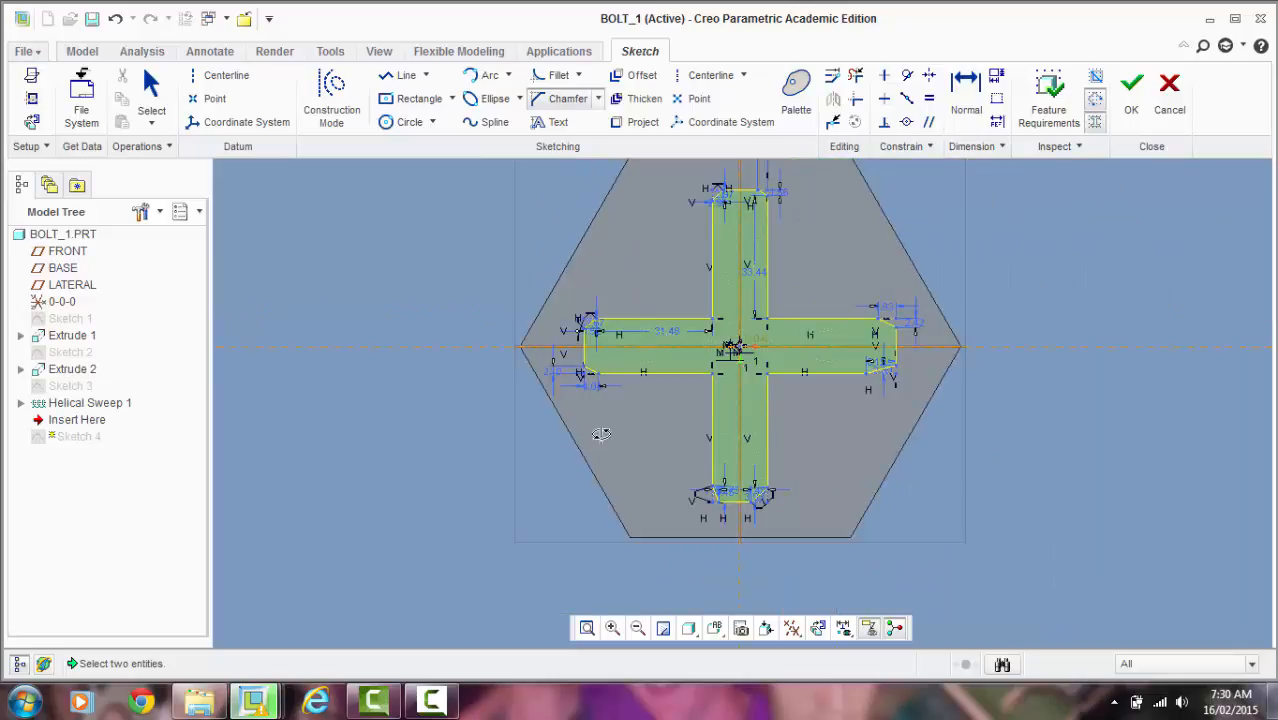
pyautogui.scroll(-5, 699, 191)
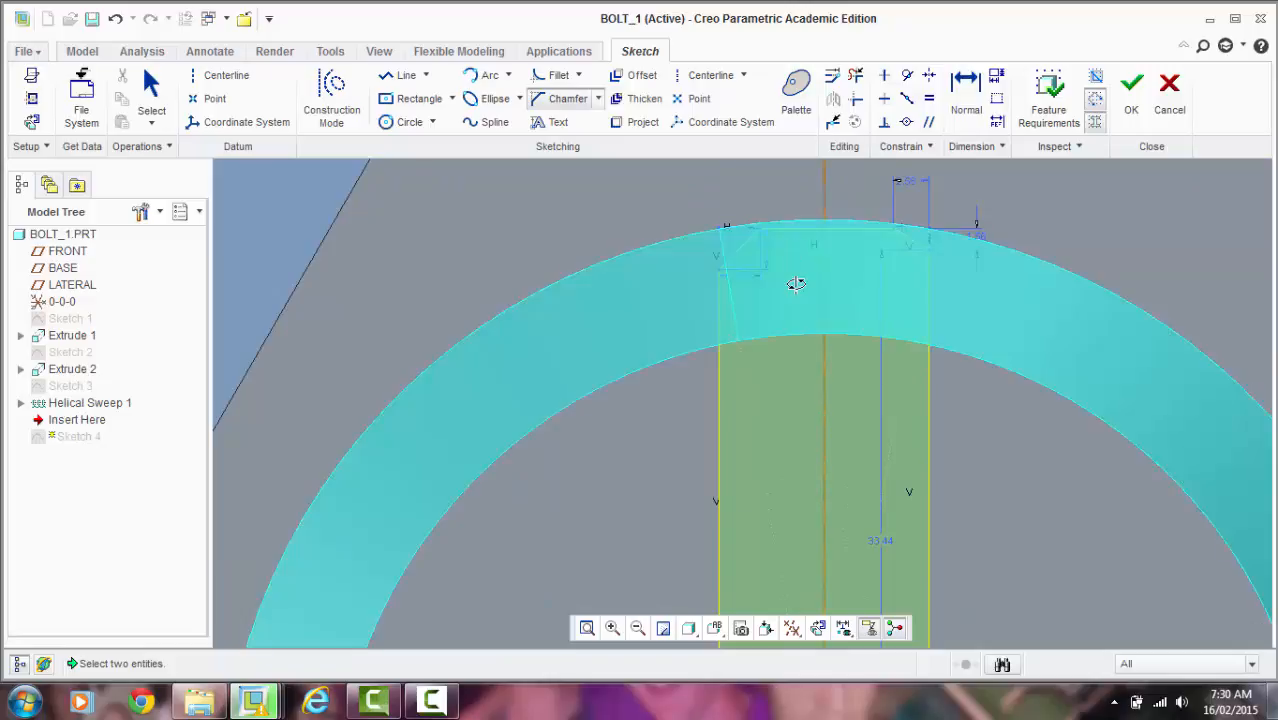
pyautogui.scroll(4, 585, 241)
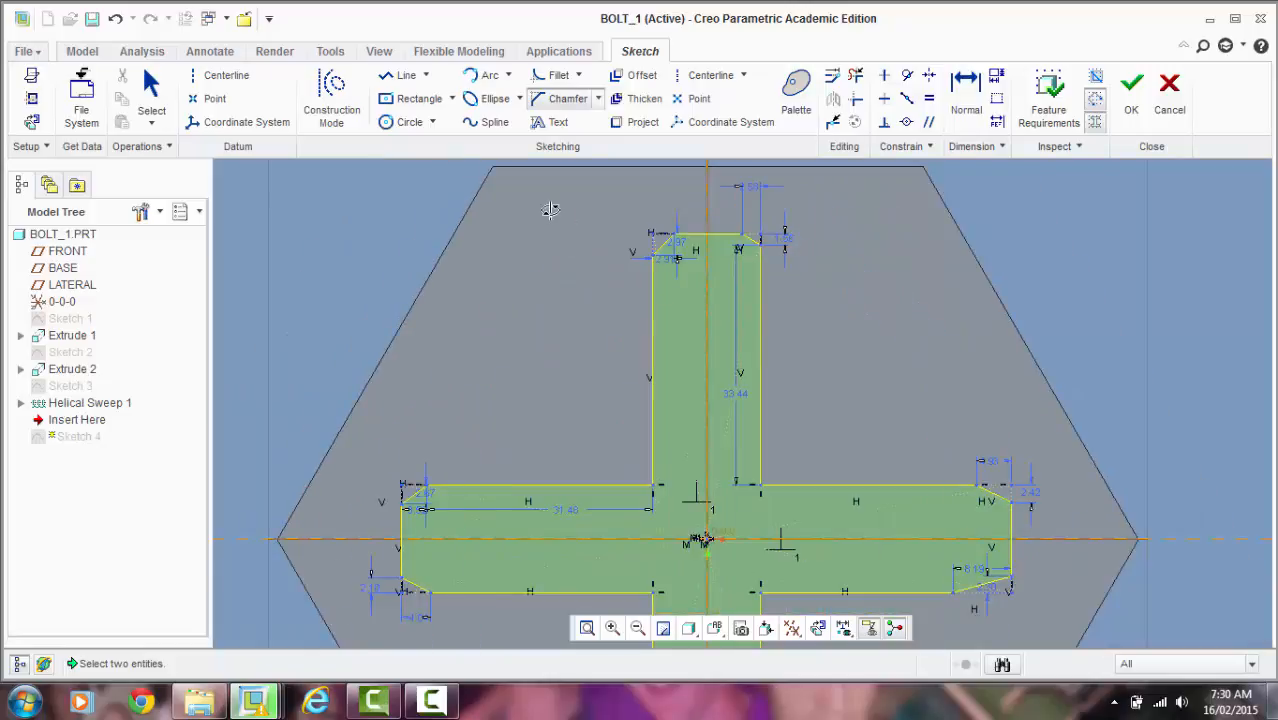
pyautogui.middleClick(560, 213)
# Step: Set the height and width of the left chamfer on the cross's upper arm to 4
pyautogui.scroll(-3, 700, 257)
pyautogui.scroll(-3, 700, 257)
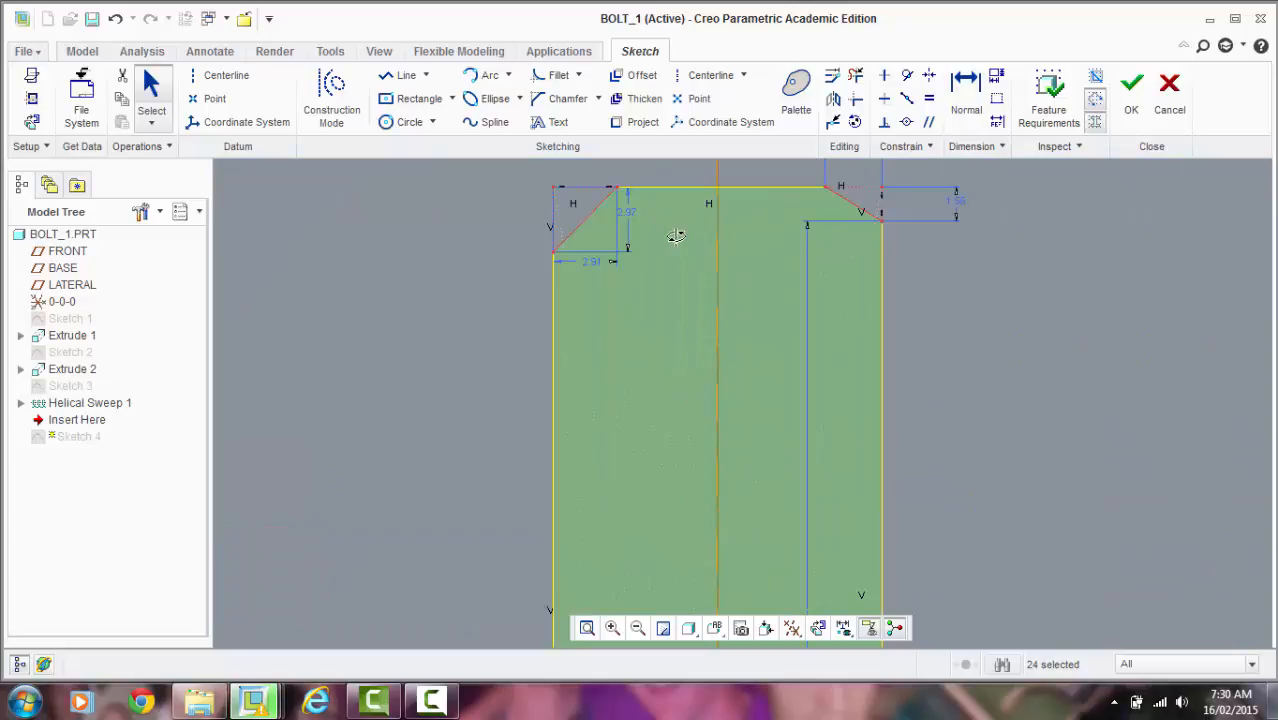
pyautogui.click(622, 208)
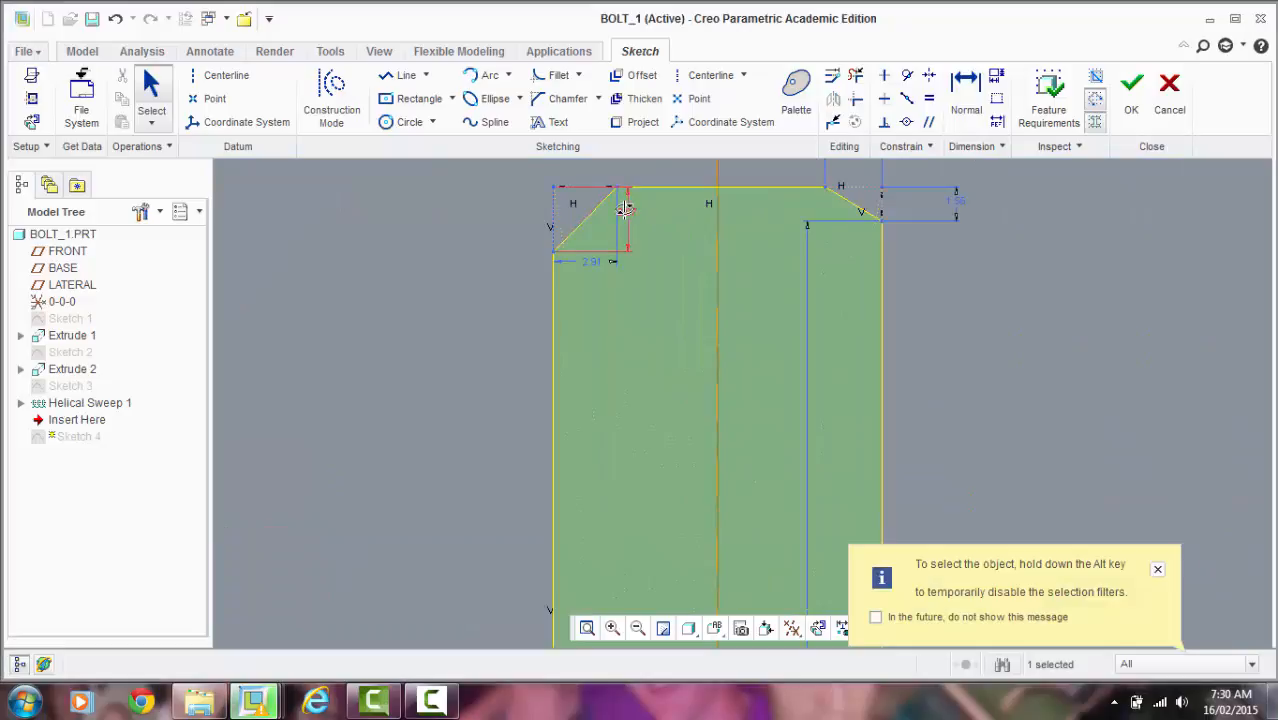
pyautogui.doubleClick(622, 208)
pyautogui.write('4')
pyautogui.press('Return')
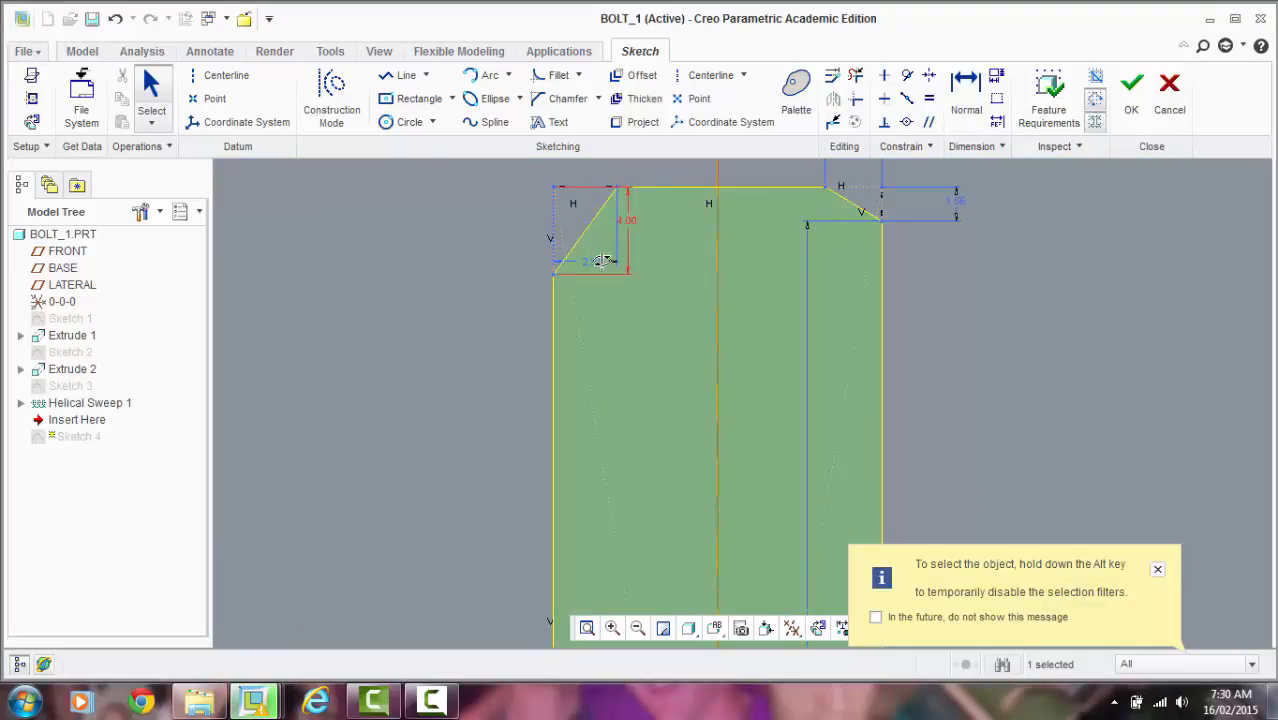
pyautogui.doubleClick(600, 258)
pyautogui.write('4')
pyautogui.press('Return')
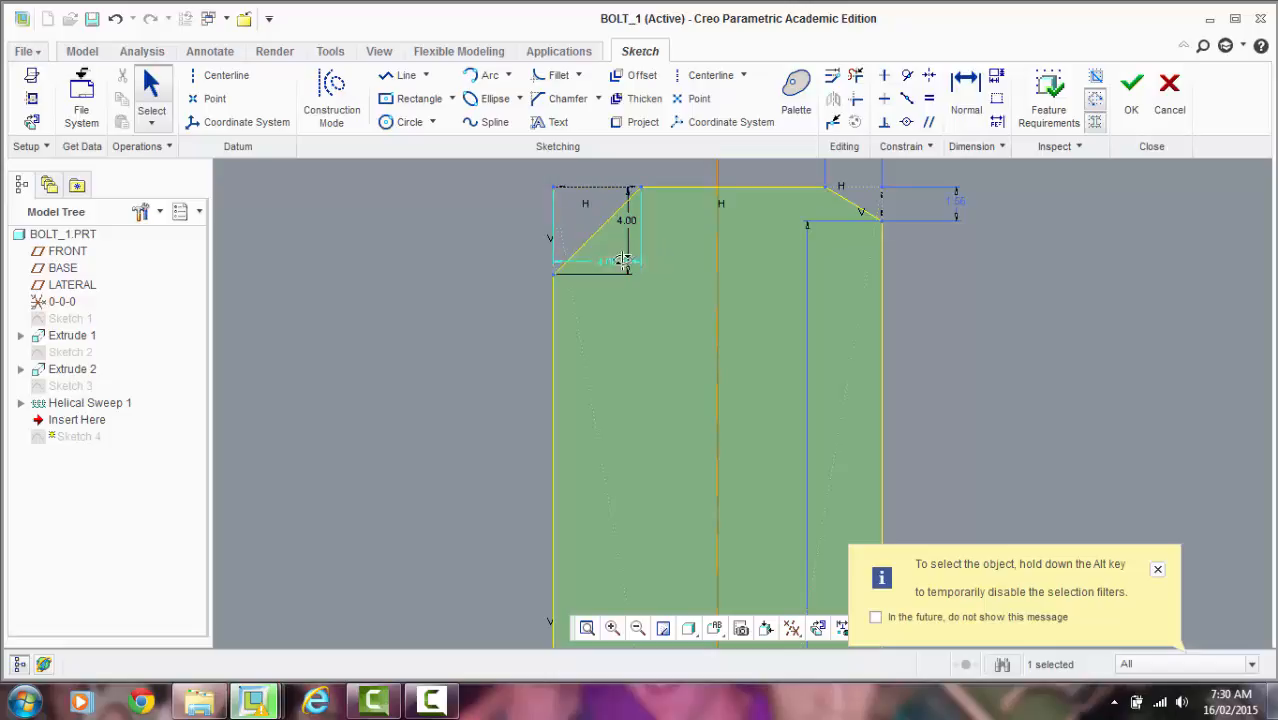
# Step: Set the height and width of the right chamfer on the cross's upper arm to 4
pyautogui.scroll(3, 622, 297)
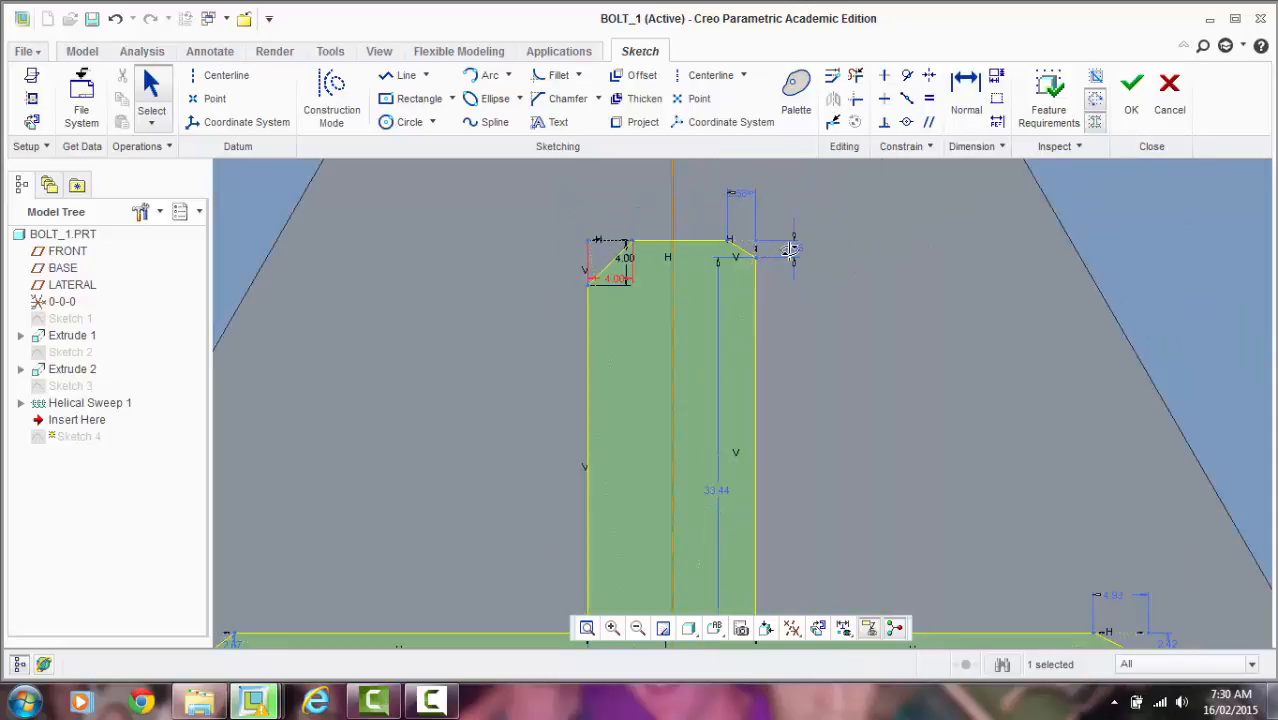
pyautogui.doubleClick(790, 250)
pyautogui.write('4')
pyautogui.press('Return')
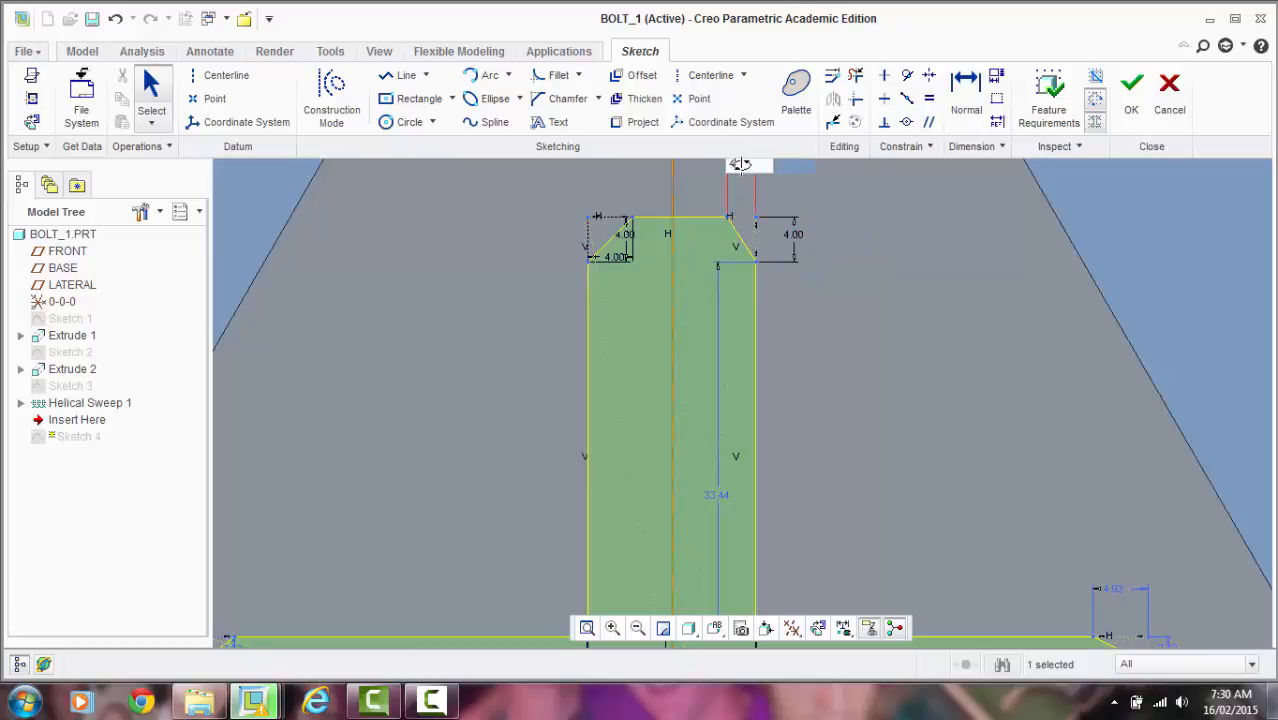
# Step: Set the width and height of the upper chamfer on the cross's right arm to 4
pyautogui.scroll(2, 717, 221)
pyautogui.scroll(2, 717, 221)
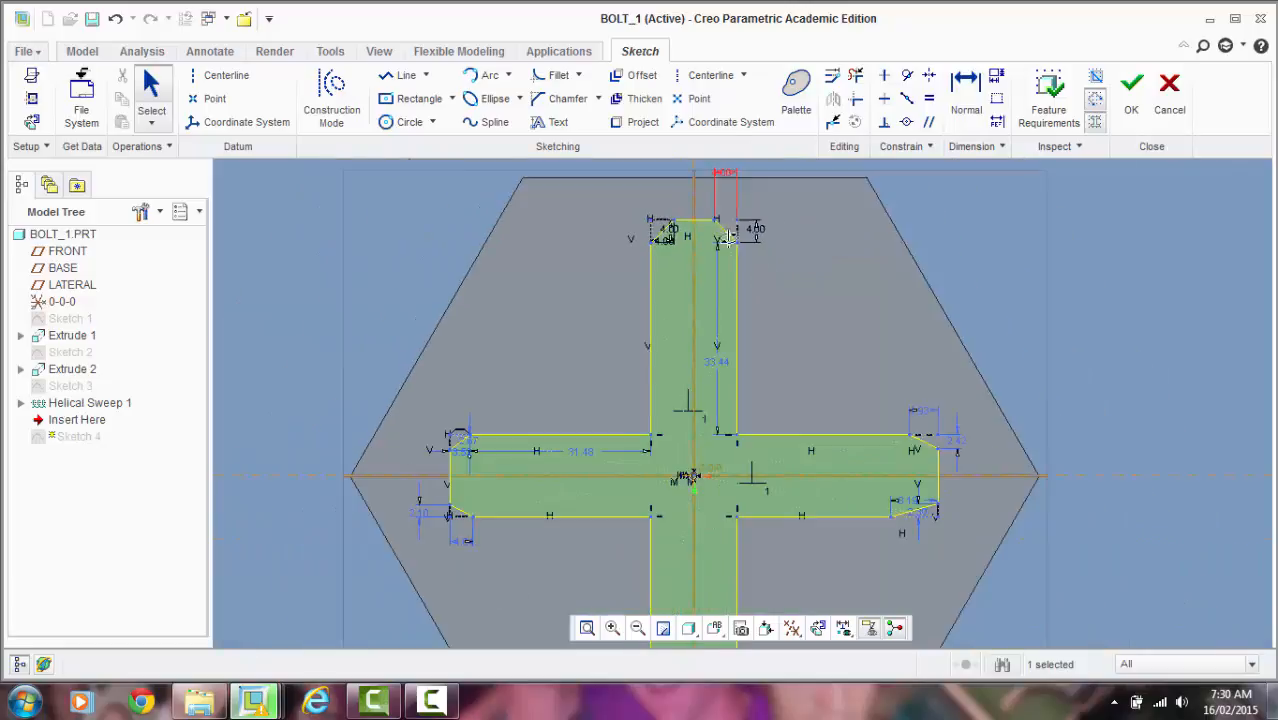
pyautogui.doubleClick(920, 414)
pyautogui.write('4')
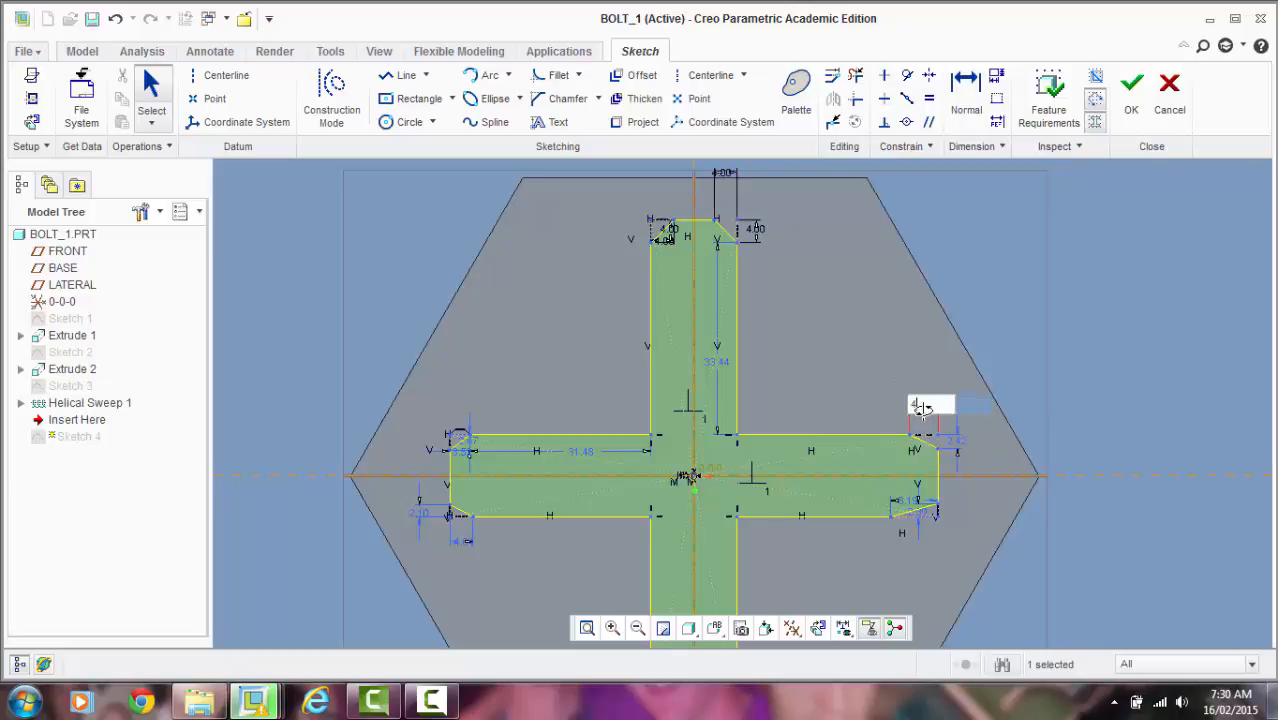
pyautogui.press('Return')
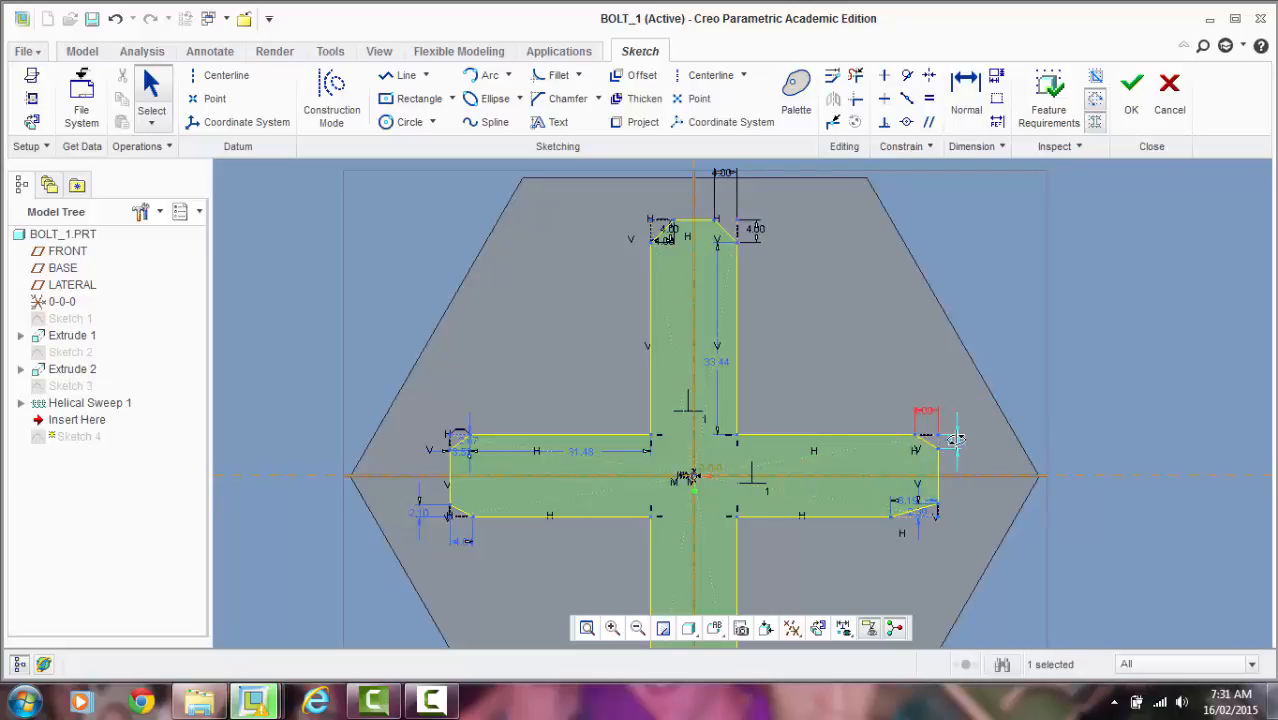
pyautogui.write('4')
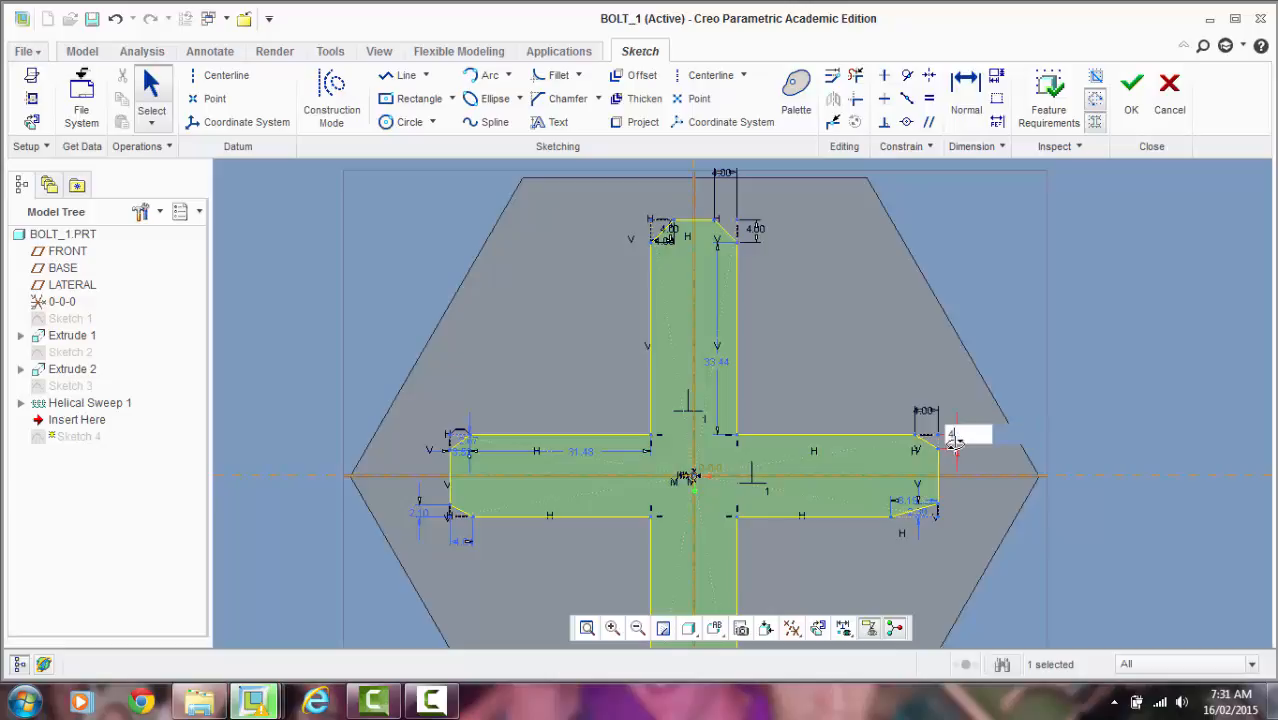
pyautogui.press('Return')
# Step: Set the width and height of the lower chamfer on the cross's right arm to 4
pyautogui.scroll(5, 928, 530)
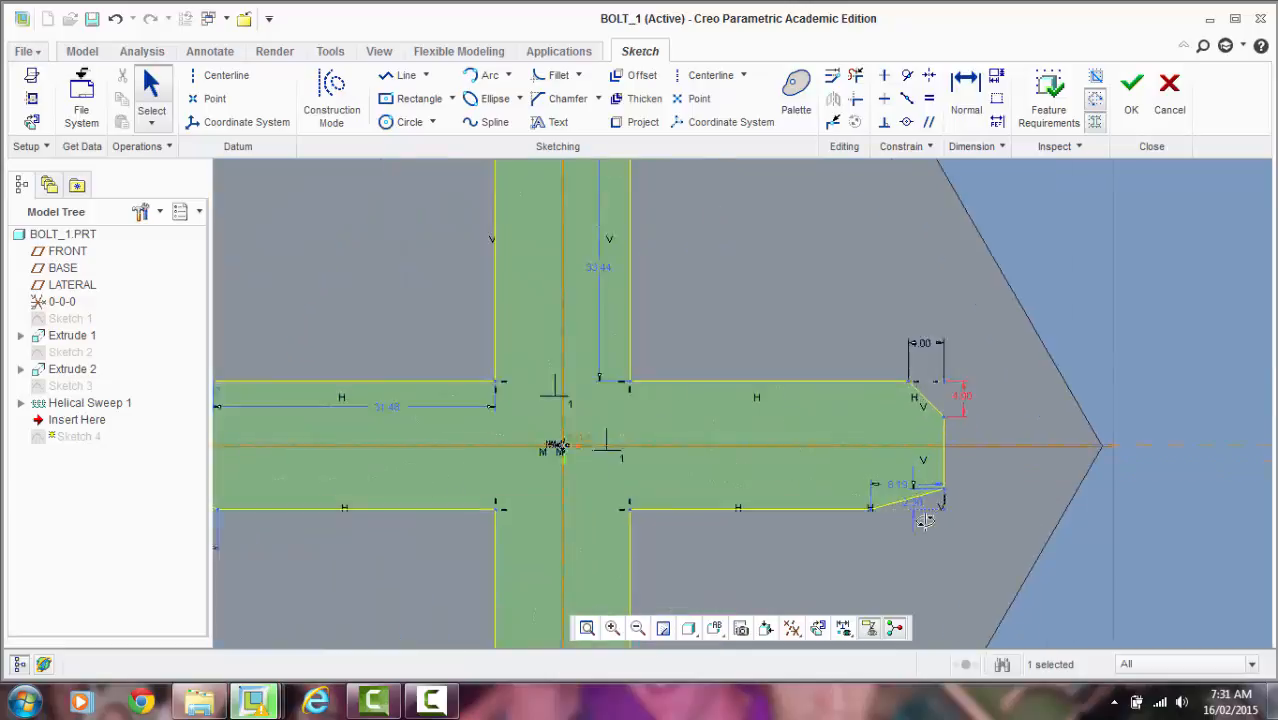
pyautogui.doubleClick(868, 449)
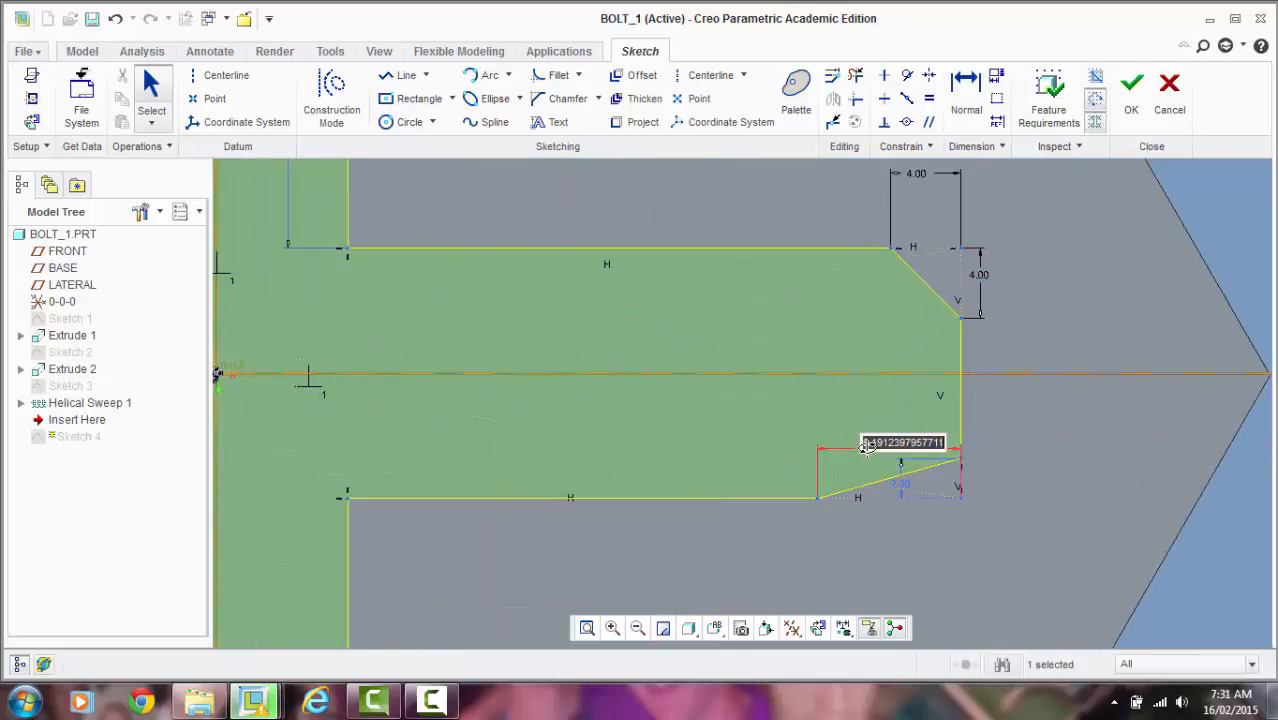
pyautogui.write('4')
pyautogui.press('Return')
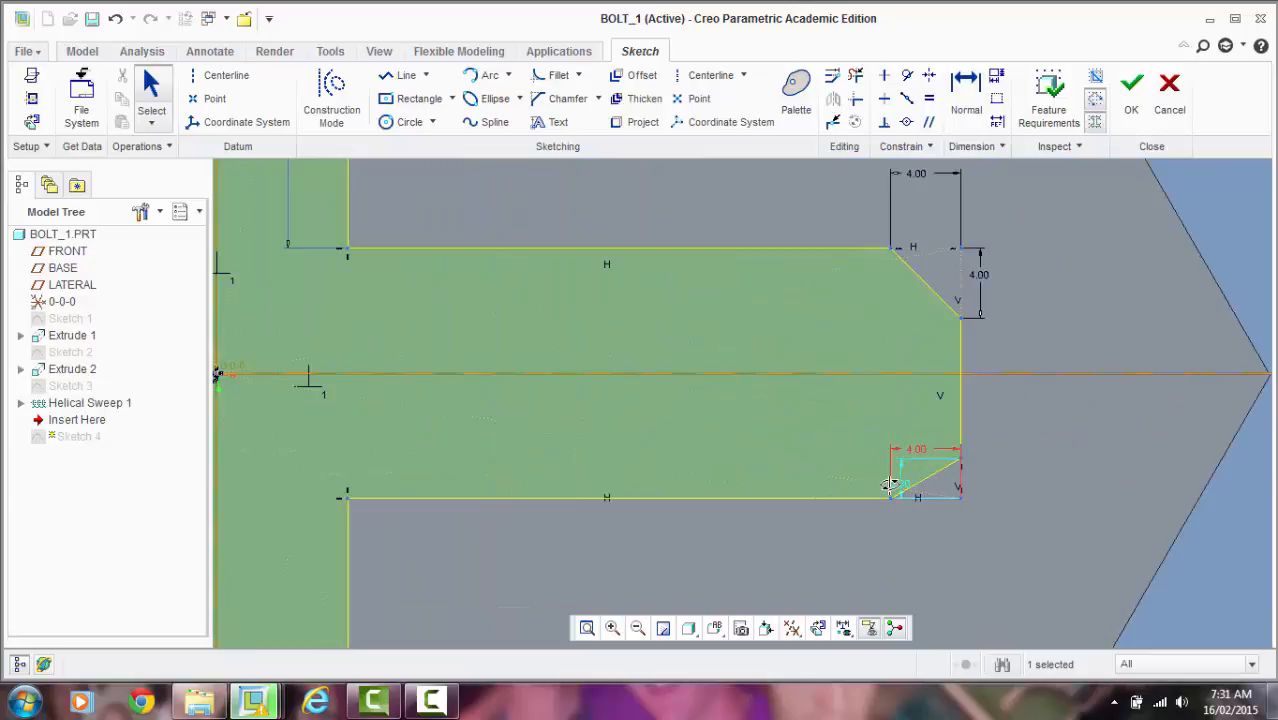
pyautogui.click(897, 483)
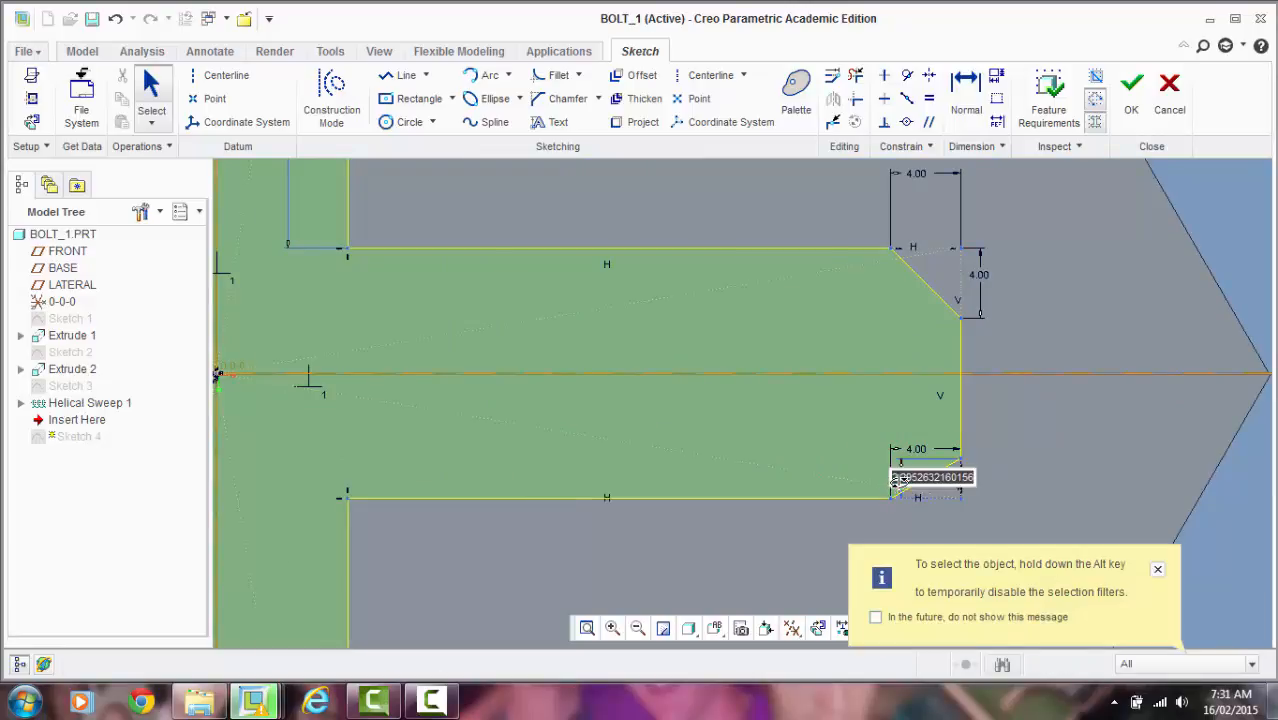
pyautogui.scroll(-3, 890, 428)
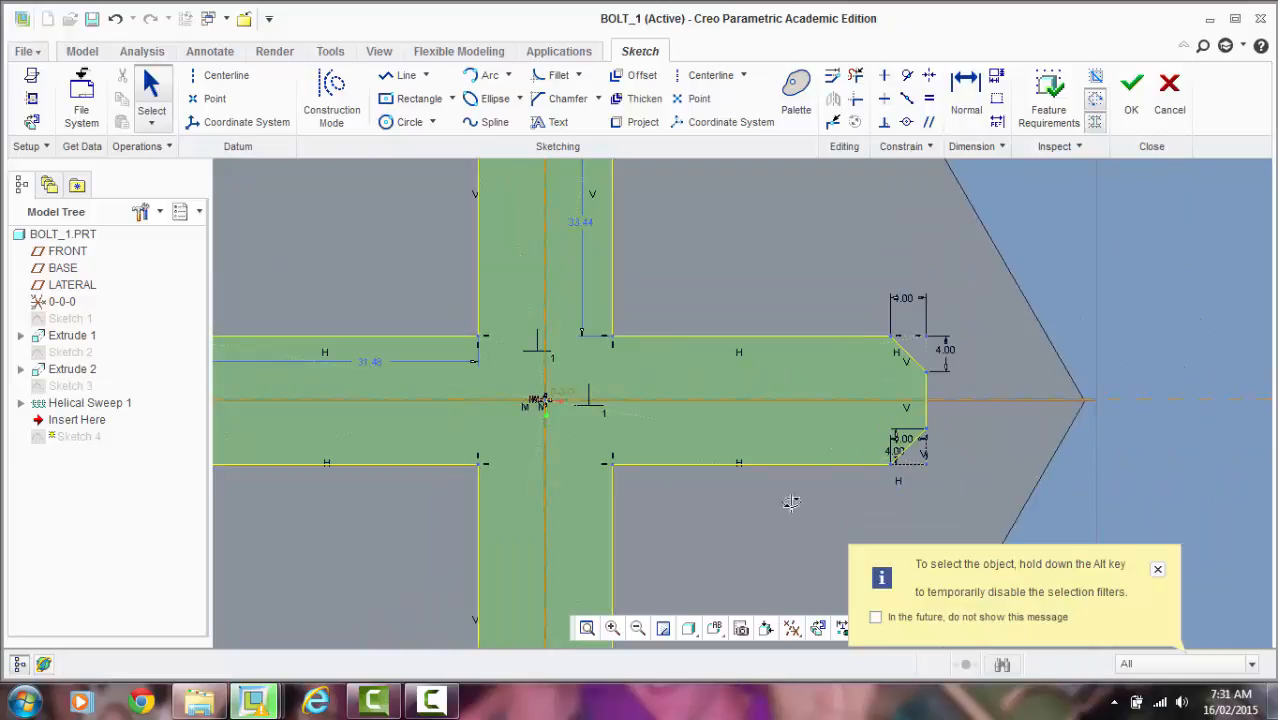
# Step: Set the width and height of the upper chamfer on the cross's left arm to 4
pyautogui.scroll(-3, 540, 470)
pyautogui.scroll(6, 455, 381)
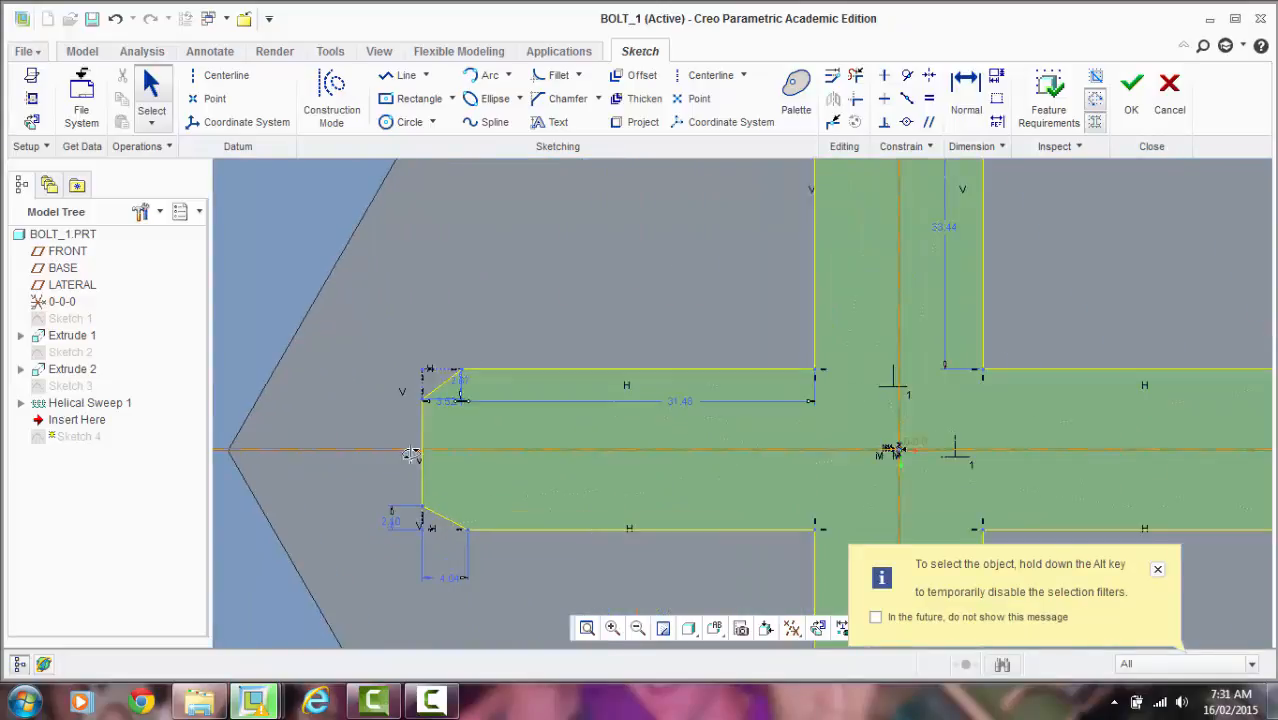
pyautogui.doubleClick(464, 372)
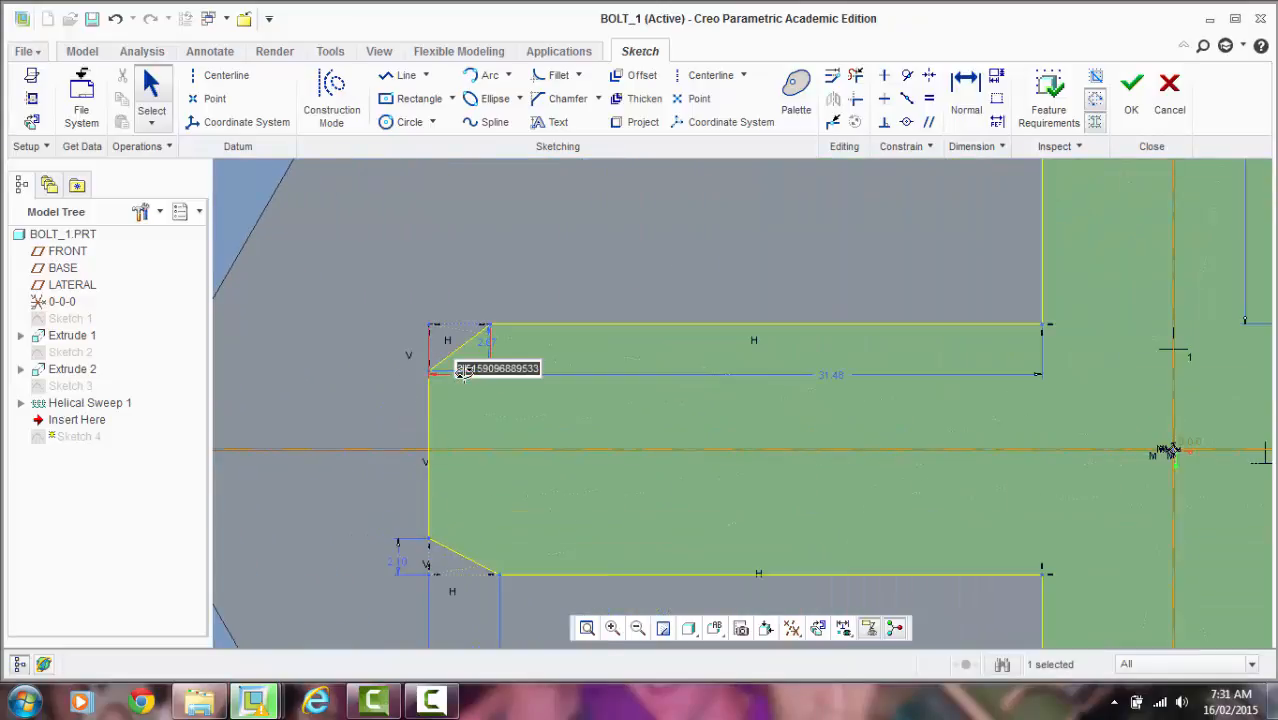
pyautogui.write('4')
pyautogui.press('Return')
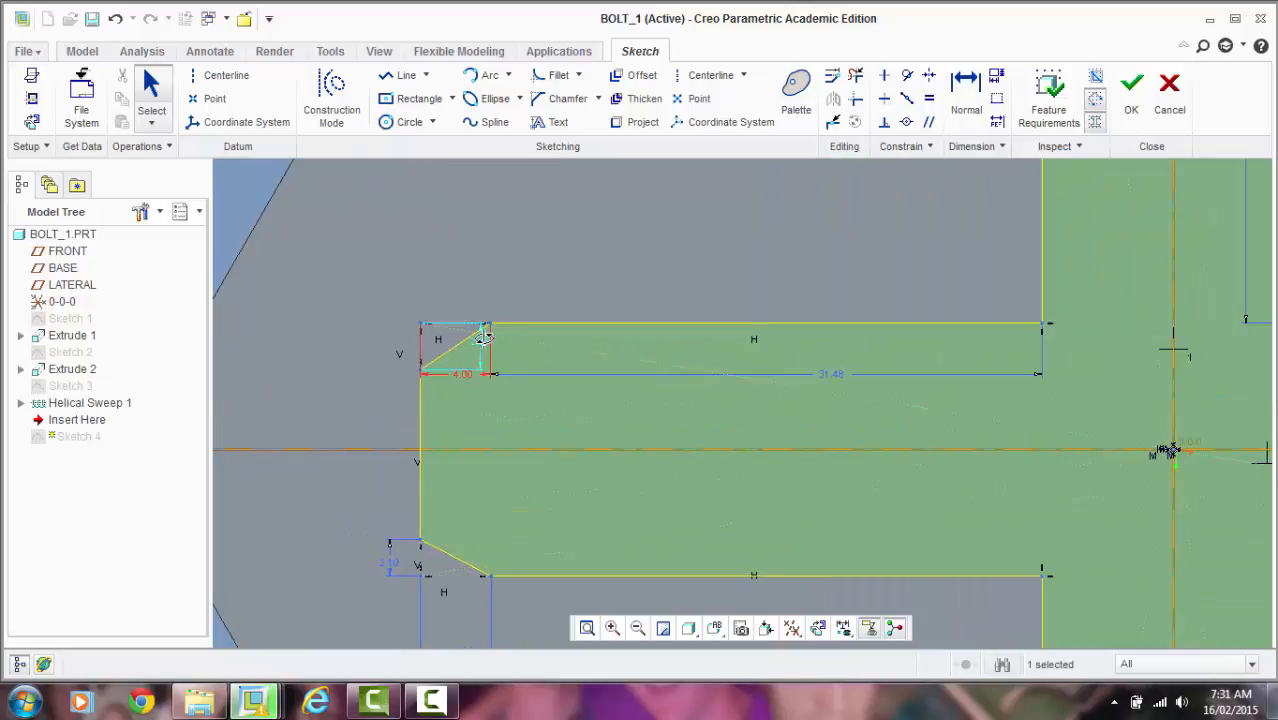
pyautogui.doubleClick(481, 336)
pyautogui.write('4')
pyautogui.press('Return')
# Step: Set the height and width of the lower chamfer on the cross's left arm to 4
pyautogui.scroll(-3, 490, 251)
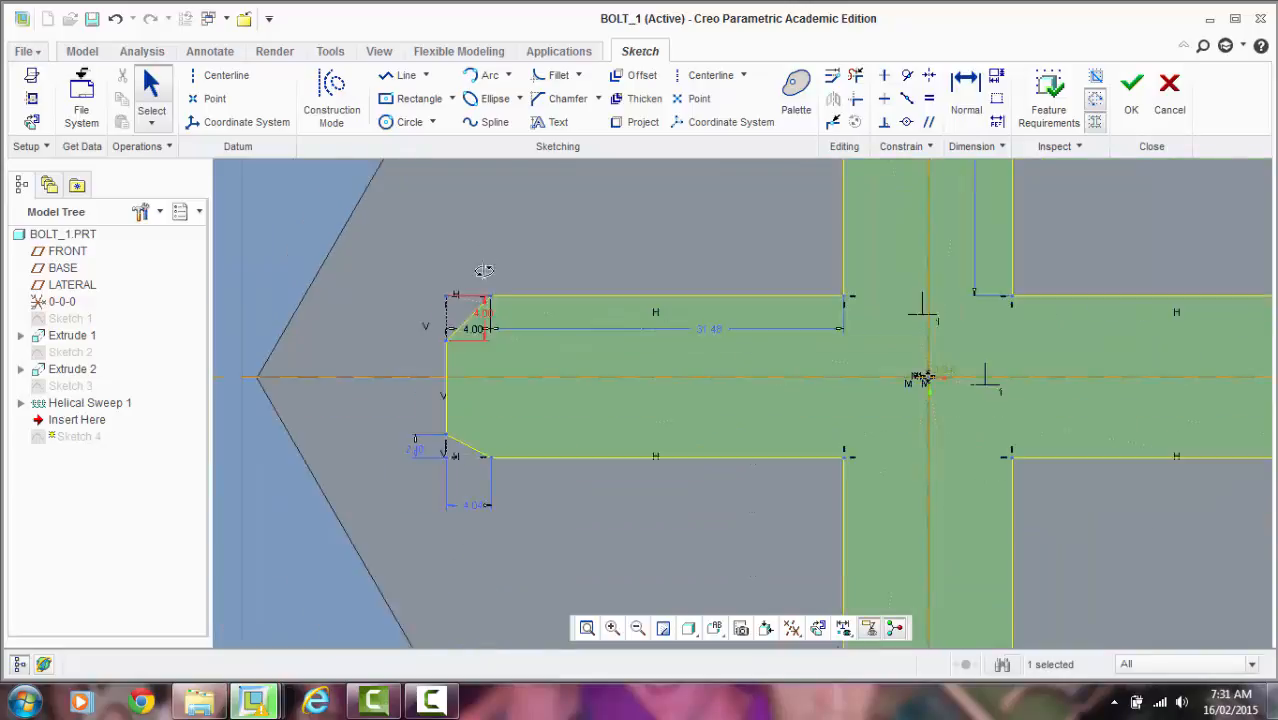
pyautogui.doubleClick(422, 406)
pyautogui.press('Return')
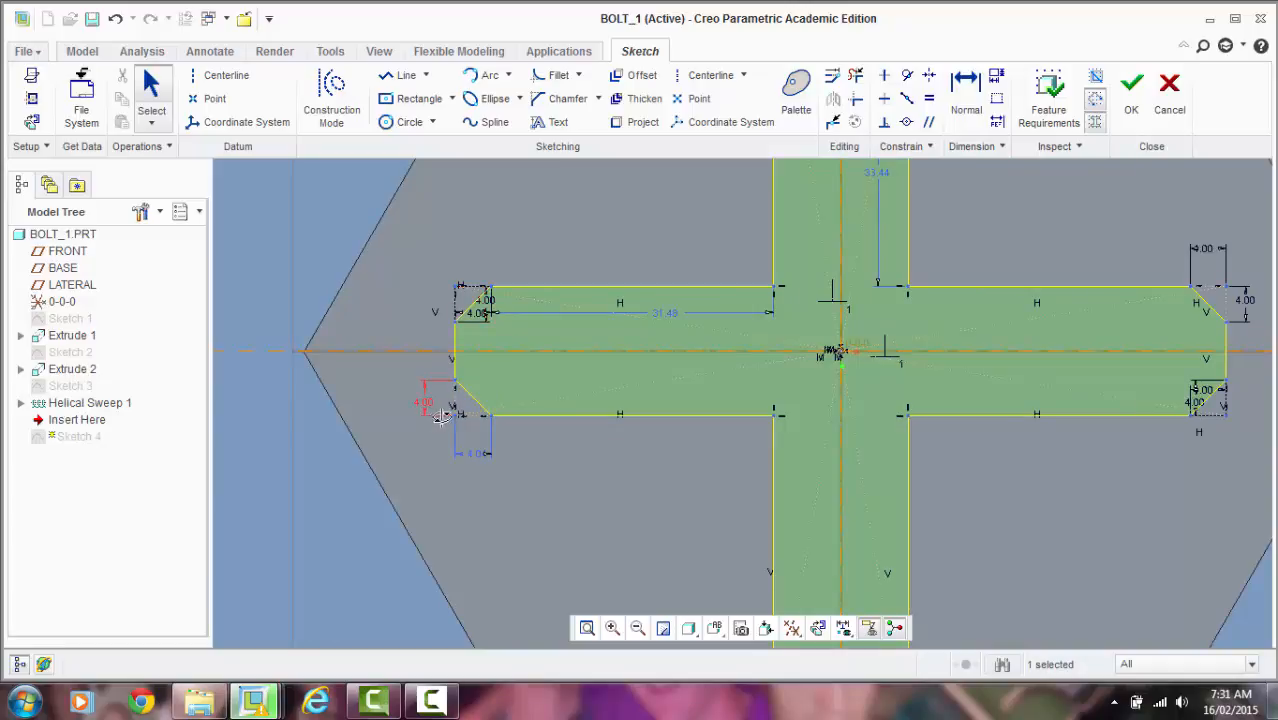
pyautogui.doubleClick(475, 451)
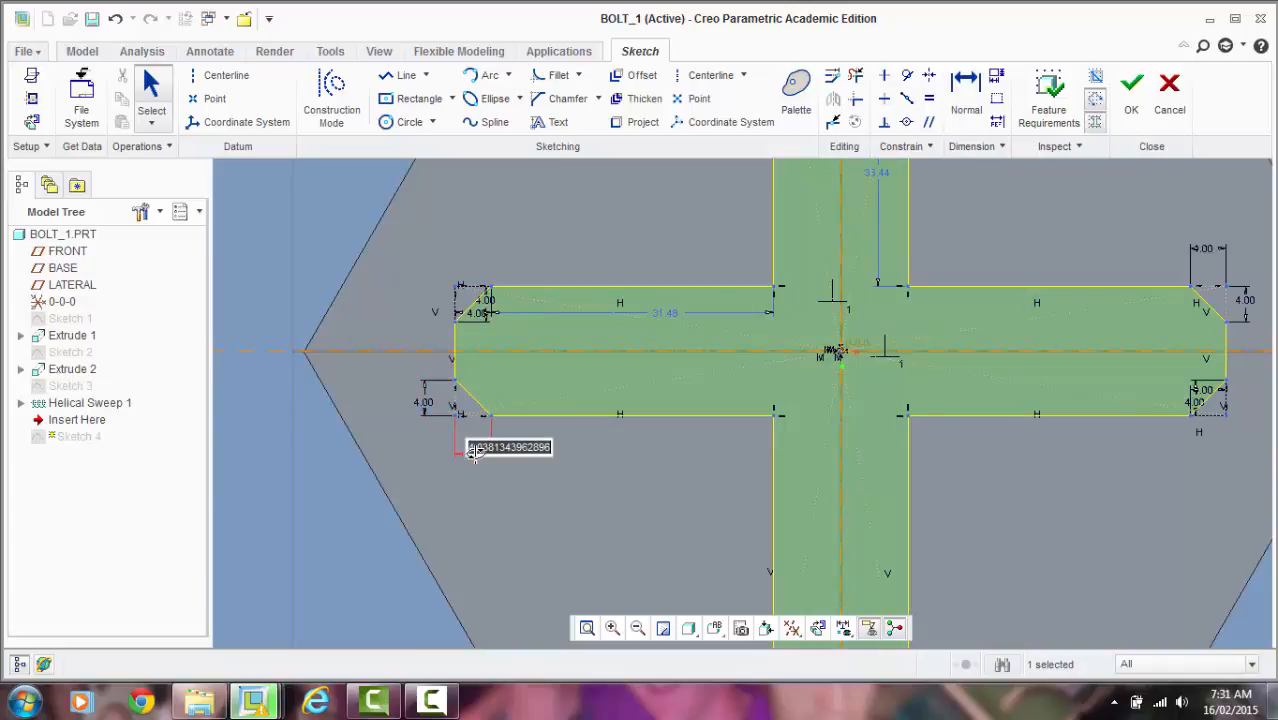
pyautogui.write('4')
pyautogui.press('Return')
# Step: Set the height and width of the left chamfer on the cross's lower arm to 4
pyautogui.scroll(3, 482, 412)
pyautogui.scroll(-6, 630, 591)
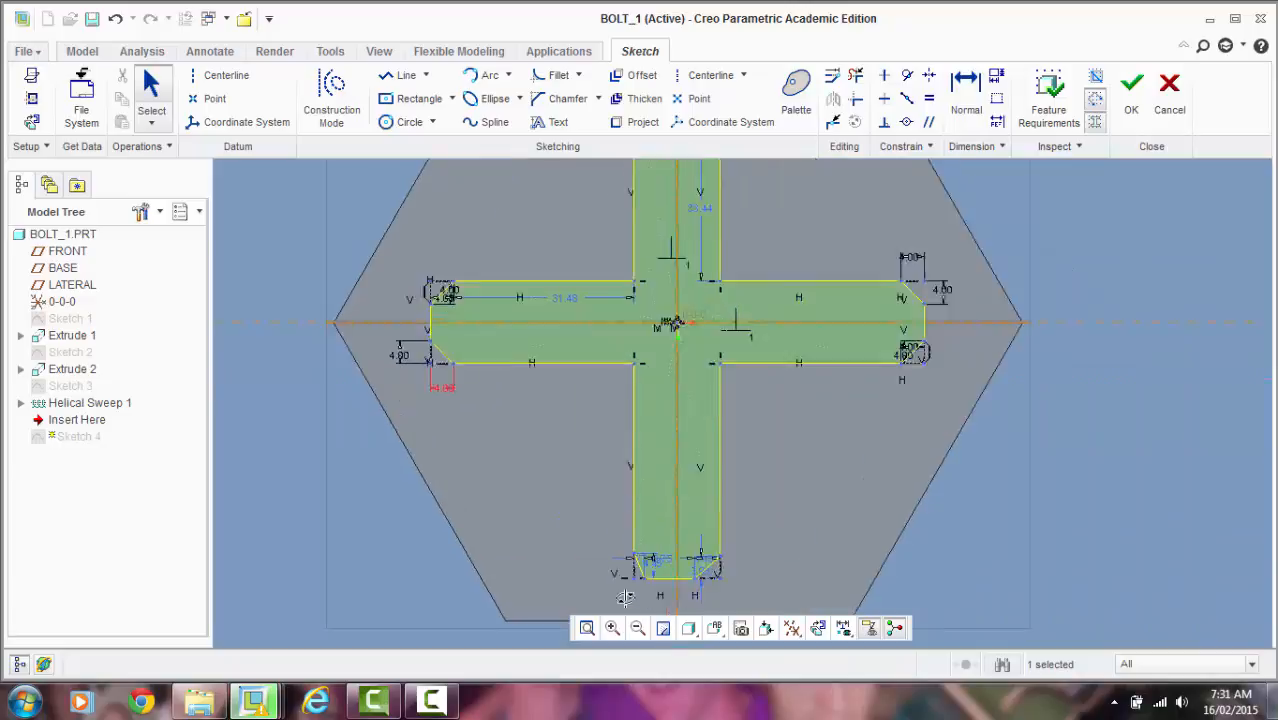
pyautogui.scroll(-2, 652, 553)
pyautogui.doubleClick(712, 482)
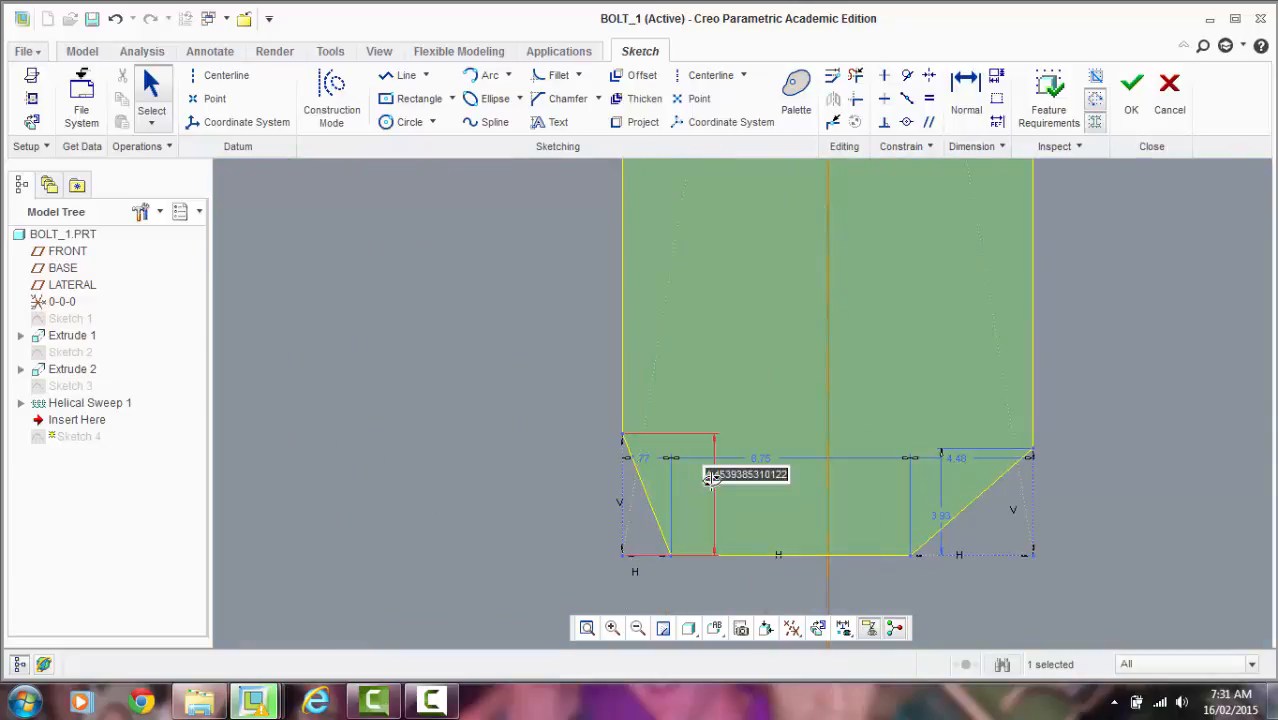
pyautogui.write('4')
pyautogui.press('Return')
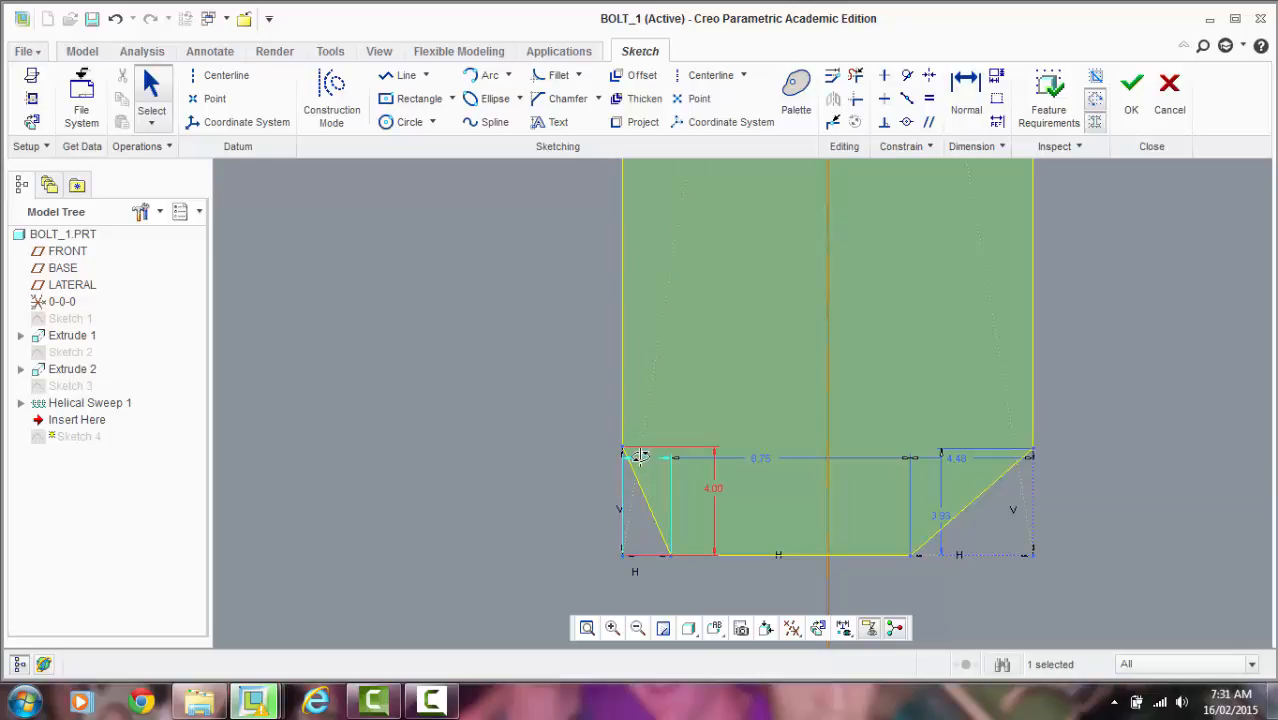
pyautogui.doubleClick(640, 458)
pyautogui.write('4')
pyautogui.press('Return')
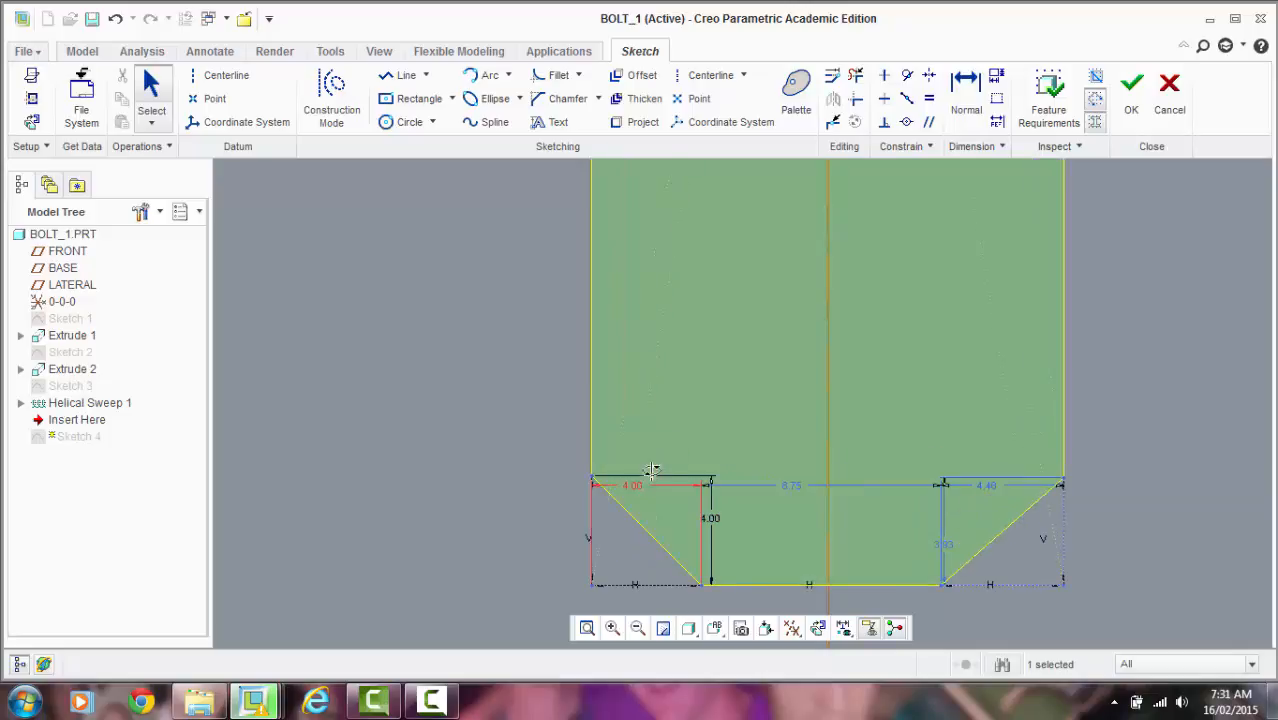
# Step: Set the width and height of the right chamfer on the cross's lower arm to 4
pyautogui.doubleClick(862, 478)
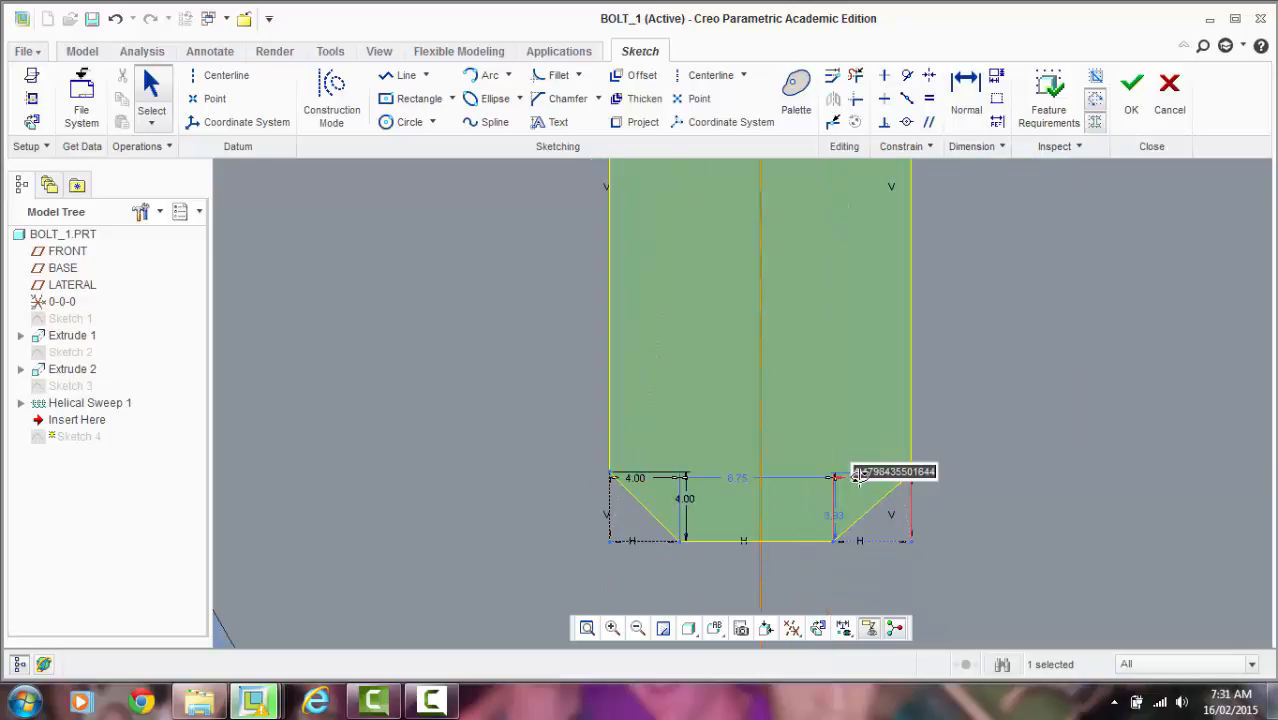
pyautogui.write('4')
pyautogui.press('Return')
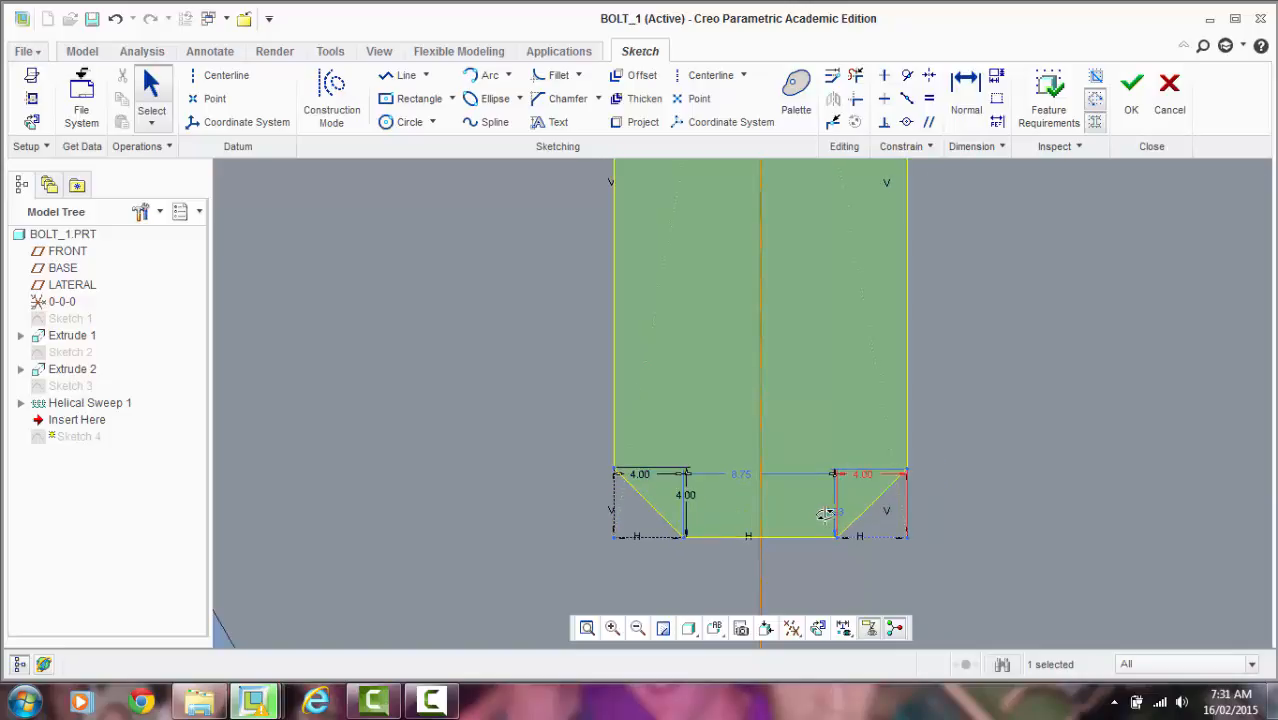
pyautogui.doubleClick(828, 512)
pyautogui.write('4')
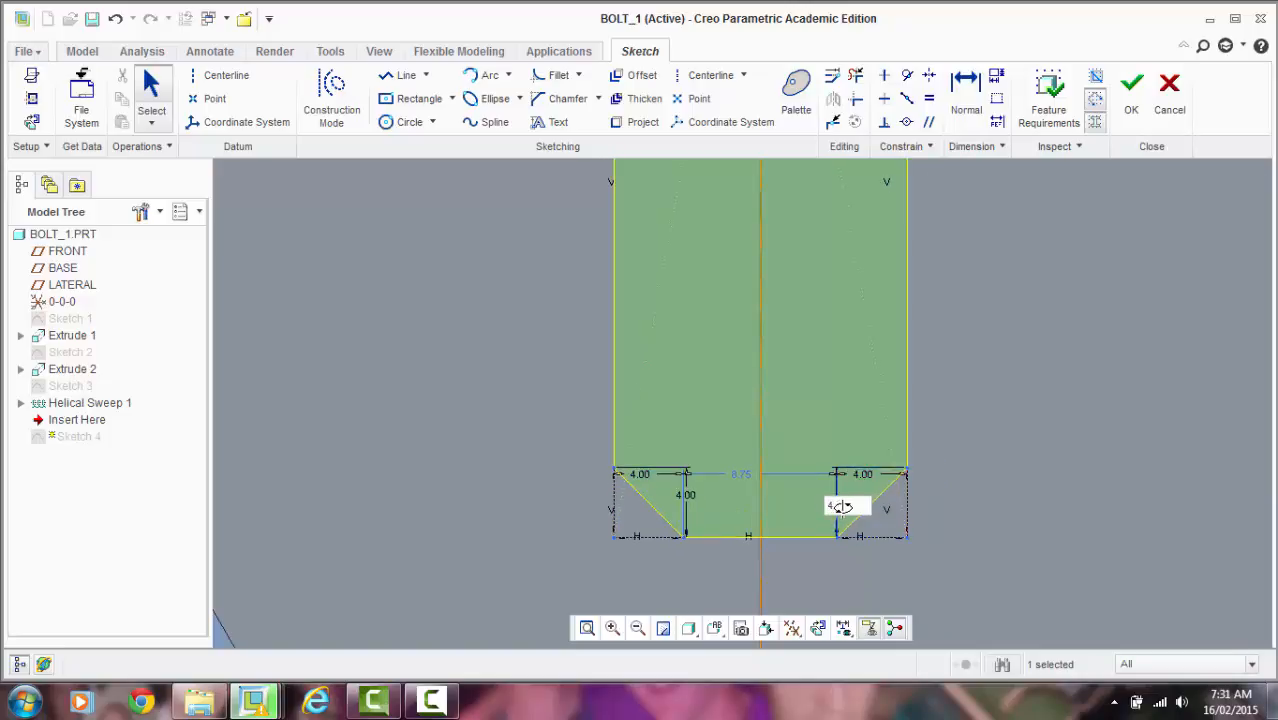
pyautogui.press('Return')
# Step: Reposition the dimensions of the left chamfer on the cross's upper arm and finish the recess sketch
pyautogui.scroll(-8, 840, 507)
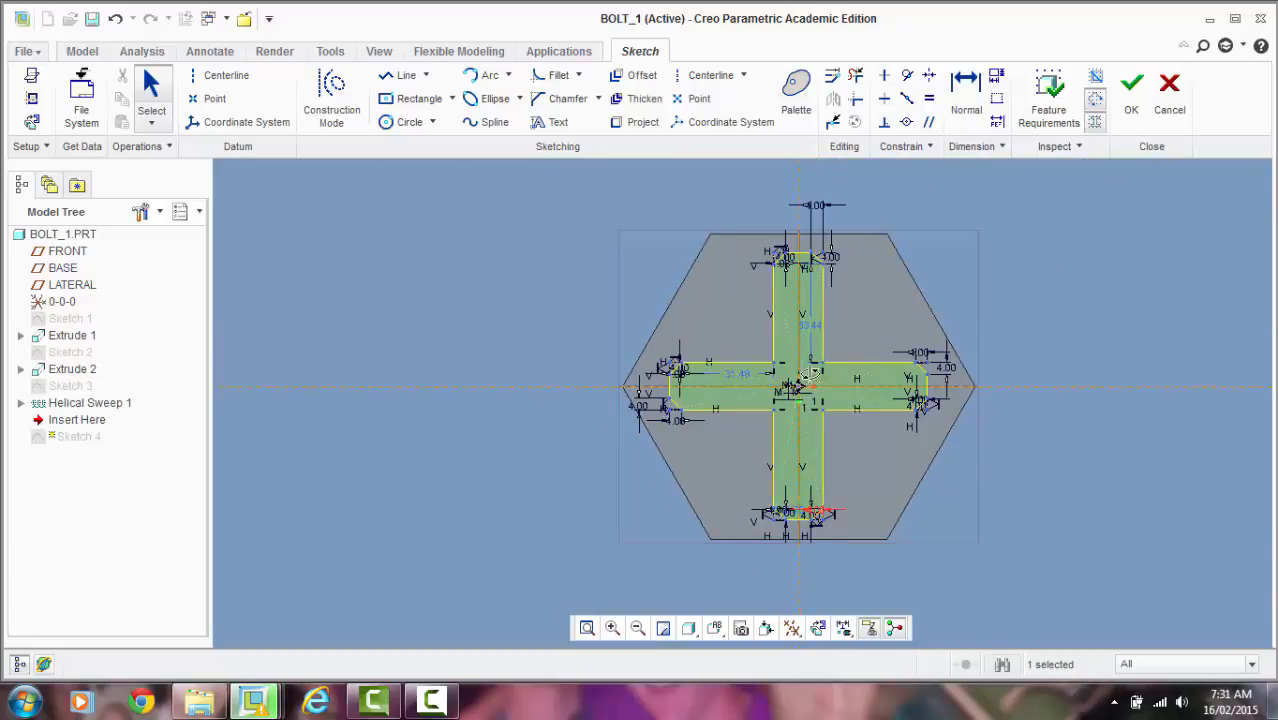
pyautogui.scroll(7, 800, 230)
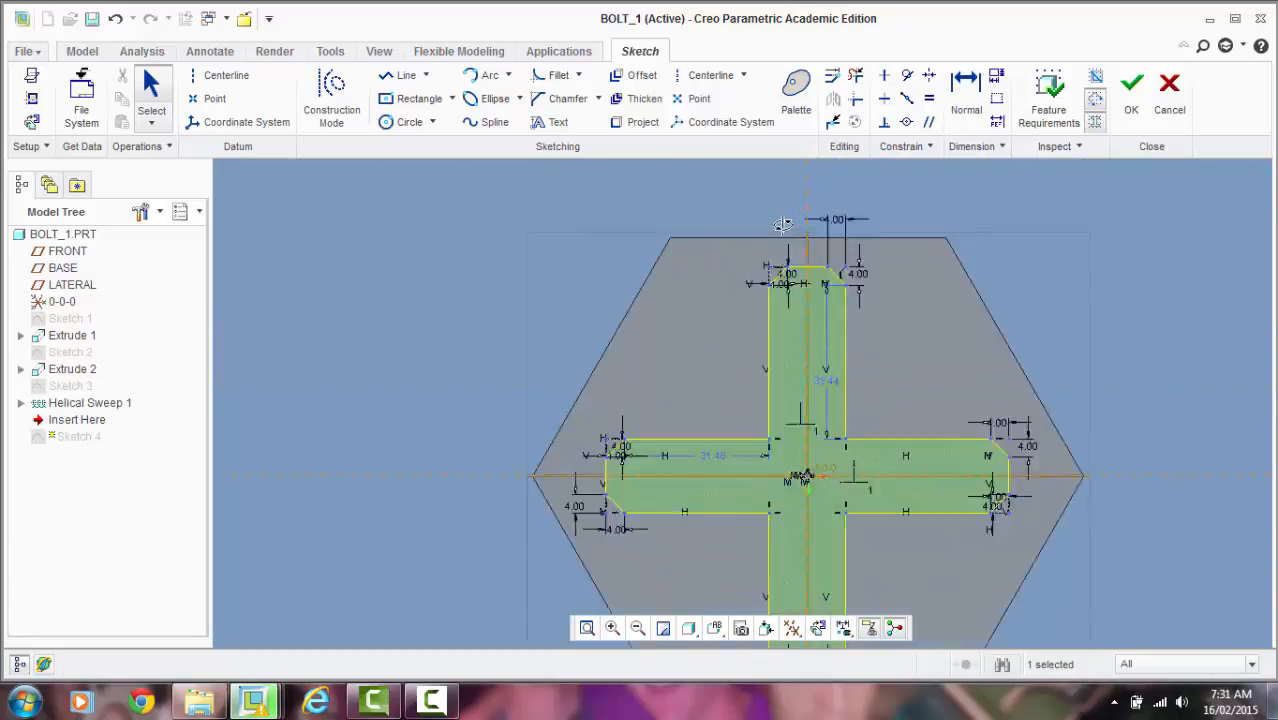
pyautogui.moveTo(788, 335)
pyautogui.mouseDown()
pyautogui.moveTo(732, 335)
pyautogui.moveTo(772, 358)
pyautogui.moveTo(766, 314)
pyautogui.mouseUp()
pyautogui.scroll(-5, 830, 330)
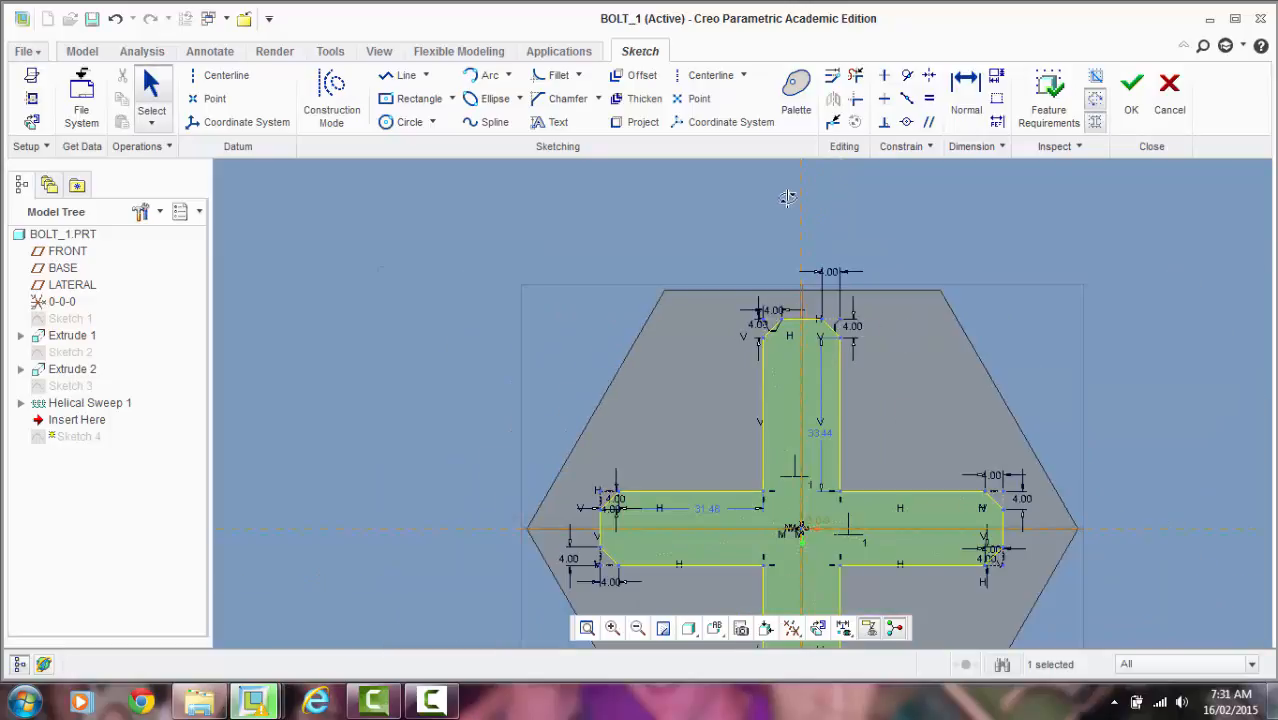
pyautogui.scroll(-3, 788, 197)
pyautogui.click(1131, 95)
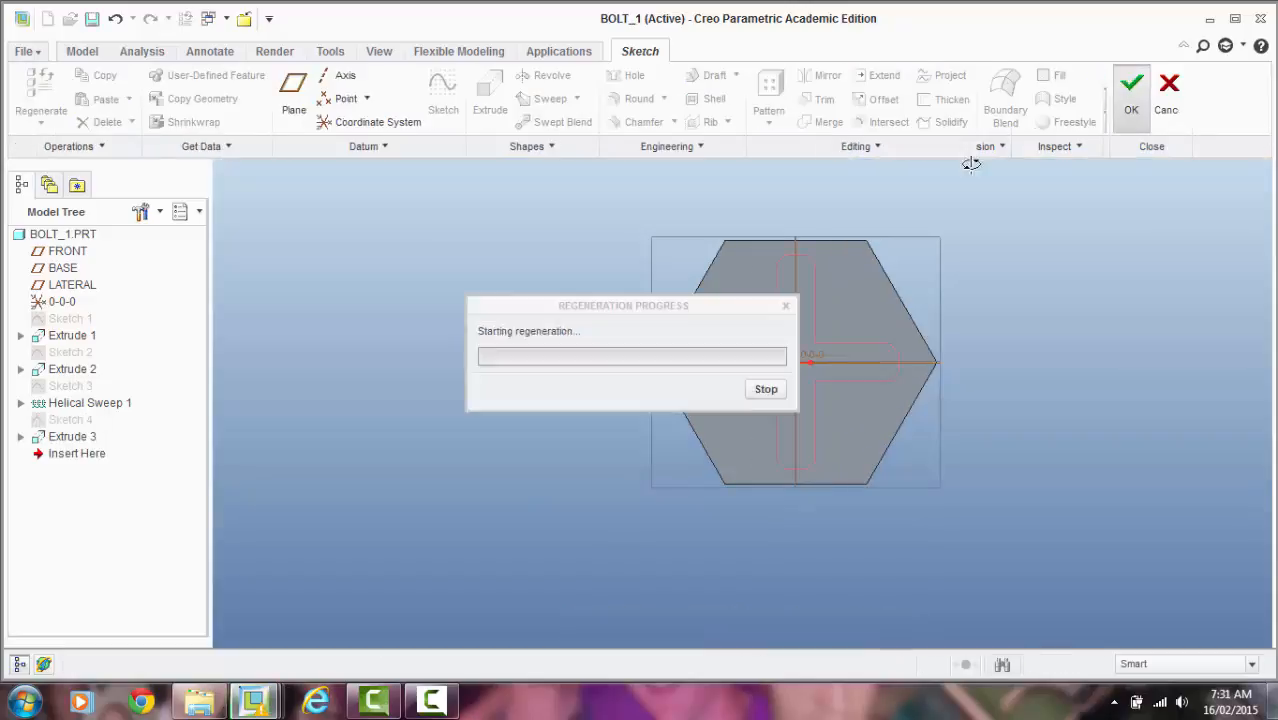
# Step: Examine the bolt's cross recess, hex head and threaded shank from several angles
pyautogui.moveTo(443, 343)
pyautogui.mouseDown(button='middle')
pyautogui.moveTo(479, 354)
pyautogui.moveTo(393, 334)
pyautogui.moveTo(388, 354)
pyautogui.moveTo(385, 331)
pyautogui.moveTo(392, 349)
pyautogui.mouseUp(button='middle')
pyautogui.moveTo(418, 347); pyautogui.dragTo(456, 334, button='middle')
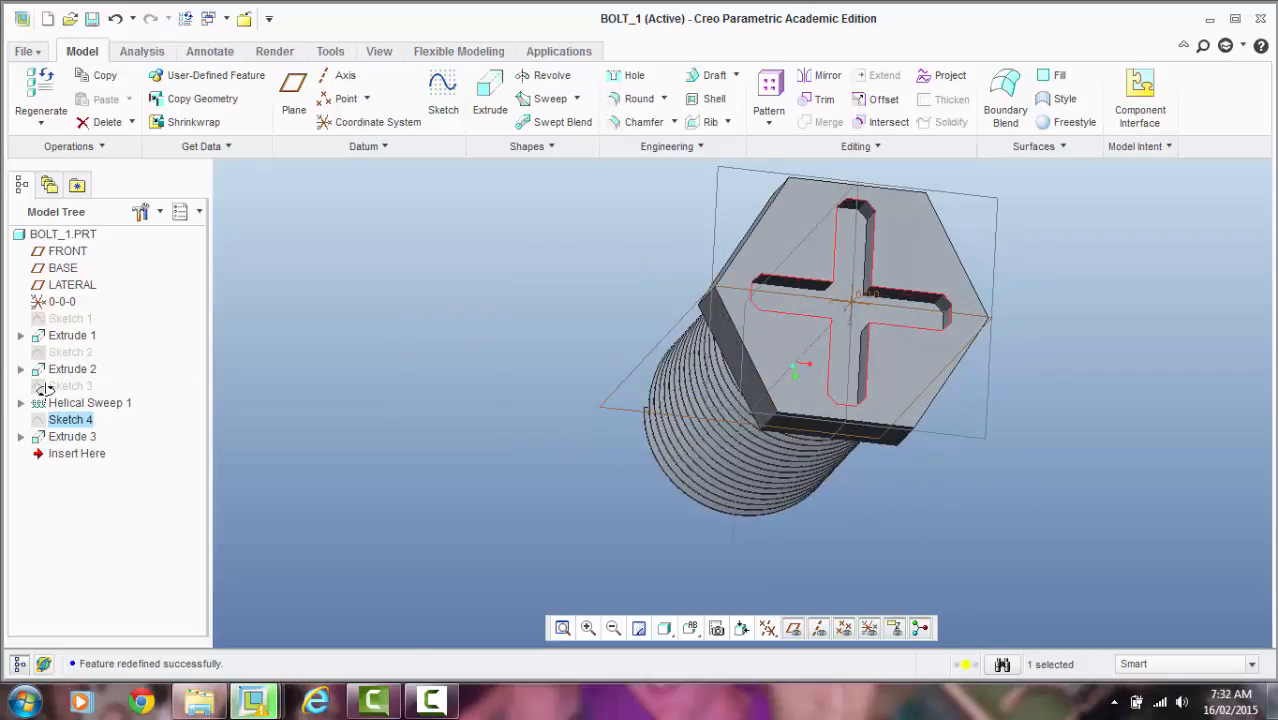
pyautogui.scroll(2, 338, 403)
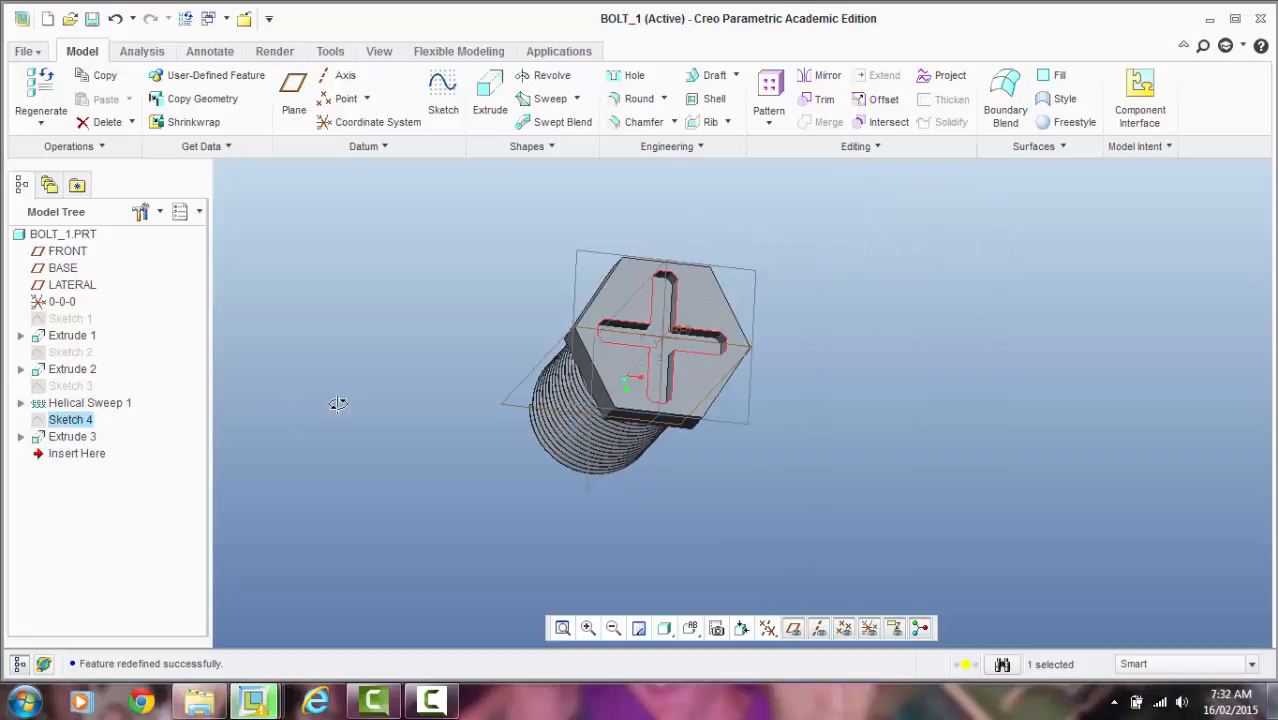
pyautogui.moveTo(373, 403); pyautogui.dragTo(308, 407, button='middle')
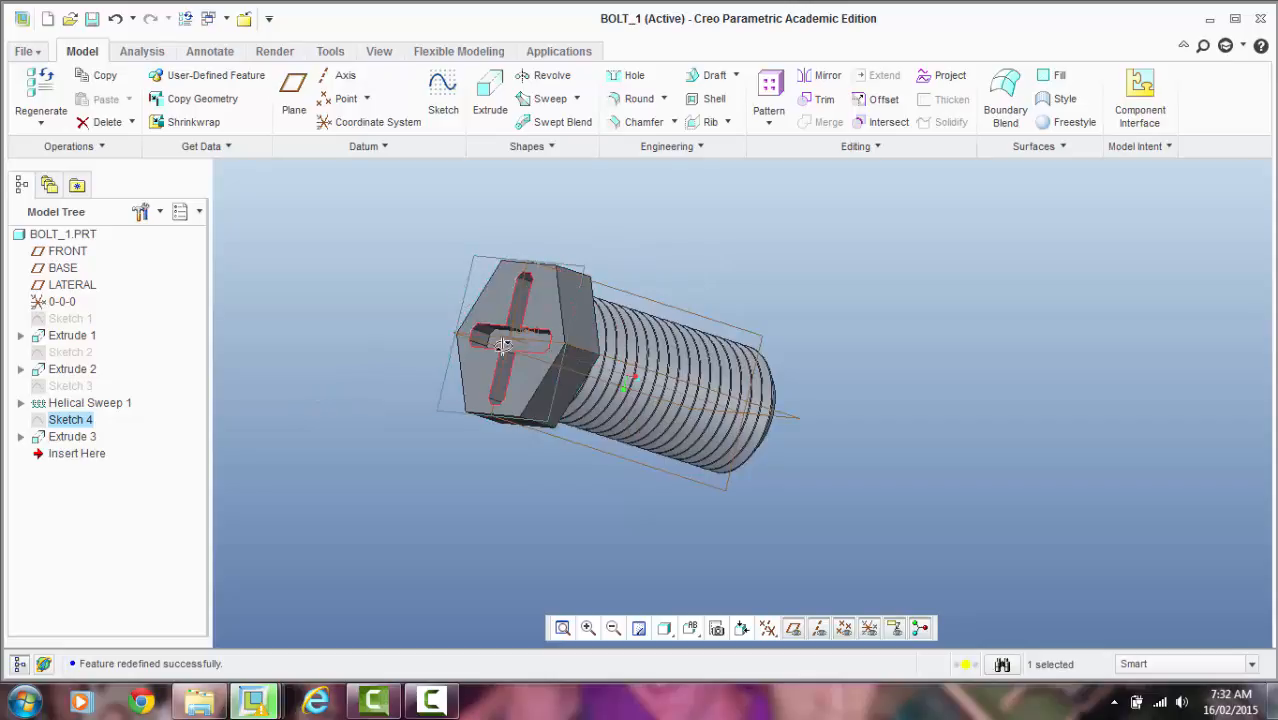
pyautogui.moveTo(419, 465); pyautogui.dragTo(471, 474, button='middle')
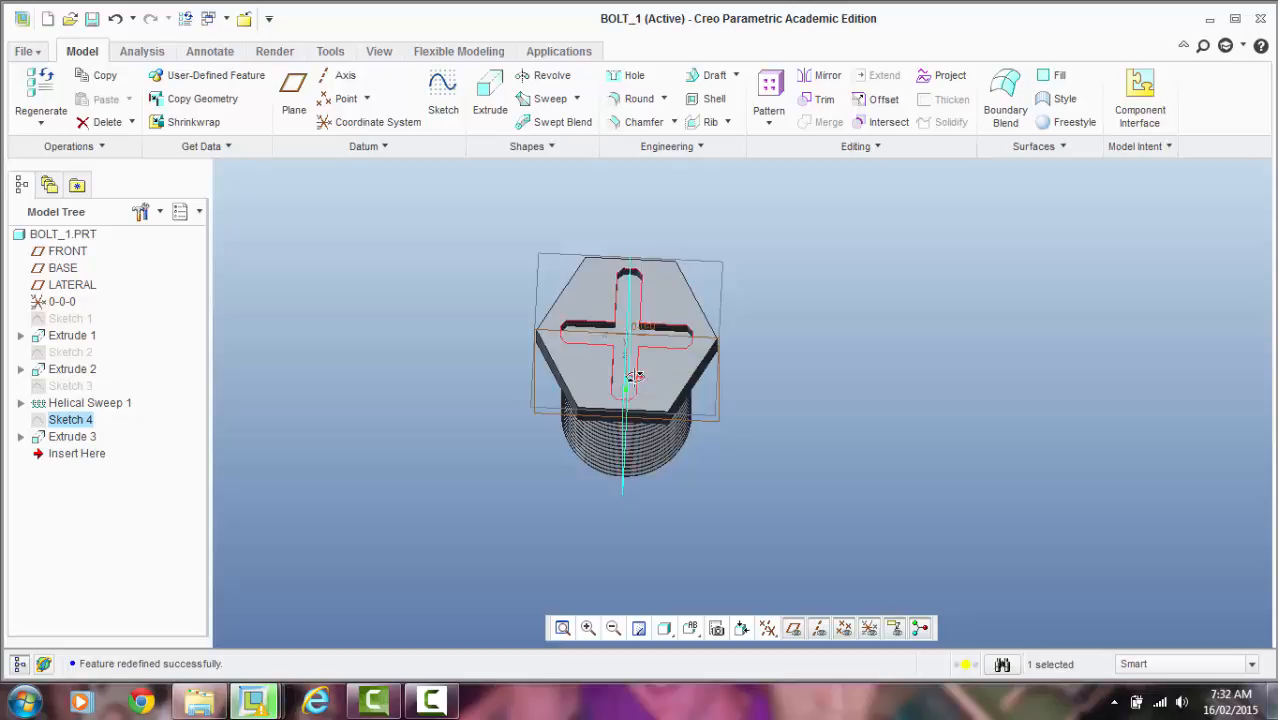
pyautogui.moveTo(484, 380); pyautogui.dragTo(488, 396, button='middle')
pyautogui.scroll(3, 626, 325)
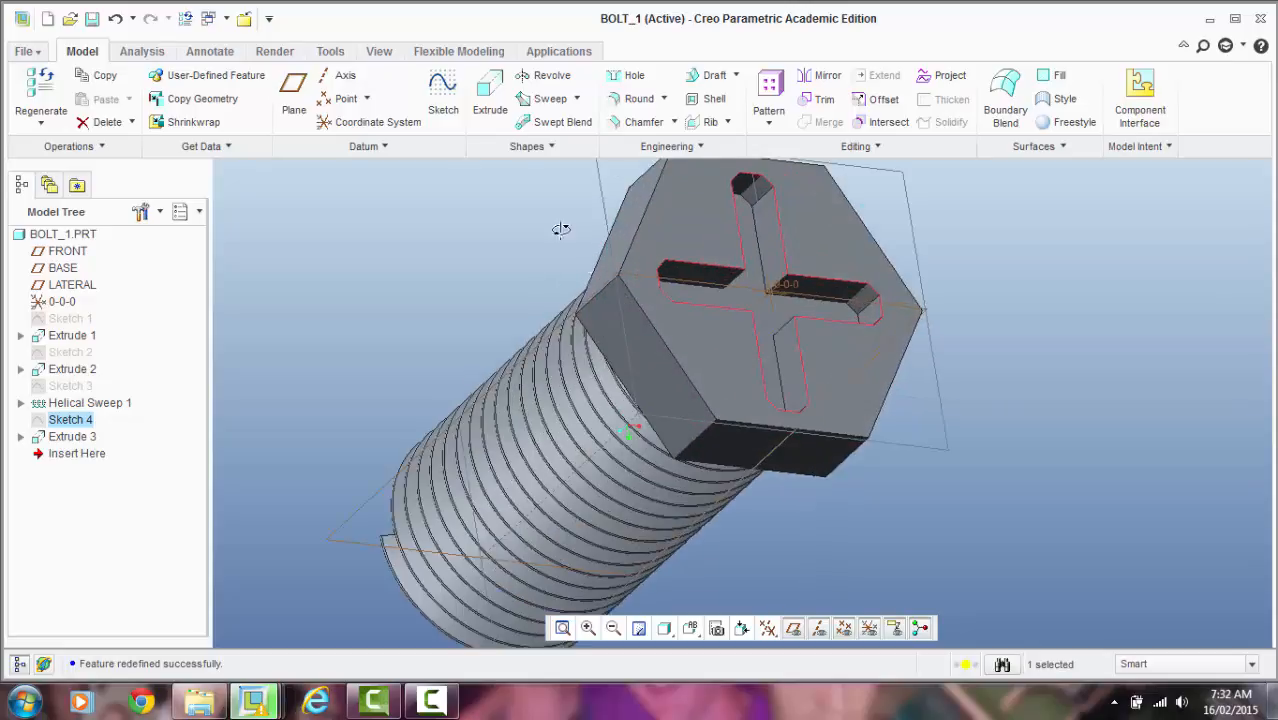
# Step: Start a D x D edge chamfer on all six outer edges of the hex head's top face
pyautogui.click(630, 121)
pyautogui.click(691, 380)
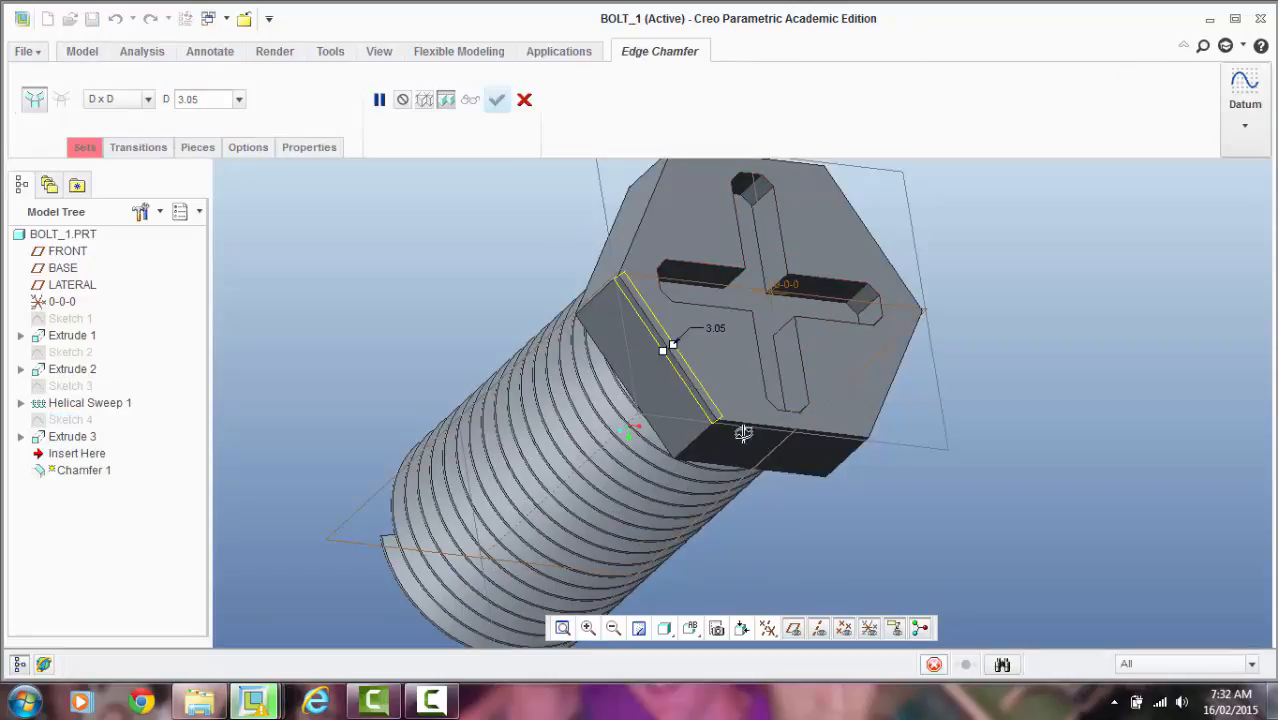
pyautogui.moveTo(813, 480); pyautogui.dragTo(792, 530, button='middle')
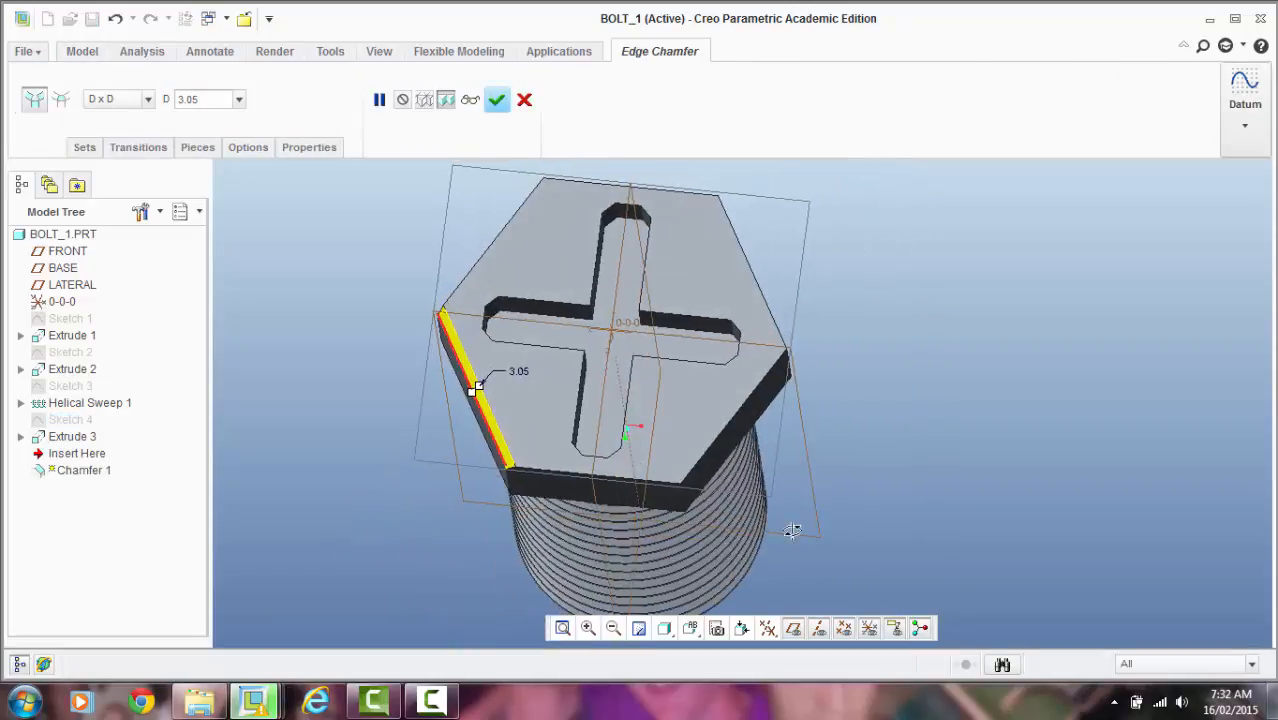
pyautogui.keyDown('ctrl'); pyautogui.click(562, 469); pyautogui.keyUp('ctrl')
pyautogui.keyDown('ctrl'); pyautogui.click(732, 419); pyautogui.keyUp('ctrl')
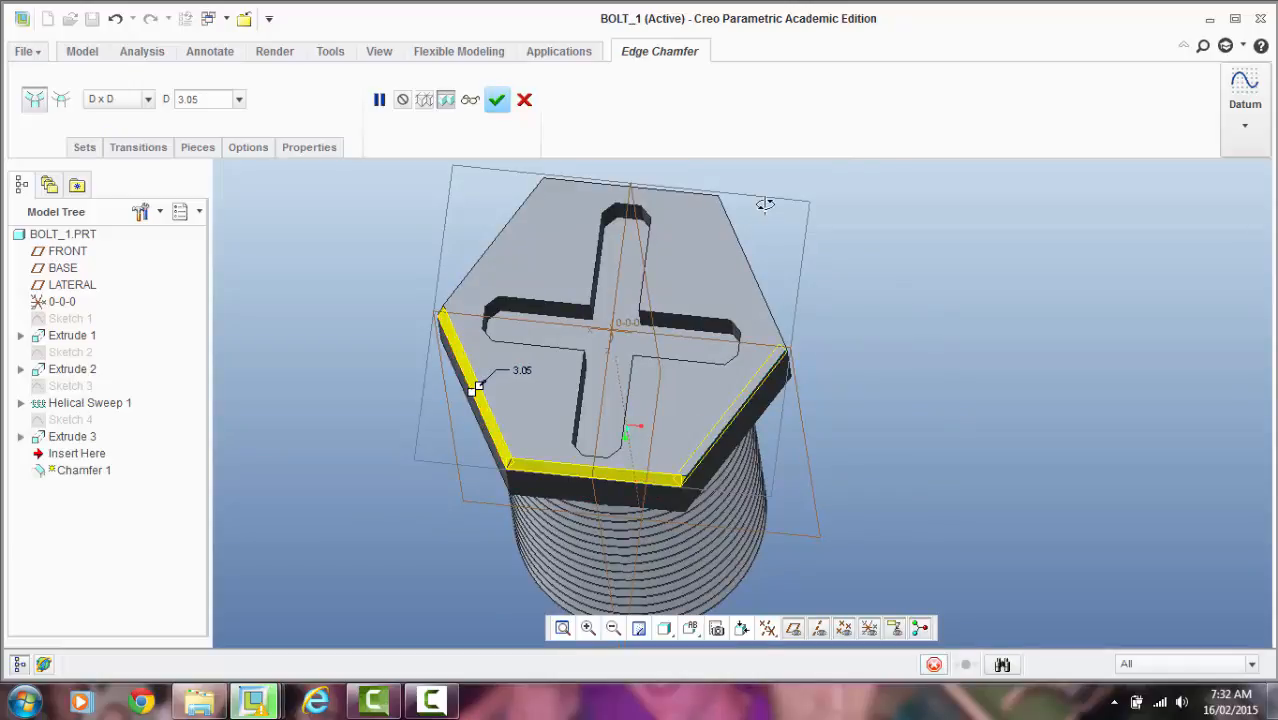
pyautogui.keyDown('ctrl'); pyautogui.click(744, 251); pyautogui.keyUp('ctrl')
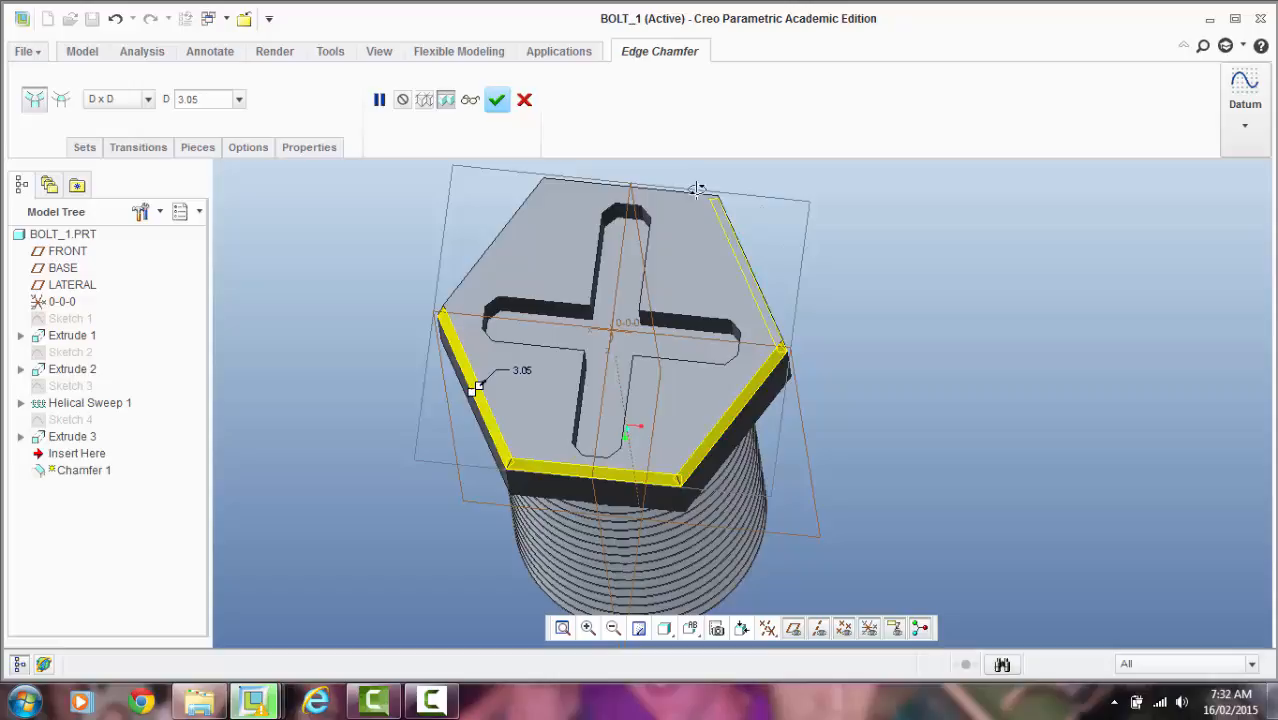
pyautogui.keyDown('ctrl'); pyautogui.click(640, 189); pyautogui.keyUp('ctrl')
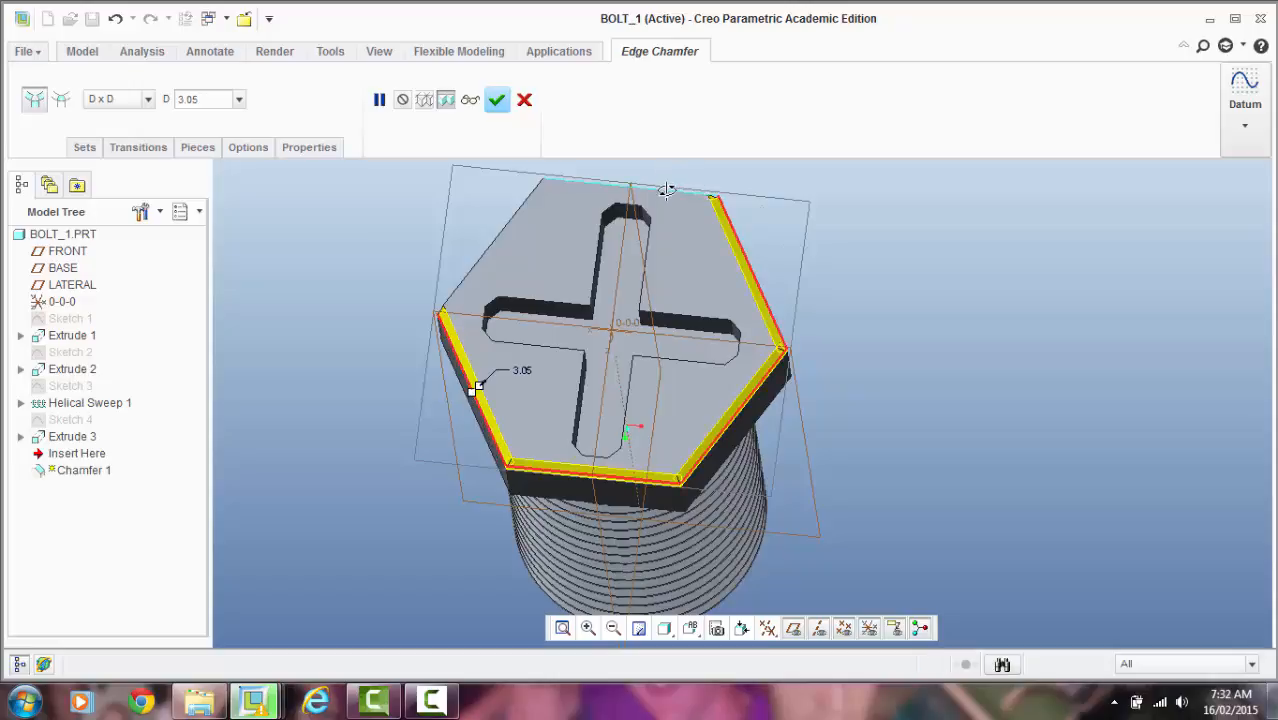
pyautogui.keyDown('ctrl'); pyautogui.click(507, 227); pyautogui.keyUp('ctrl')
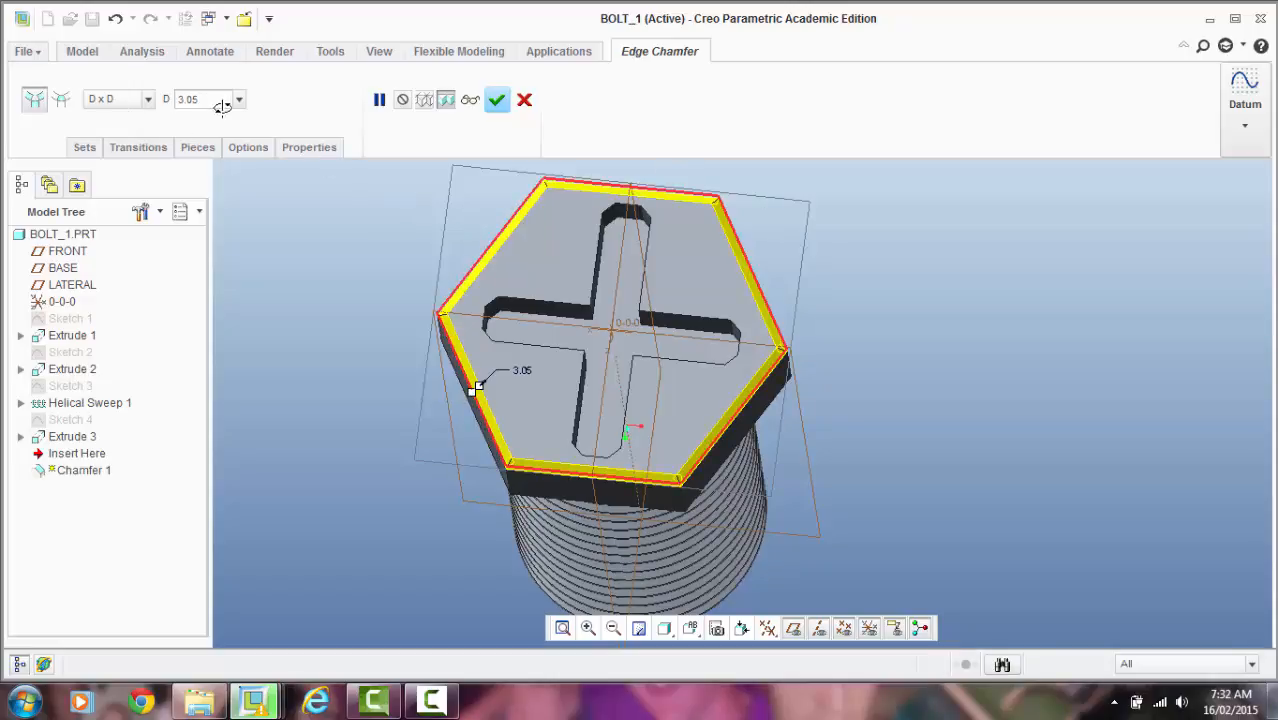
# Step: Try a distance of 5 for the hex head's edge chamfer and inspect the preview
pyautogui.write('5')
pyautogui.press('Return')
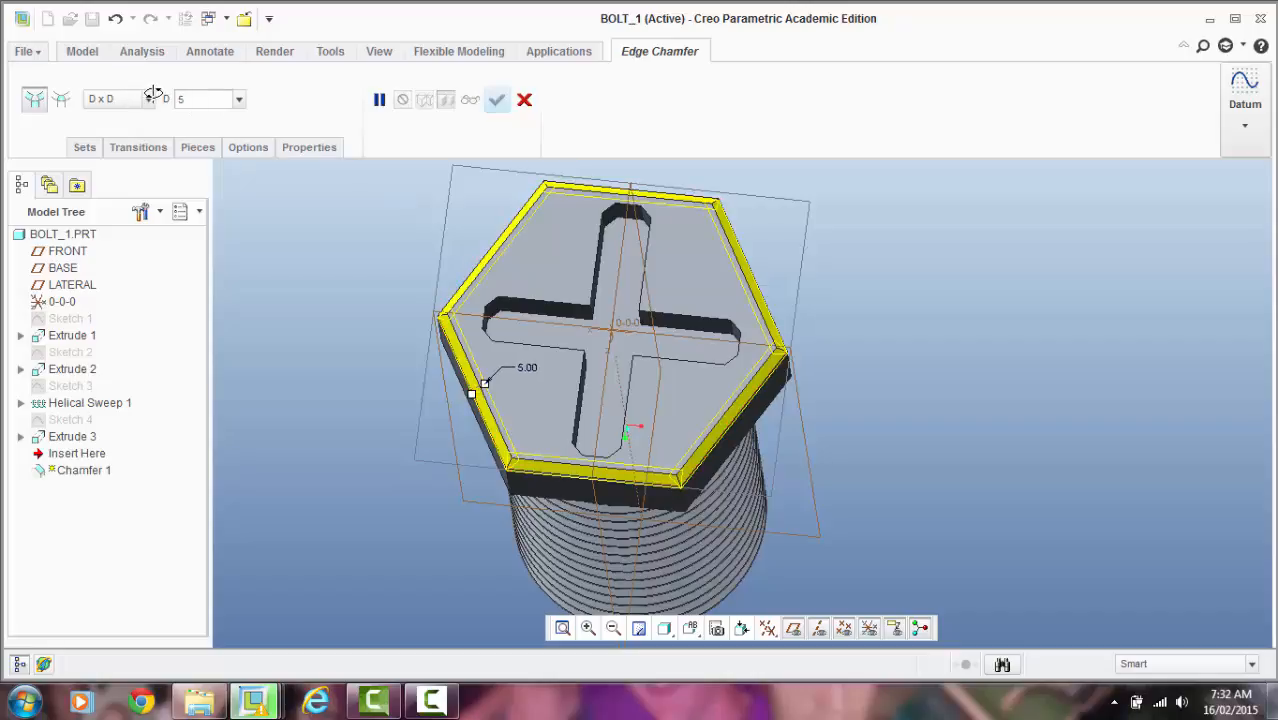
pyautogui.moveTo(298, 281); pyautogui.dragTo(341, 262, button='middle')
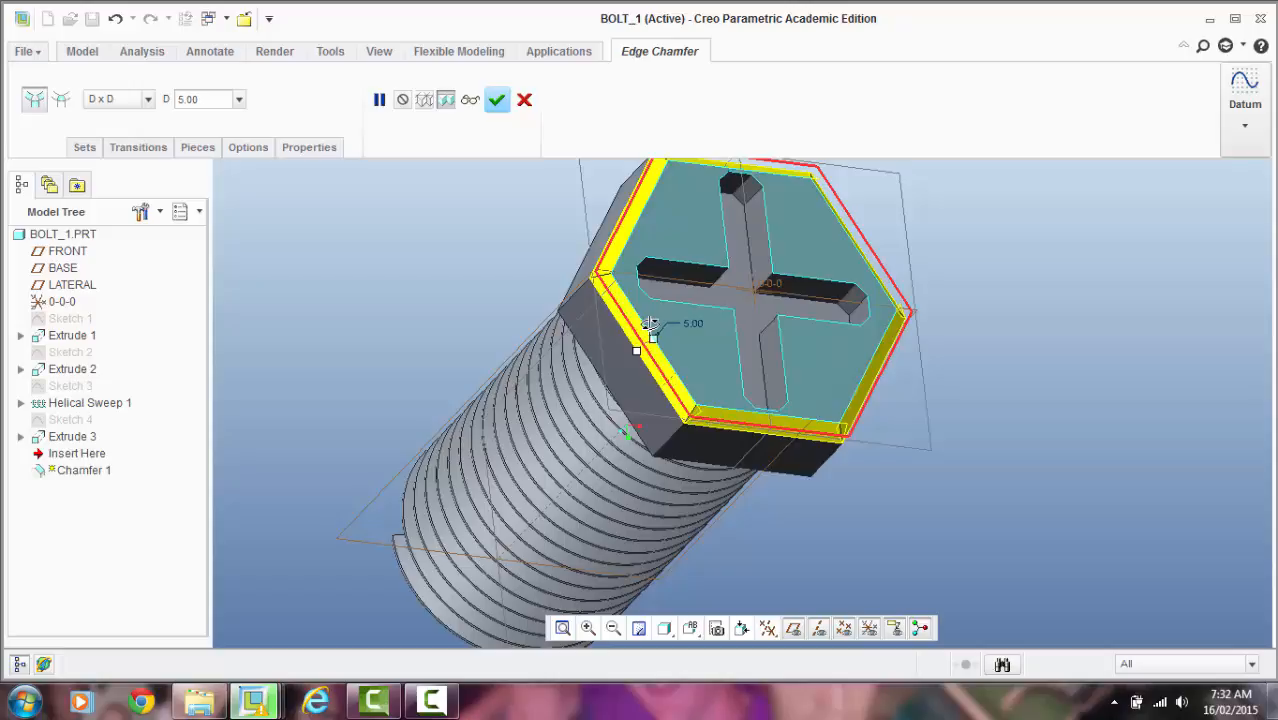
pyautogui.moveTo(505, 278); pyautogui.dragTo(462, 285, button='middle')
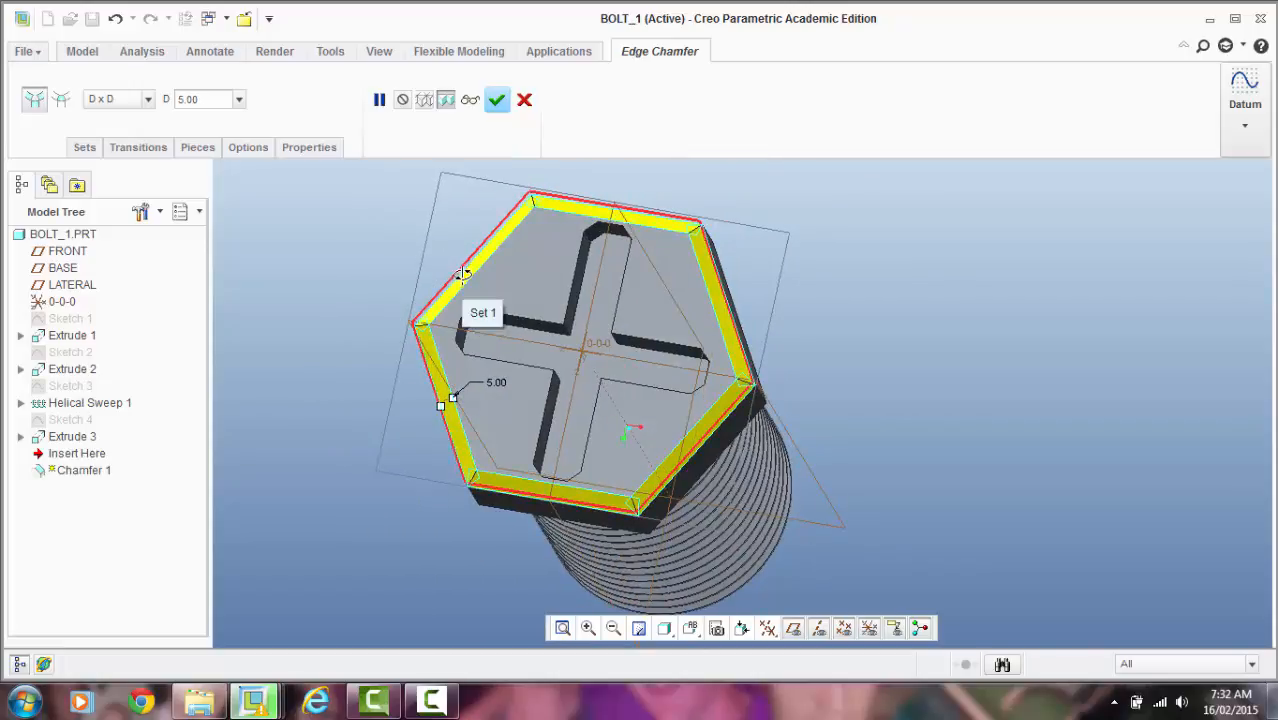
# Step: Set the hex head's edge chamfer distance to 4 and complete the chamfer
pyautogui.scroll(-3, 727, 308)
pyautogui.moveTo(727, 308)
pyautogui.mouseDown(button='middle')
pyautogui.moveTo(760, 296)
pyautogui.moveTo(749, 311)
pyautogui.mouseUp(button='middle')
pyautogui.scroll(5, 591, 279)
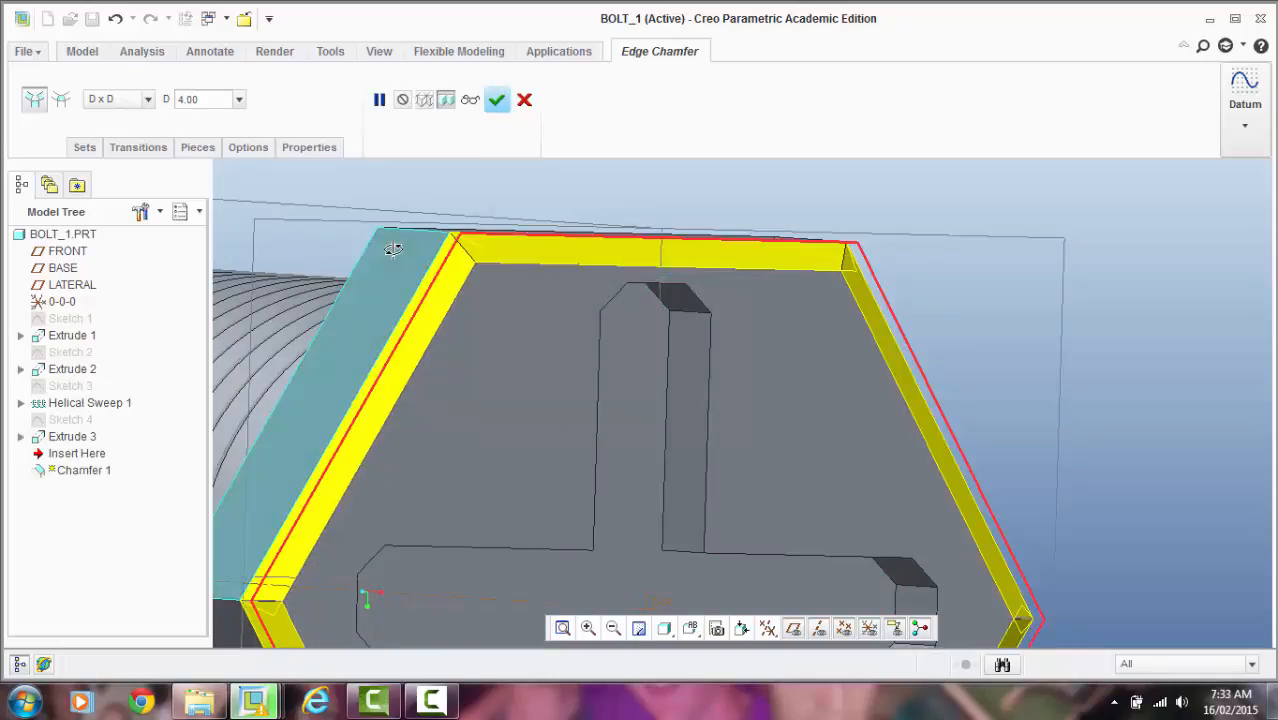
pyautogui.scroll(-3, 391, 248)
pyautogui.click(496, 97)
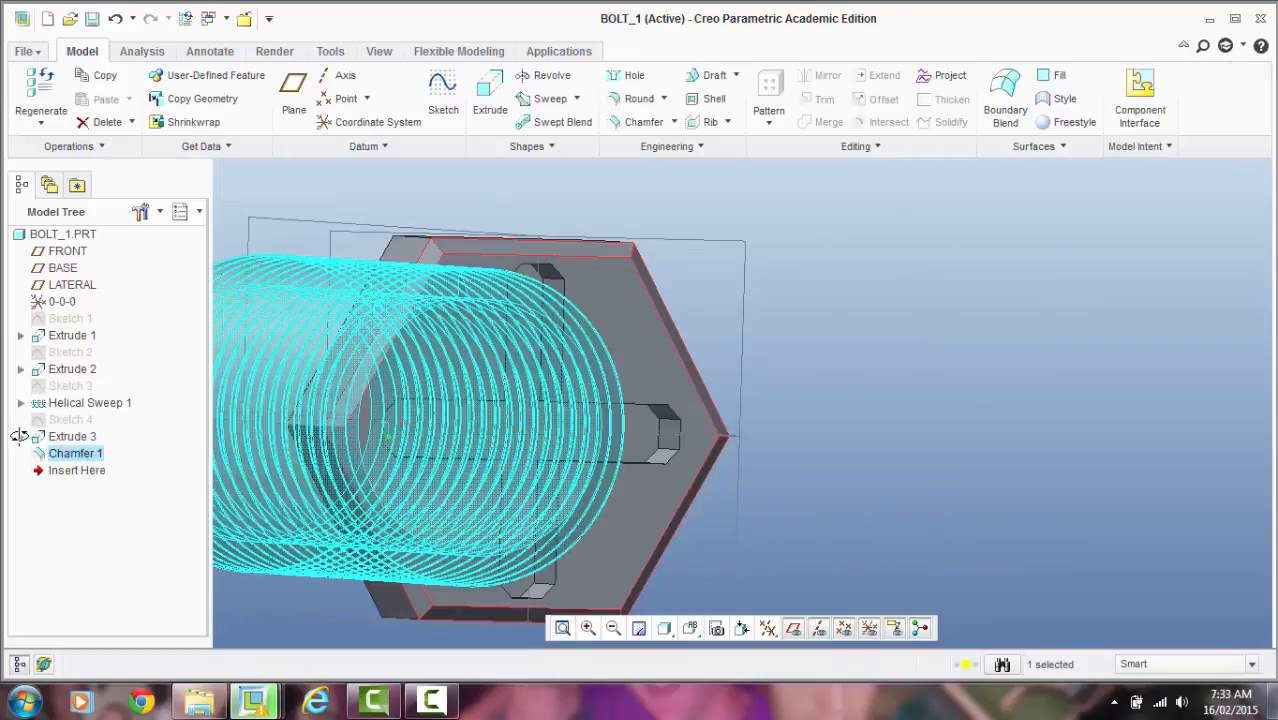
# Step: Edit the sketch of Extrude 3, set the straight side length of the cross's upper arm to 30, and finish the sketch
pyautogui.click(20, 436)
pyautogui.rightClick(82, 453)
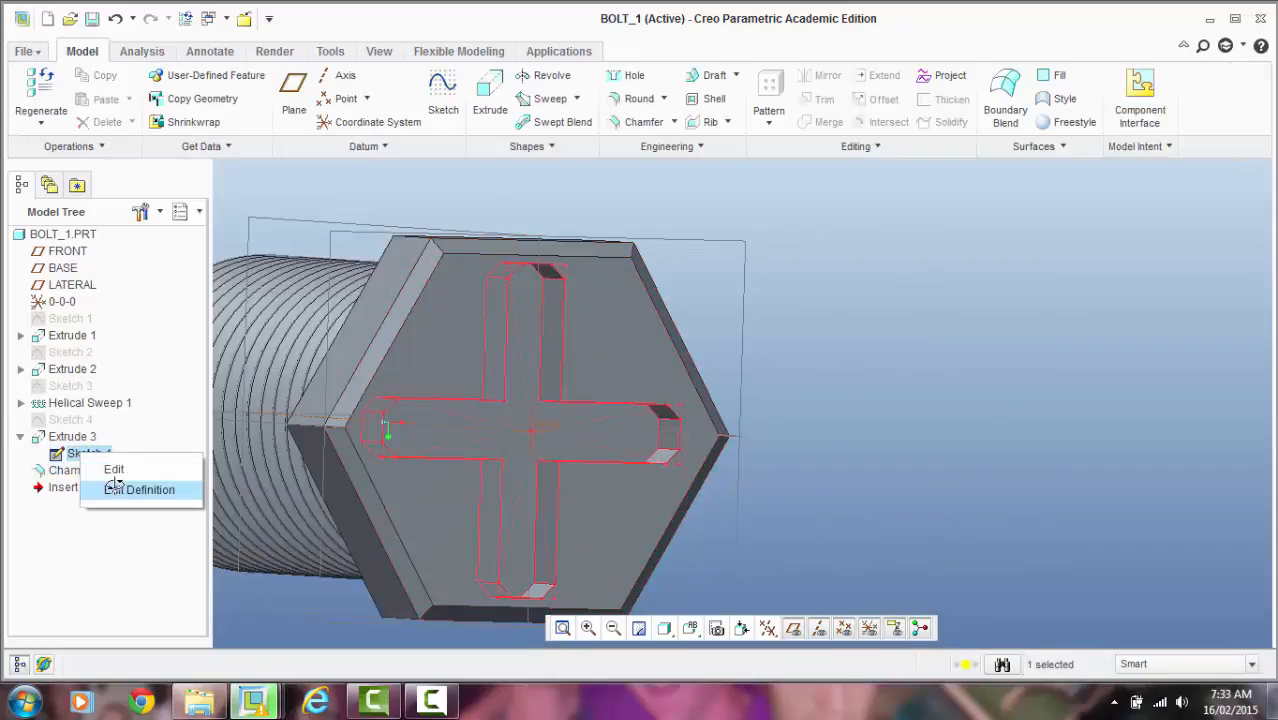
pyautogui.click(130, 488)
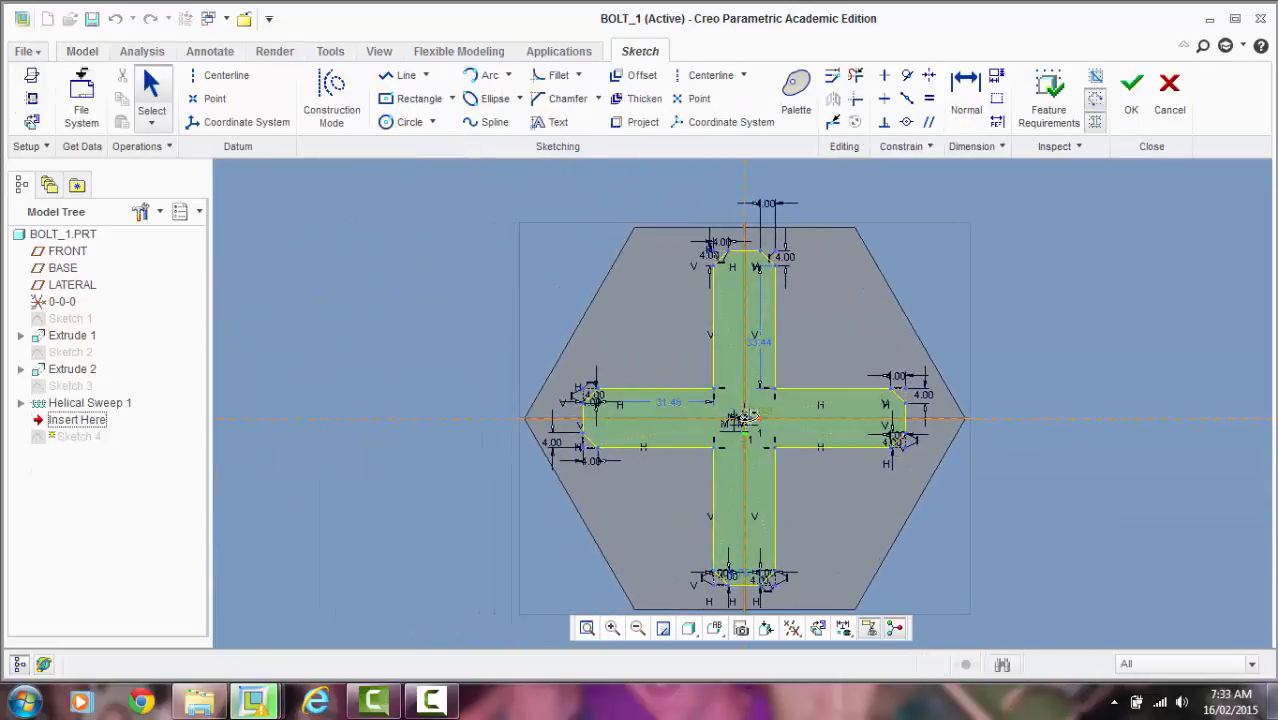
pyautogui.doubleClick(755, 342)
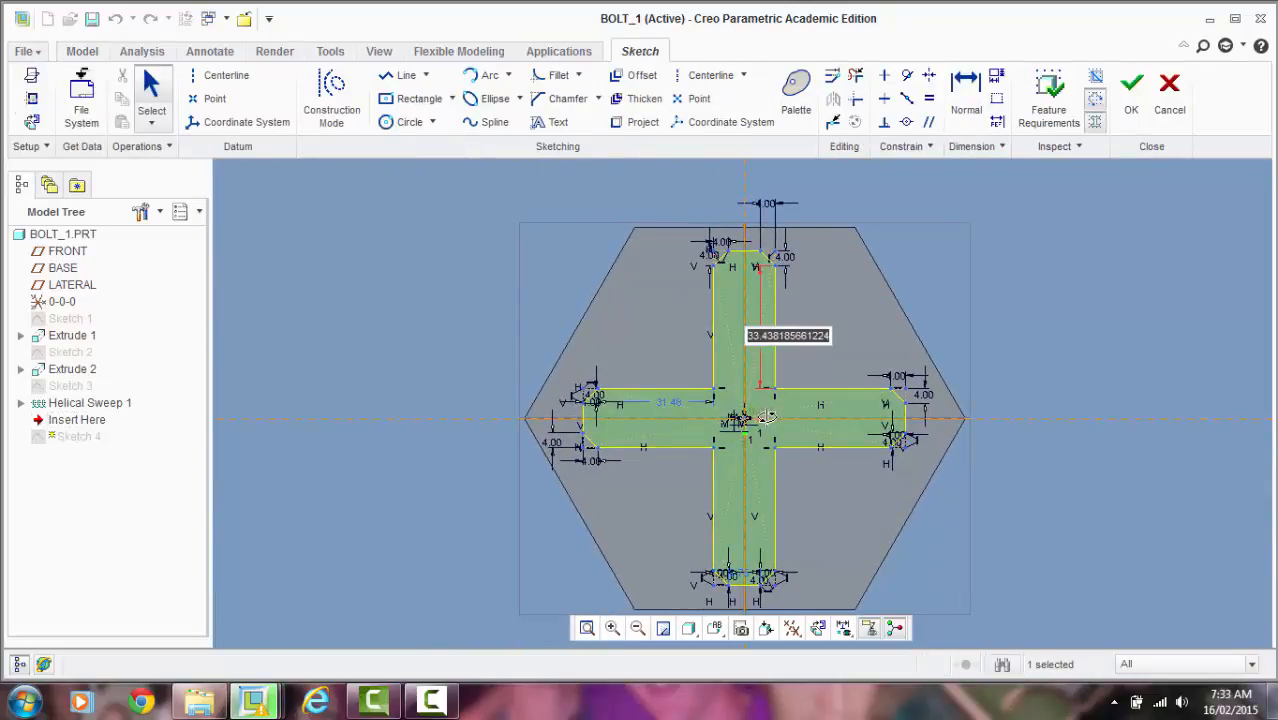
pyautogui.write('30')
pyautogui.press('Return')
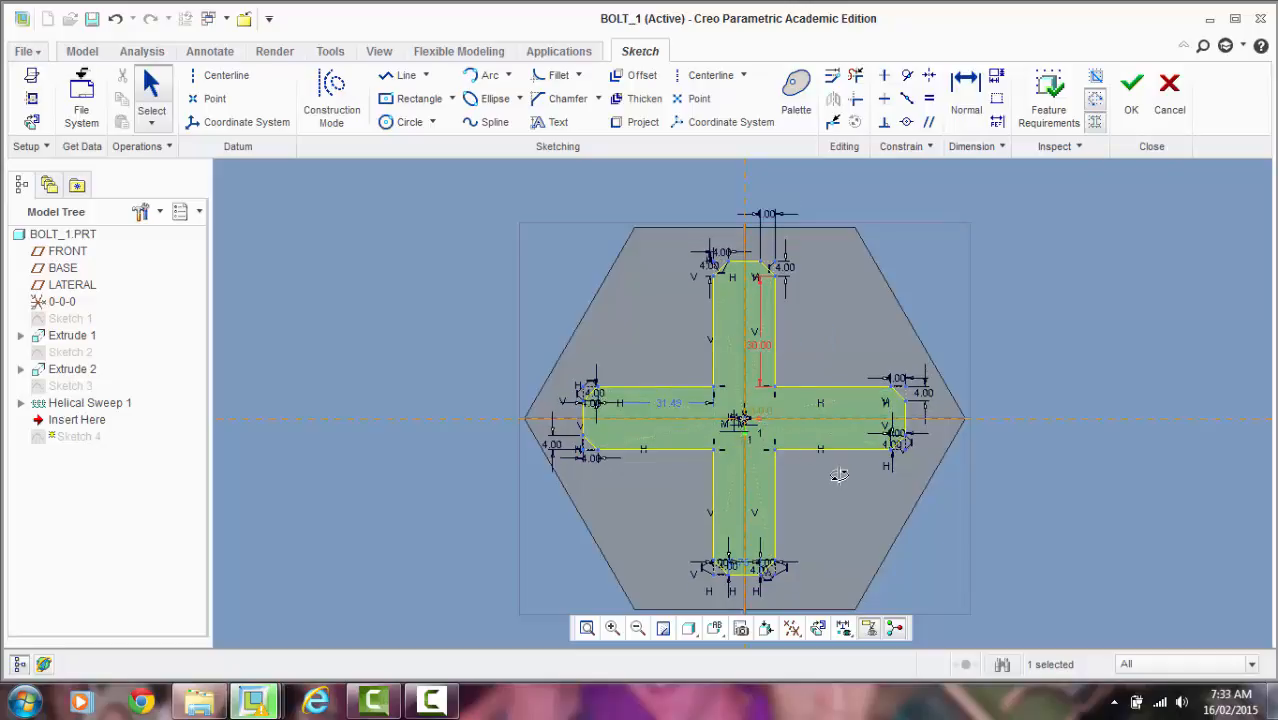
pyautogui.click(1131, 90)
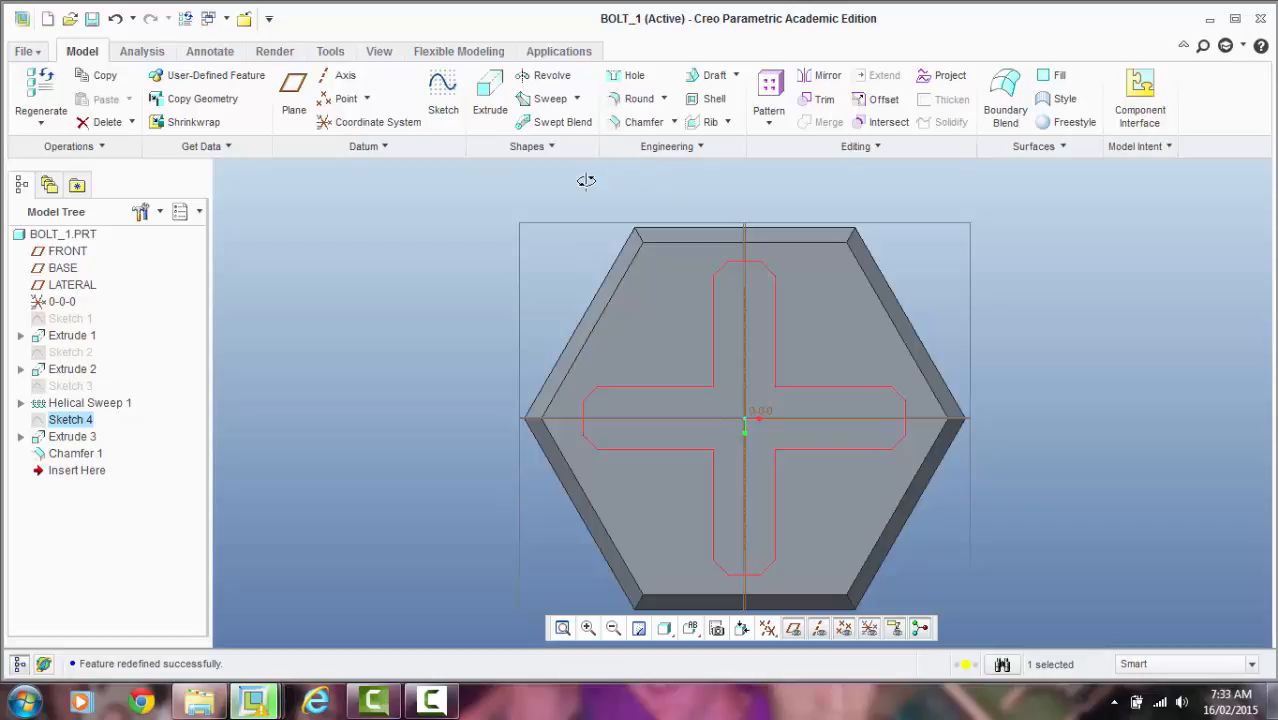
# Step: Start a D x D edge chamfer on the cross recess, selecting the upper arm's right side edge and all edges around the right arm
pyautogui.moveTo(272, 155); pyautogui.dragTo(407, 268, button='middle')
pyautogui.scroll(4, 362, 276)
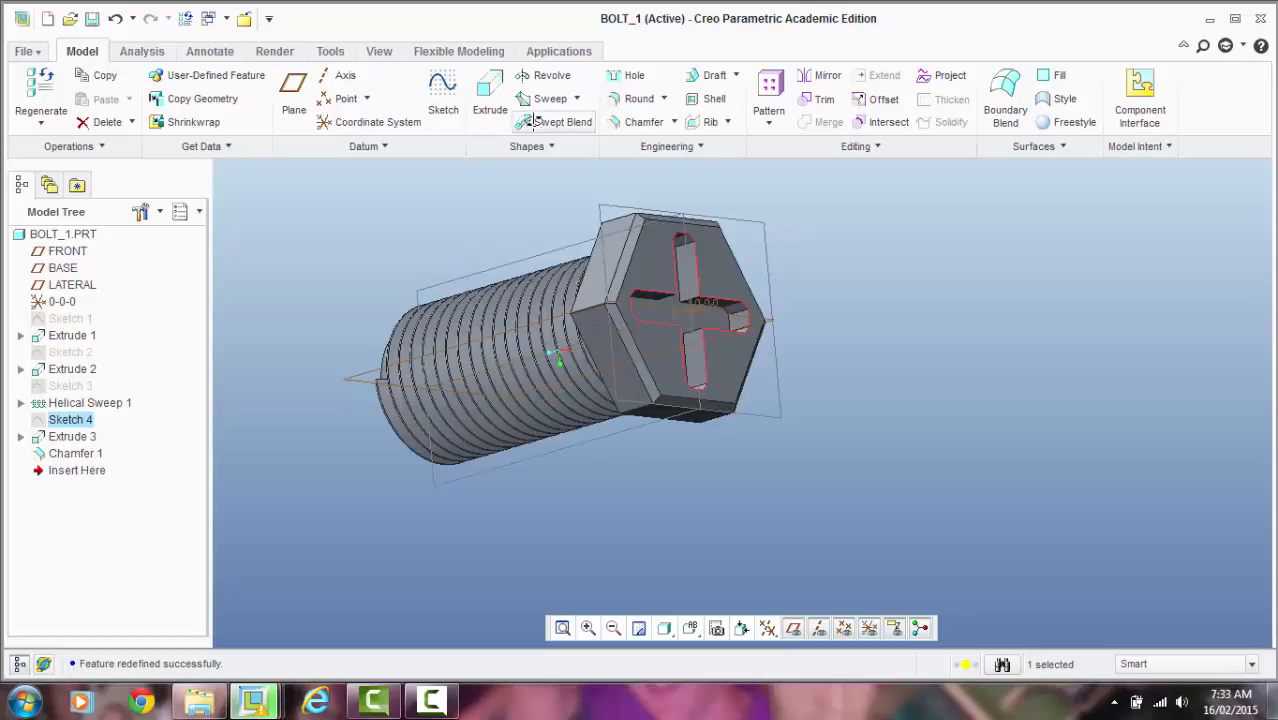
pyautogui.click(641, 122)
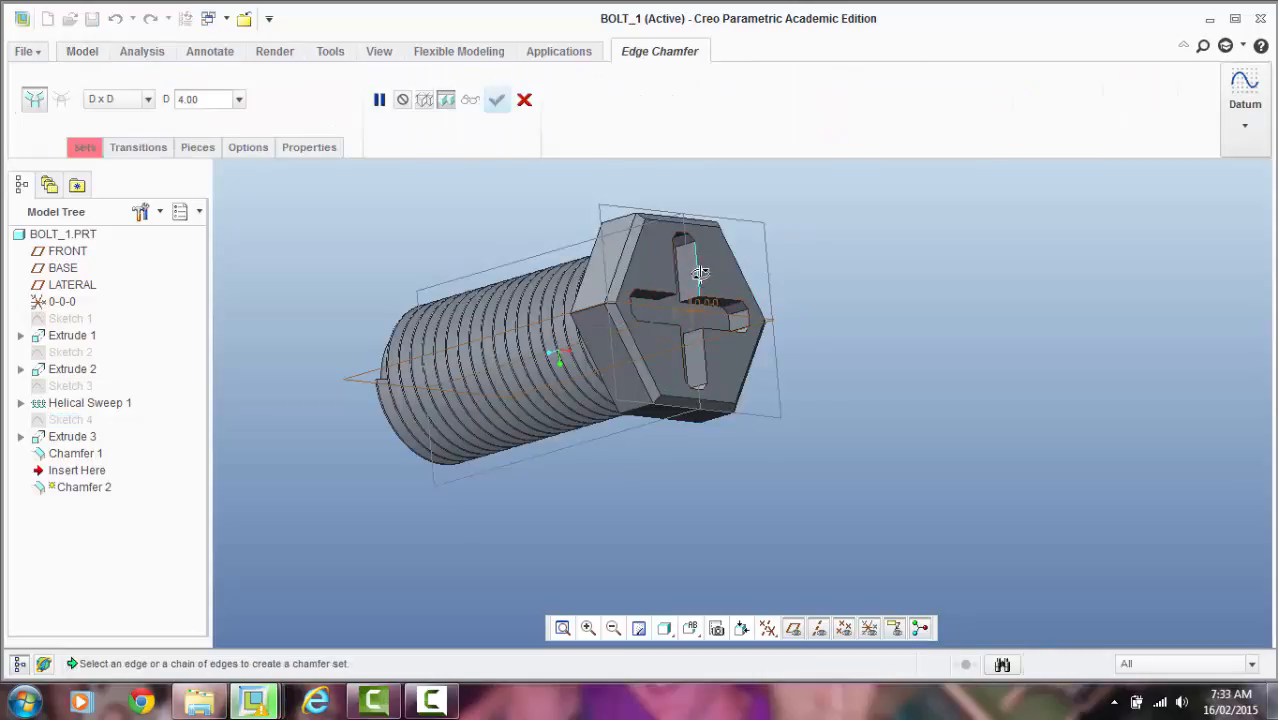
pyautogui.scroll(-3, 700, 272)
pyautogui.click(700, 280)
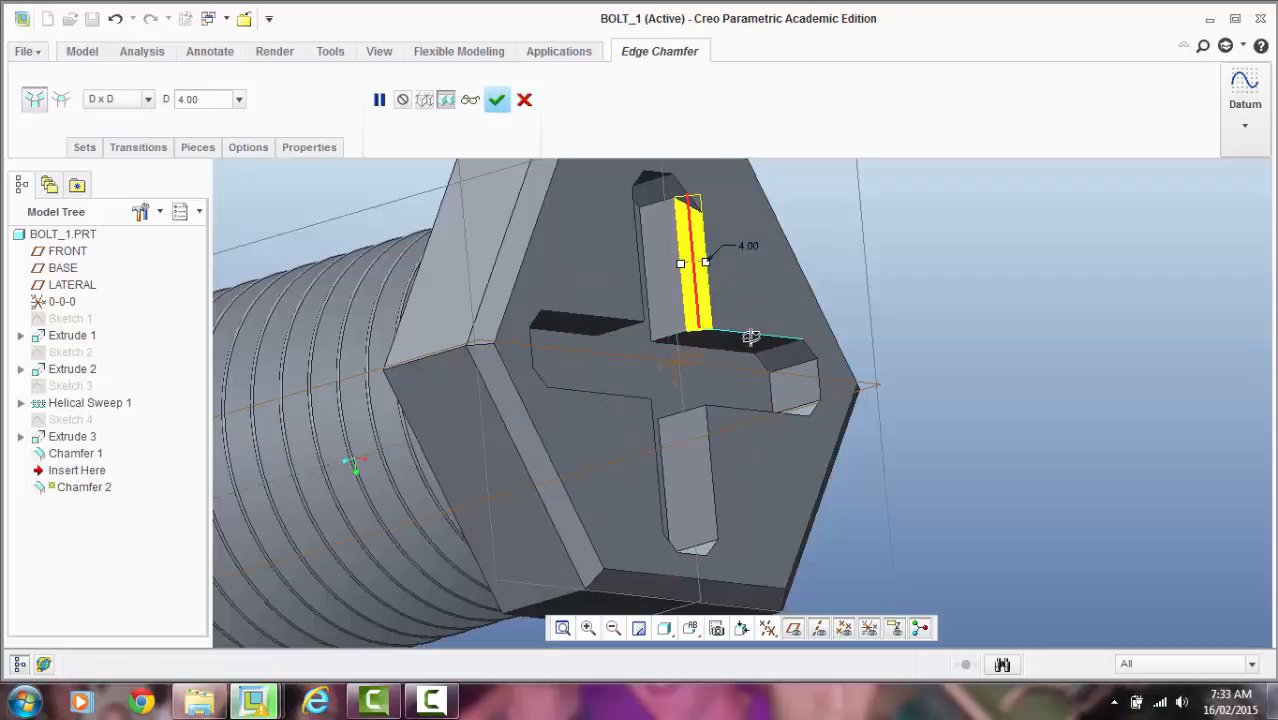
pyautogui.keyDown('ctrl'); pyautogui.click(751, 337); pyautogui.keyUp('ctrl')
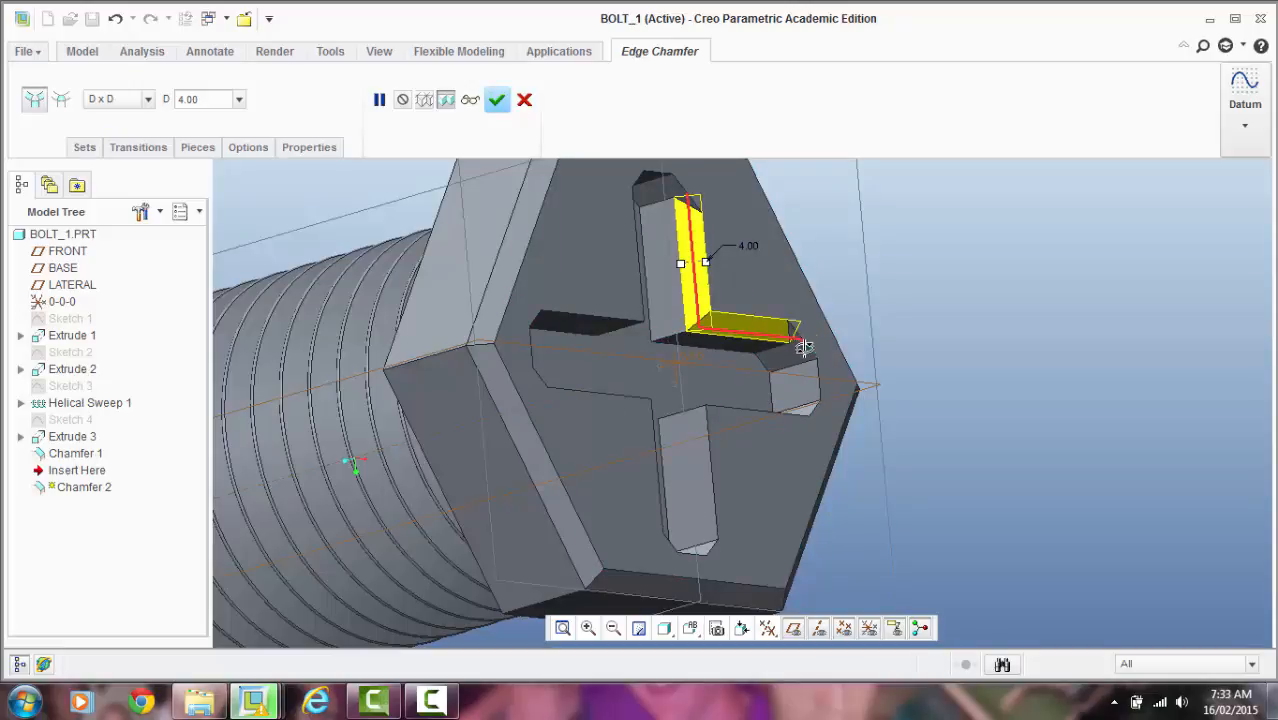
pyautogui.keyDown('ctrl'); pyautogui.click(809, 348); pyautogui.keyUp('ctrl')
pyautogui.keyDown('ctrl'); pyautogui.click(820, 380); pyautogui.keyUp('ctrl')
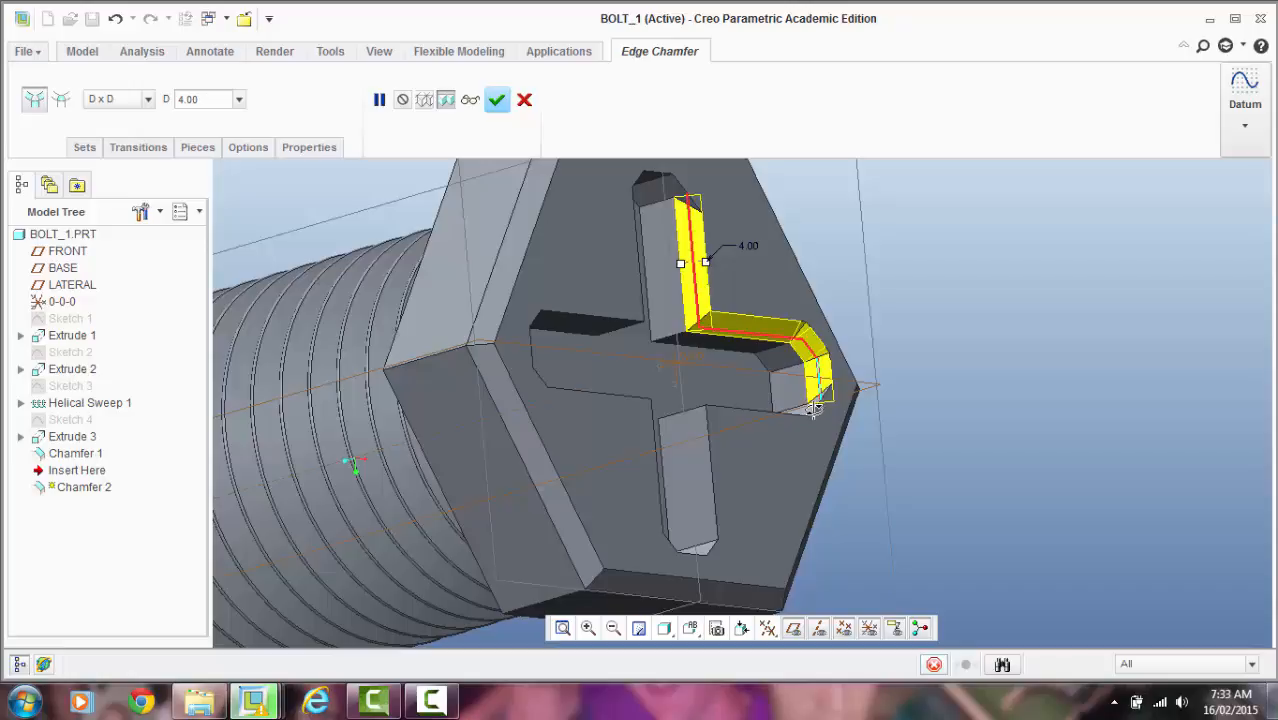
pyautogui.keyDown('ctrl'); pyautogui.click(812, 416); pyautogui.keyUp('ctrl')
pyautogui.keyDown('ctrl'); pyautogui.click(762, 412); pyautogui.keyUp('ctrl')
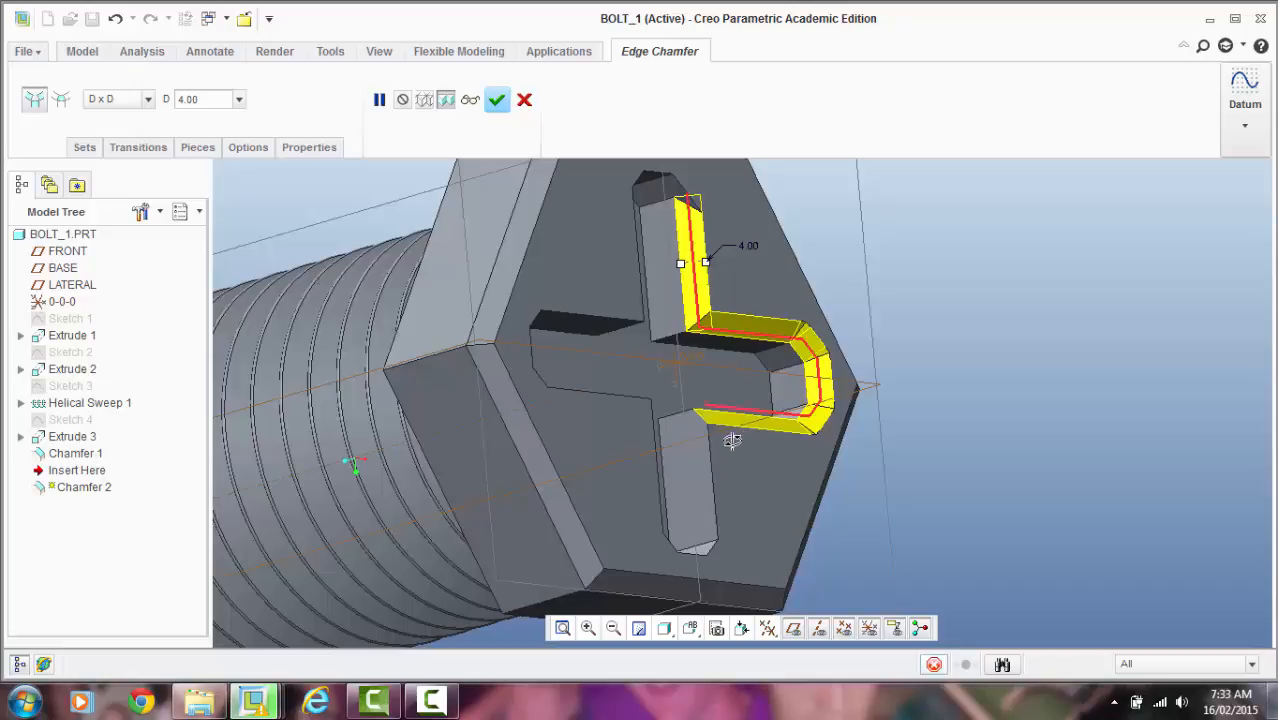
# Step: Add both side edges and the end edges of the recess's lower arm to the chamfer set
pyautogui.keyDown('ctrl'); pyautogui.click(709, 520); pyautogui.keyUp('ctrl')
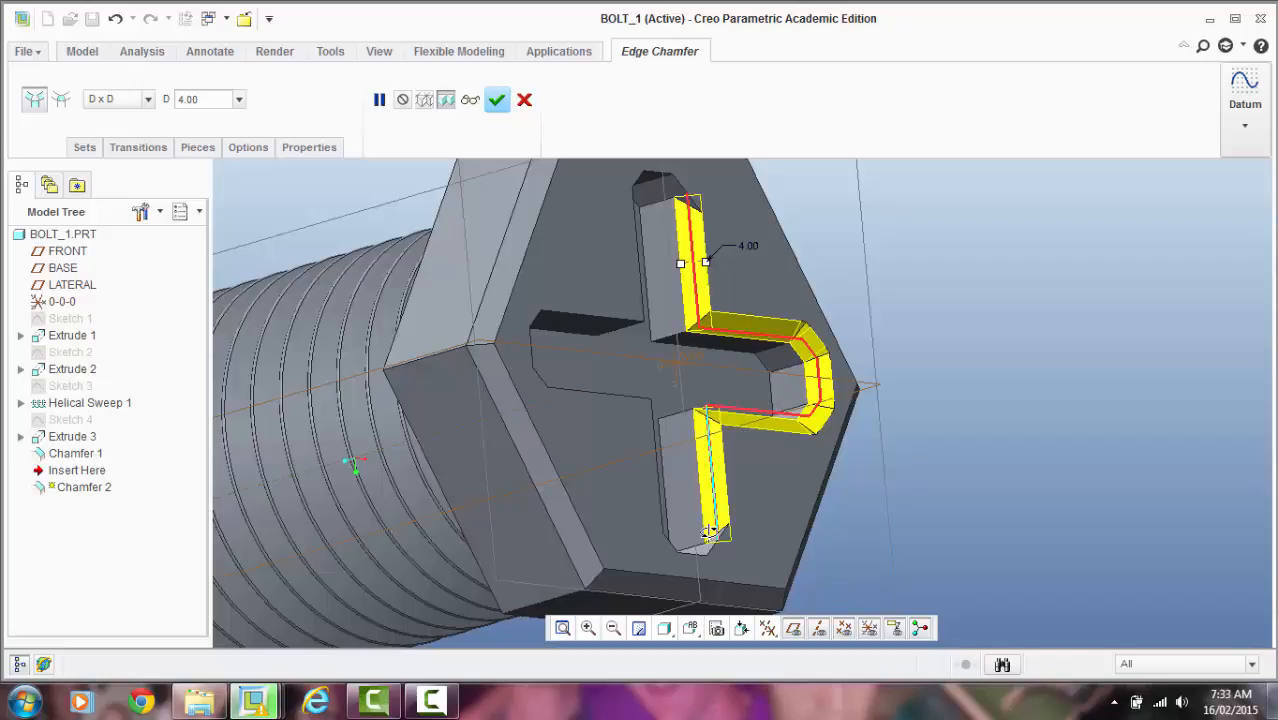
pyautogui.keyDown('ctrl'); pyautogui.click(712, 549); pyautogui.keyUp('ctrl')
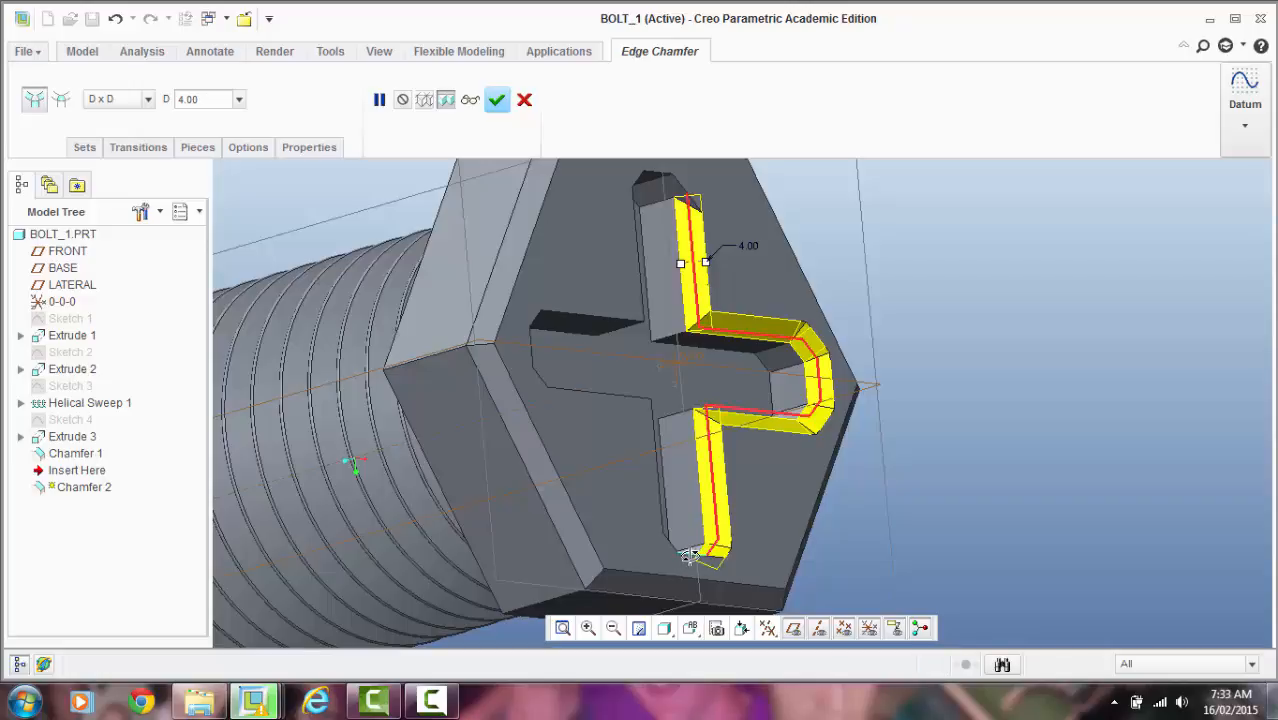
pyautogui.keyDown('ctrl'); pyautogui.click(691, 554); pyautogui.keyUp('ctrl')
pyautogui.keyDown('ctrl'); pyautogui.click(667, 548); pyautogui.keyUp('ctrl')
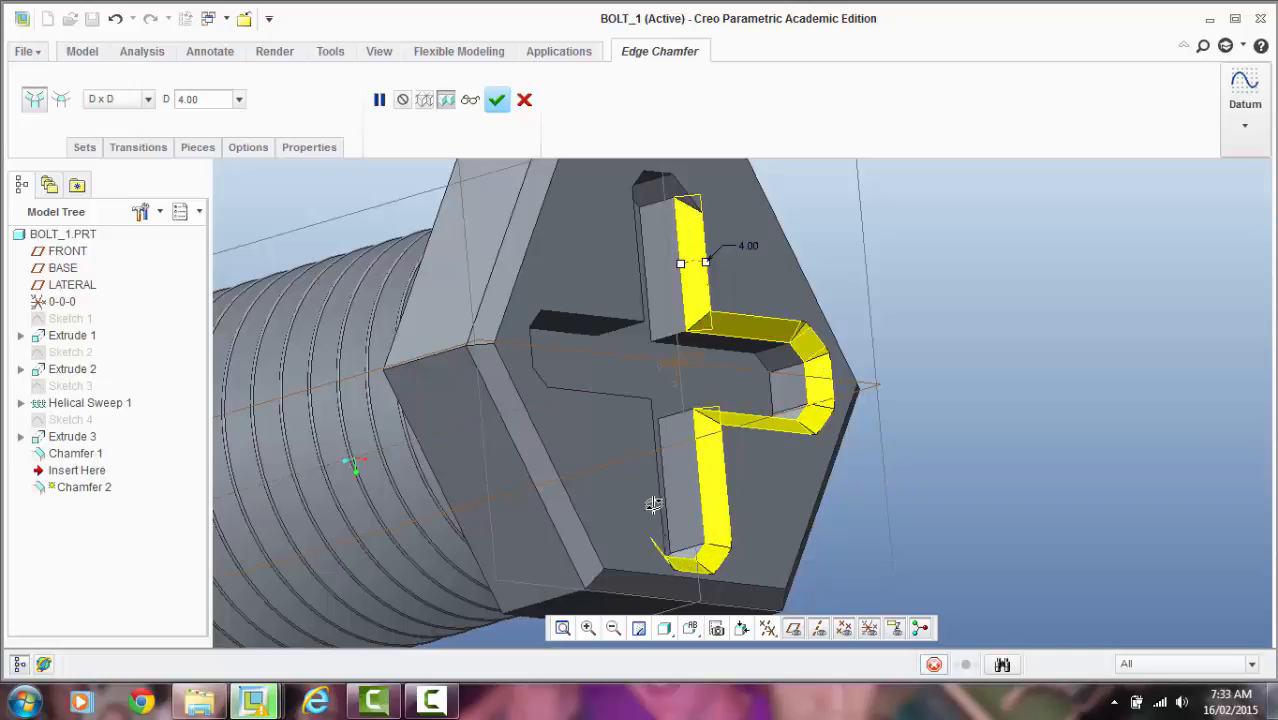
pyautogui.keyDown('ctrl'); pyautogui.click(652, 504); pyautogui.keyUp('ctrl')
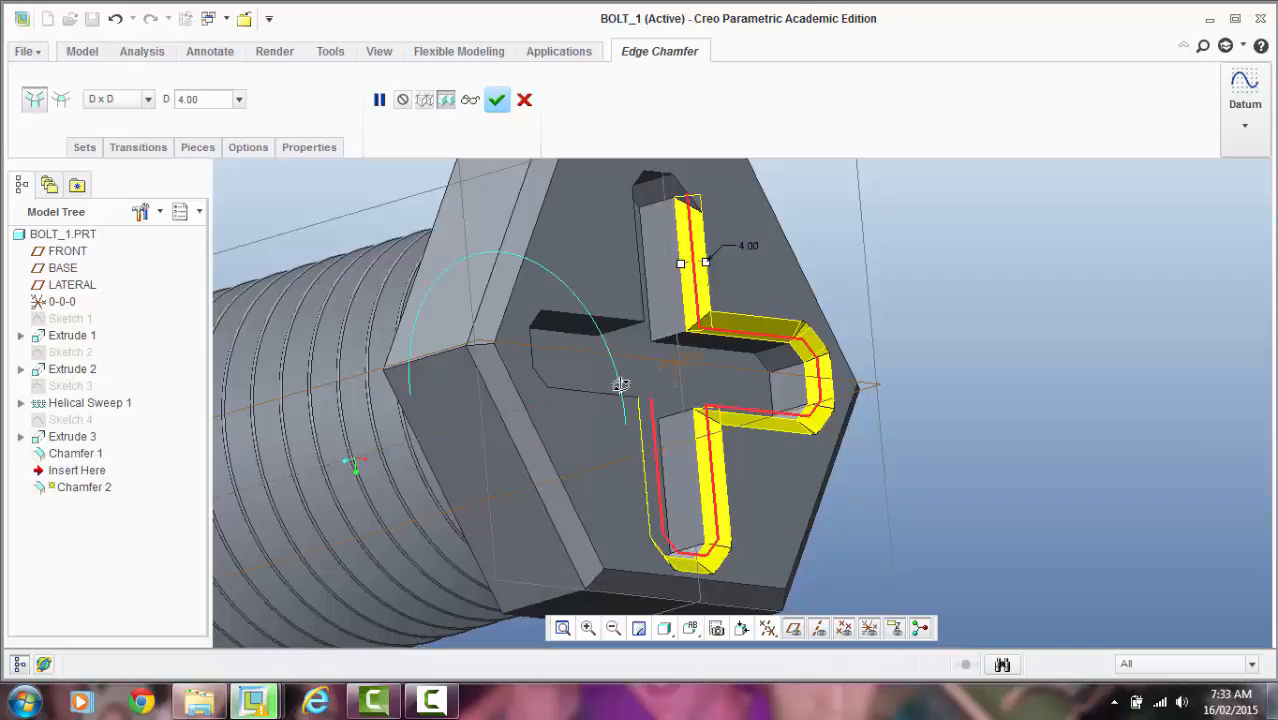
# Step: Add the edges around the recess's left arm and the upper arm's left side edge to the chamfer set
pyautogui.keyDown('ctrl'); pyautogui.click(548, 374); pyautogui.keyUp('ctrl')
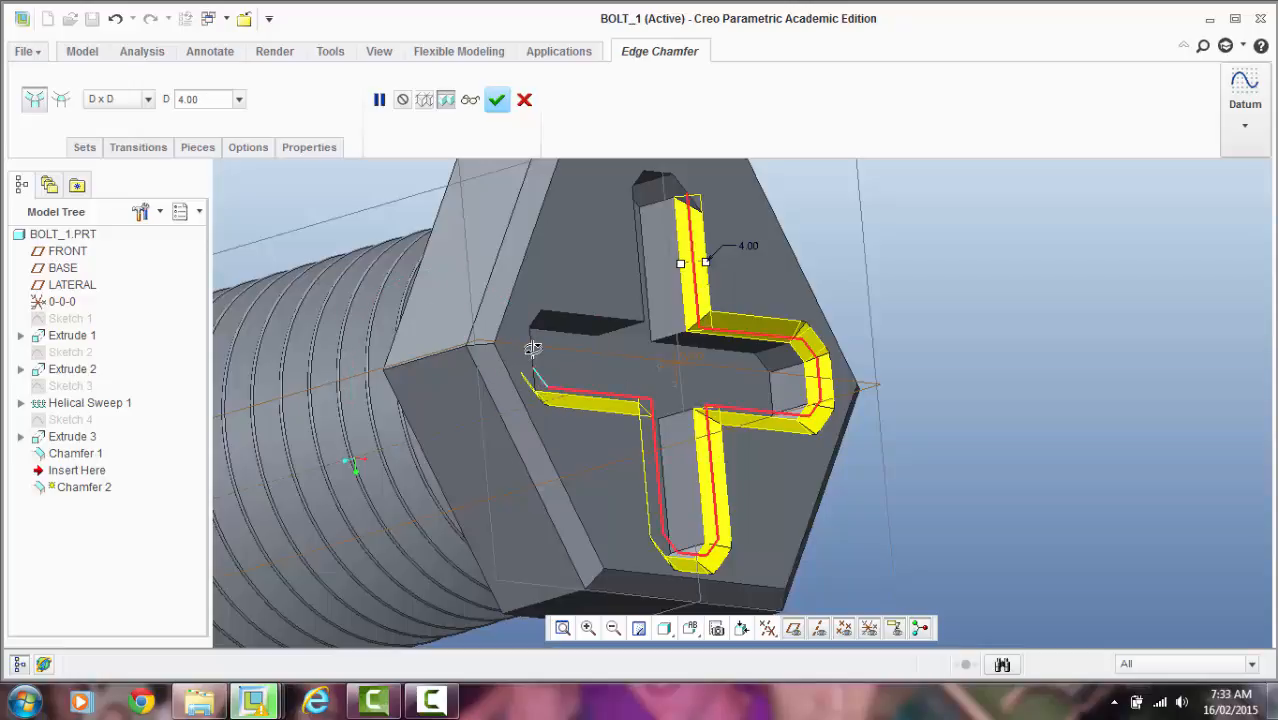
pyautogui.keyDown('ctrl'); pyautogui.click(529, 348); pyautogui.keyUp('ctrl')
pyautogui.keyDown('ctrl'); pyautogui.click(576, 316); pyautogui.keyUp('ctrl')
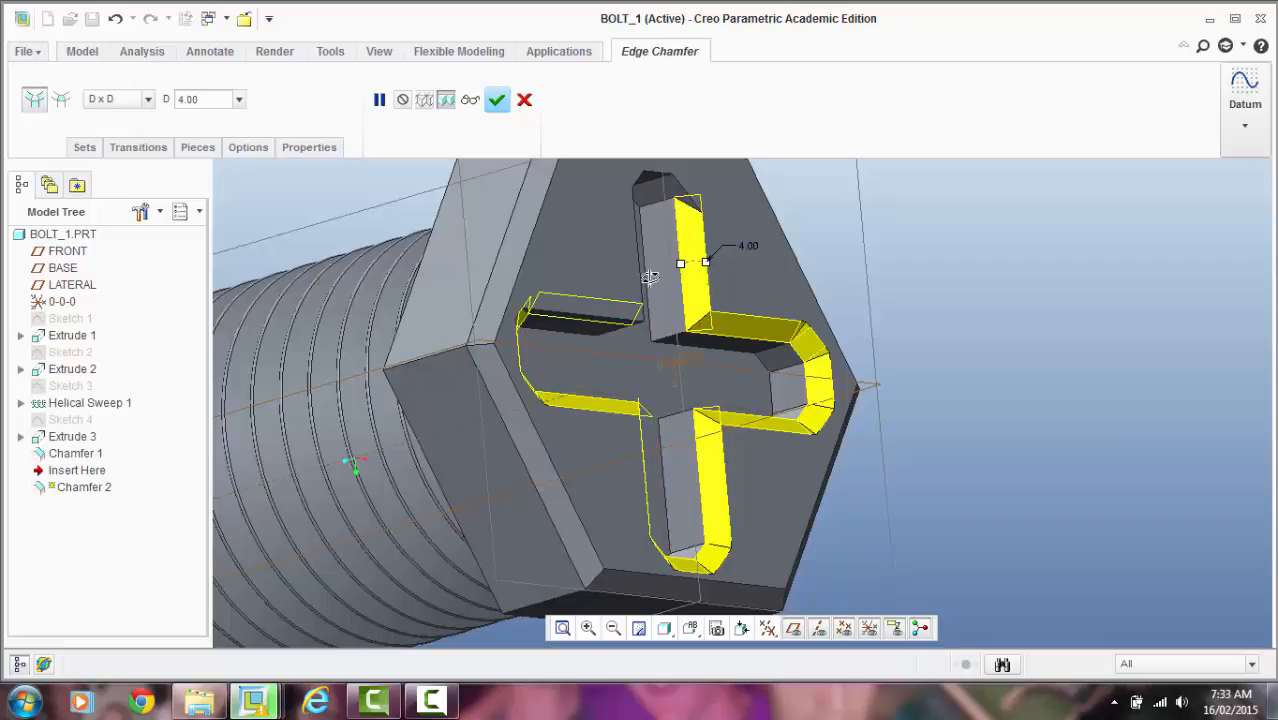
pyautogui.keyDown('ctrl'); pyautogui.click(639, 277); pyautogui.keyUp('ctrl')
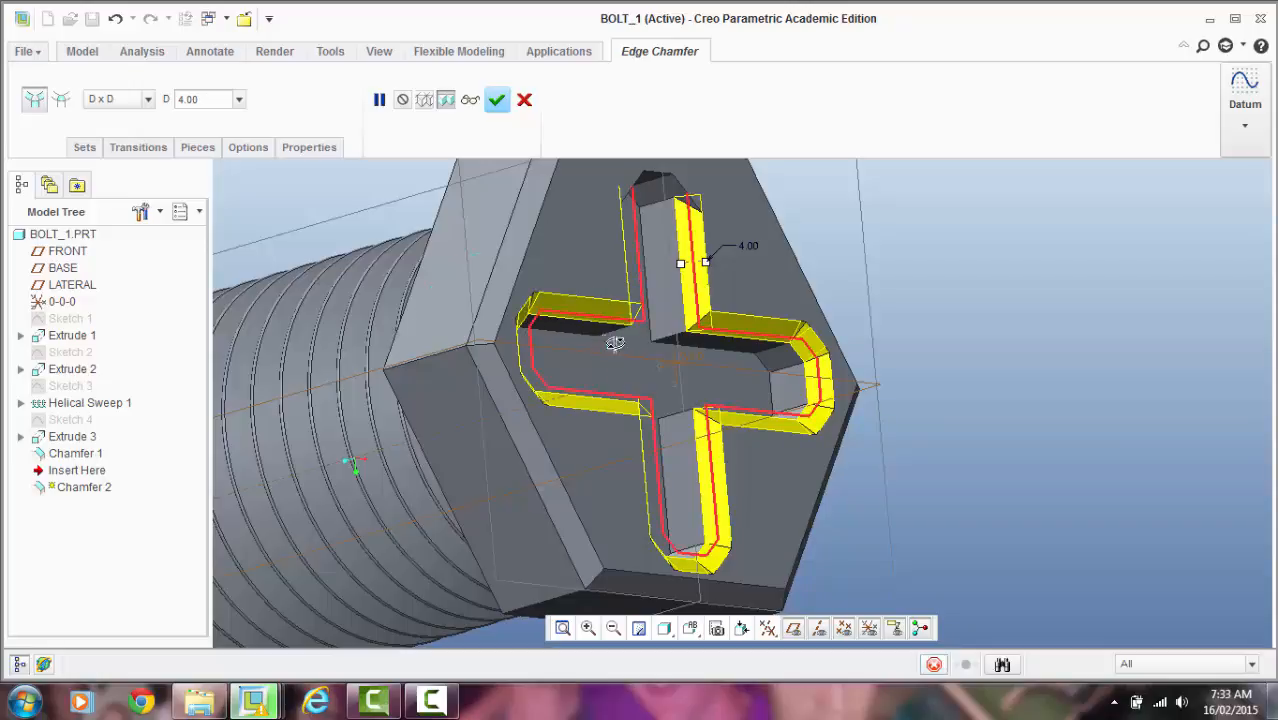
# Step: Add the three end edges of the recess's upper arm to close the chamfer loop around the cross
pyautogui.scroll(2, 643, 330)
pyautogui.scroll(3, 643, 330)
pyautogui.moveTo(886, 292); pyautogui.dragTo(817, 305, button='middle')
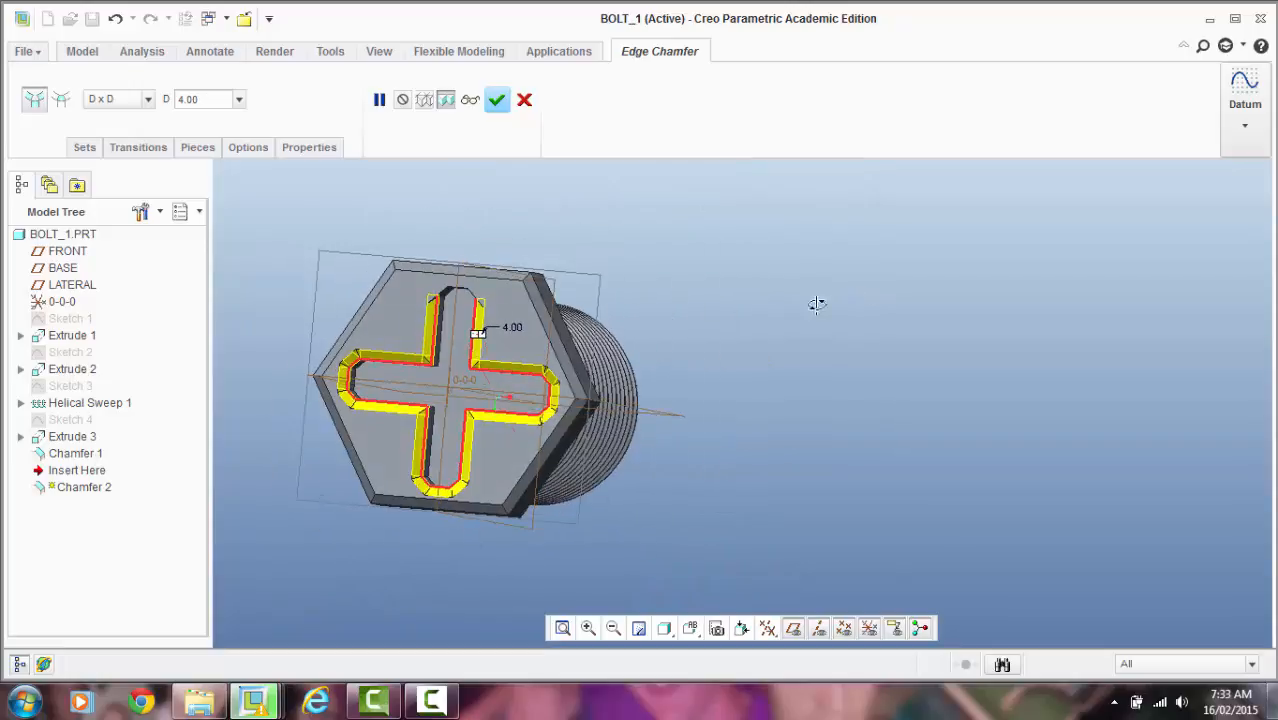
pyautogui.scroll(-1, 436, 284)
pyautogui.scroll(-2, 436, 284)
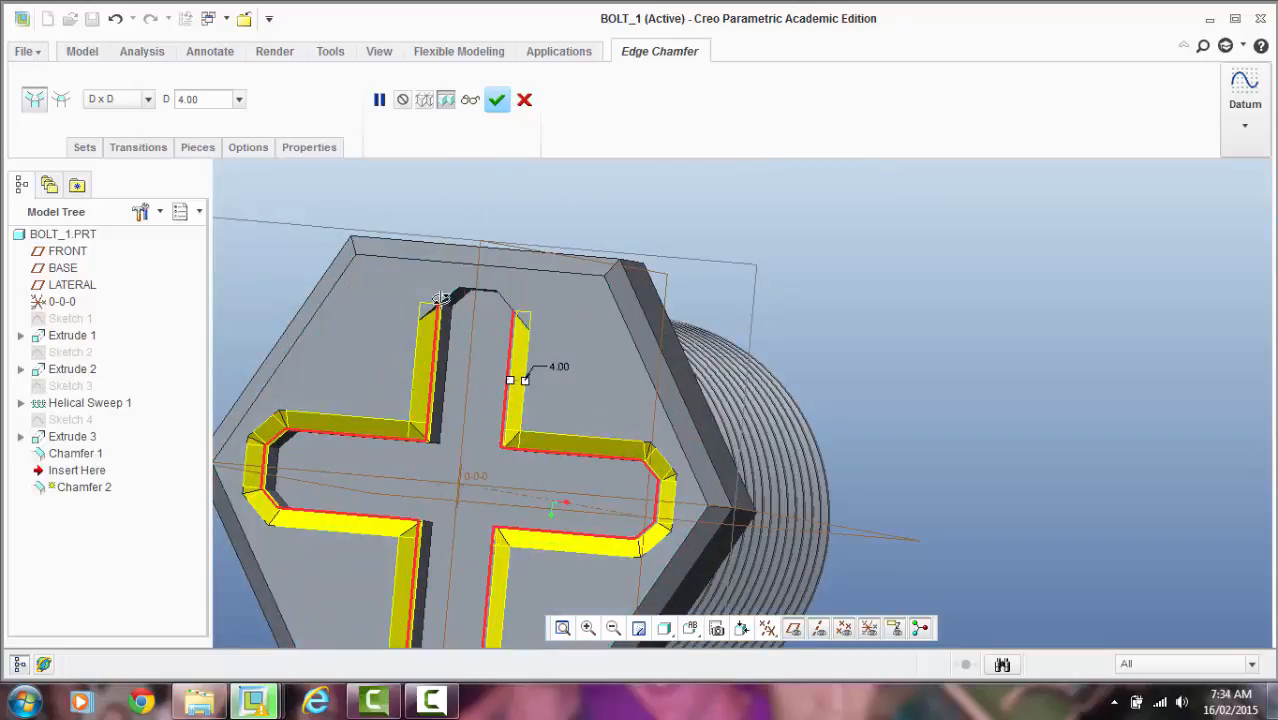
pyautogui.keyDown('ctrl'); pyautogui.click(441, 297); pyautogui.keyUp('ctrl')
pyautogui.keyDown('ctrl'); pyautogui.click(477, 287); pyautogui.keyUp('ctrl')
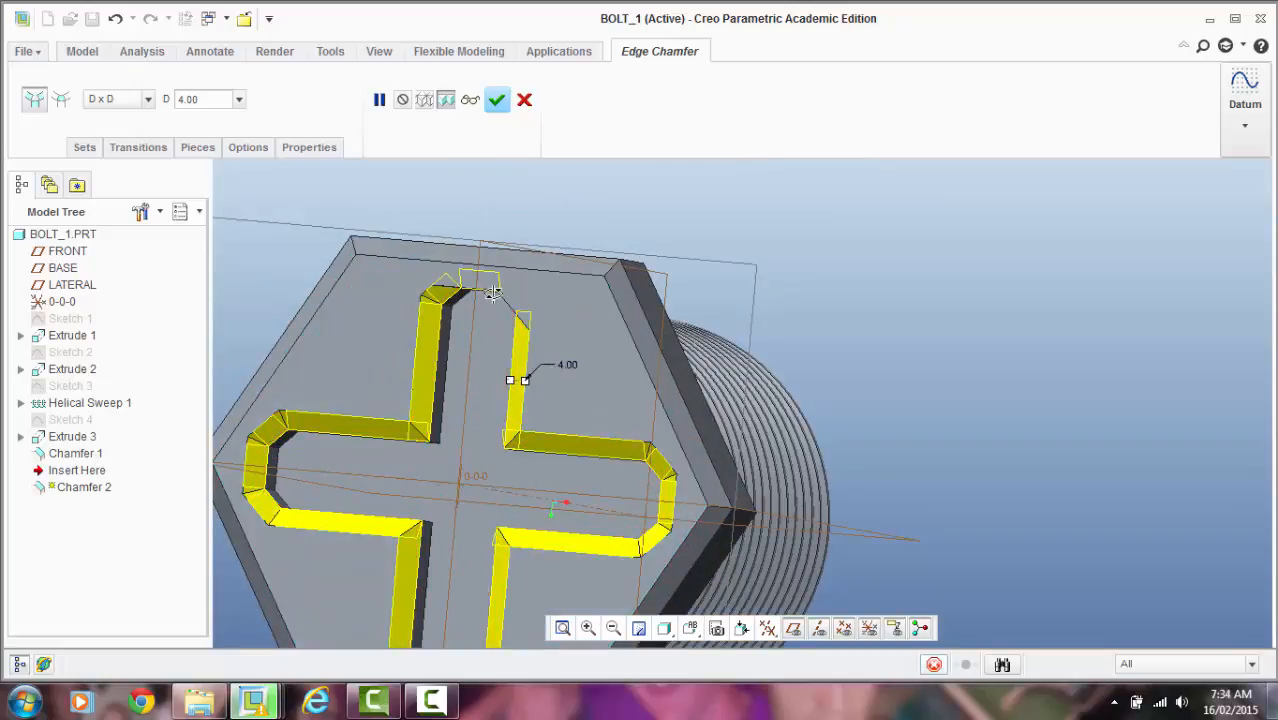
pyautogui.keyDown('ctrl'); pyautogui.click(511, 303); pyautogui.keyUp('ctrl')
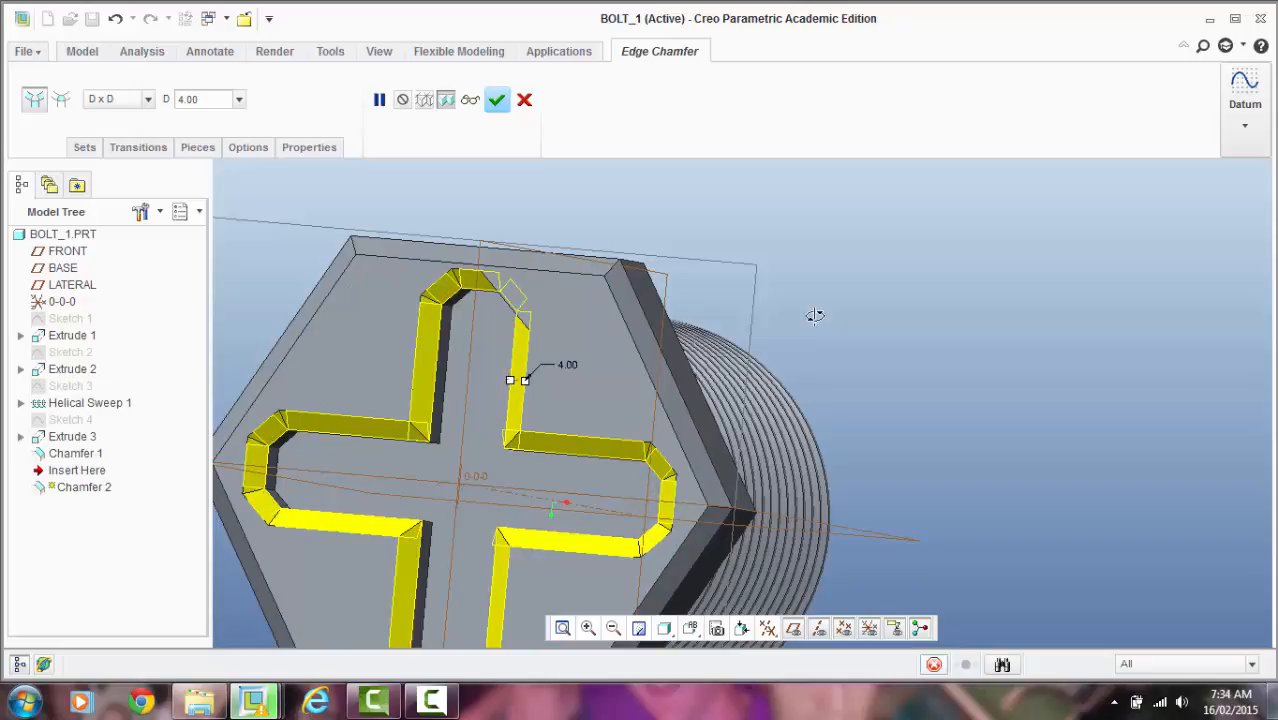
# Step: Set the cross recess's edge chamfer distance to 2, complete the chamfer, and clear the selection
pyautogui.moveTo(889, 316); pyautogui.dragTo(904, 294, button='middle')
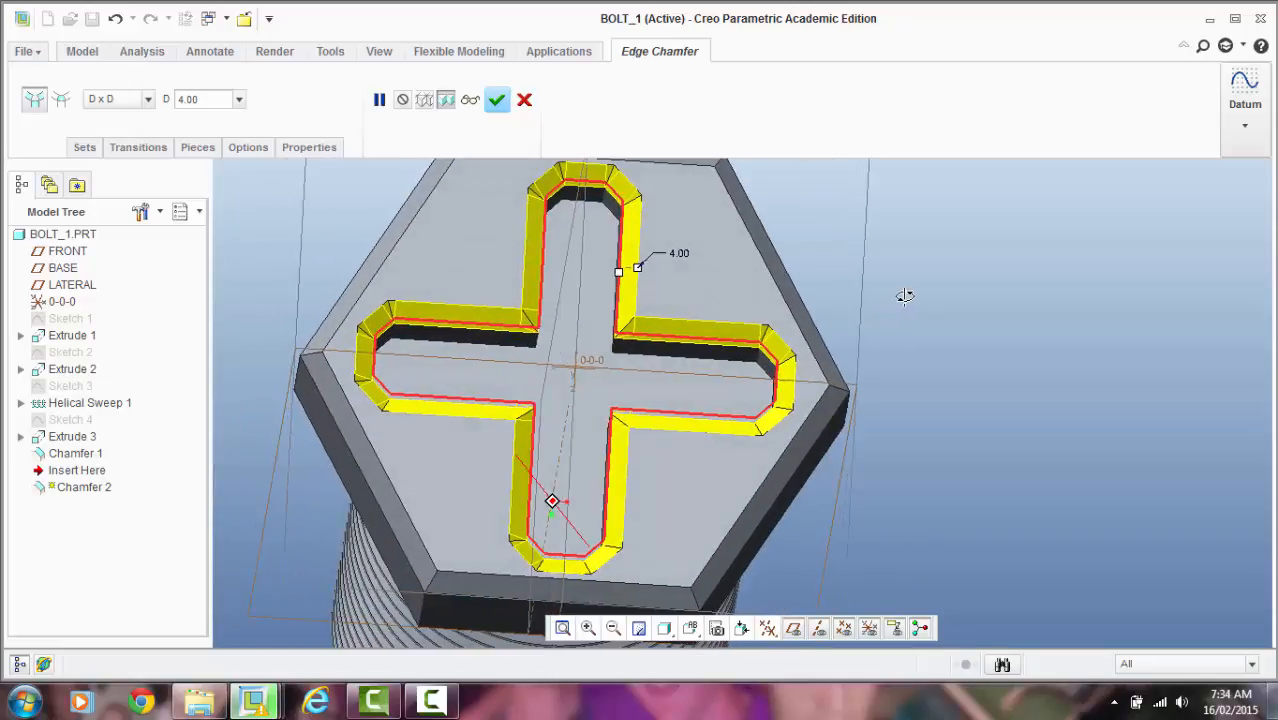
pyautogui.click(212, 98)
pyautogui.write('2')
pyautogui.press('Return')
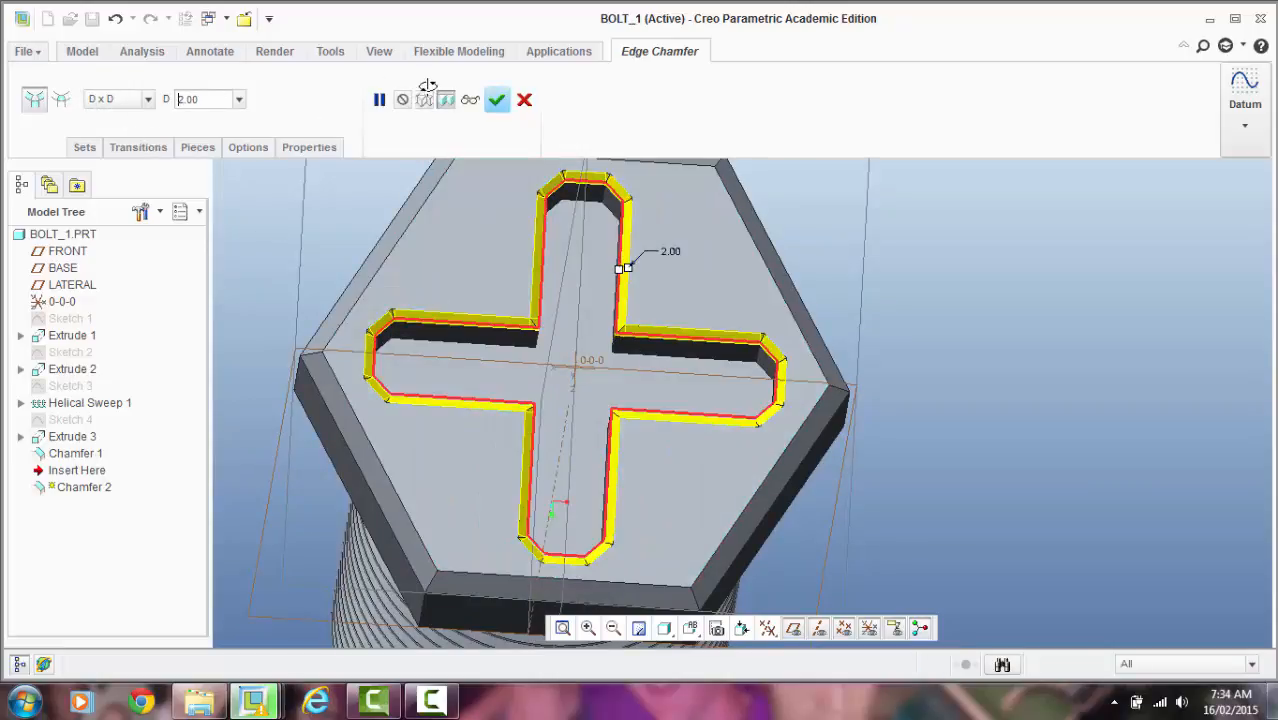
pyautogui.click(496, 99)
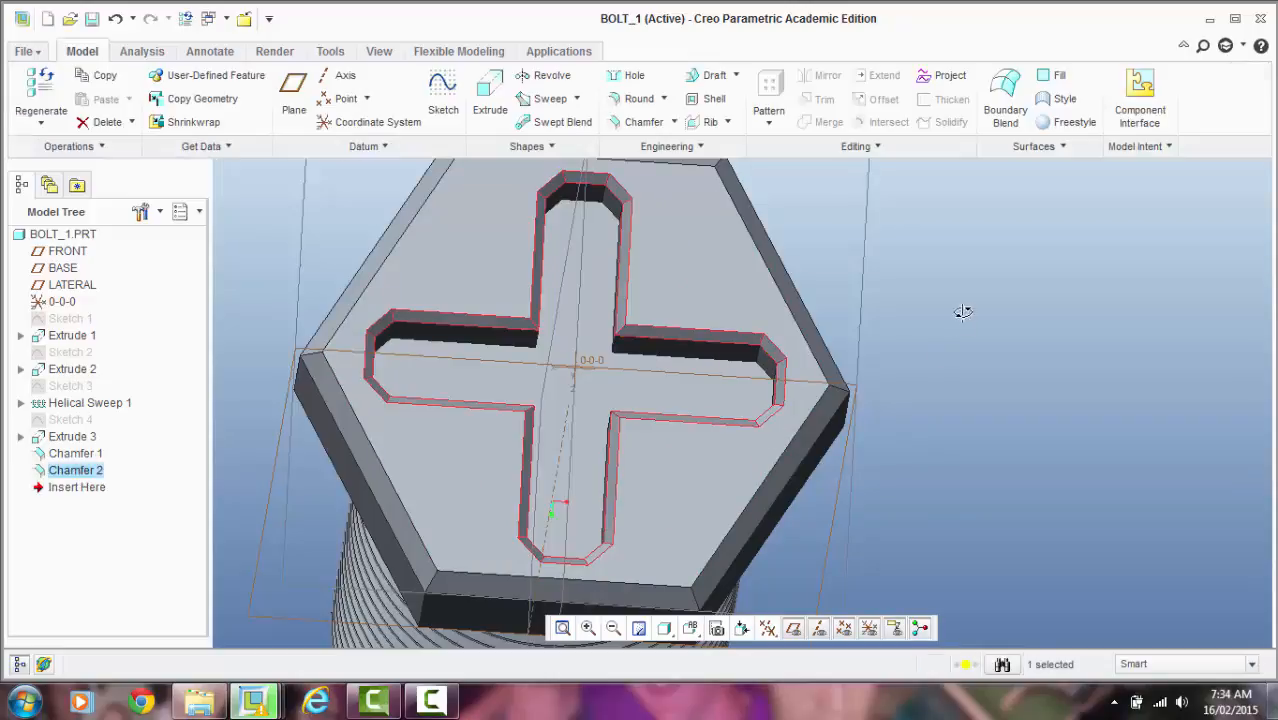
pyautogui.scroll(-3, 1085, 427)
pyautogui.click(1090, 426)
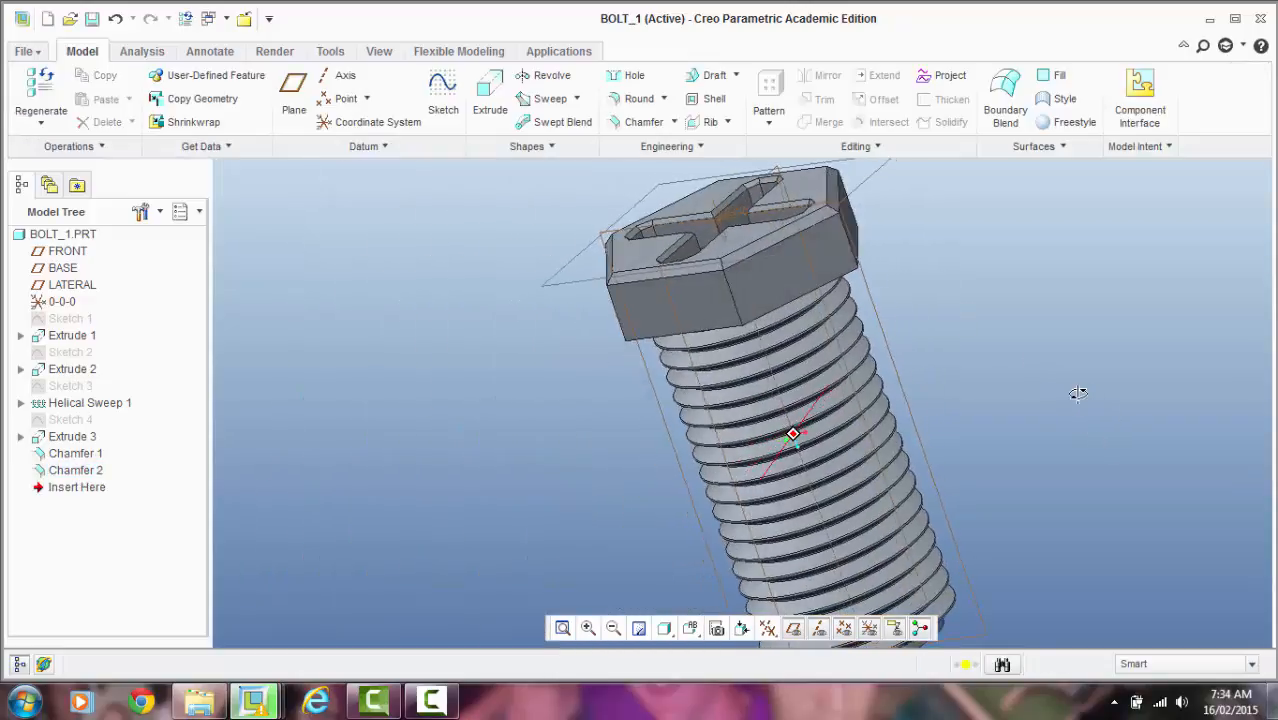